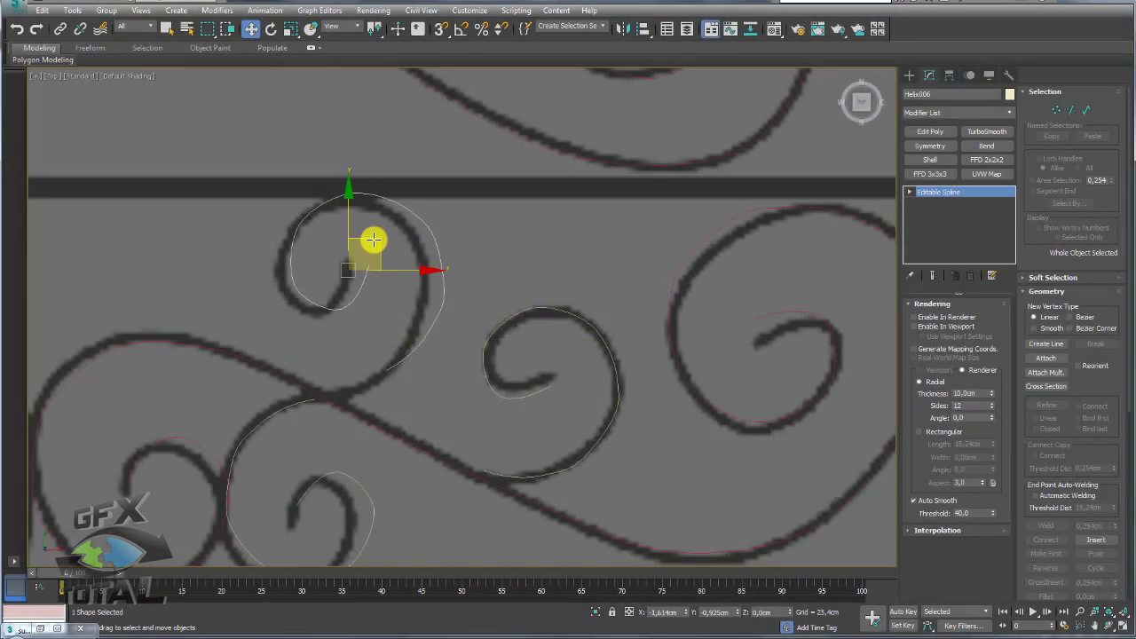
Step: Move Helix006 onto its dark swirl and pan out to show the whole bracket
drag(393, 248, 359, 250)
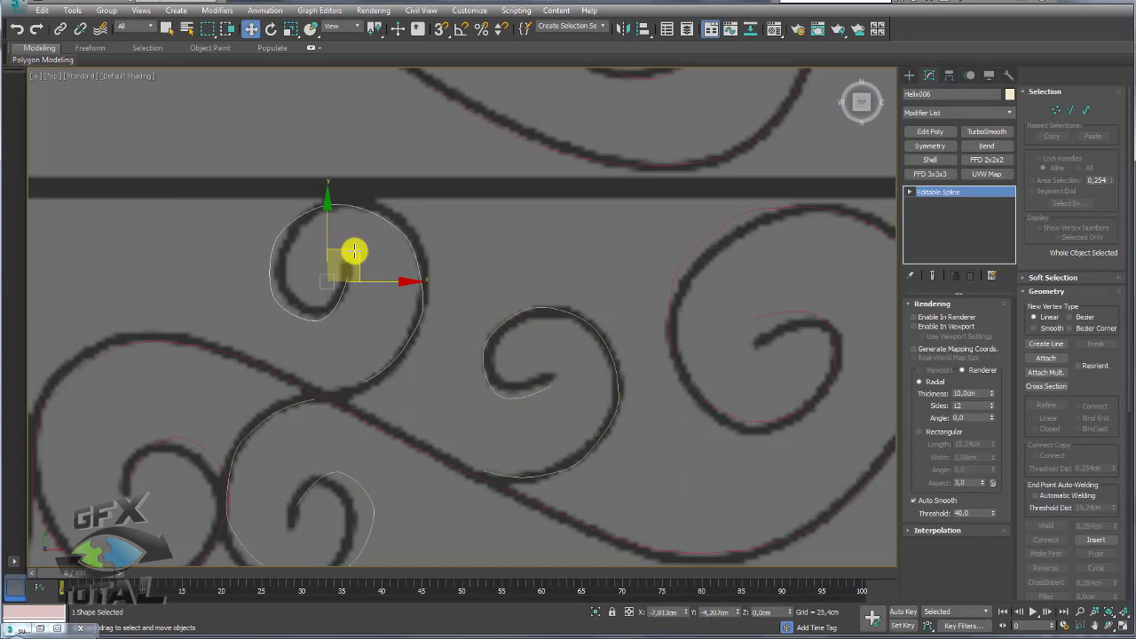
scroll(359, 250, down, 4)
middle_drag(372, 292, 609, 238)
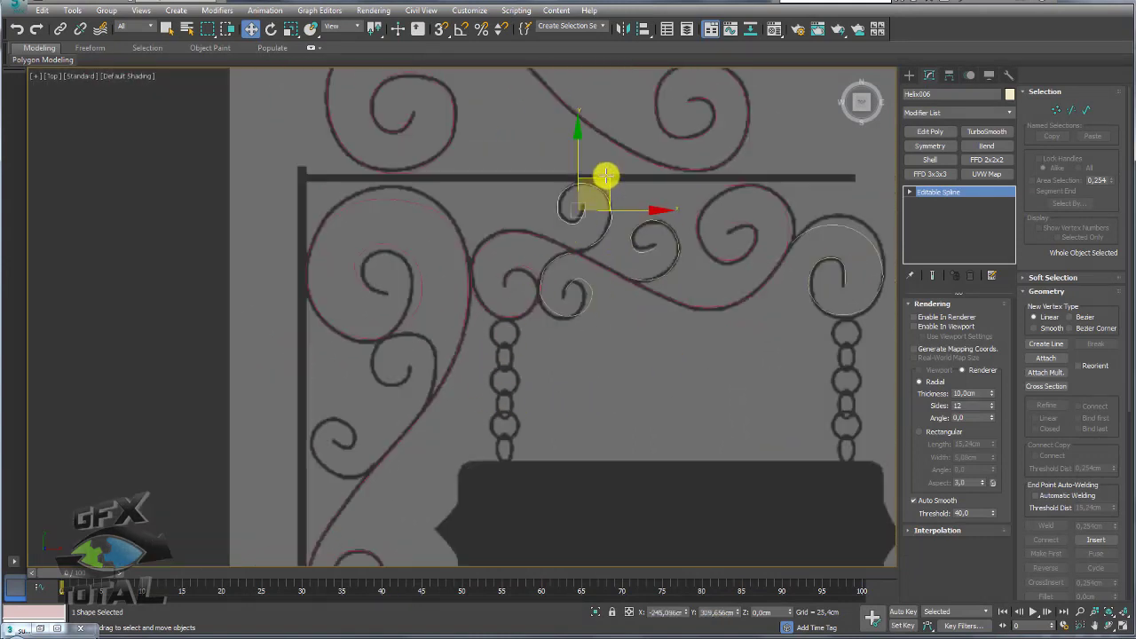
Step: Shift-drag a copy, Helix007, onto the lower curl, then scale and rotate it to fit
shift+drag(605, 176, 427, 340)
click(563, 373)
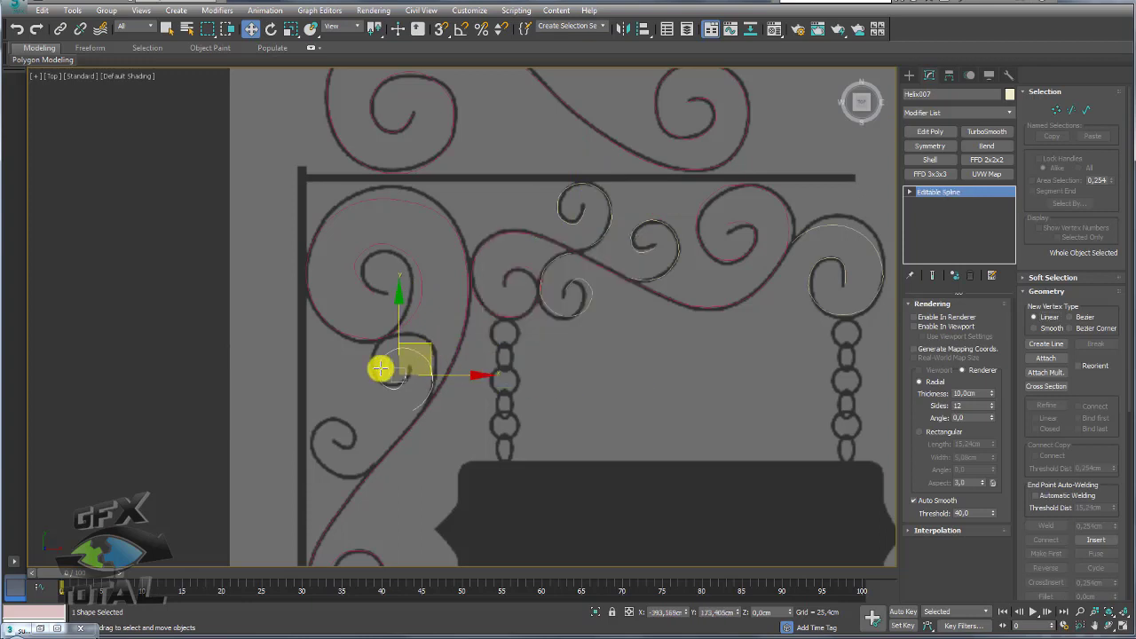
scroll(380, 369, up, 3)
key(r)
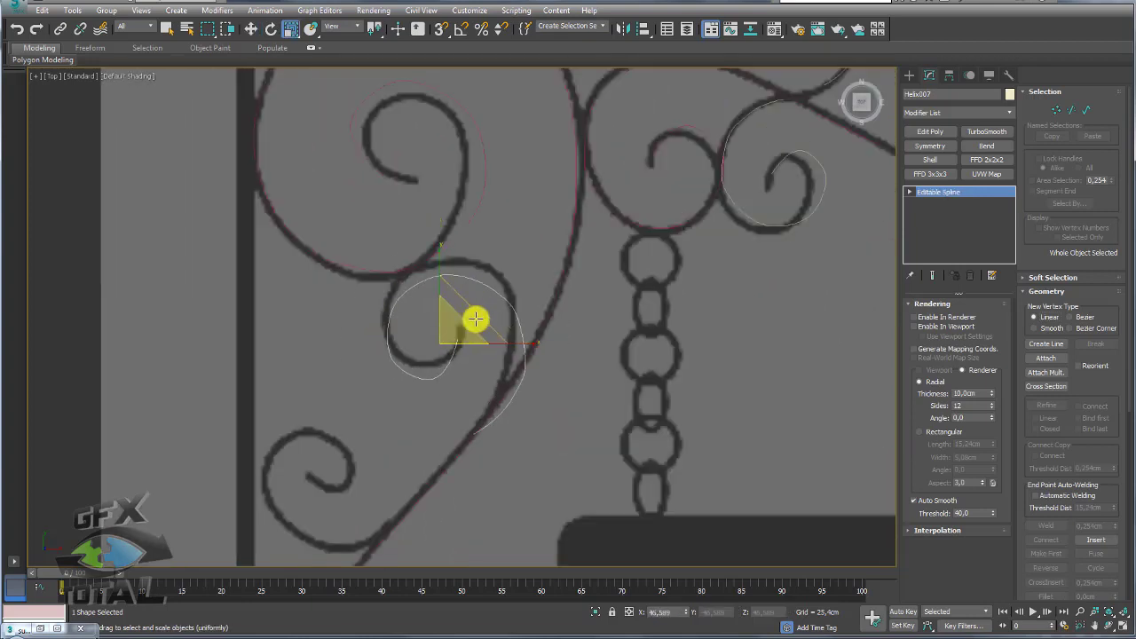
key(e)
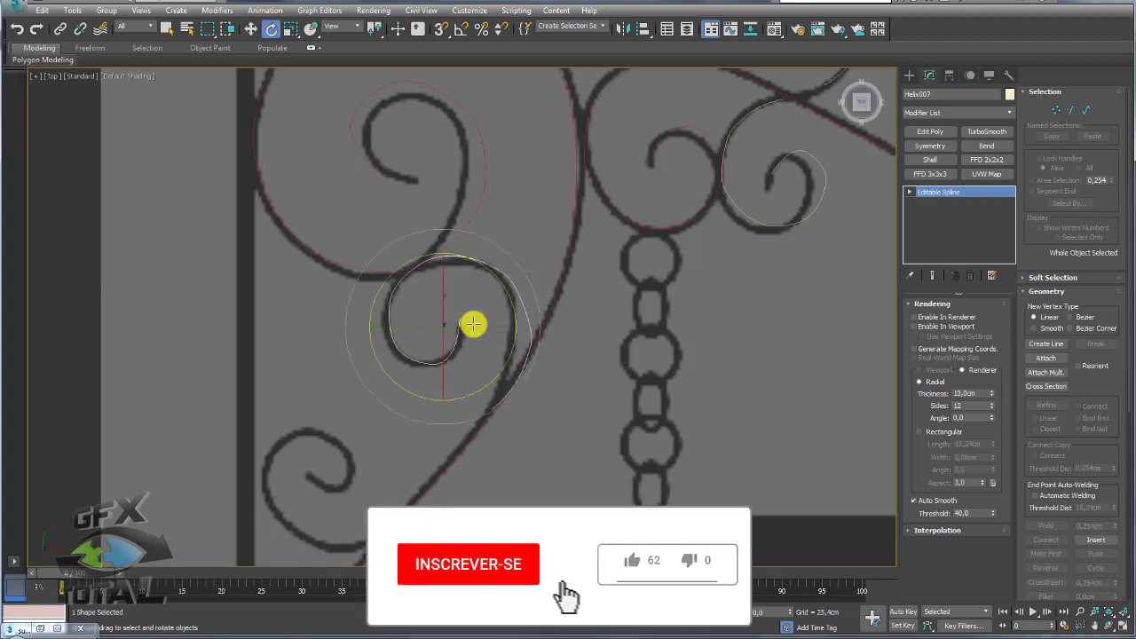
key(r)
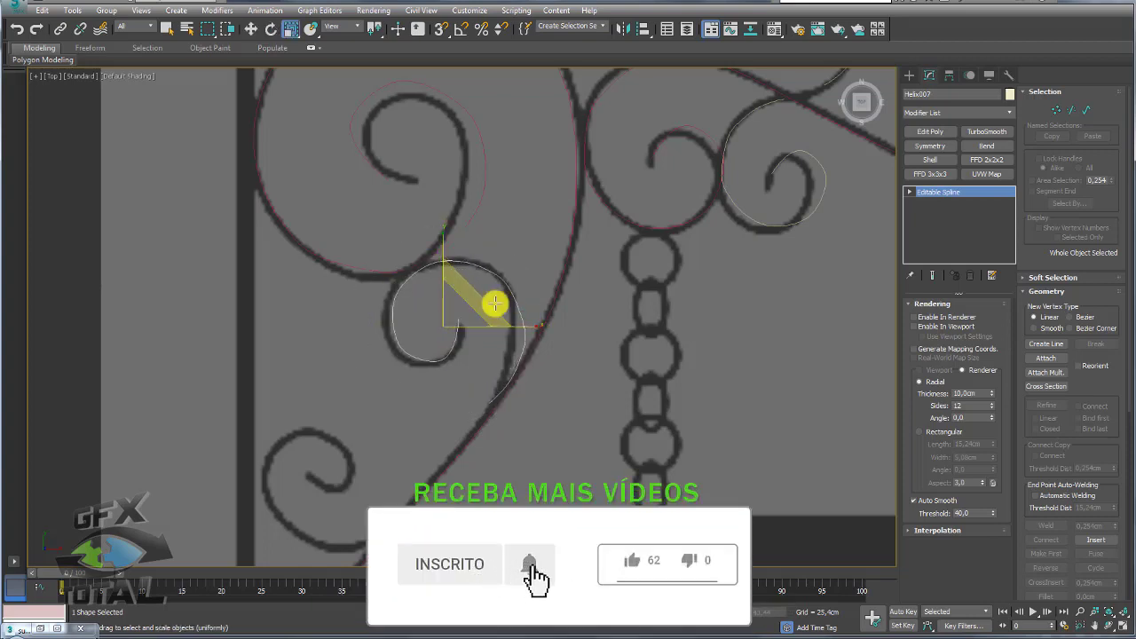
key(e)
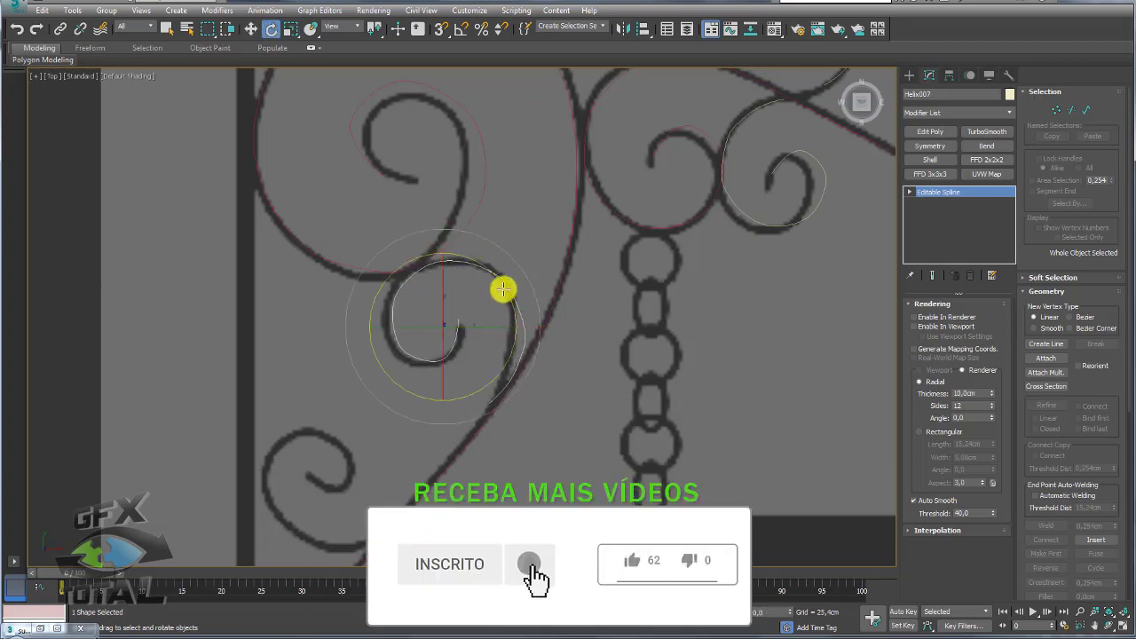
key(w)
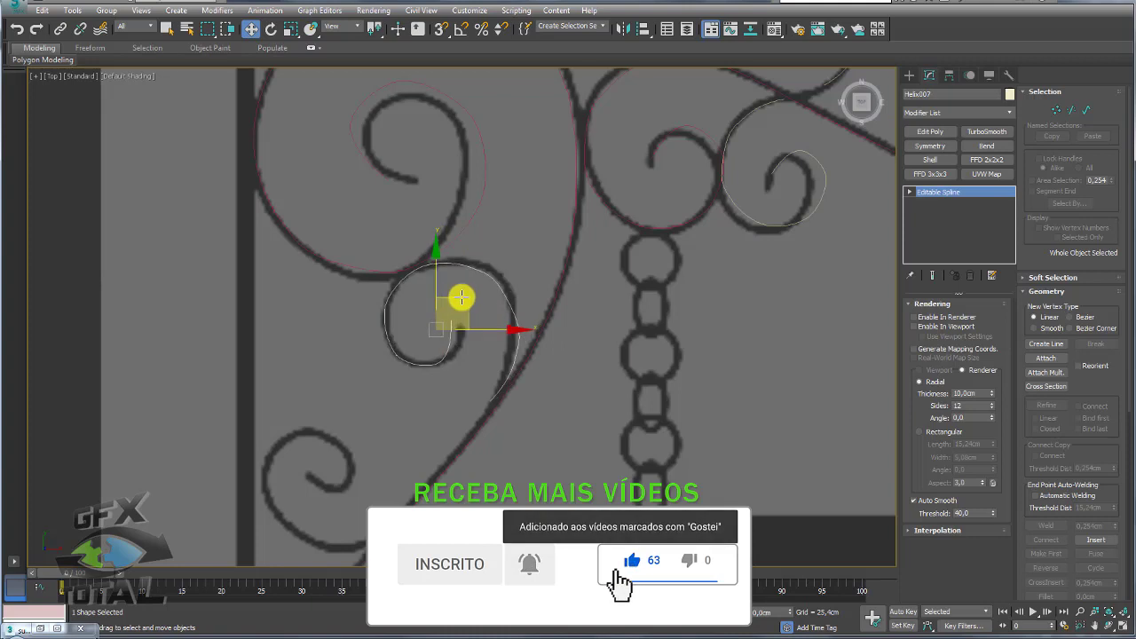
middle_drag(484, 370, 477, 350)
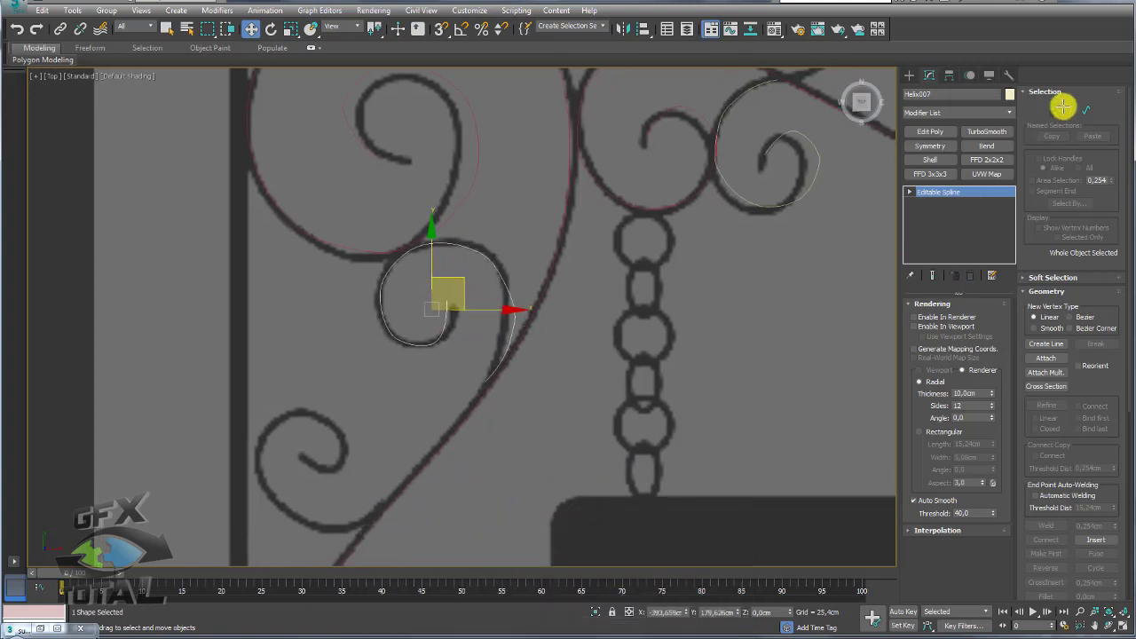
Step: Enter Vertex mode on Helix007 and select vertices near the spiral's end
click(1056, 110)
scroll(540, 335, up, 3)
scroll(496, 324, up, 2)
mouse_move(513, 353)
mouse_down()
mouse_move(470, 318)
mouse_move(500, 200)
mouse_up()
click(466, 232)
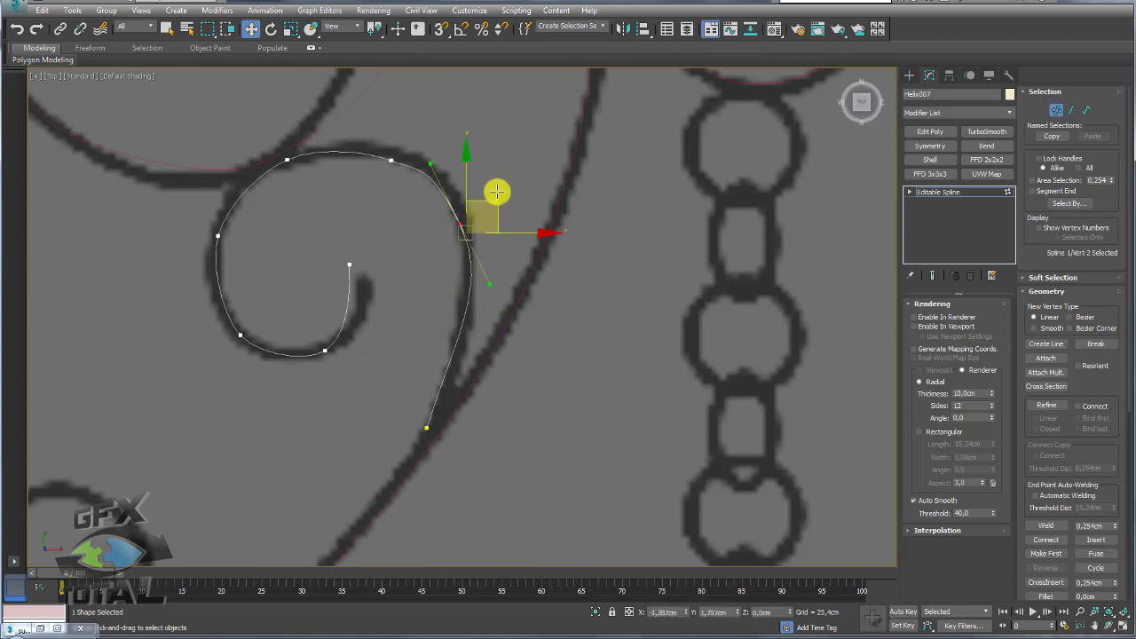
Step: Move Helix007's tail vertex up the swirl's stem and rotate the next vertex's tangent along the curl
click(427, 426)
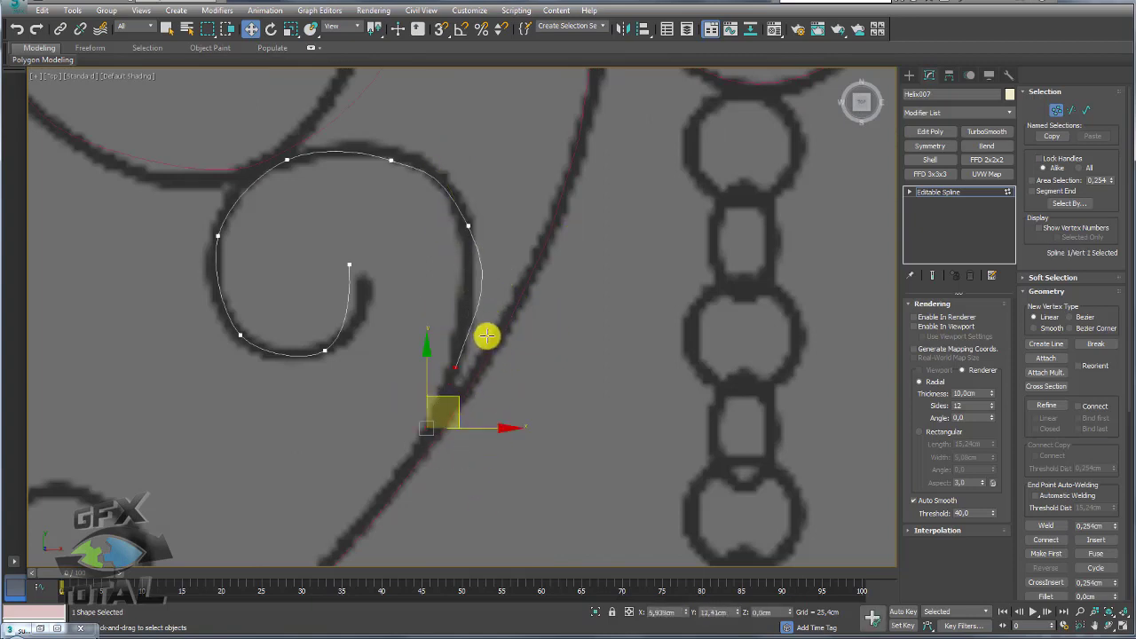
drag(444, 410, 472, 350)
click(468, 225)
key(e)
key(r)
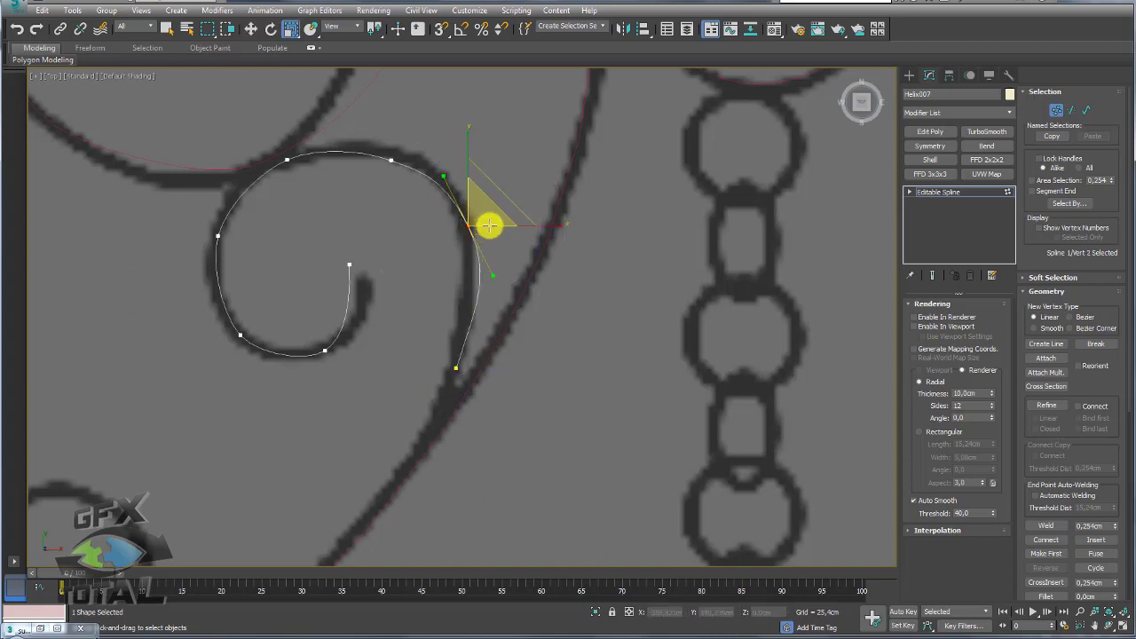
key(e)
drag(527, 190, 537, 198)
key(w)
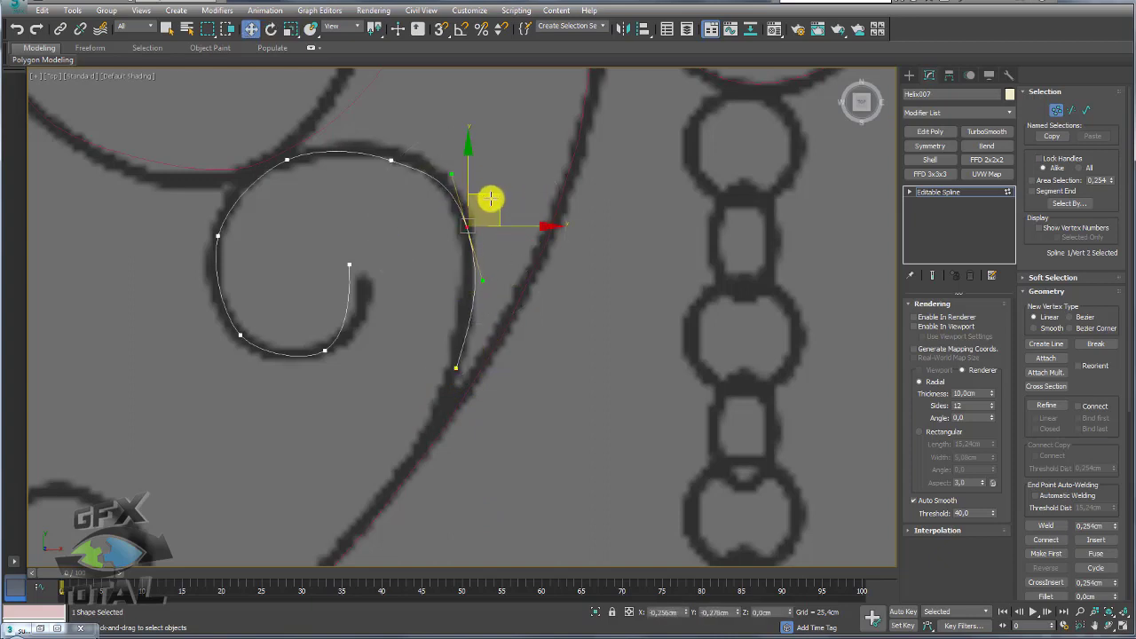
click(390, 159)
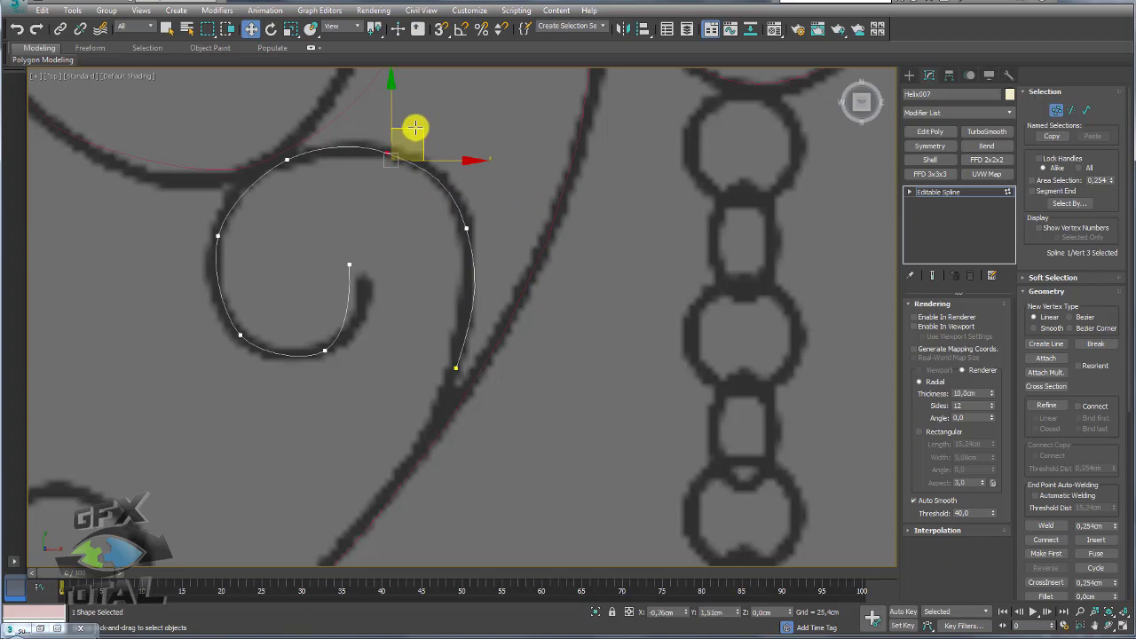
Step: Exit Vertex mode, then apply Mirror to the spiral and undo it
scroll(390, 253, down, 5)
click(482, 263)
middle_drag(482, 264, 615, 219)
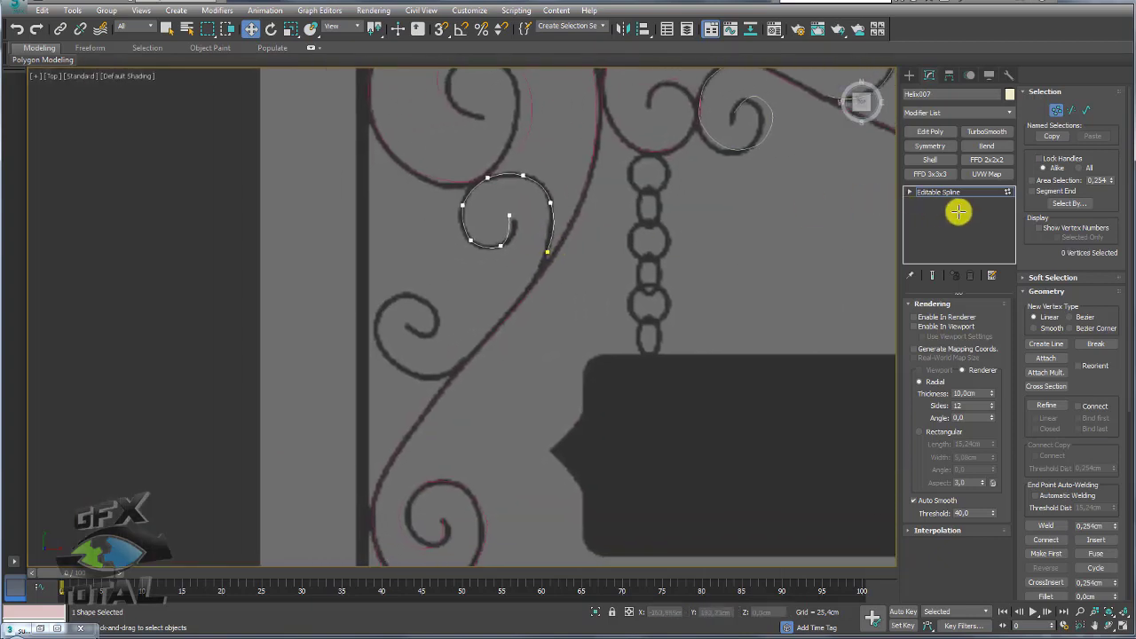
click(954, 188)
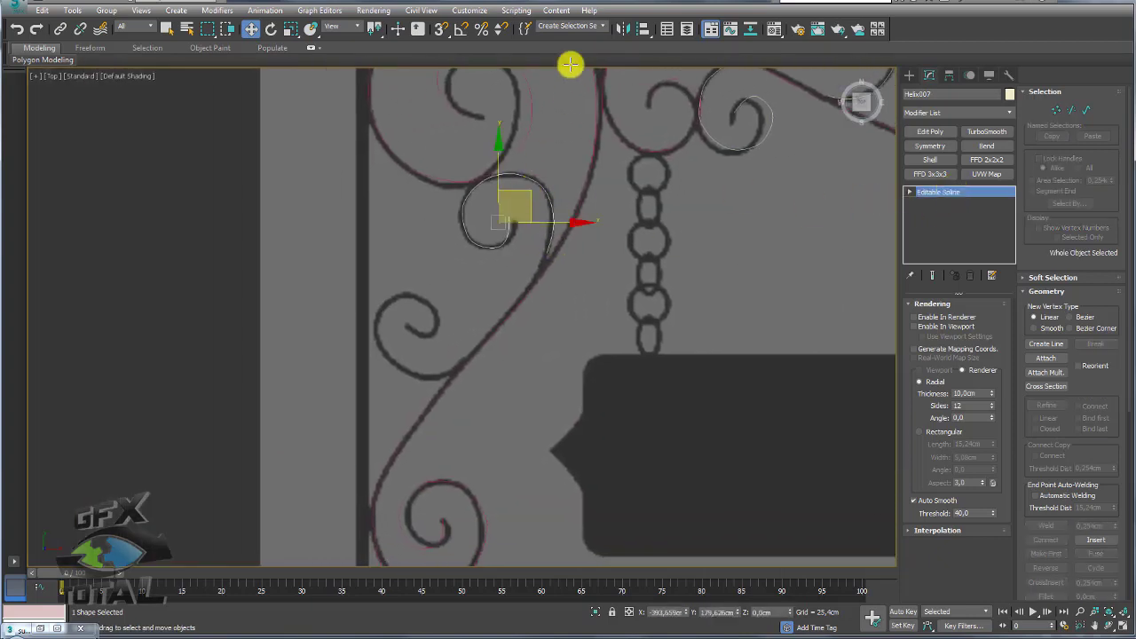
click(618, 28)
click(543, 413)
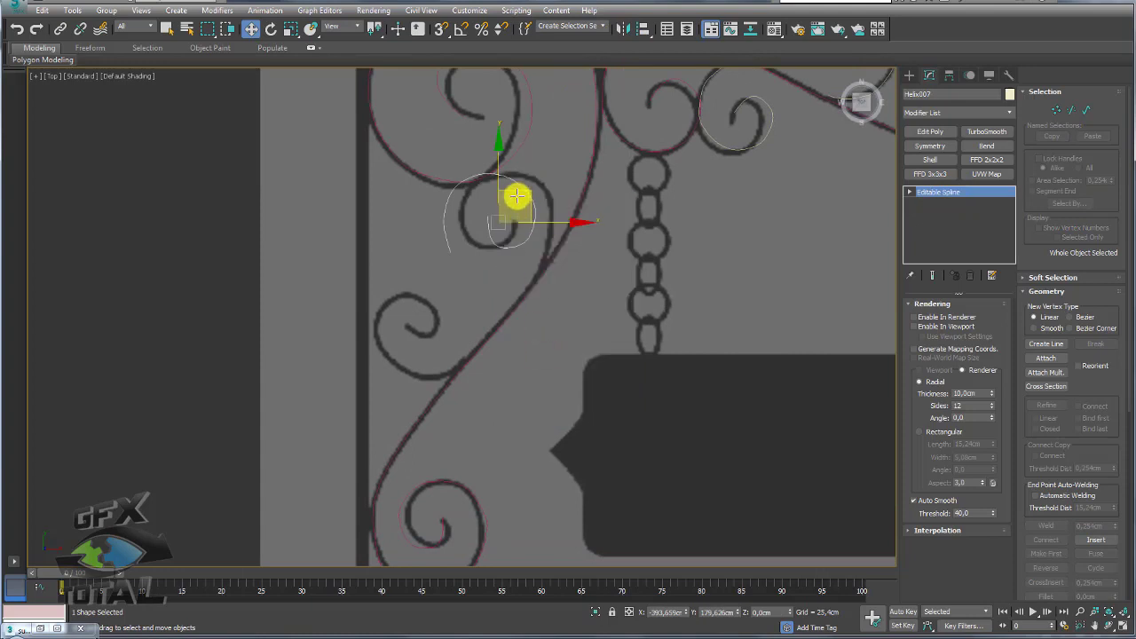
key(ctrl+z)
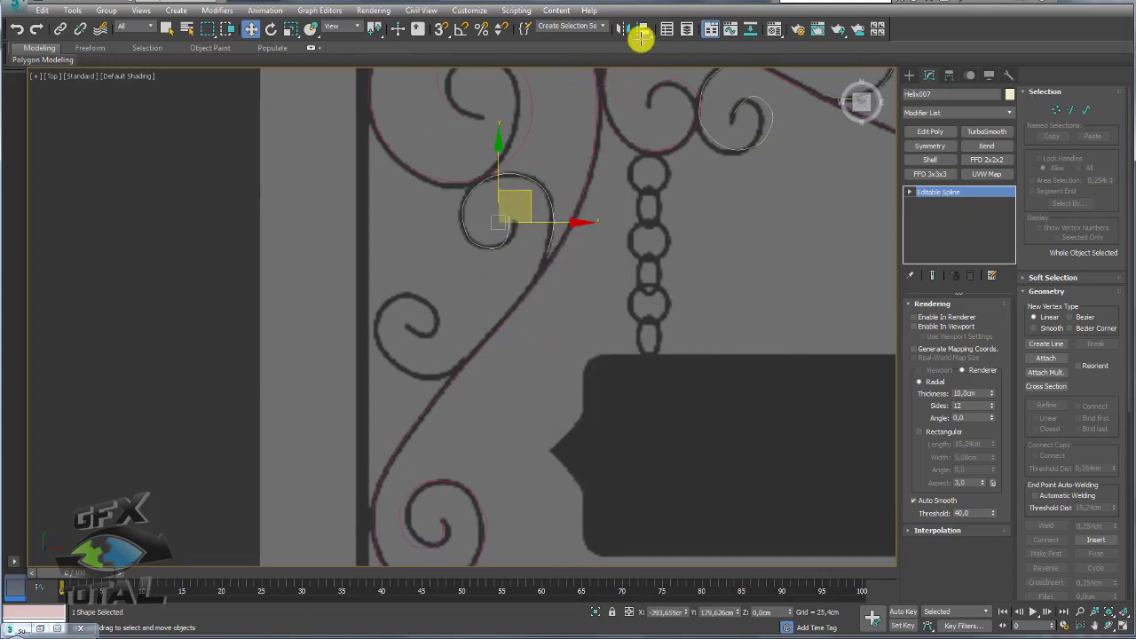
Step: Create a mirrored copy, Helix008, and move it down-left to a lower curl
click(623, 30)
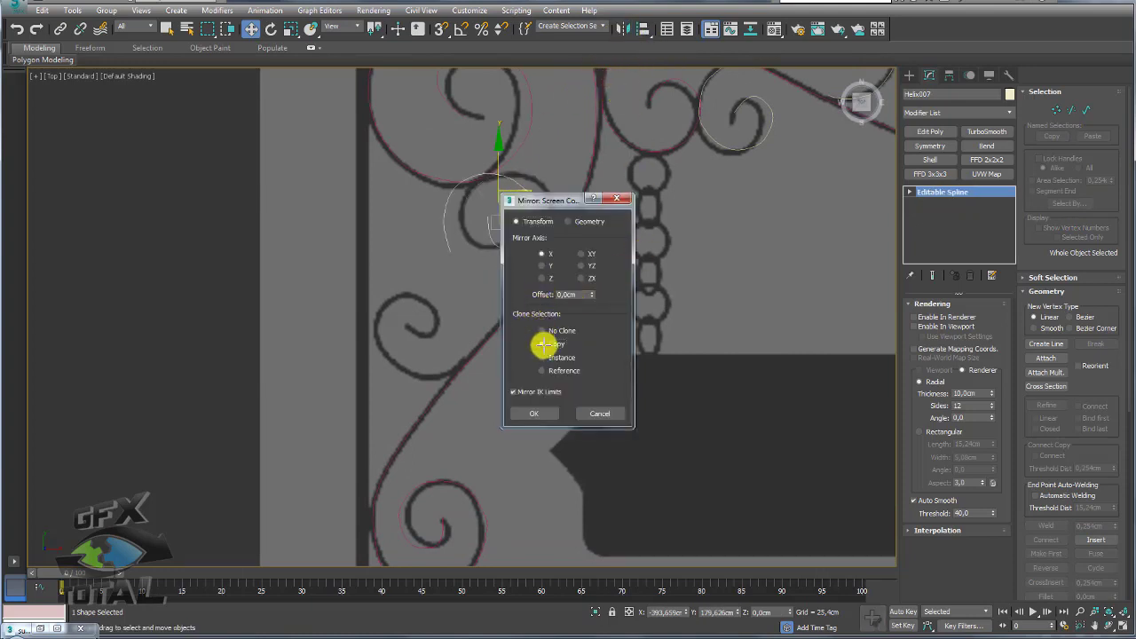
click(534, 413)
mouse_move(527, 190)
mouse_down()
mouse_move(438, 299)
mouse_move(447, 244)
mouse_move(347, 158)
mouse_move(420, 268)
mouse_up()
Step: Rotate Helix008 about 153° and nudge it into place over the lower-left curl
key(e)
key(w)
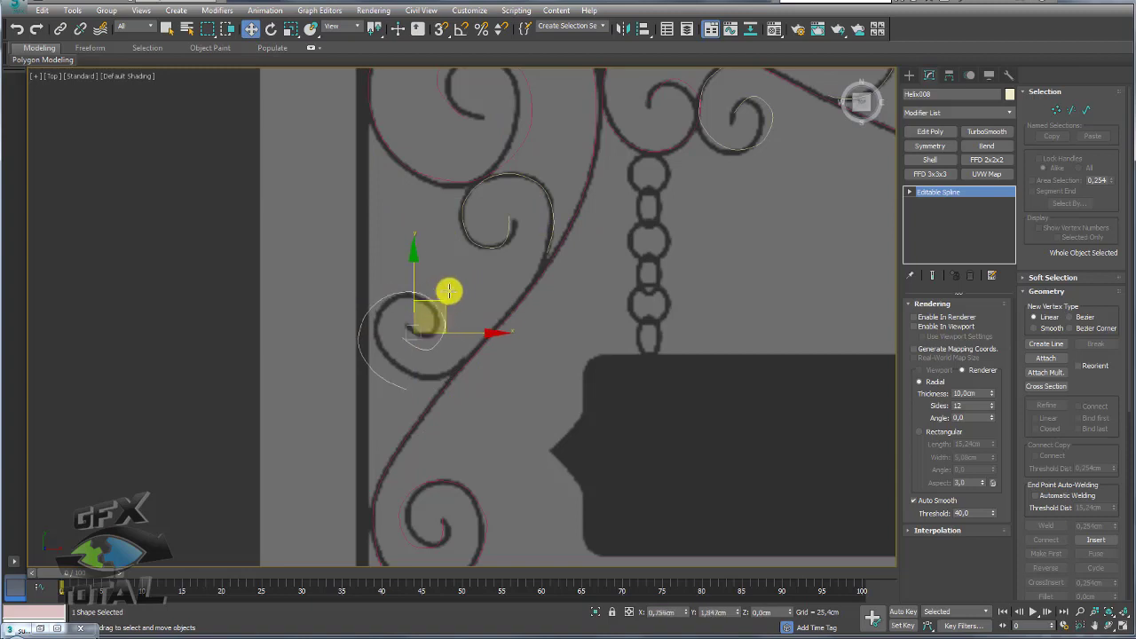
drag(436, 325, 434, 310)
key(e)
key(w)
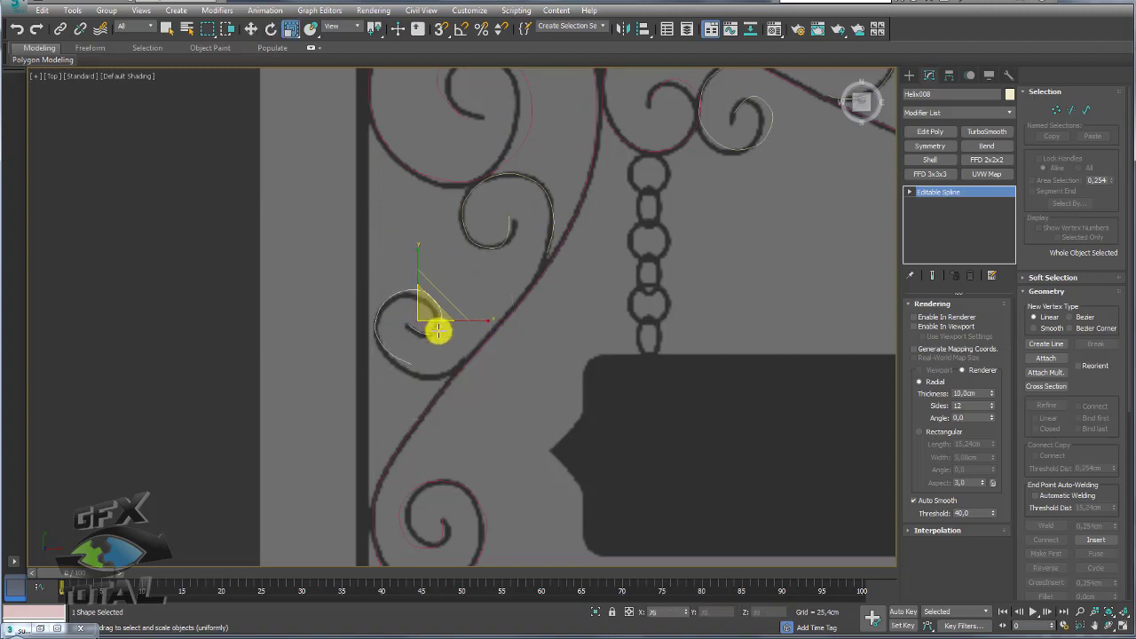
mouse_move(453, 287)
mouse_down()
mouse_move(435, 287)
mouse_move(472, 276)
mouse_move(444, 297)
mouse_up()
key(e)
key(w)
scroll(355, 417, up, 3)
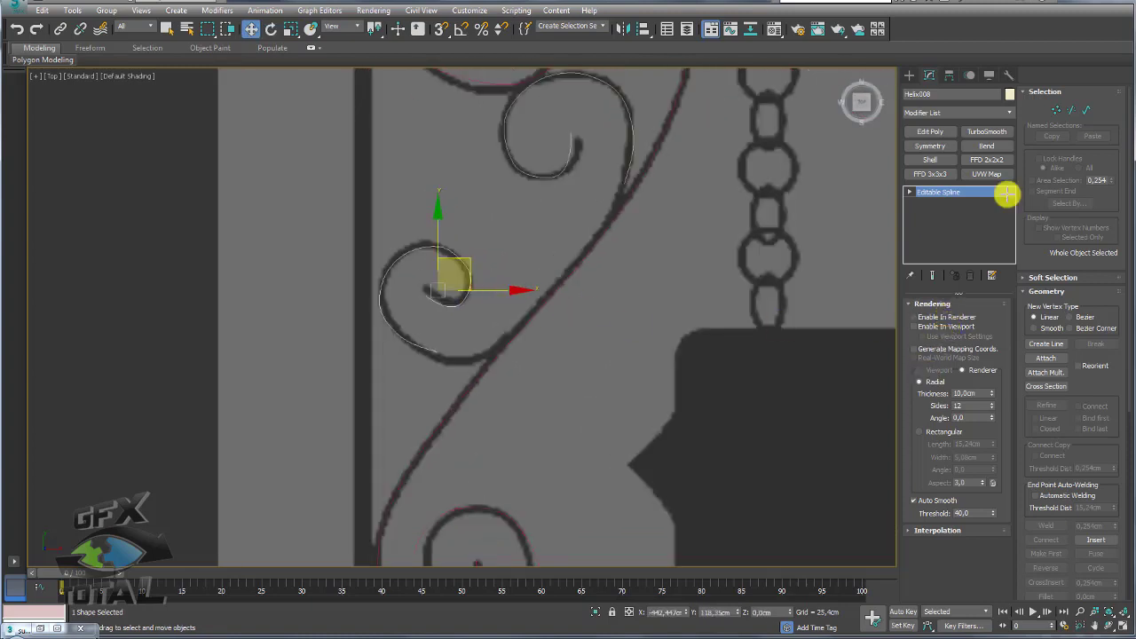
Step: In Vertex mode, stretch Helix008's end vertex right to the curl's stem
click(1056, 108)
scroll(474, 328, up, 2)
click(450, 346)
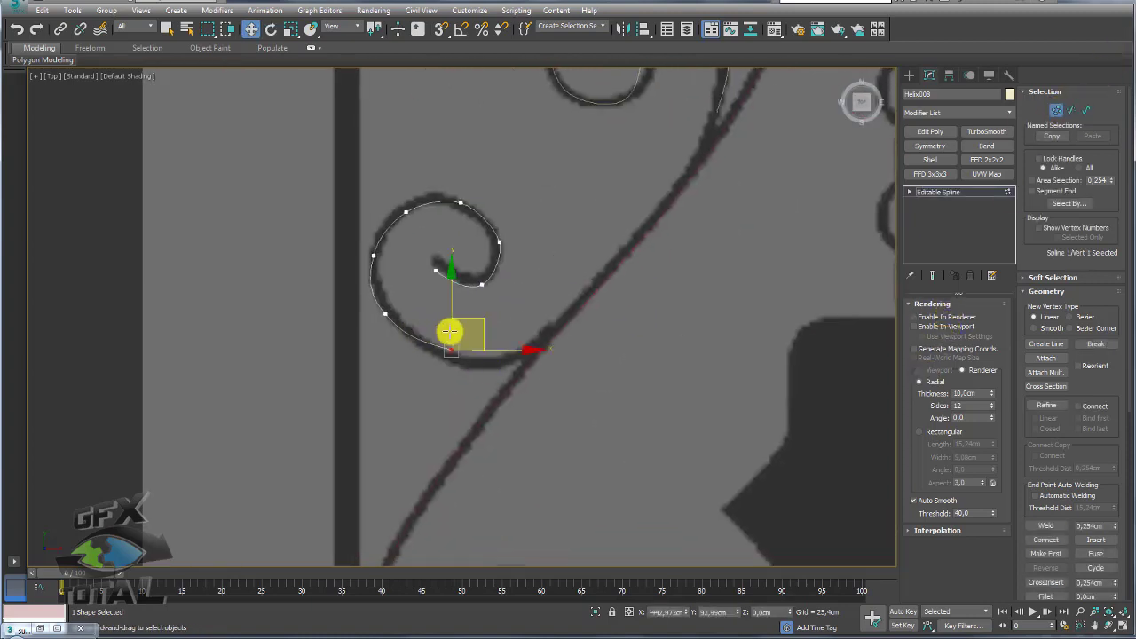
drag(482, 323, 606, 308)
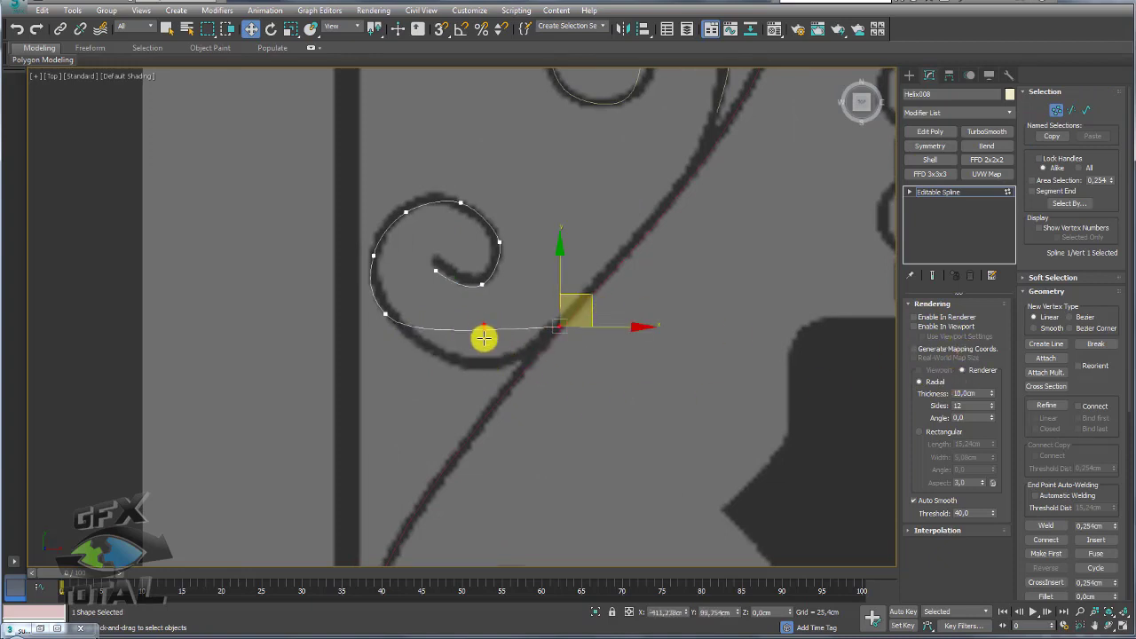
Step: At Segment level, add a vertex midway along the stretched bottom segment
click(1069, 110)
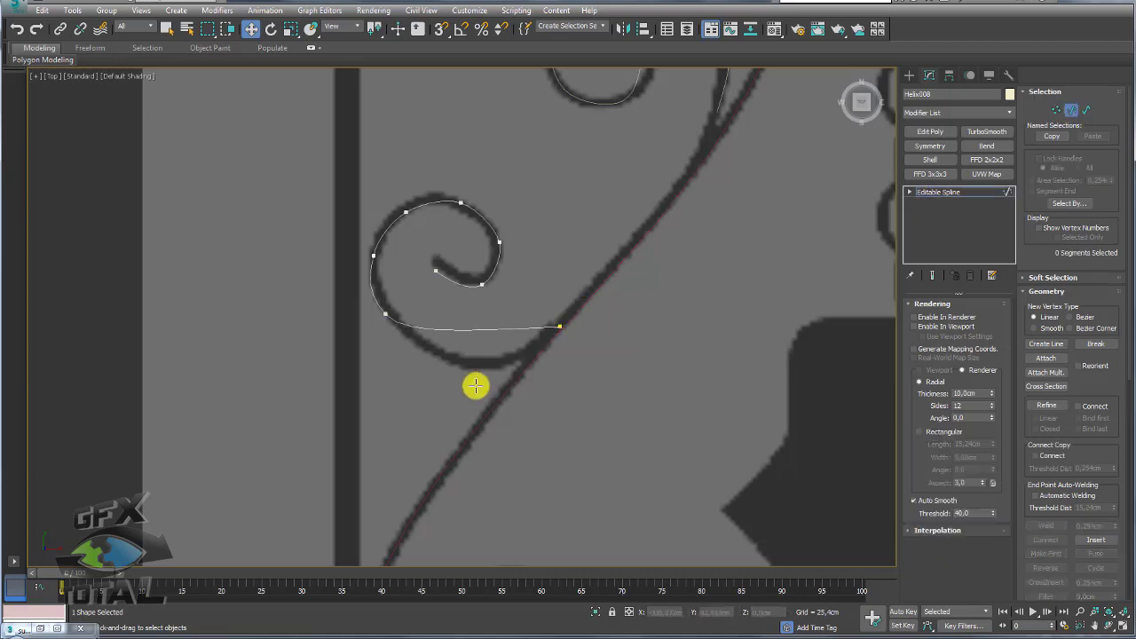
click(478, 312)
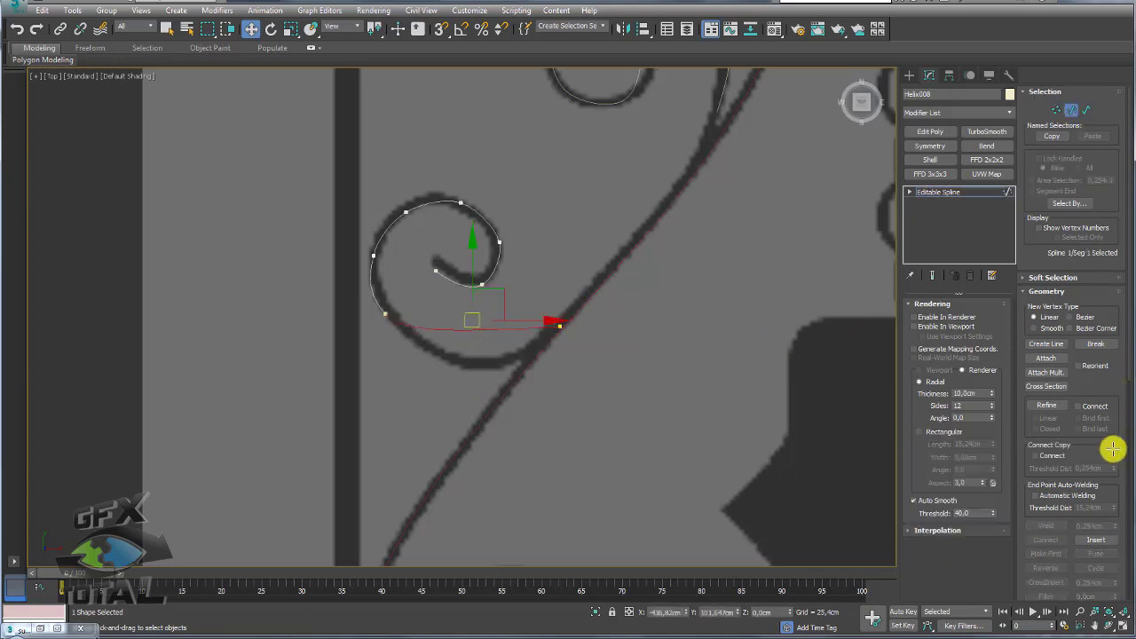
drag(1112, 450, 1077, 84)
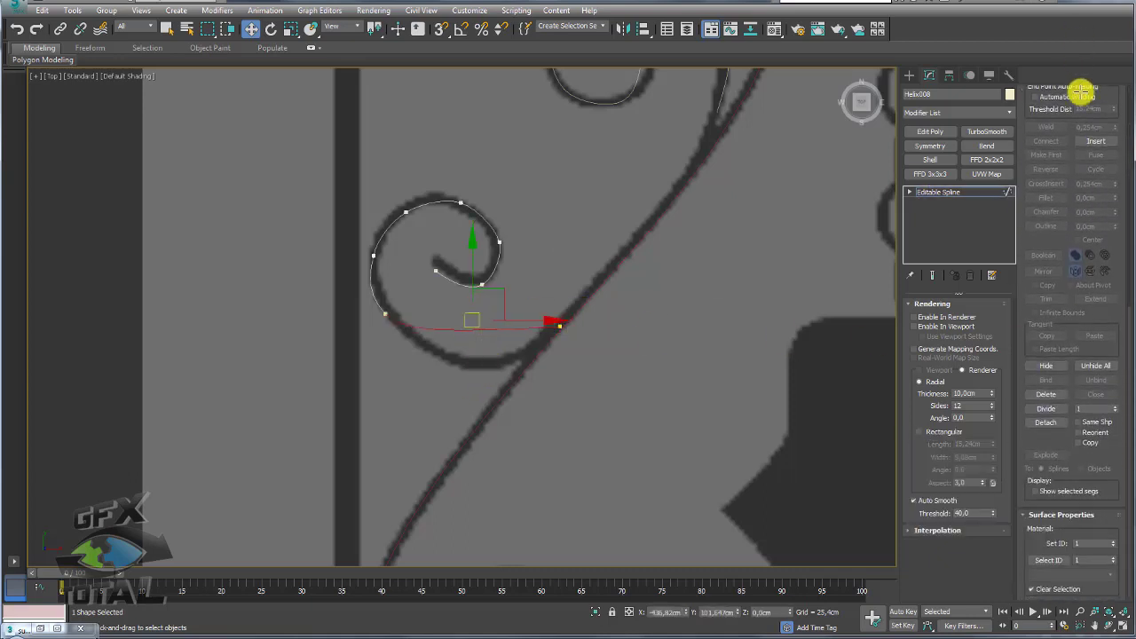
click(1051, 405)
click(1047, 408)
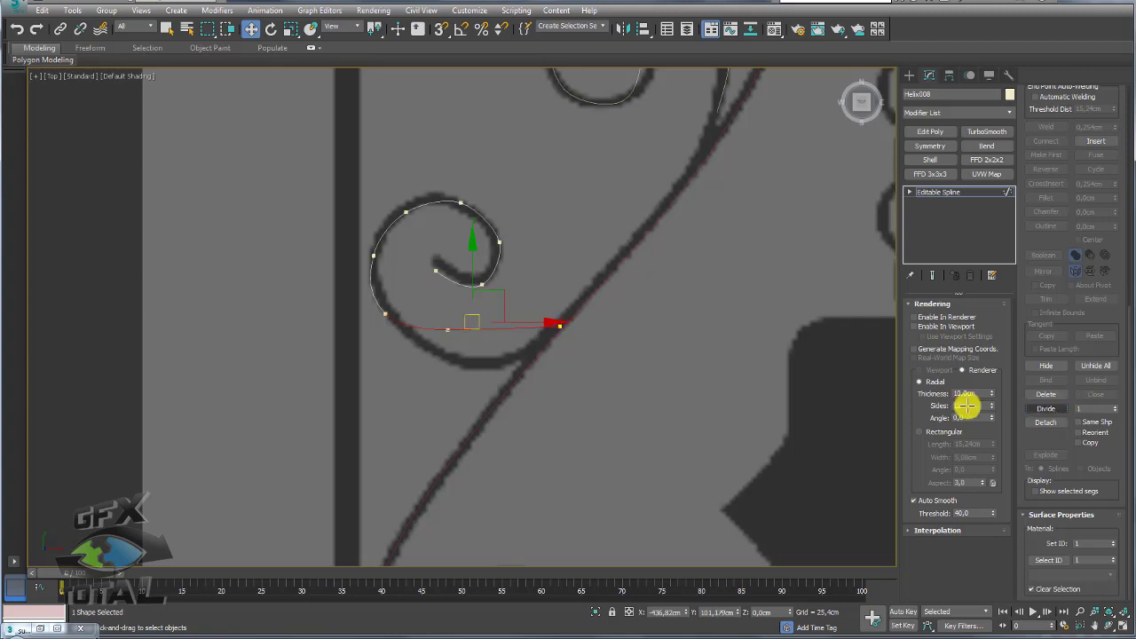
Step: Back at Vertex level, pull the new midpoint vertex down to reshape the tail
click(908, 192)
click(927, 202)
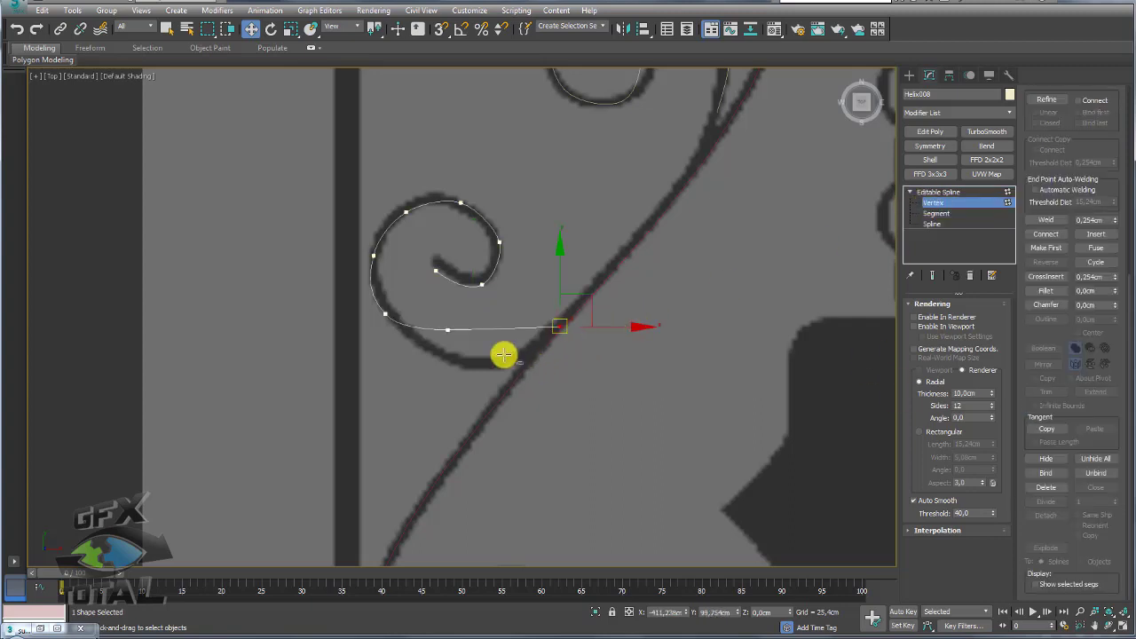
click(448, 329)
drag(480, 306, 493, 331)
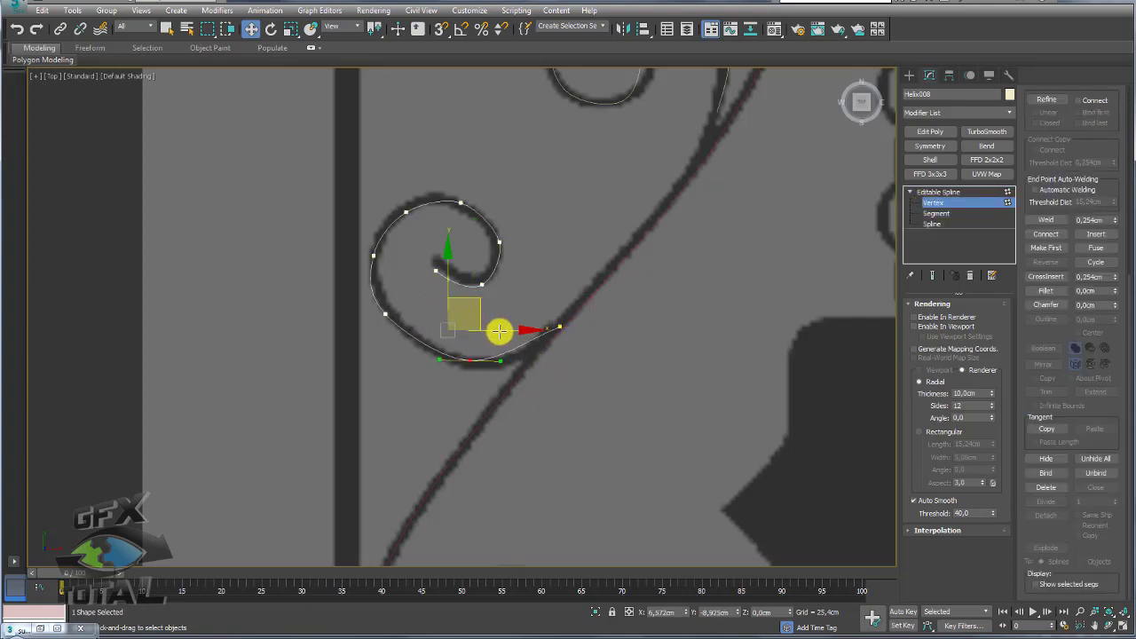
key(e)
key(r)
Step: Make the end vertex Bezier, rotate its handles, and return to Editable Spline level
click(561, 326)
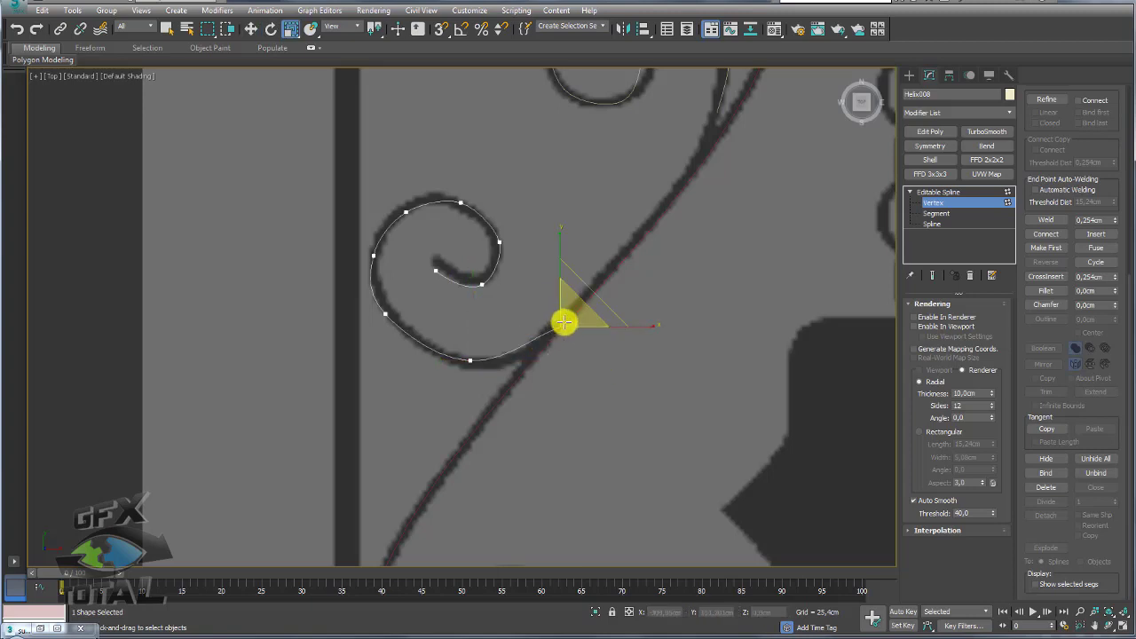
scroll(564, 323, up, 3)
scroll(562, 325, down, 2)
right_click(559, 326)
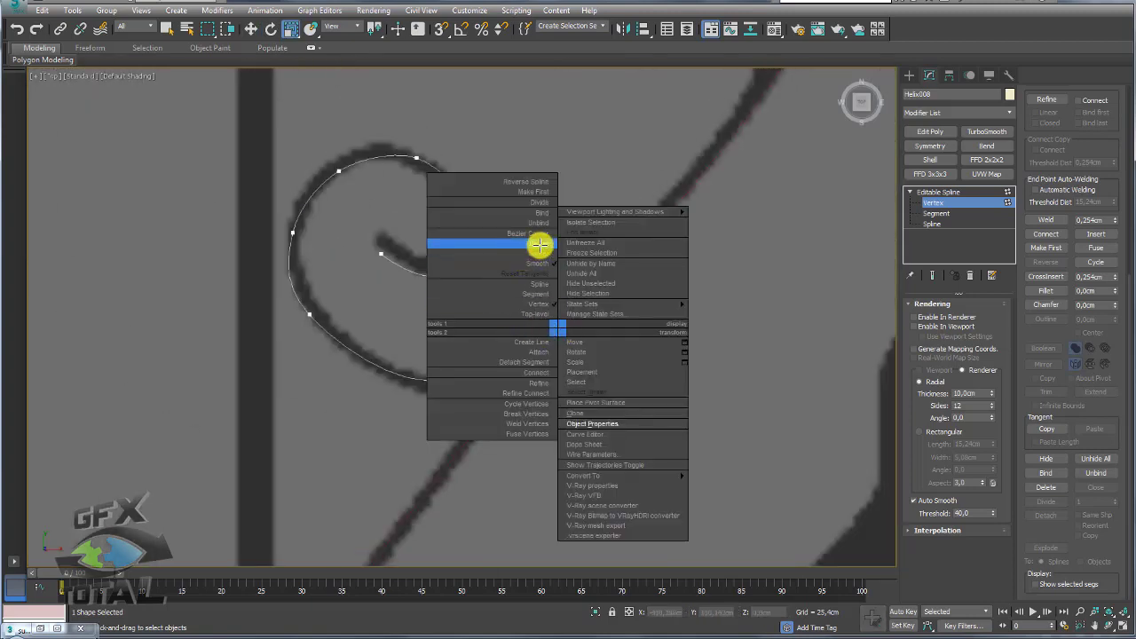
click(541, 244)
key(e)
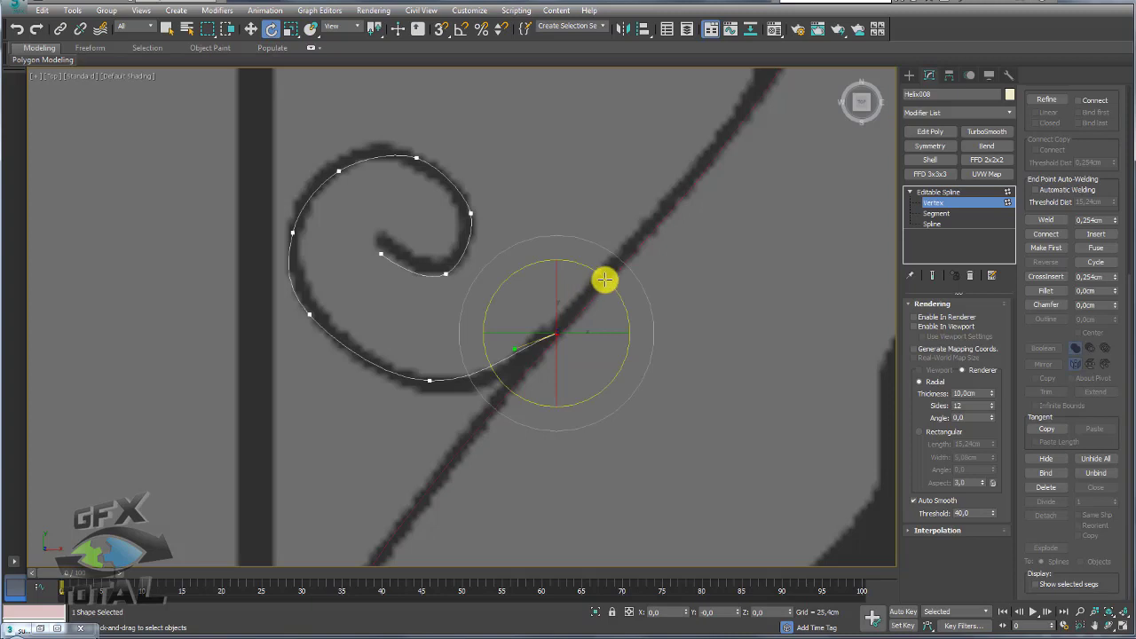
click(430, 381)
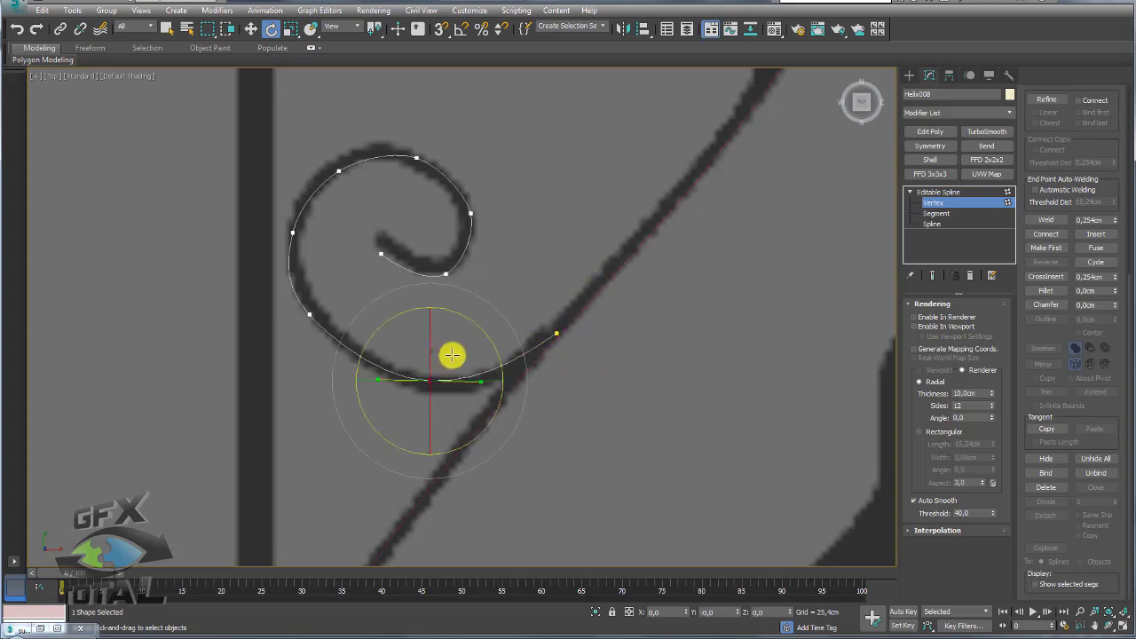
key(w)
scroll(452, 348, down, 5)
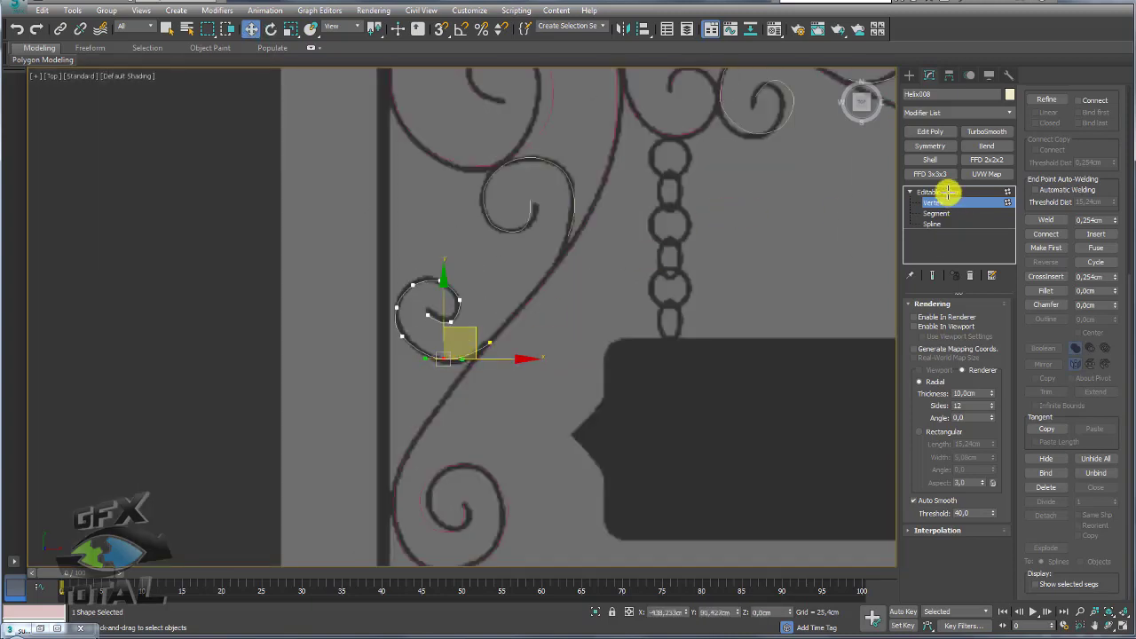
click(947, 192)
scroll(537, 282, down, 1)
scroll(568, 390, down, 1)
Step: Switch to Perspective and orbit around the scrollwork, picking out spiral splines such as Helix003
scroll(497, 337, down, 2)
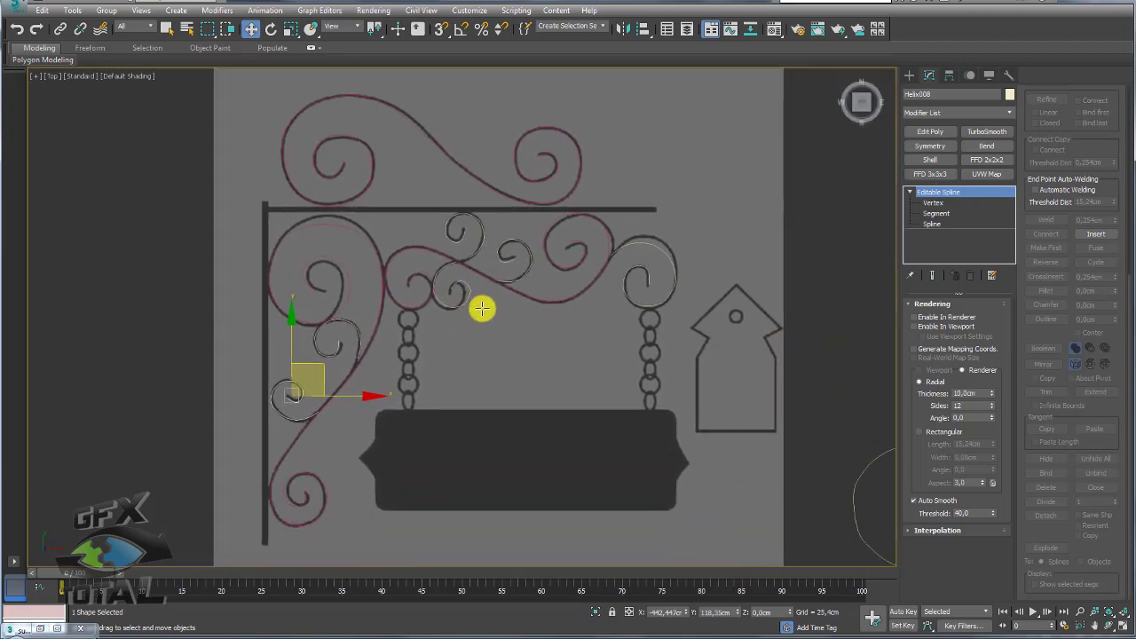
scroll(482, 308, down, 2)
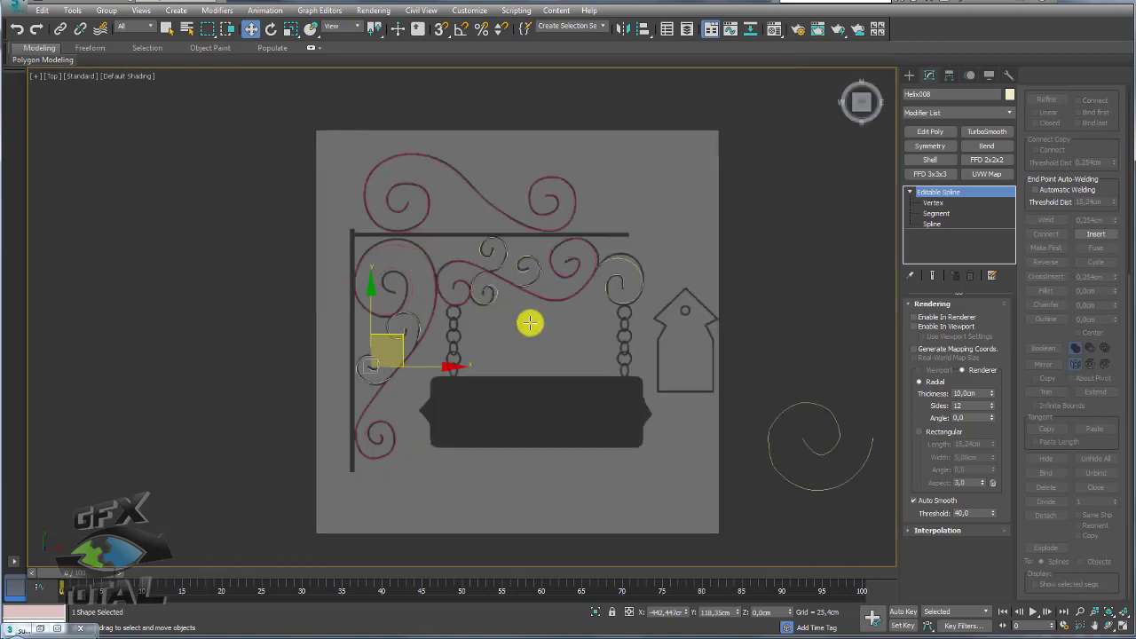
key(p)
mouse_move(576, 367)
alt+middle_down()
mouse_move(619, 284)
mouse_move(576, 275)
mouse_move(425, 332)
alt+middle_up()
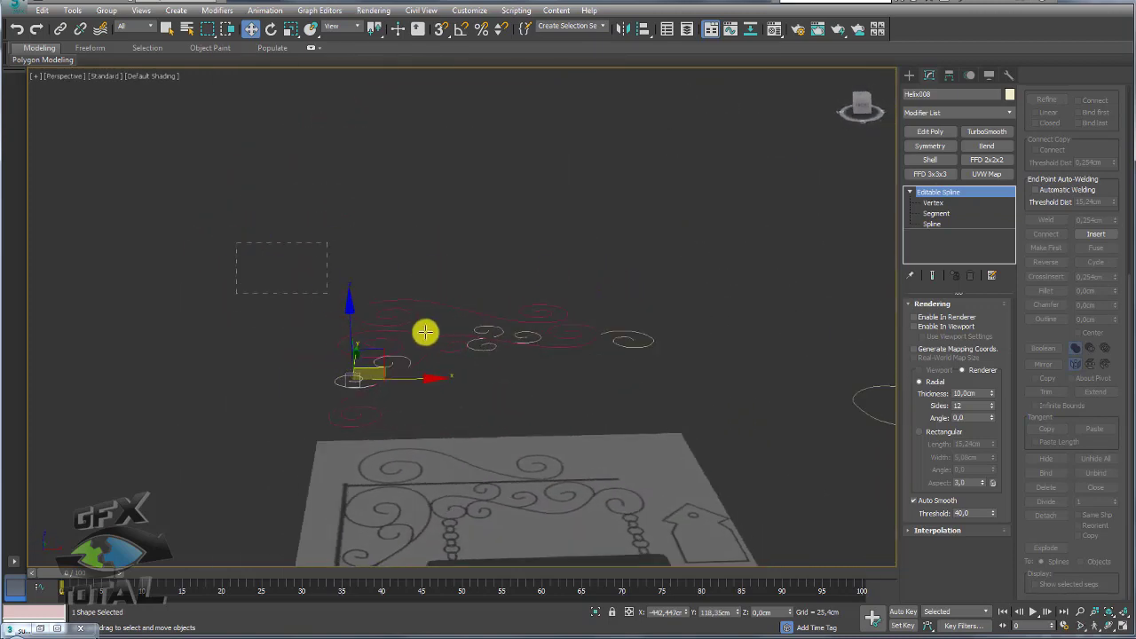
drag(425, 332, 674, 403)
mouse_move(674, 402)
alt+middle_down()
mouse_move(669, 426)
mouse_move(662, 349)
mouse_move(663, 413)
mouse_move(649, 373)
mouse_move(560, 433)
alt+middle_up()
alt+middle_drag(606, 606, 621, 568)
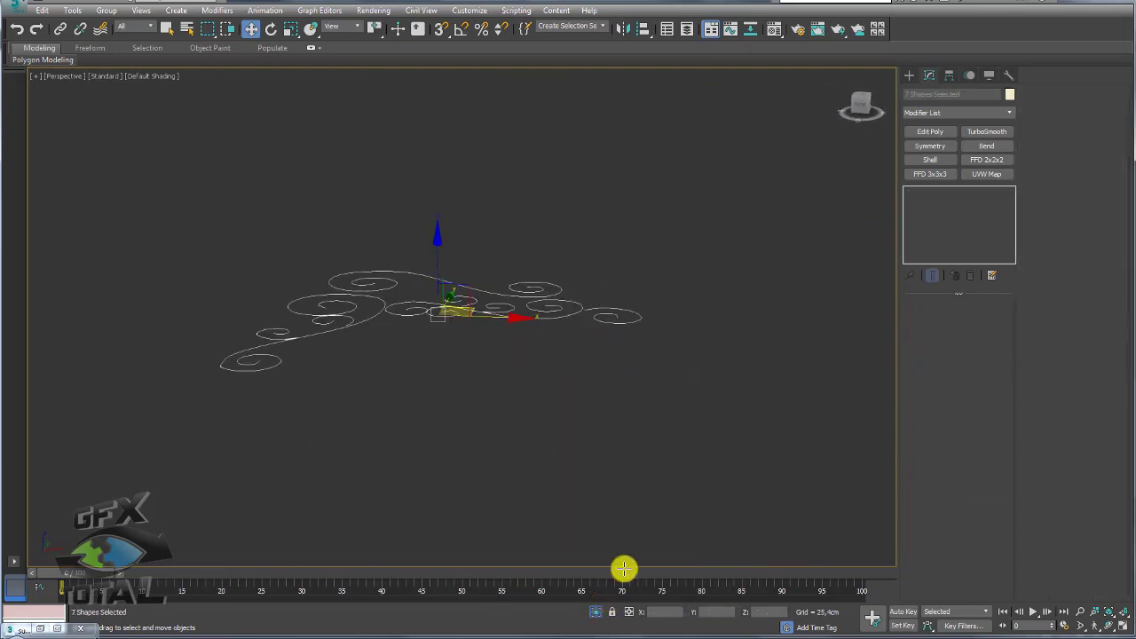
click(627, 325)
alt+middle_drag(634, 328, 420, 277)
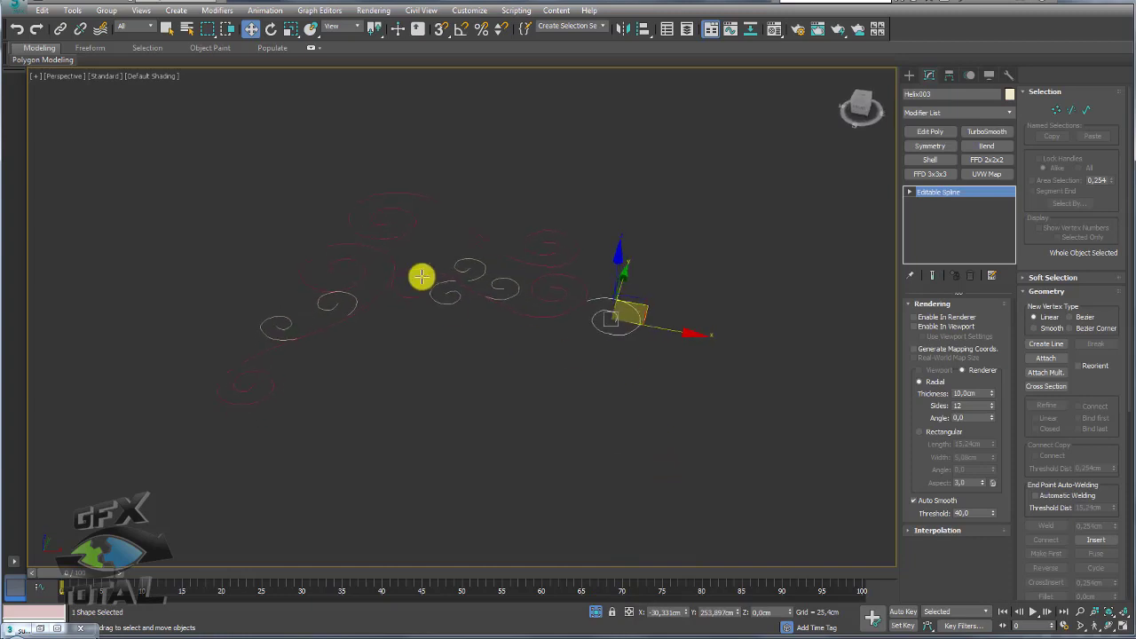
alt+middle_drag(644, 245, 654, 322)
Step: Marquee-select all seven spiral splines, switch to Top view and zoom in
drag(701, 477, 258, 223)
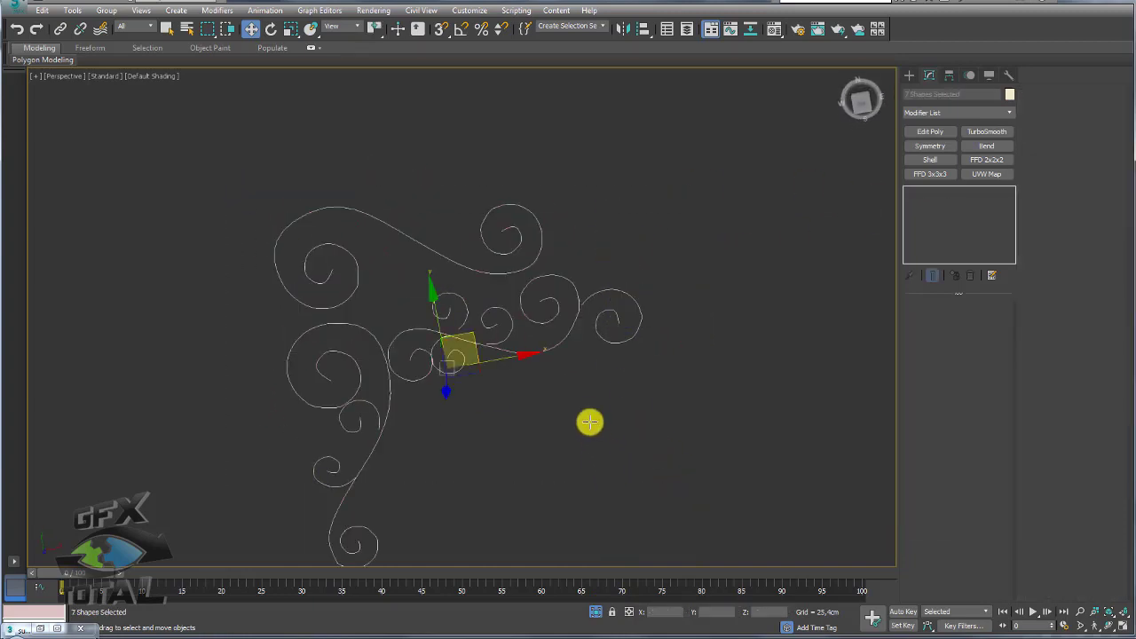
key(t)
scroll(541, 423, up, 3)
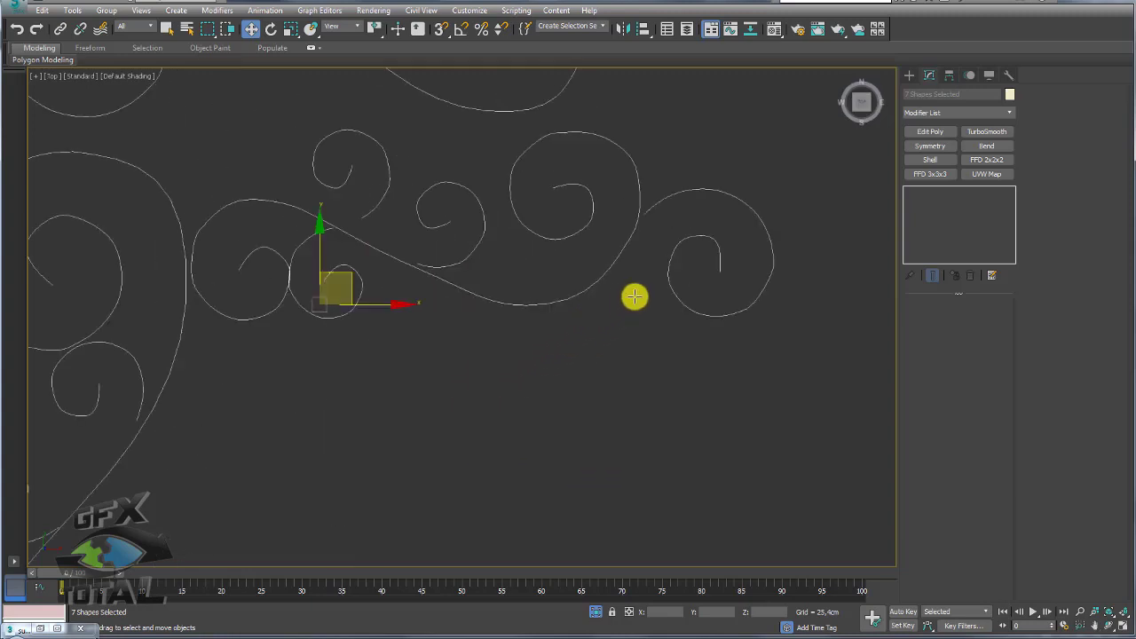
scroll(634, 297, up, 3)
scroll(601, 279, up, 2)
click(586, 220)
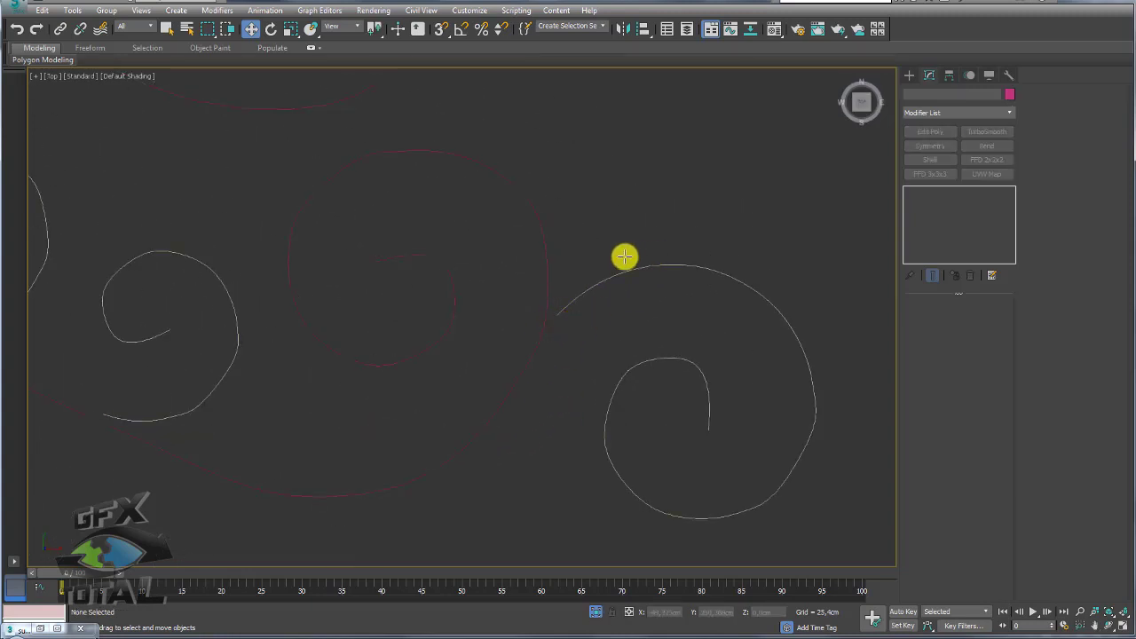
Step: Select Helix003, enter Vertex mode and pan to show the whole spiral pattern
drag(590, 241, 639, 316)
click(1056, 109)
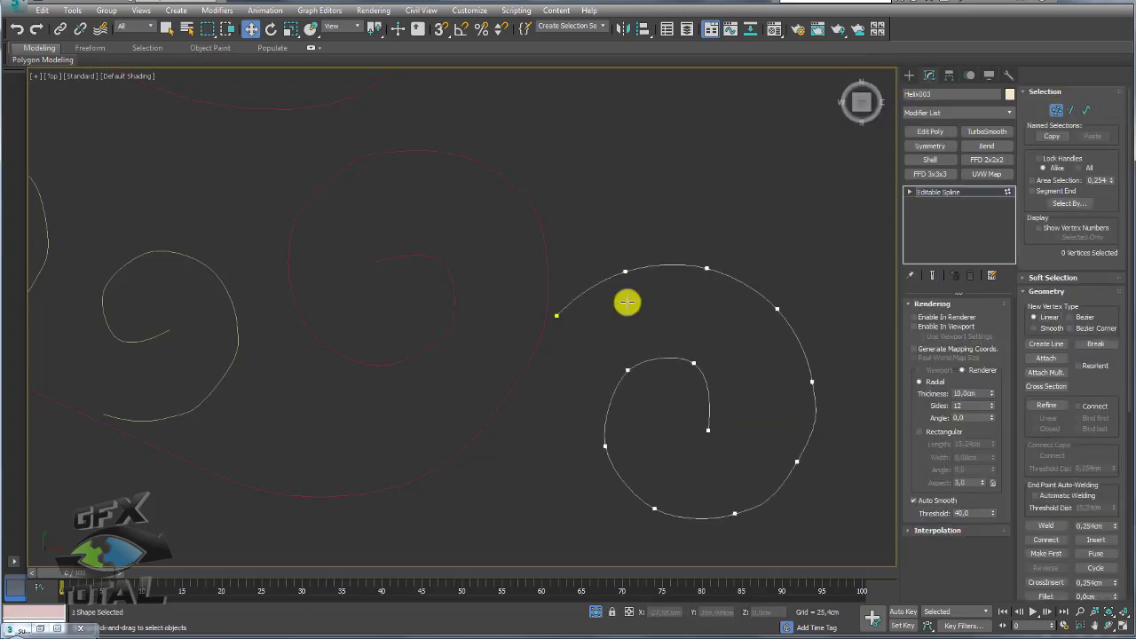
drag(577, 342, 527, 279)
scroll(542, 289, up, 2)
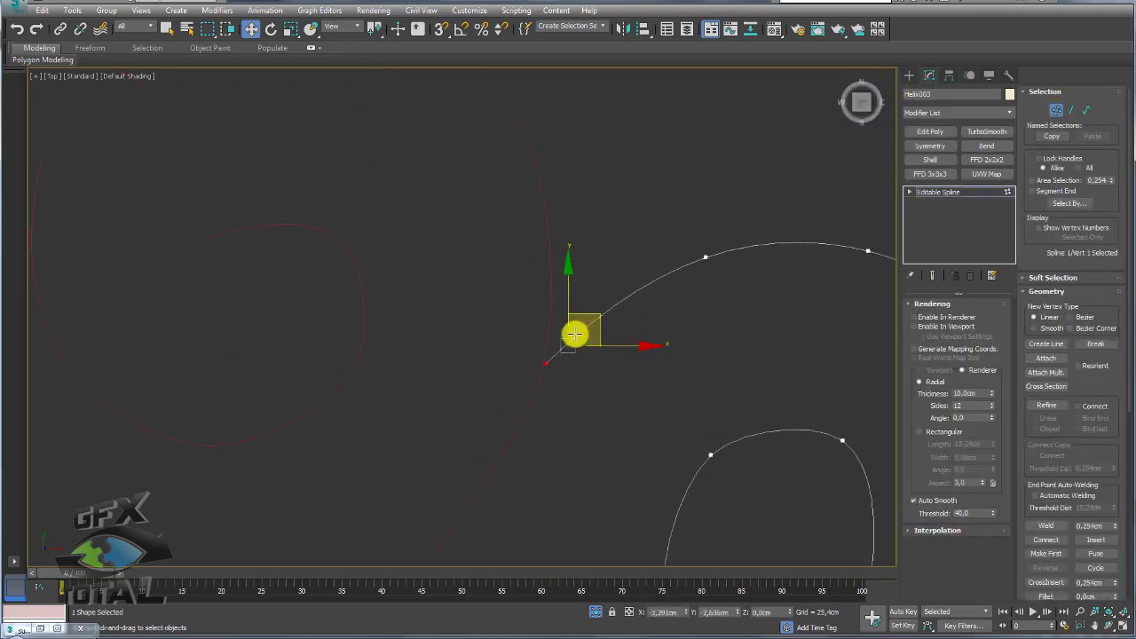
scroll(574, 334, down, 4)
middle_drag(367, 350, 649, 272)
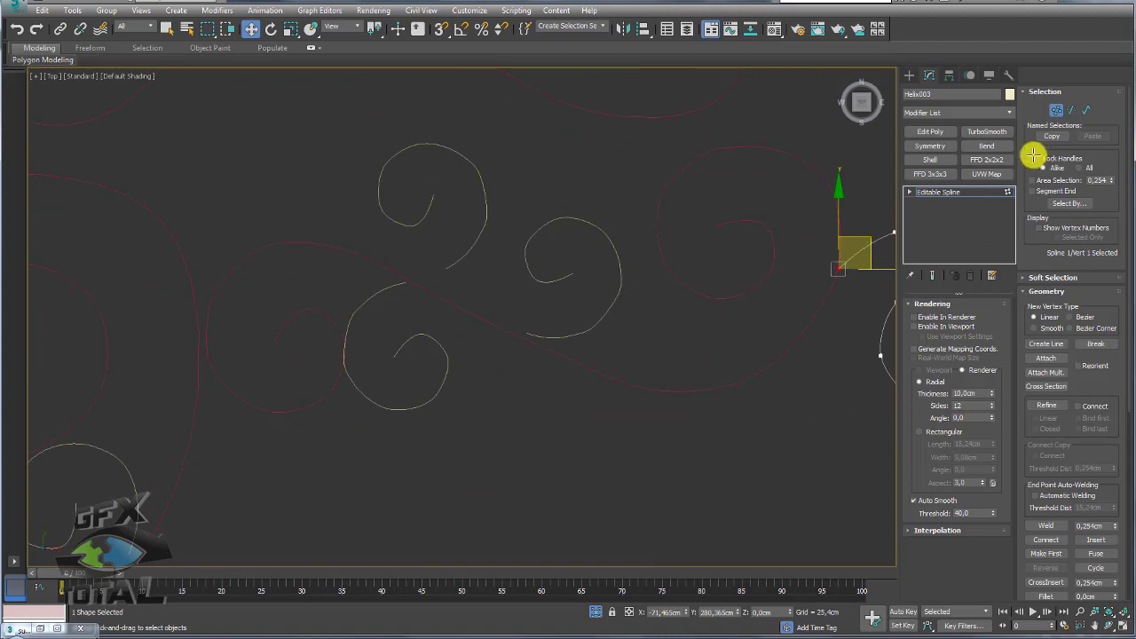
Step: Attach the middle, upper and lower spirals to Helix003, then check its Object Properties
click(1044, 358)
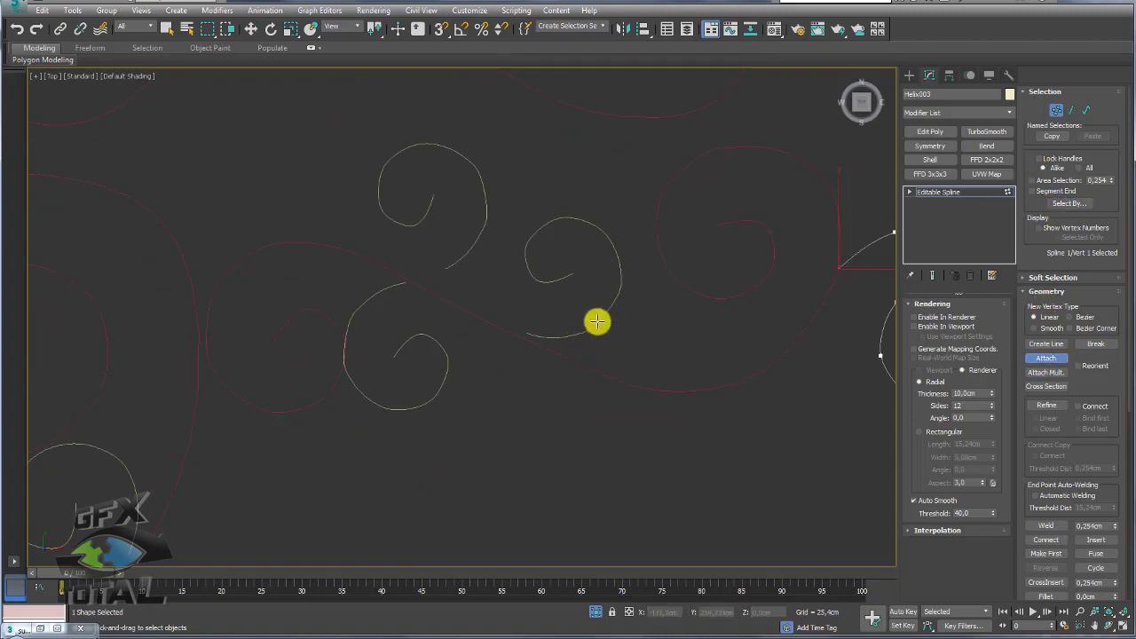
click(597, 321)
click(467, 247)
click(395, 286)
key(w)
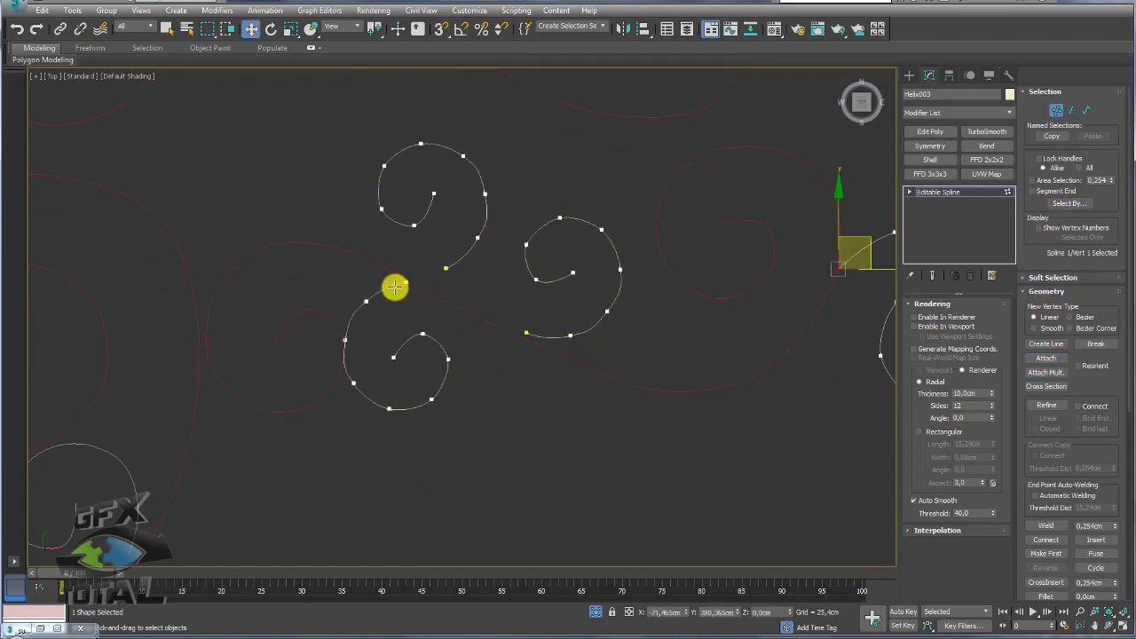
right_click(498, 300)
click(578, 325)
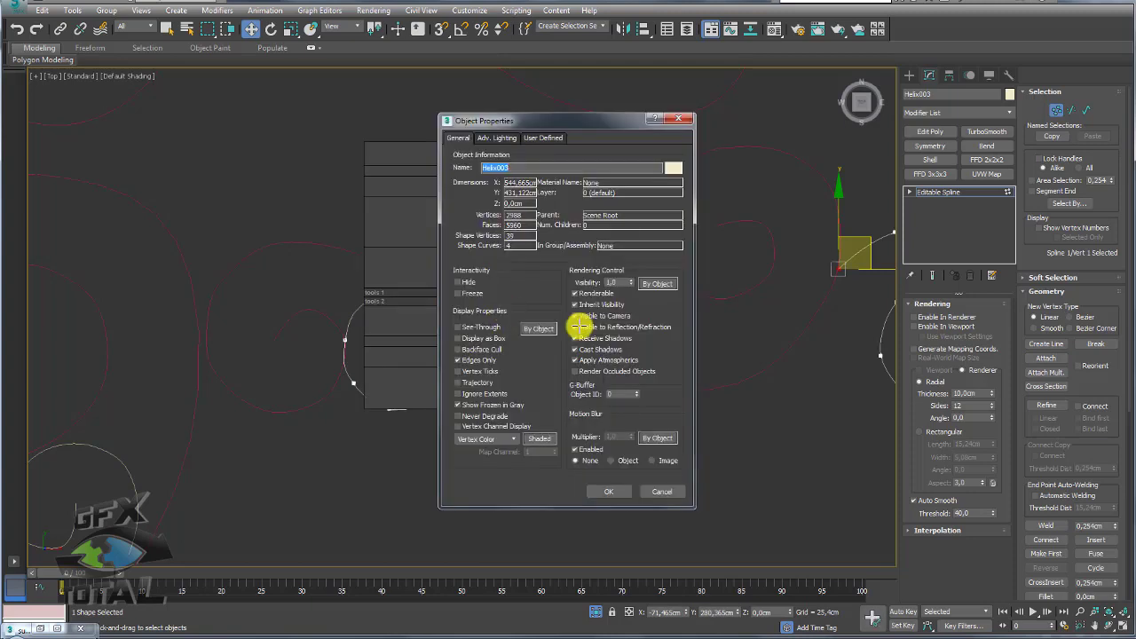
click(654, 490)
click(527, 327)
Step: Move Helix003's free spiral endpoints onto the adjacent curves
scroll(526, 321, up, 3)
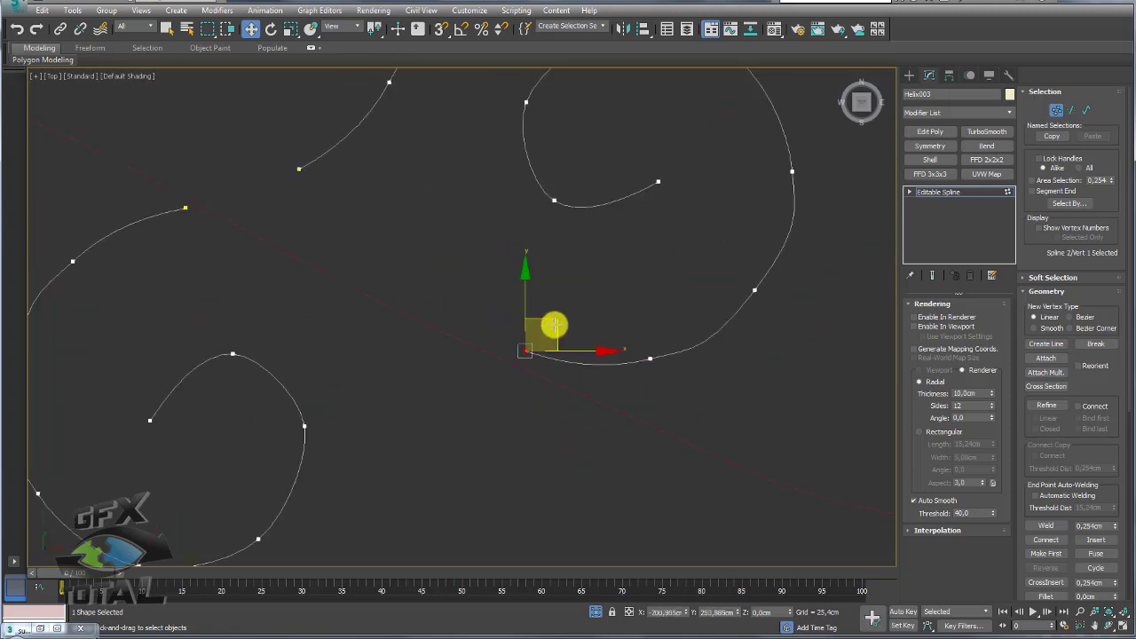
click(650, 358)
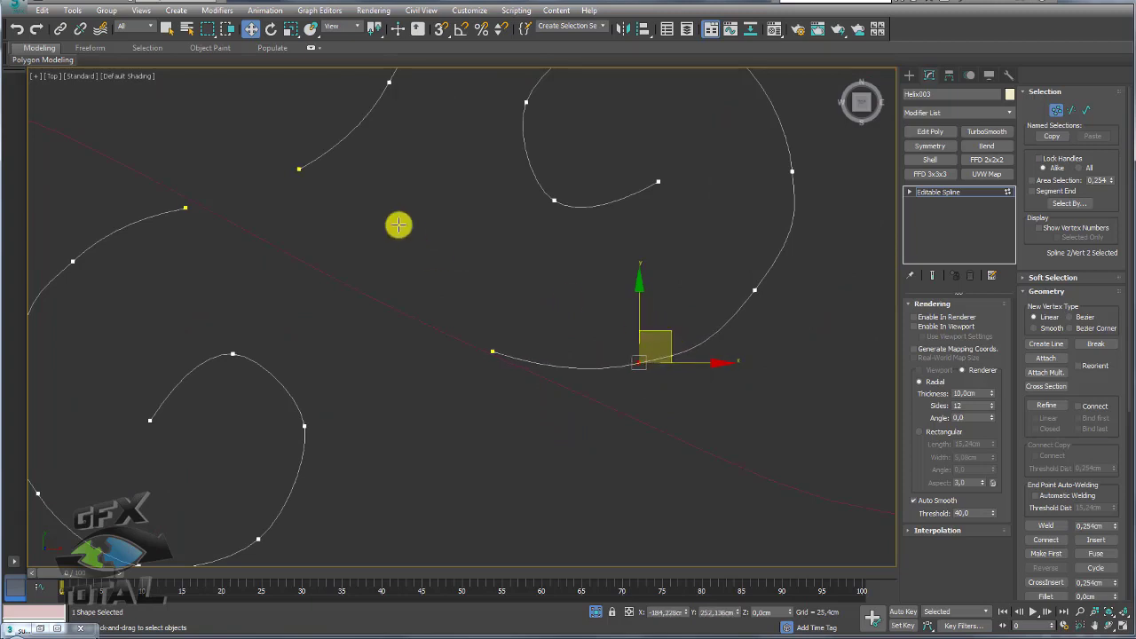
middle_drag(398, 223, 425, 346)
click(345, 297)
mouse_move(375, 269)
mouse_down()
mouse_move(273, 297)
mouse_move(243, 360)
mouse_up()
click(232, 336)
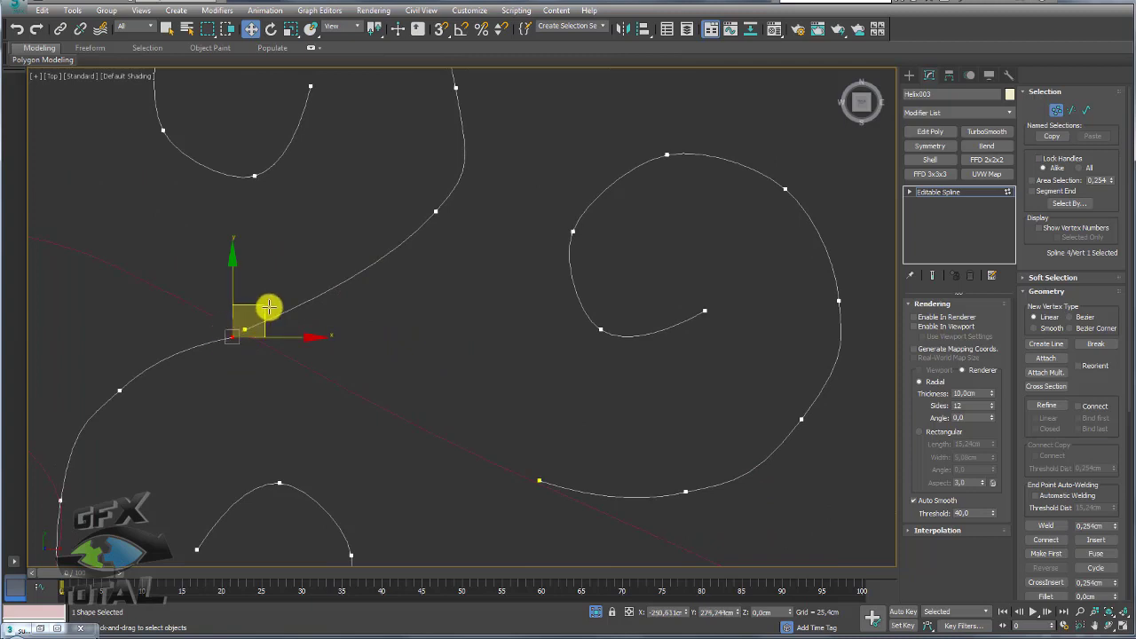
drag(270, 305, 275, 300)
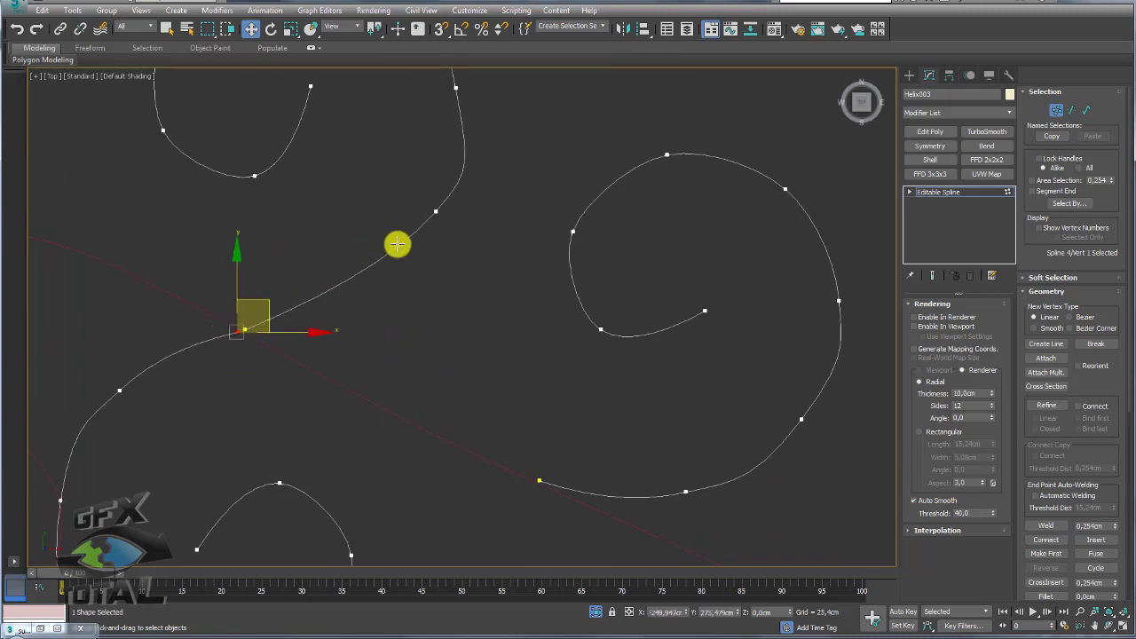
middle_drag(490, 240, 504, 249)
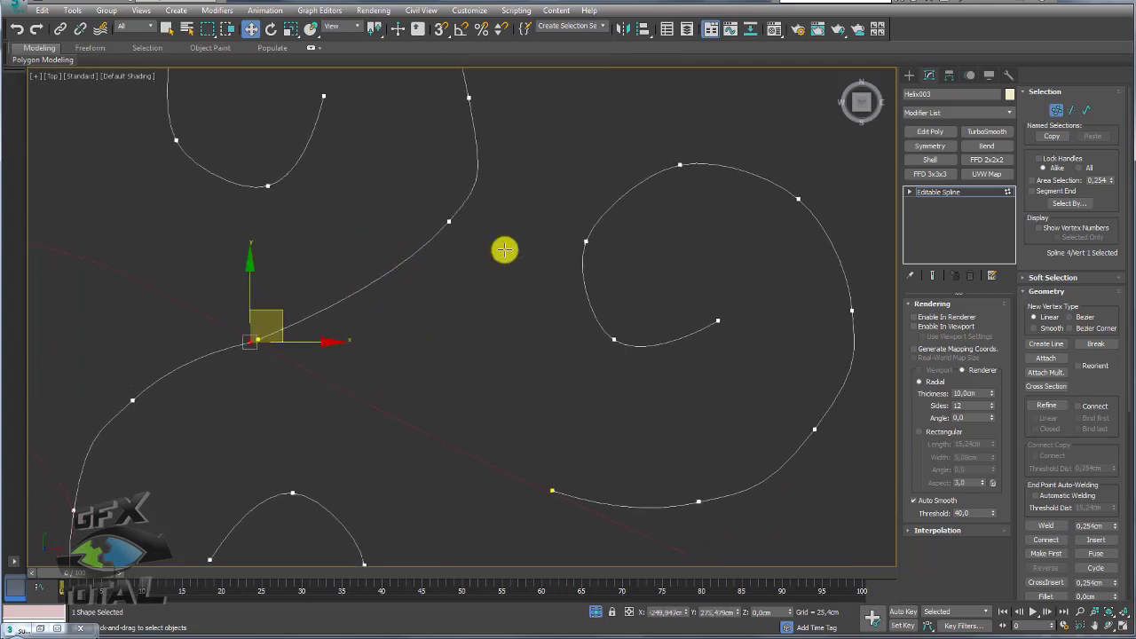
Step: Use Refine at Segment level to add a vertex on the segment between the spirals
click(1071, 109)
drag(398, 328, 350, 257)
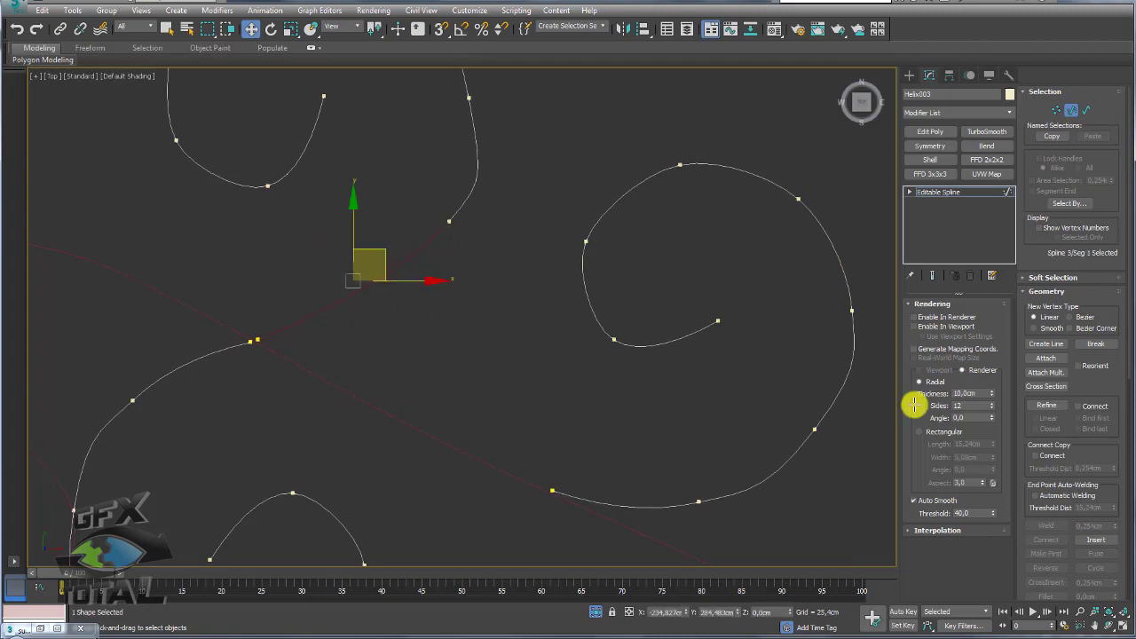
drag(1090, 402, 1058, 306)
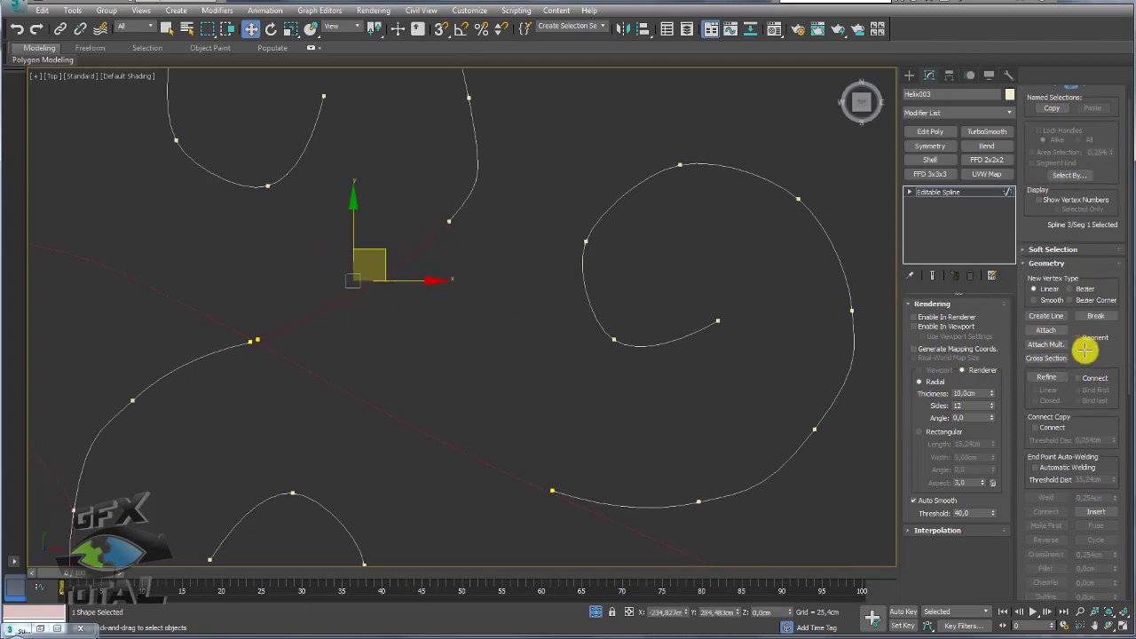
click(1044, 321)
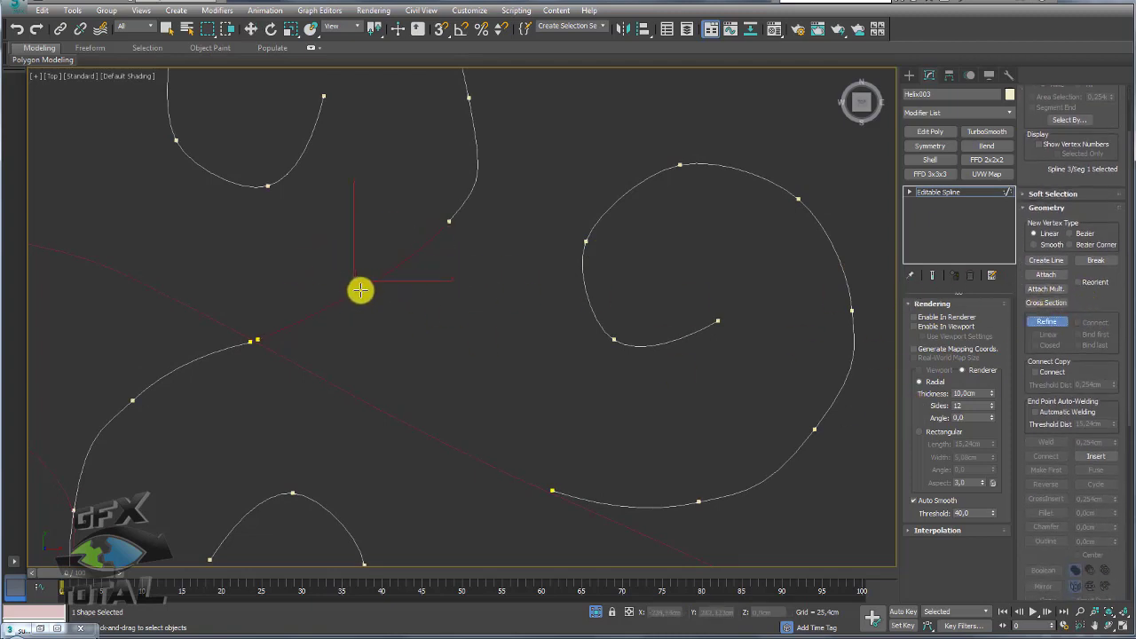
click(366, 296)
right_click(396, 323)
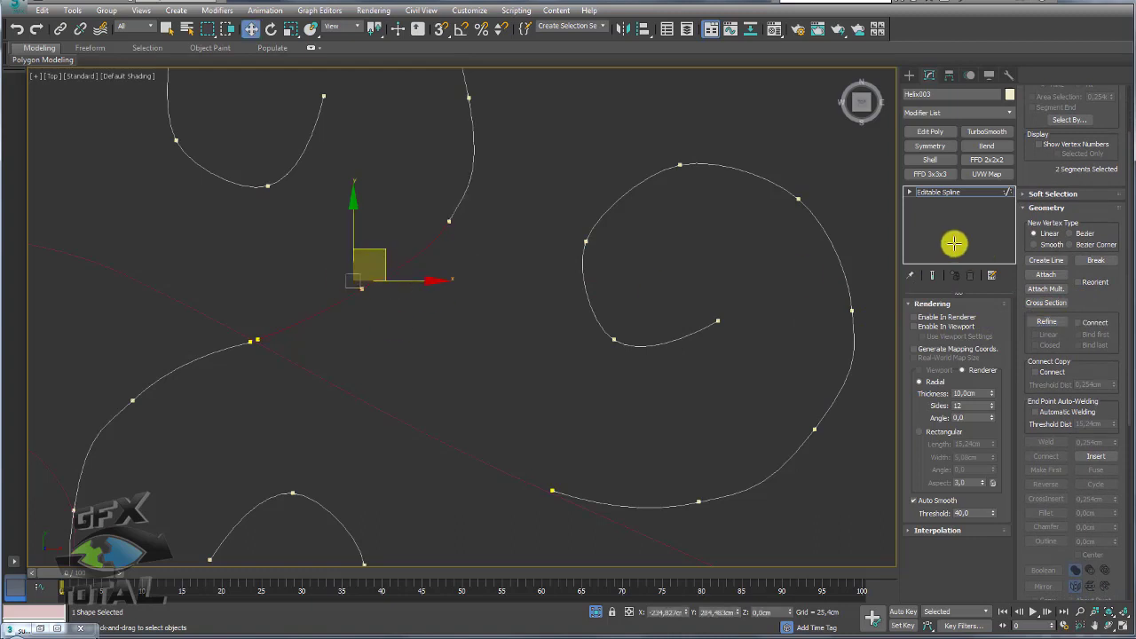
Step: Return to Vertex level, select the new vertices and frame the lower-left spirals
click(910, 192)
click(932, 202)
drag(289, 333, 364, 259)
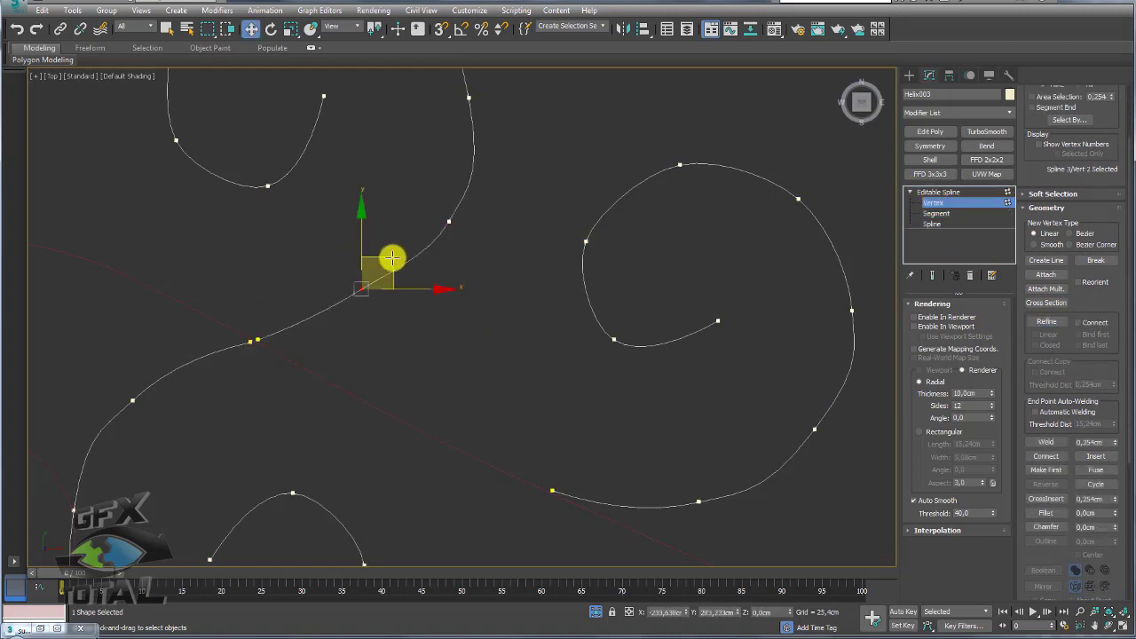
scroll(266, 364, up, 2)
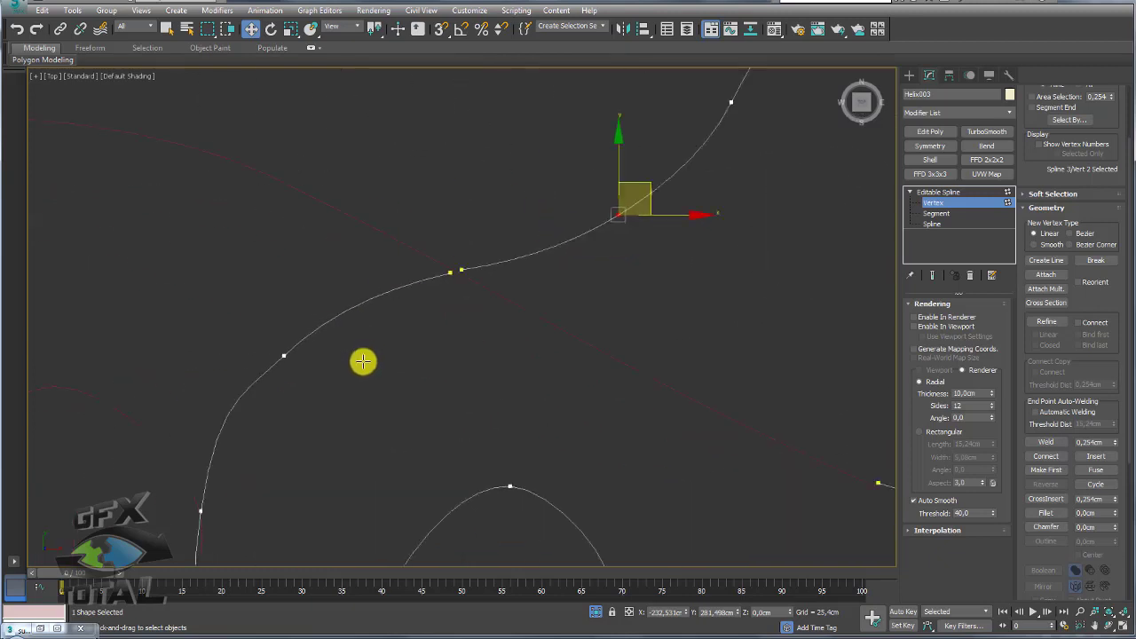
click(295, 344)
scroll(310, 319, down, 4)
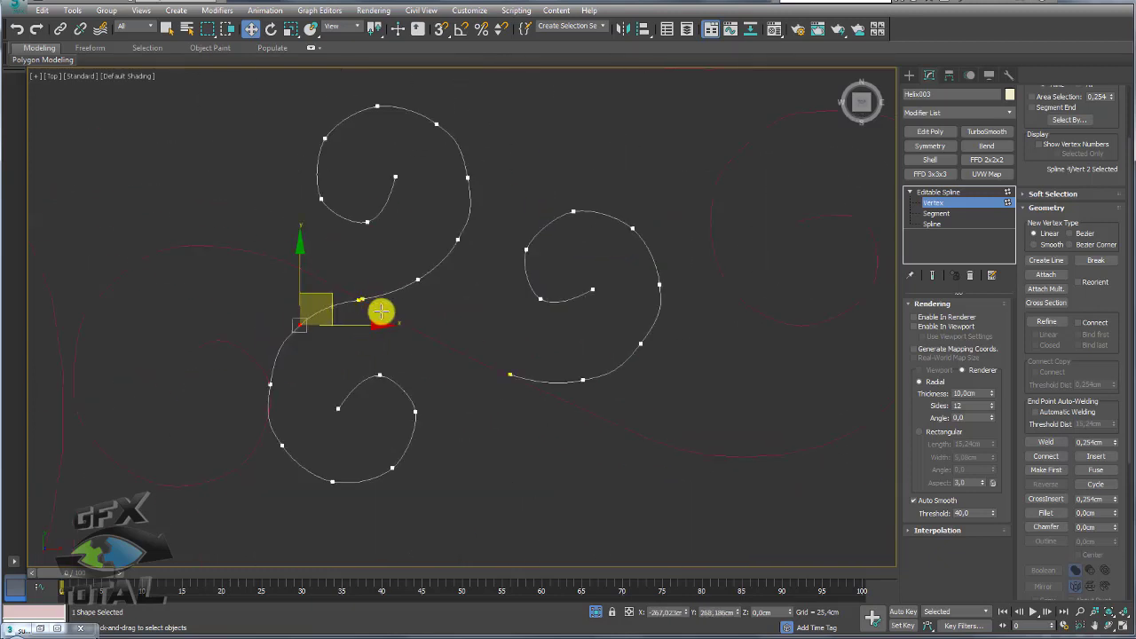
middle_drag(409, 335, 634, 190)
scroll(444, 287, down, 2)
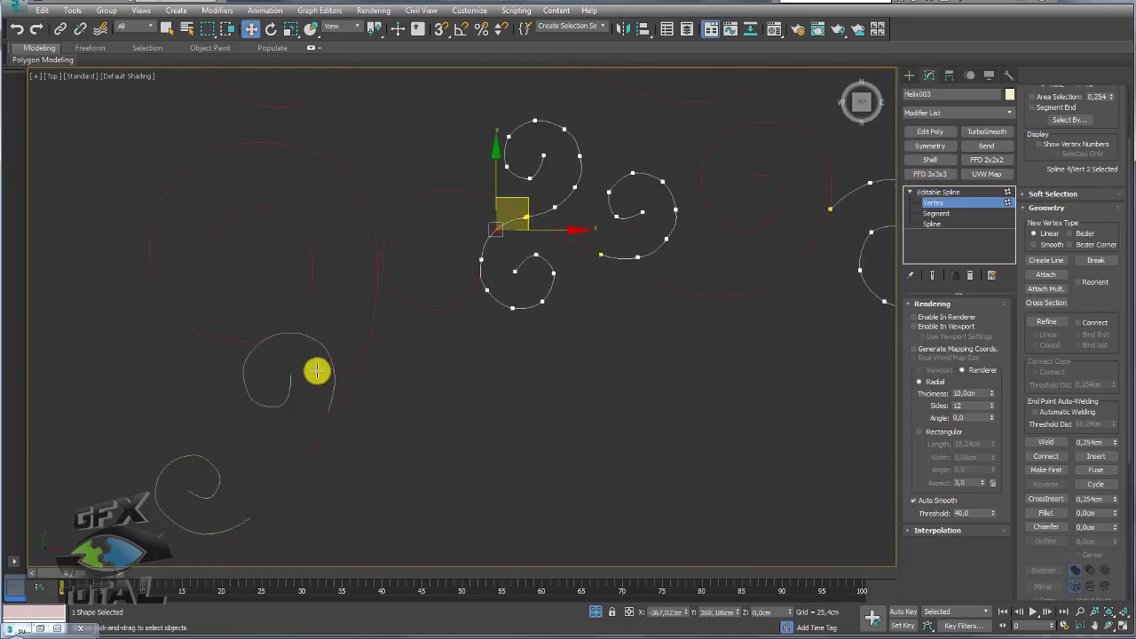
scroll(337, 355, down, 1)
middle_drag(337, 355, 349, 332)
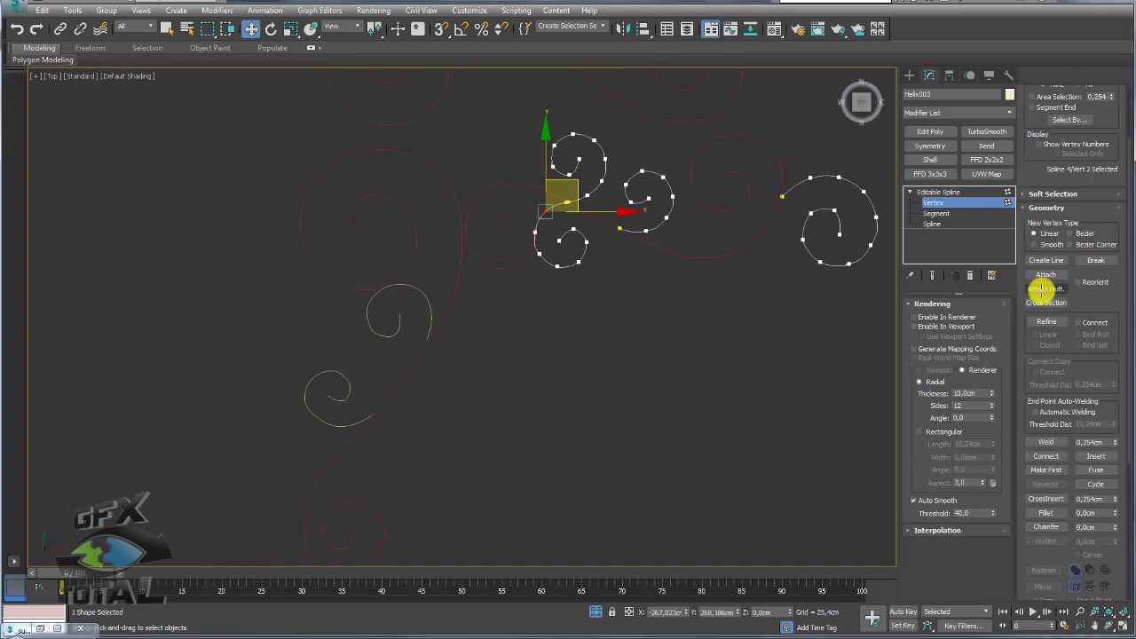
Step: Attach the two lower-left spirals to the Helix003 spline
click(1046, 274)
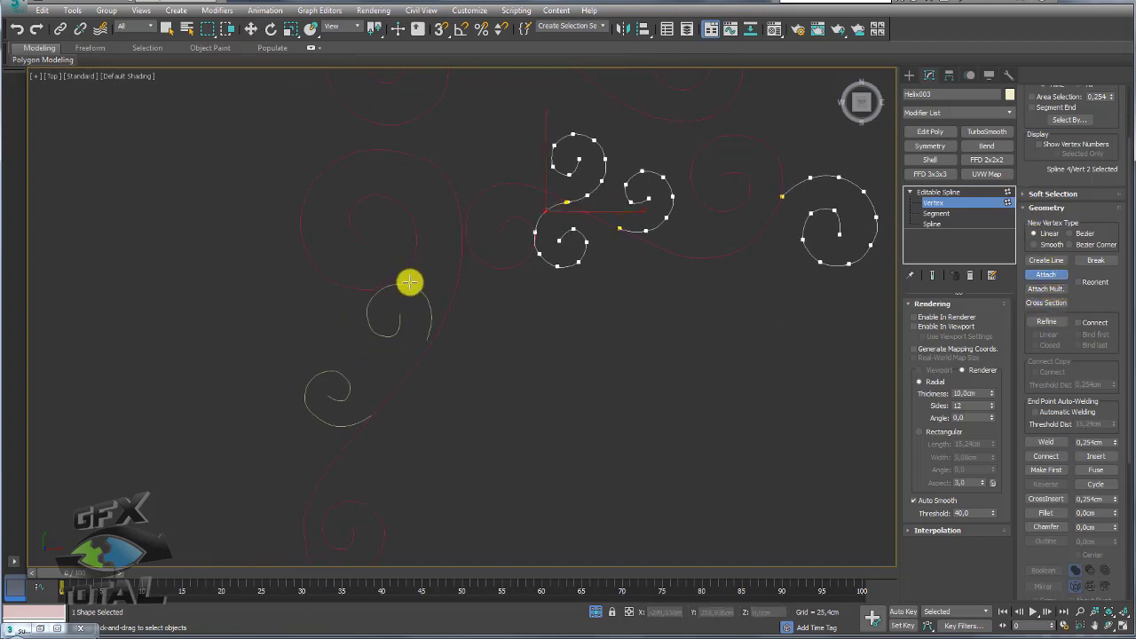
click(409, 284)
click(340, 374)
right_click(340, 373)
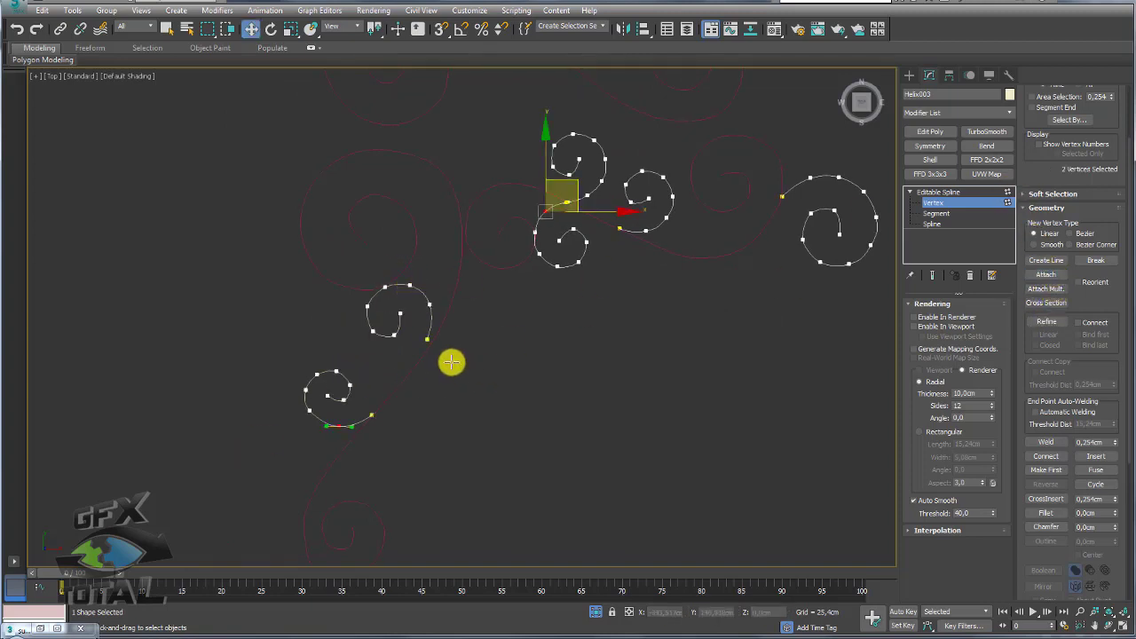
Step: Move the attached spirals' end vertices up onto the main curve, then leave Vertex mode
click(427, 339)
scroll(424, 335, up, 6)
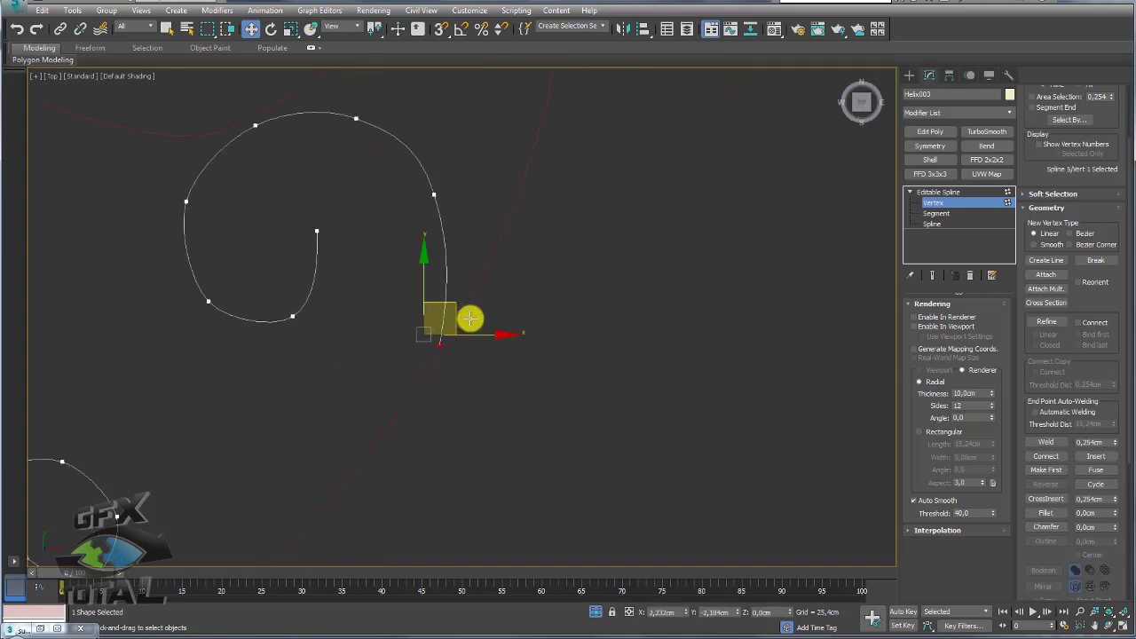
drag(470, 318, 459, 163)
scroll(378, 292, down, 3)
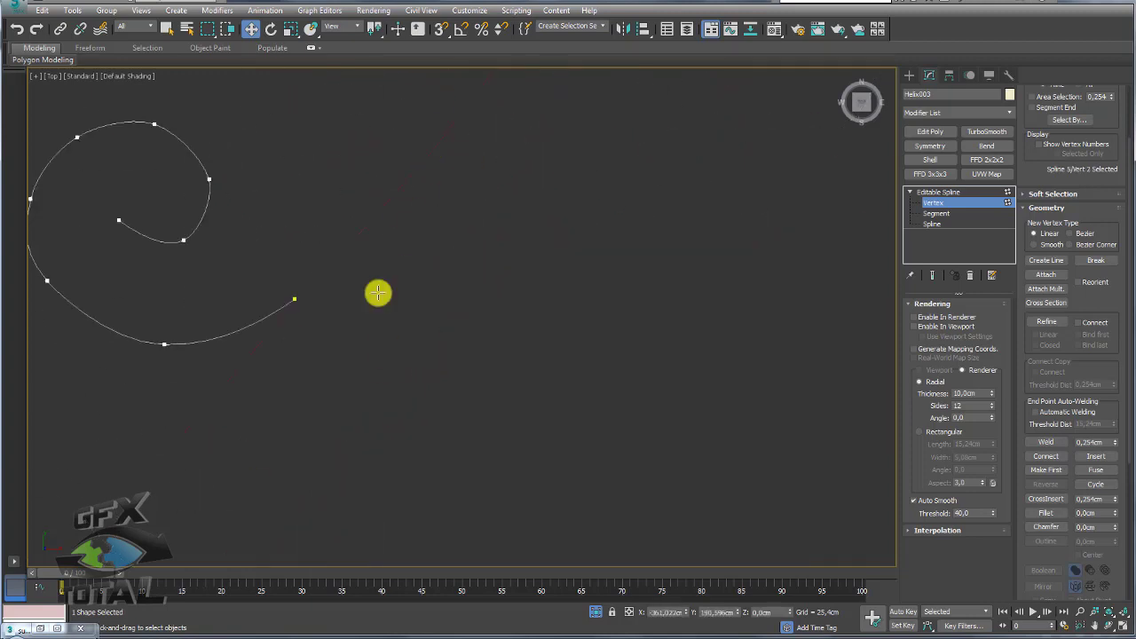
drag(335, 362, 285, 274)
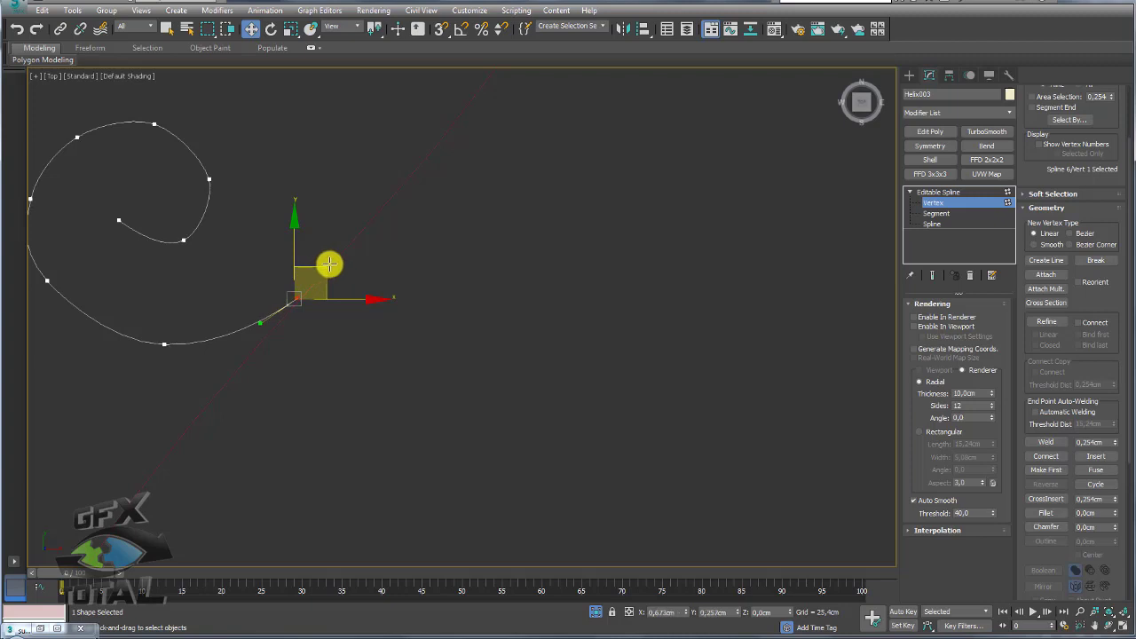
scroll(329, 264, down, 2)
scroll(346, 271, down, 4)
click(946, 189)
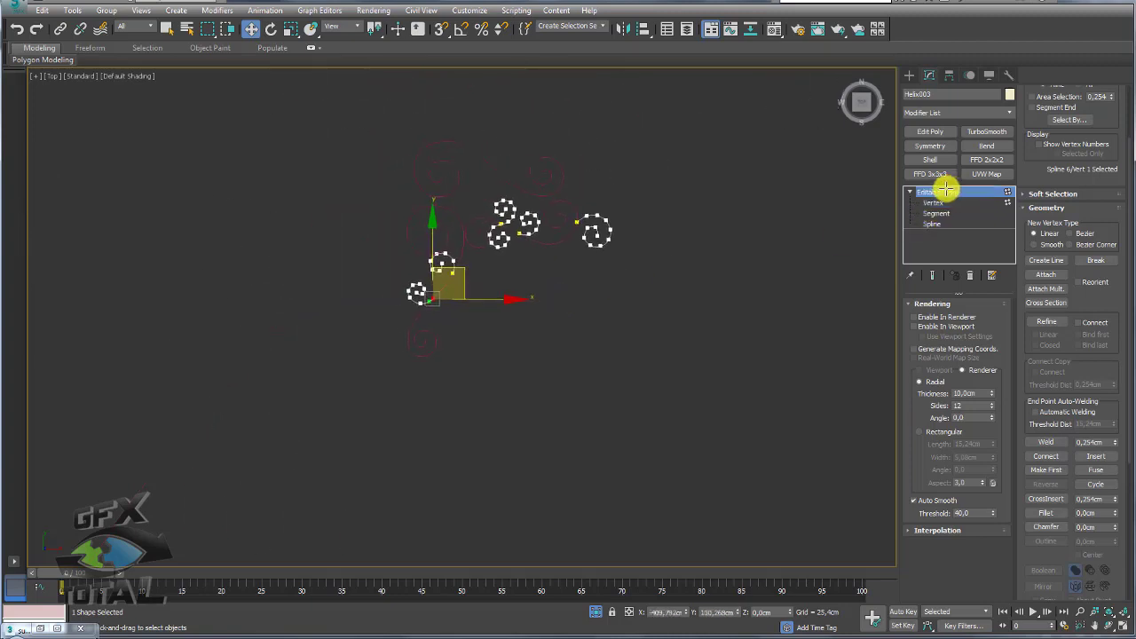
scroll(638, 253, up, 3)
Step: Select the combined scrollwork spline Line003, cancel Attach, and rename it 'arabesco'
click(439, 256)
scroll(438, 257, down, 2)
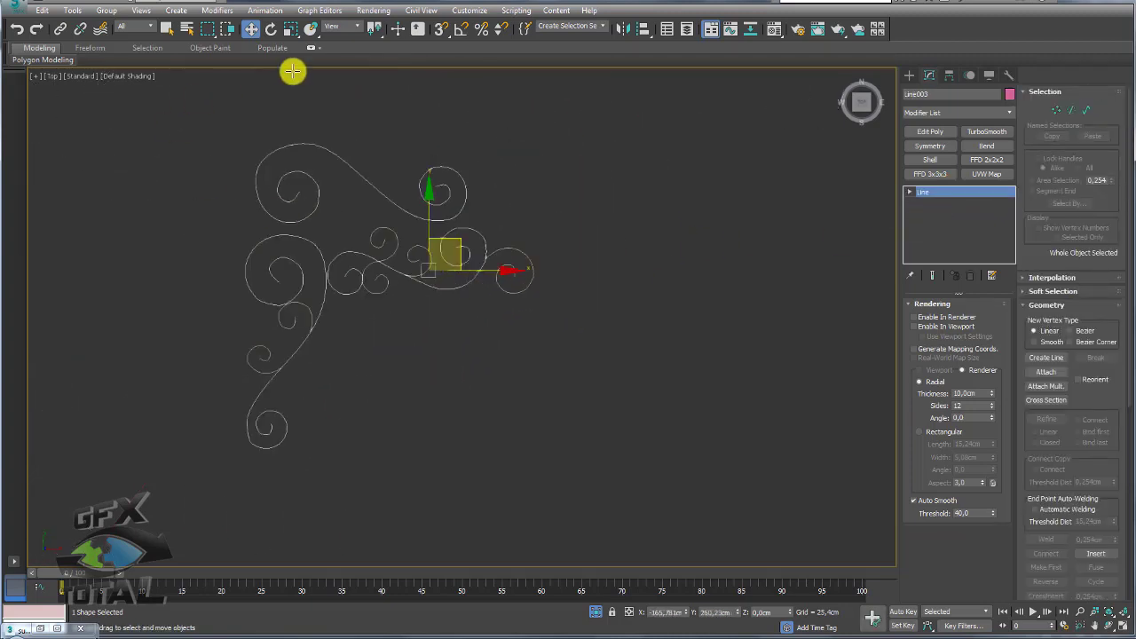
click(1046, 371)
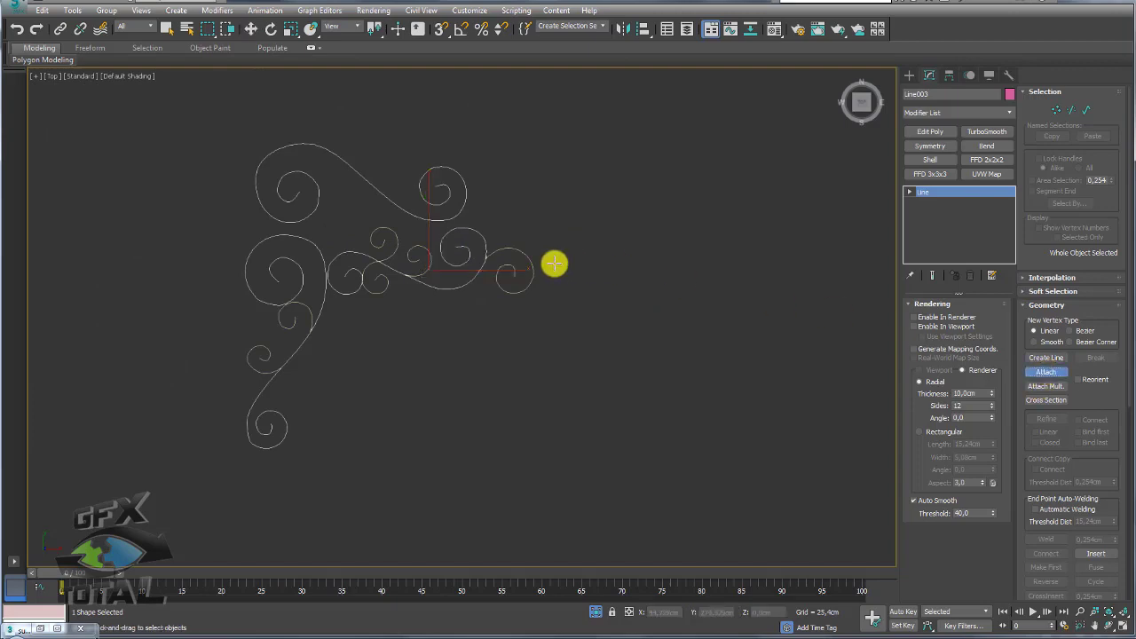
right_click(573, 328)
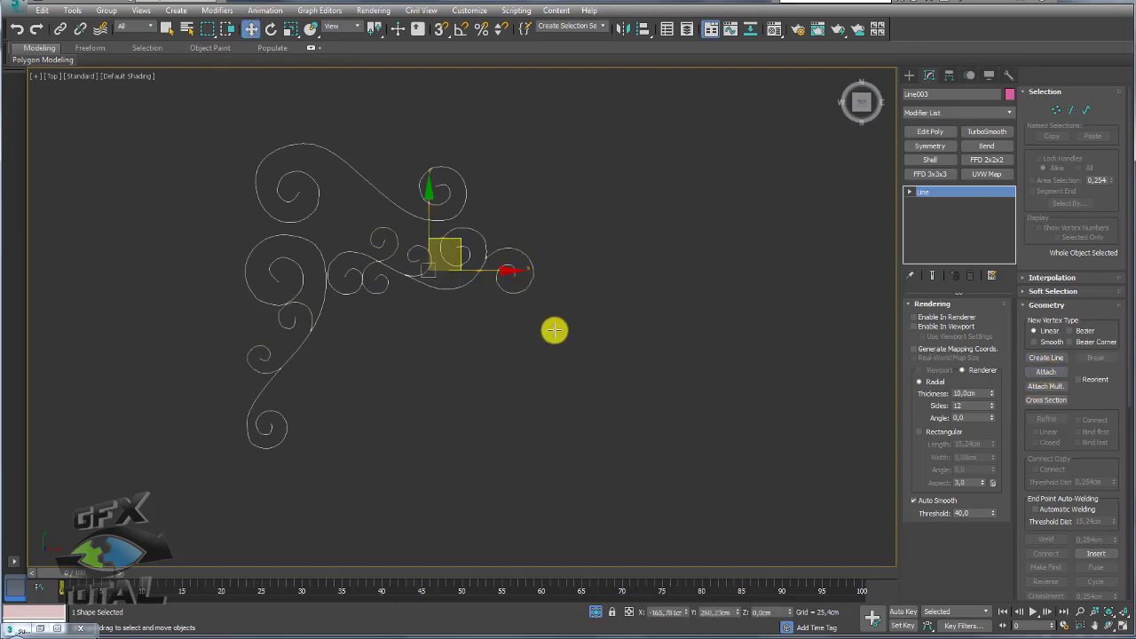
mouse_move(553, 330)
alt+middle_down()
mouse_move(568, 345)
mouse_move(524, 322)
mouse_move(578, 241)
mouse_move(687, 365)
mouse_move(542, 393)
mouse_move(502, 86)
alt+middle_up()
alt+middle_drag(223, 314, 463, 299)
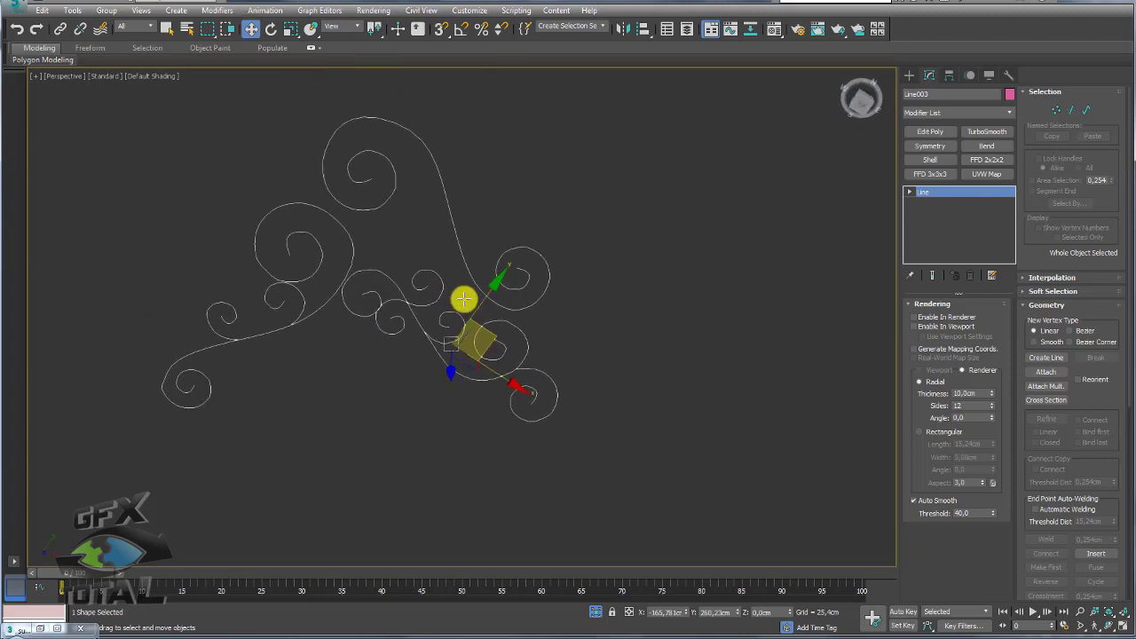
click(923, 94)
text(arabesco)
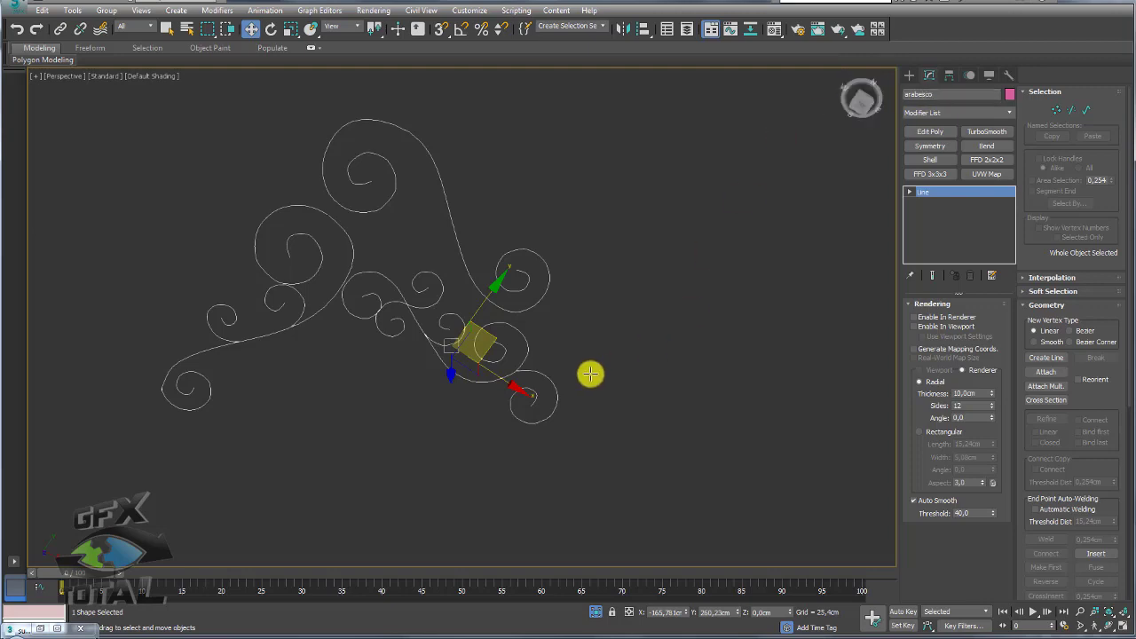
mouse_move(591, 373)
alt+middle_down()
mouse_move(583, 349)
mouse_move(505, 343)
mouse_move(538, 337)
mouse_move(479, 247)
alt+middle_up()
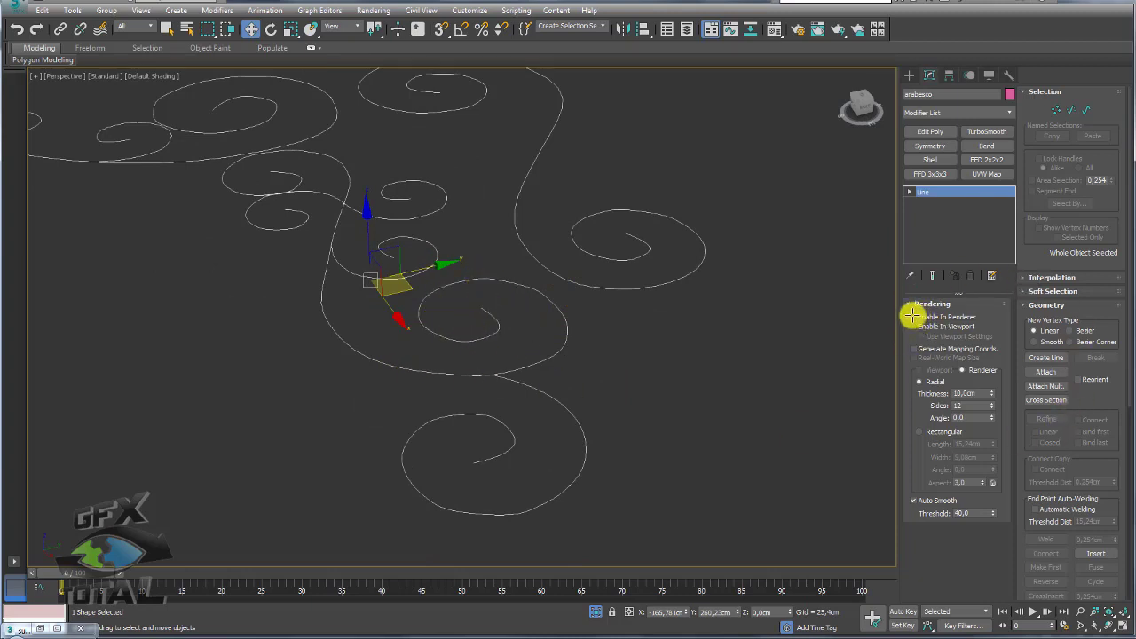
Step: Show arabesco as pink tubes in the viewport with edged faces and 4 sides
click(914, 325)
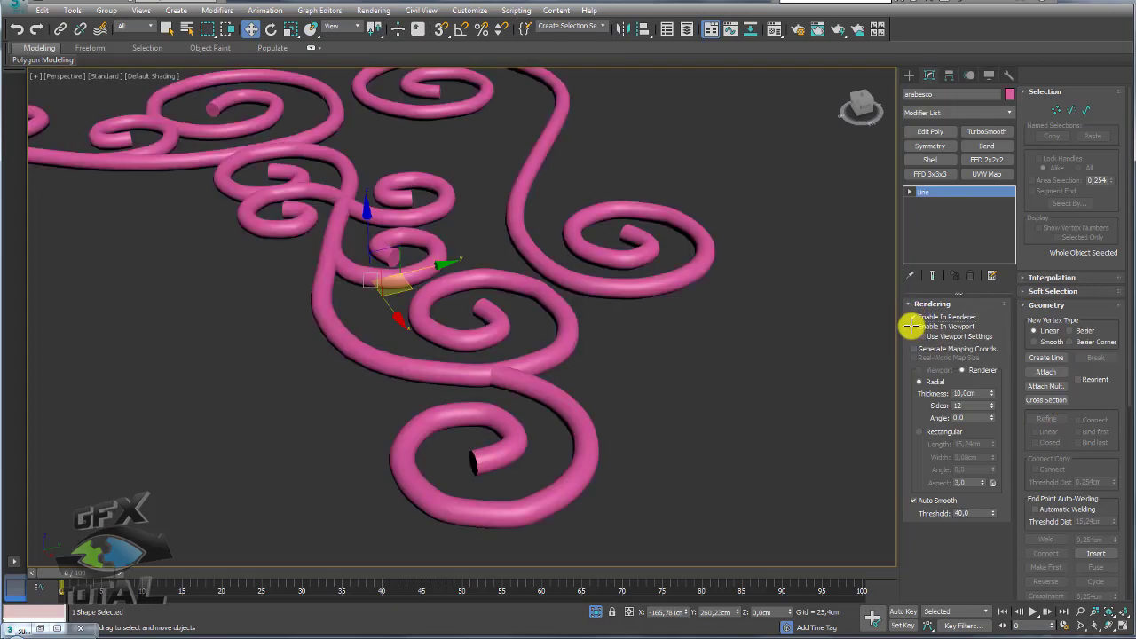
key(F4)
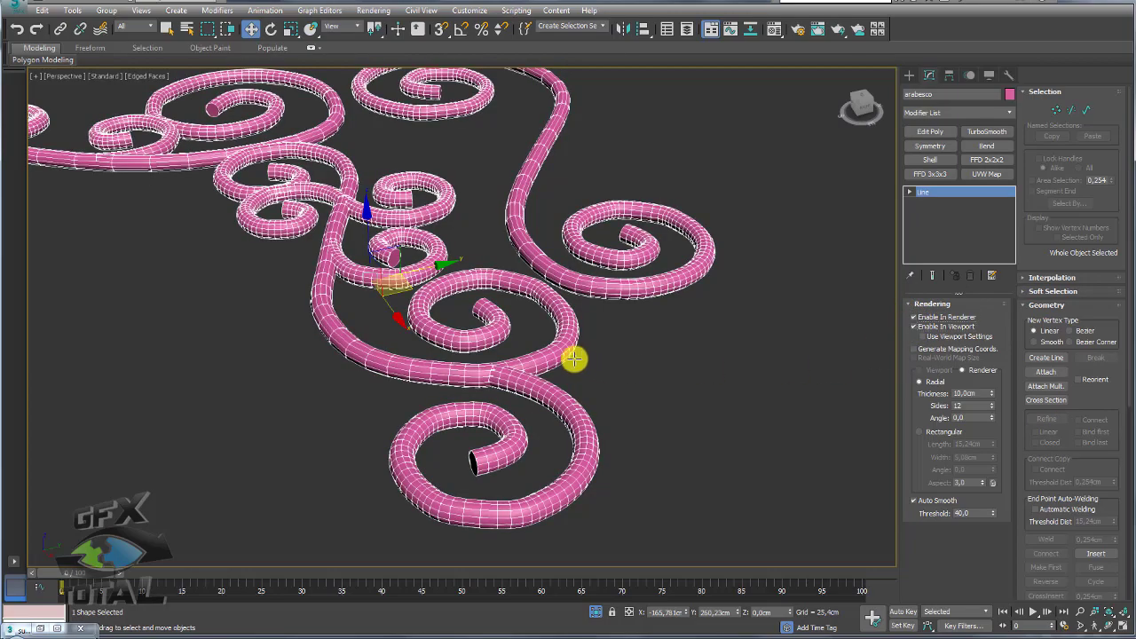
mouse_move(573, 357)
alt+middle_down()
mouse_move(443, 383)
mouse_move(393, 327)
mouse_move(492, 304)
mouse_move(497, 339)
mouse_move(600, 410)
alt+middle_up()
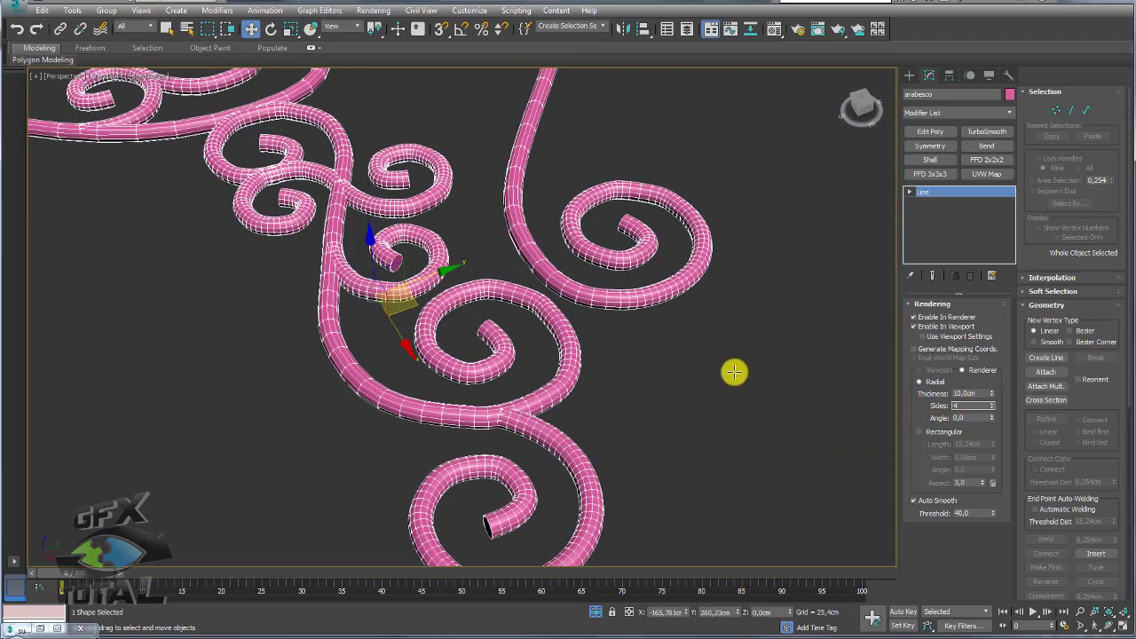
text(4)
key(Return)
mouse_move(540, 423)
middle_down()
mouse_move(594, 311)
mouse_move(621, 287)
middle_up()
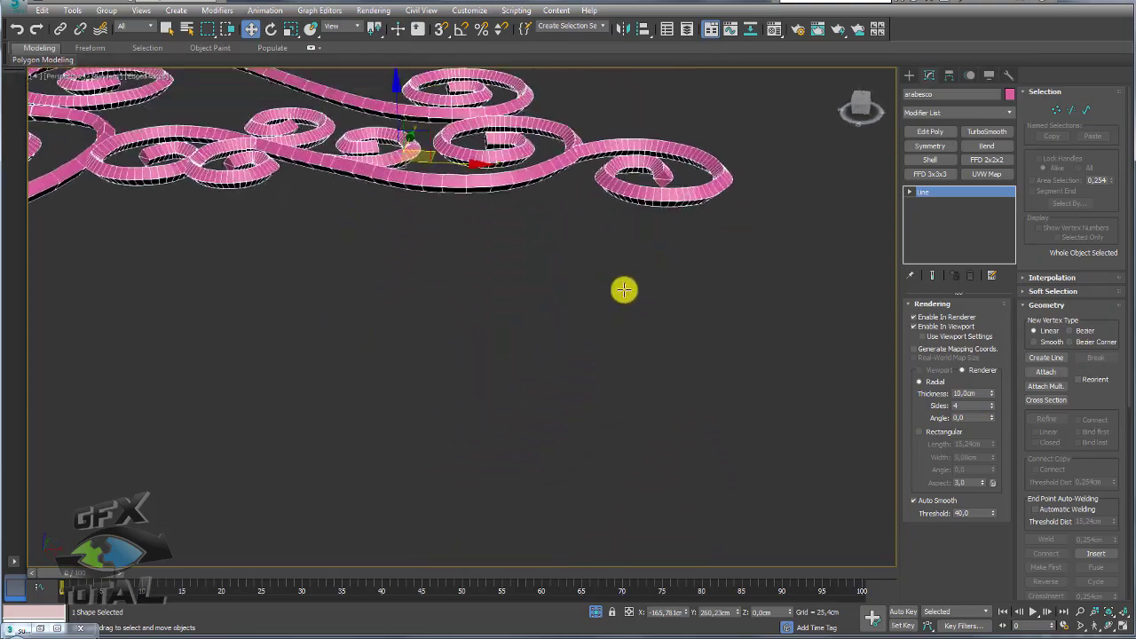
scroll(622, 286, up, 5)
mouse_move(634, 410)
alt+middle_down()
mouse_move(647, 375)
mouse_move(782, 430)
alt+middle_up()
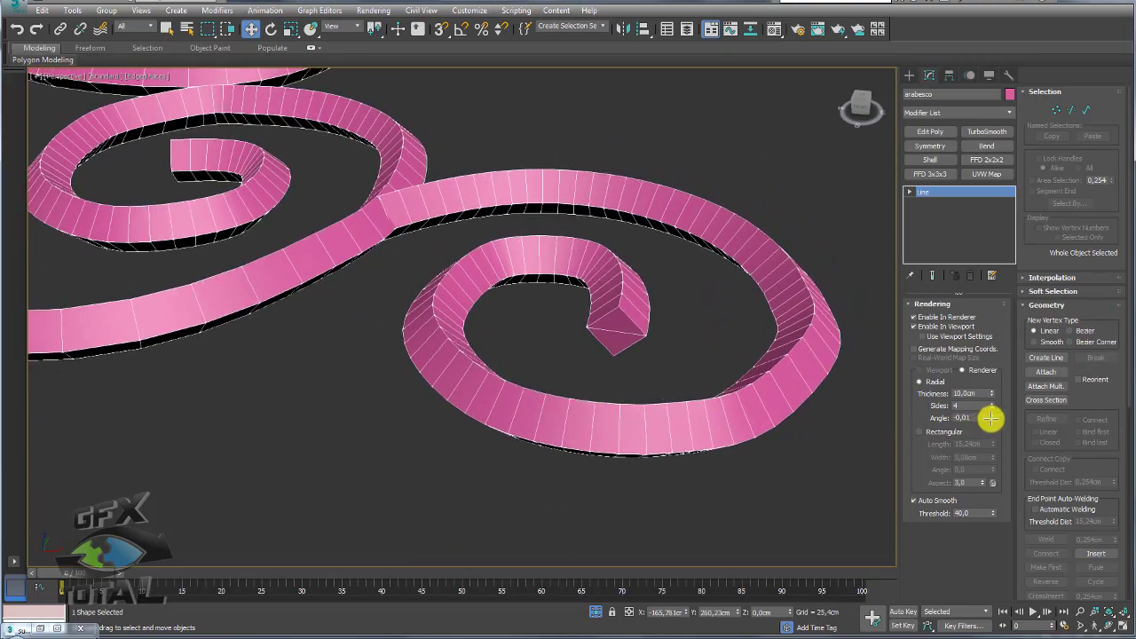
Step: Rotate the square tube cross-section to a 45 degree angle
mouse_move(990, 418)
mouse_down()
mouse_move(970, 272)
mouse_move(915, 350)
mouse_move(905, 414)
mouse_move(925, 372)
mouse_move(953, 474)
mouse_move(968, 432)
mouse_up()
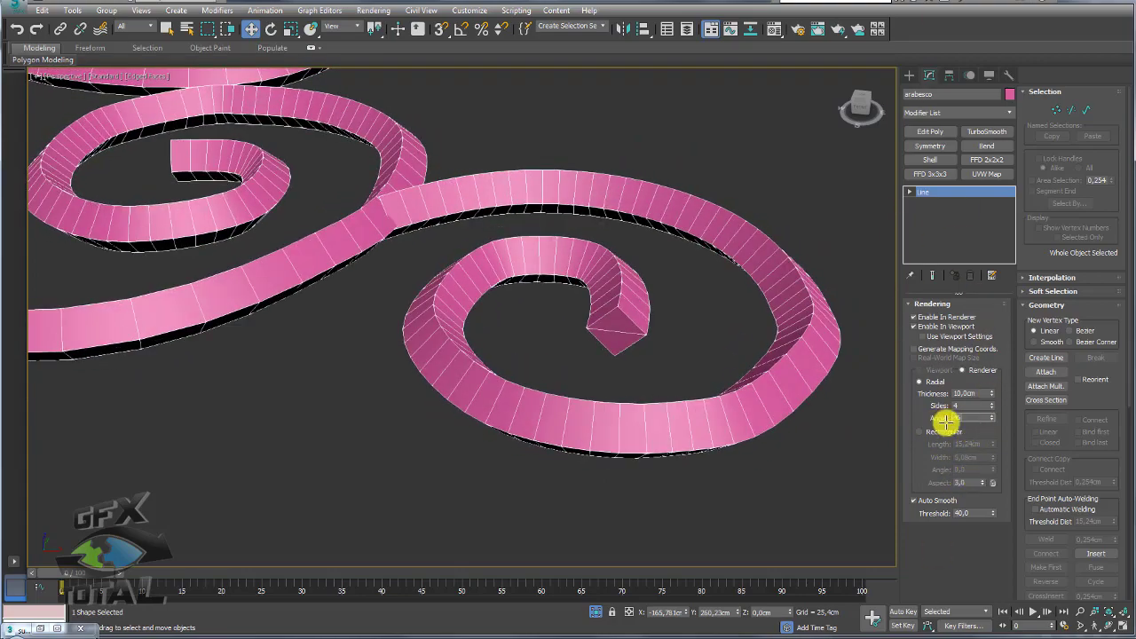
text(45)
key(Return)
scroll(588, 266, down, 3)
scroll(583, 261, down, 5)
mouse_move(583, 261)
alt+middle_down()
mouse_move(532, 301)
mouse_move(482, 254)
mouse_move(470, 312)
mouse_move(518, 302)
mouse_move(535, 212)
mouse_move(400, 208)
mouse_move(347, 233)
alt+middle_up()
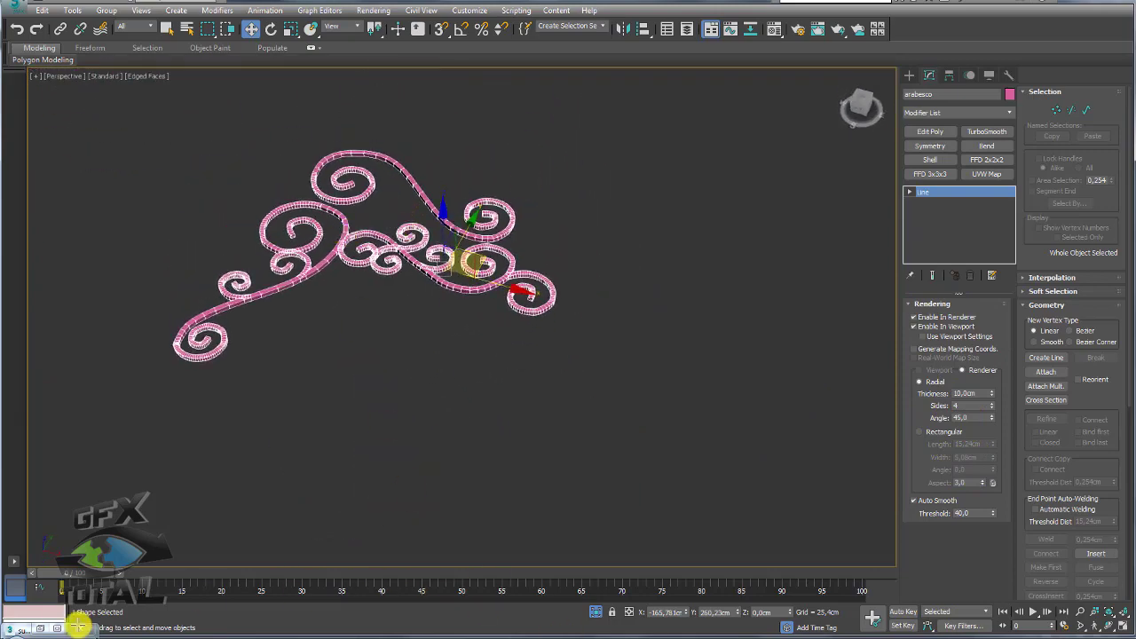
Step: Check bar thickness against the sign bracket reference photo, then minimize it
click(31, 627)
scroll(253, 213, up, 5)
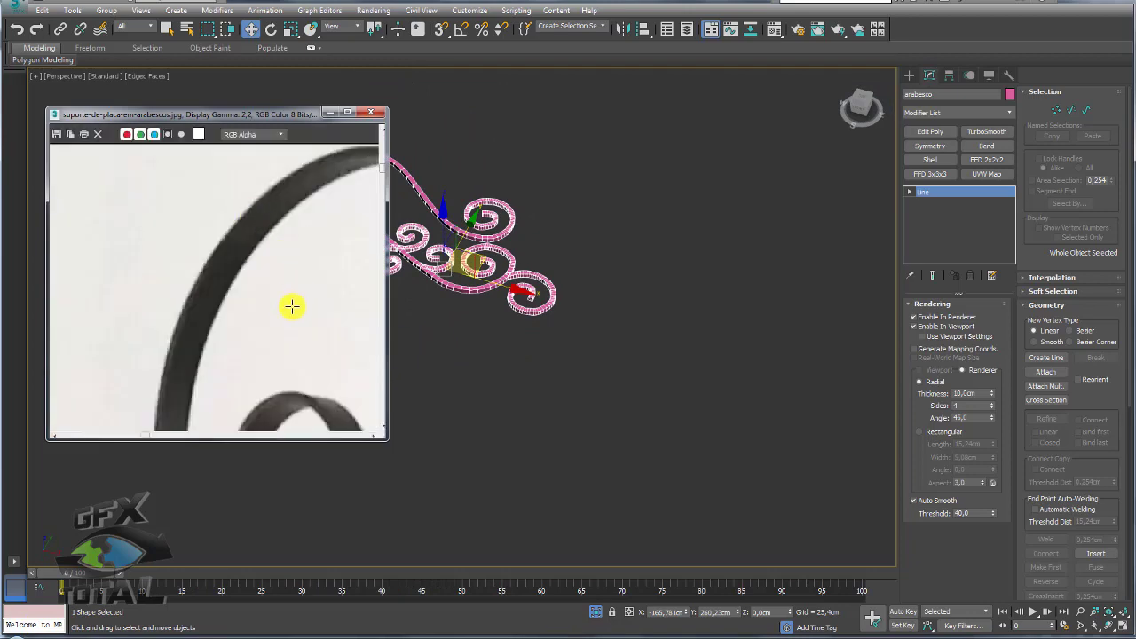
scroll(228, 287, down, 2)
scroll(259, 236, up, 2)
scroll(252, 222, up, 2)
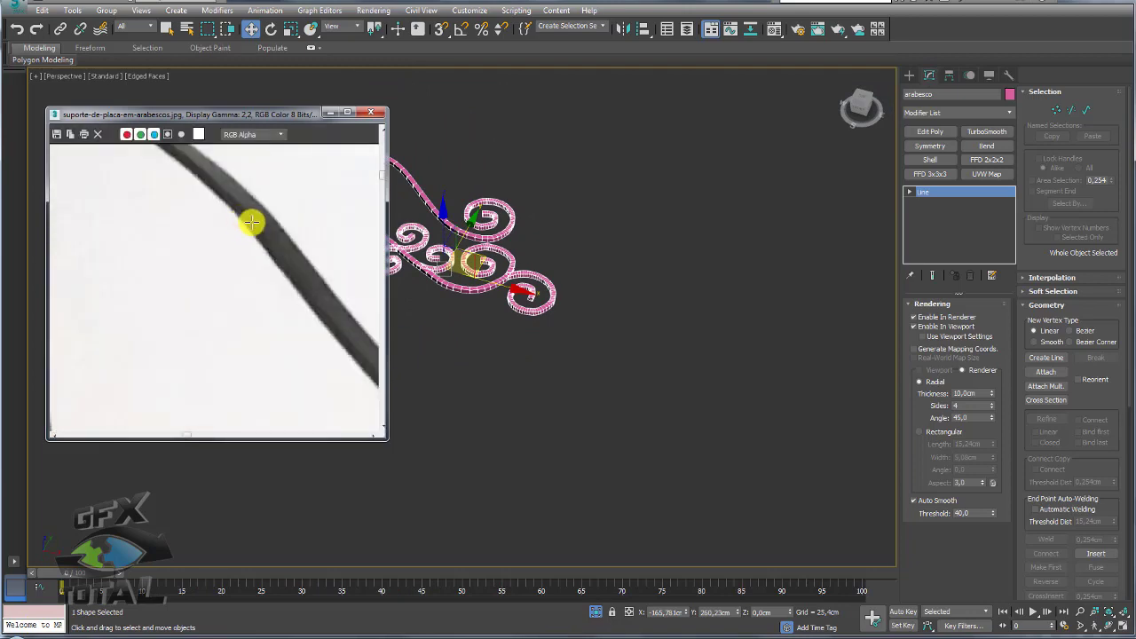
scroll(273, 204, down, 2)
click(328, 113)
Step: Reduce arabesco's tube thickness from 10 cm to 2,6 cm
alt+middle_drag(423, 137, 710, 293)
drag(987, 393, 992, 438)
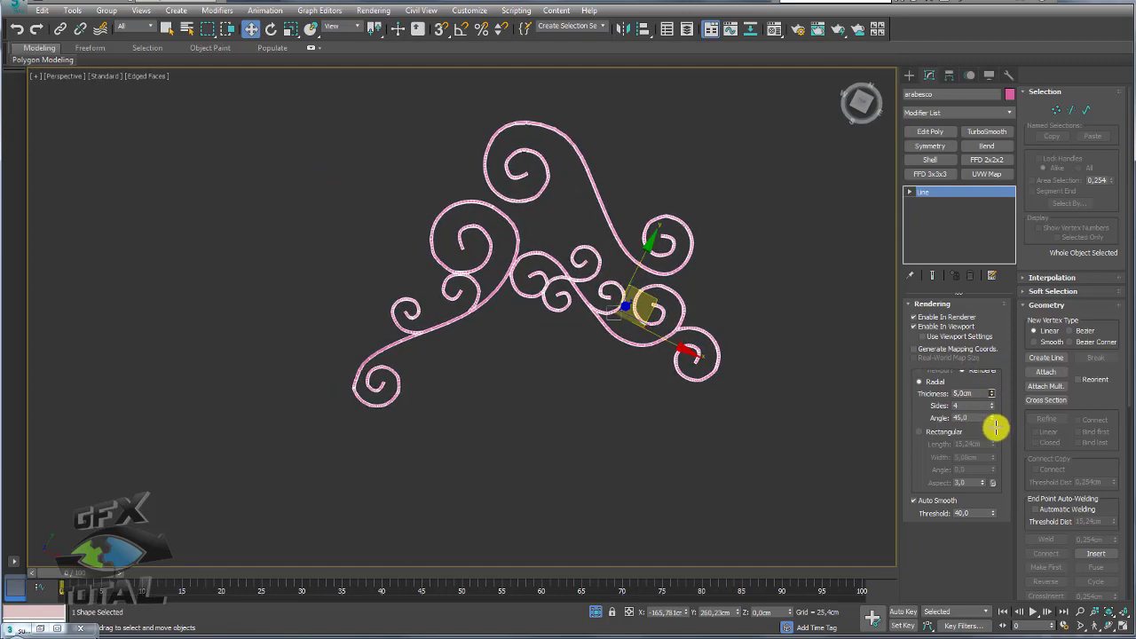
alt+middle_drag(603, 222, 653, 366)
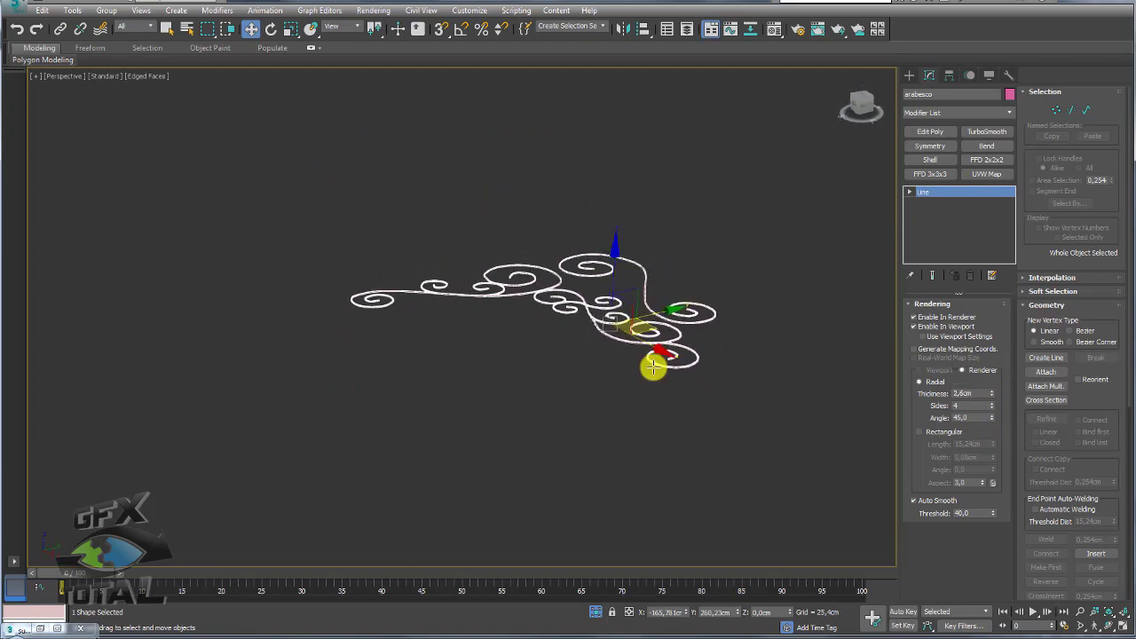
Step: Scale the arabesque ribbons taller along Z and orbit around to inspect them
scroll(663, 335, up, 5)
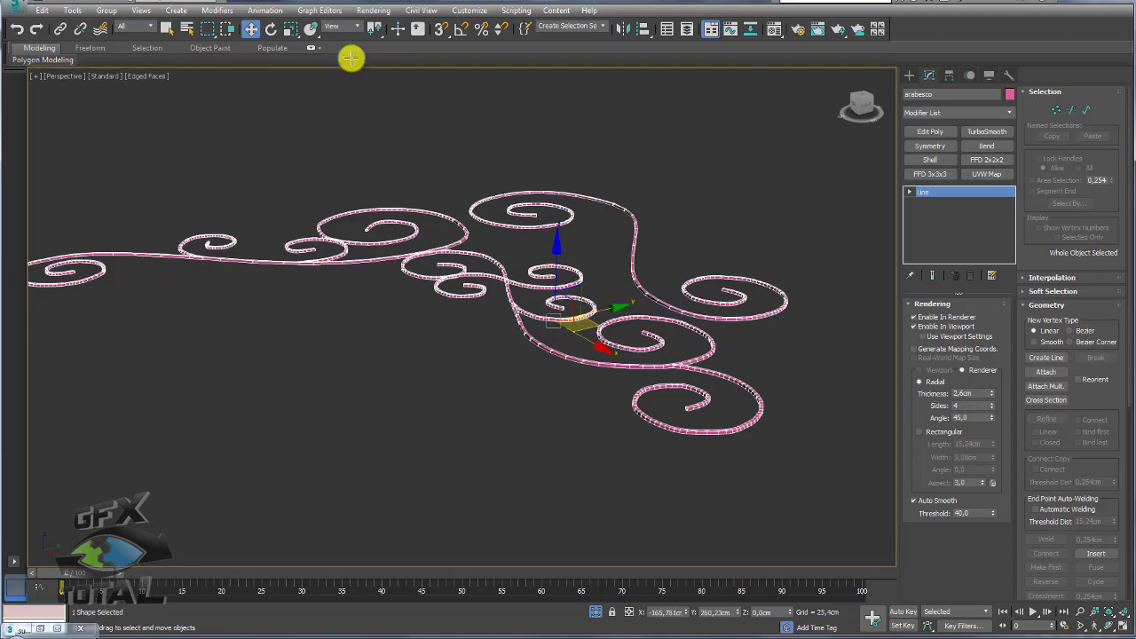
click(290, 29)
alt+middle_drag(563, 197, 569, 216)
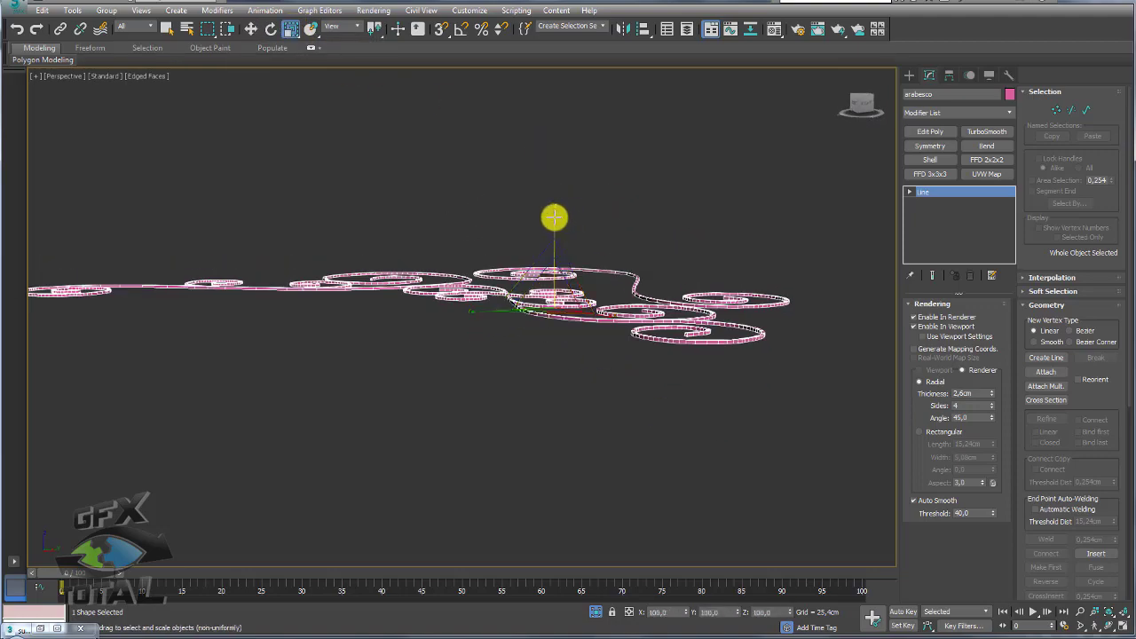
drag(553, 215, 543, 497)
mouse_move(543, 498)
alt+middle_down()
mouse_move(599, 399)
mouse_move(558, 254)
alt+middle_up()
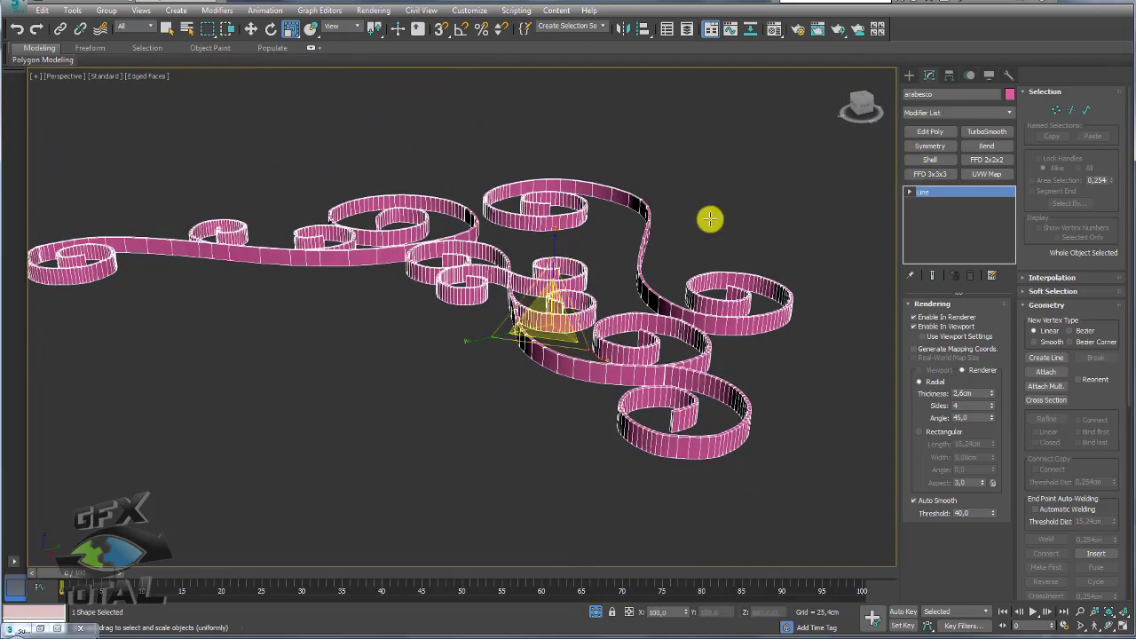
alt+middle_drag(710, 219, 595, 335)
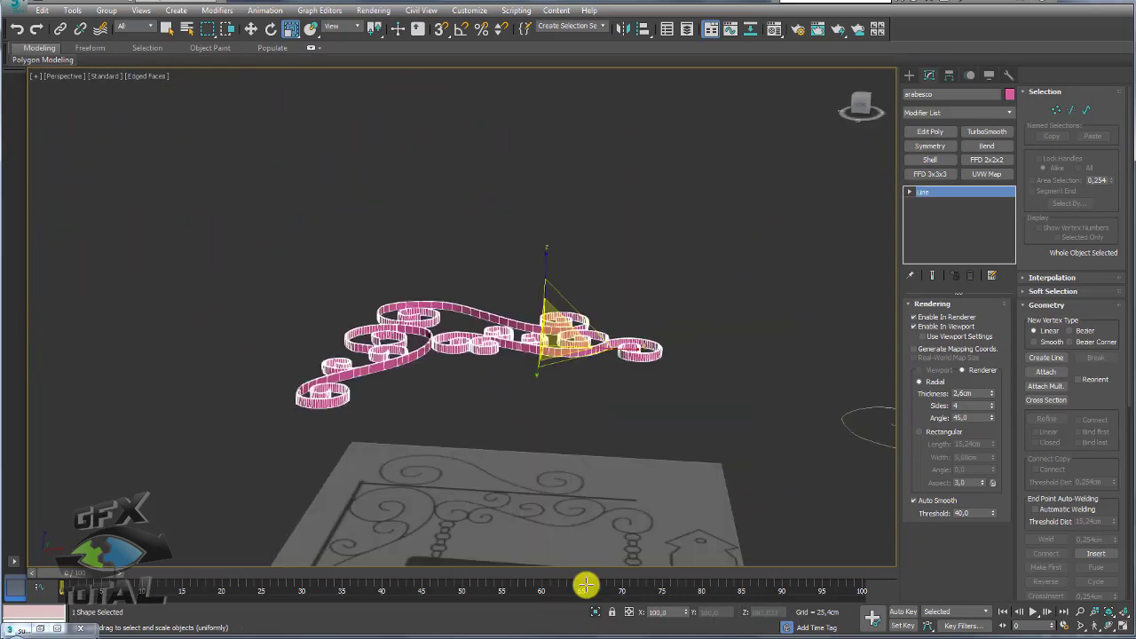
mouse_move(522, 426)
alt+middle_down()
mouse_move(509, 502)
mouse_move(489, 405)
mouse_move(319, 461)
alt+middle_up()
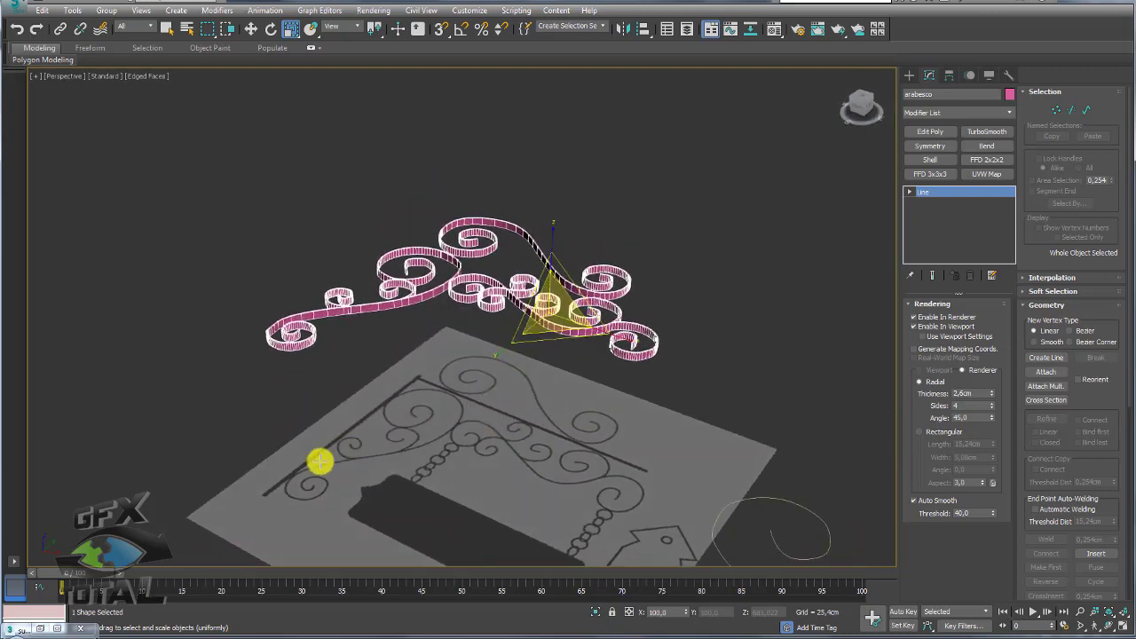
Step: Mark the reference's vertical post with a red line
click(268, 488)
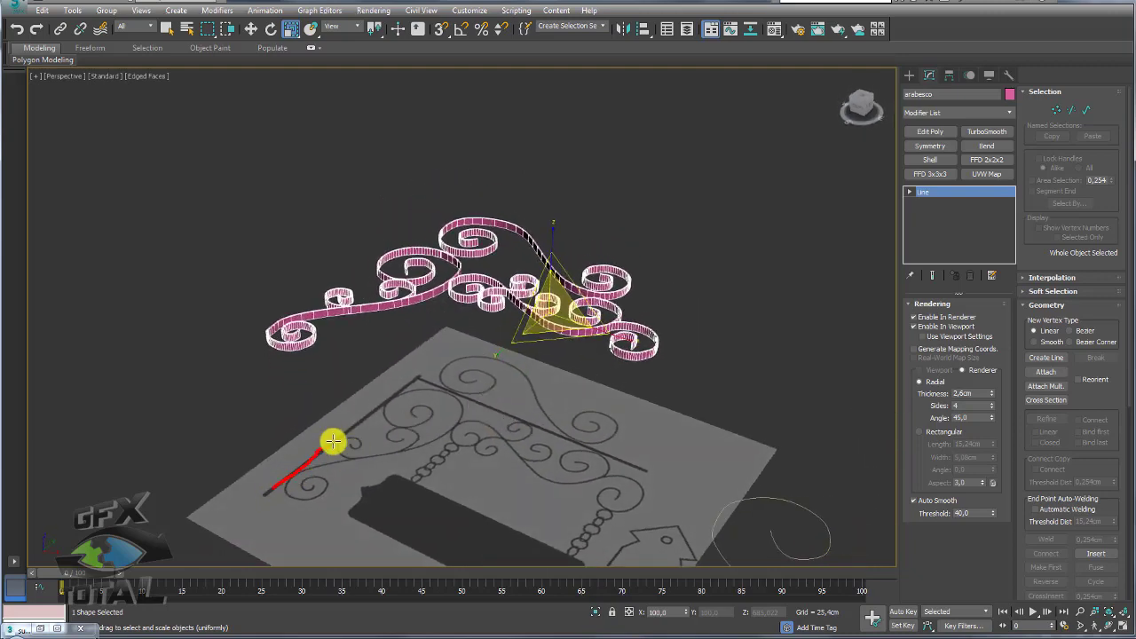
click(419, 382)
click(644, 465)
right_click(643, 465)
Step: Switch to a shaded Top view of the sign reference and bring up the spline shape types
alt+middle_drag(535, 367, 562, 404)
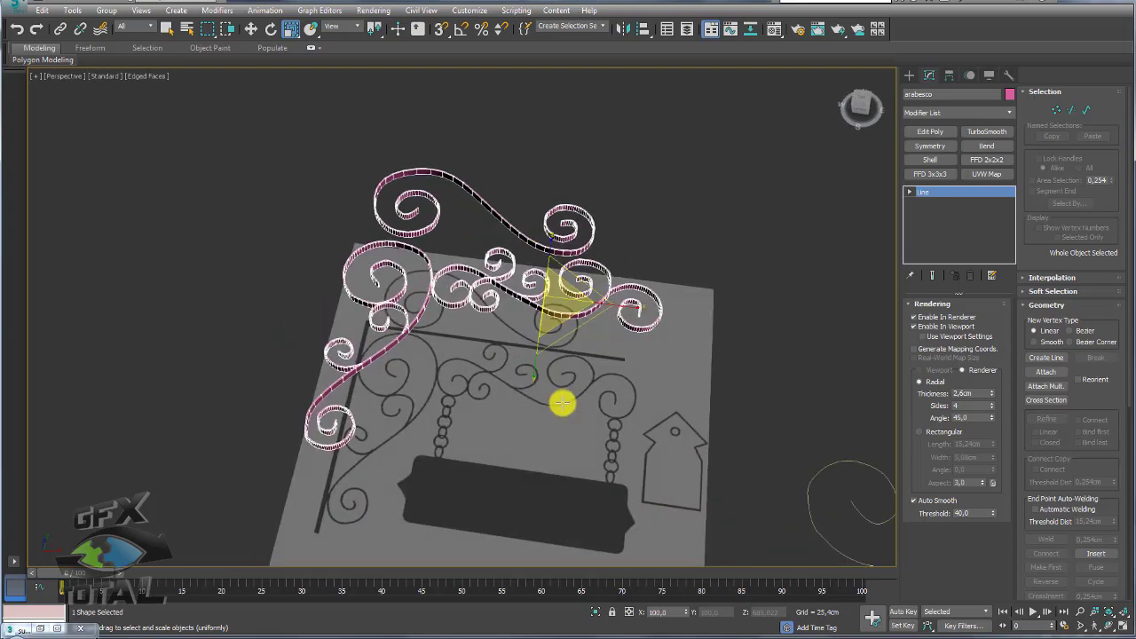
key(f)
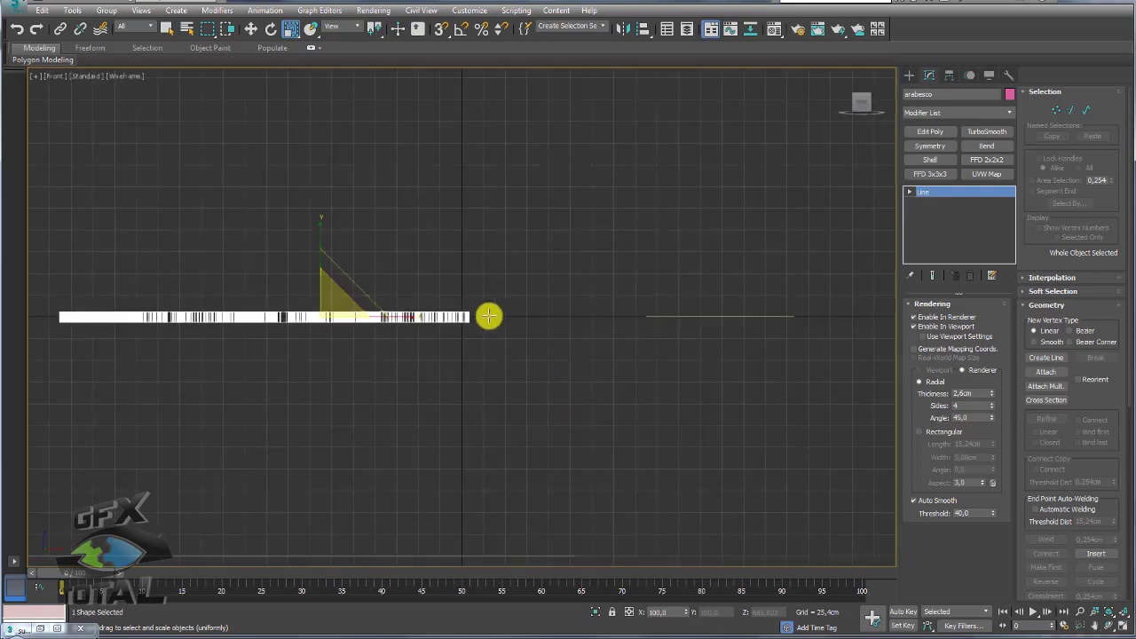
scroll(479, 301, down, 2)
scroll(471, 306, down, 2)
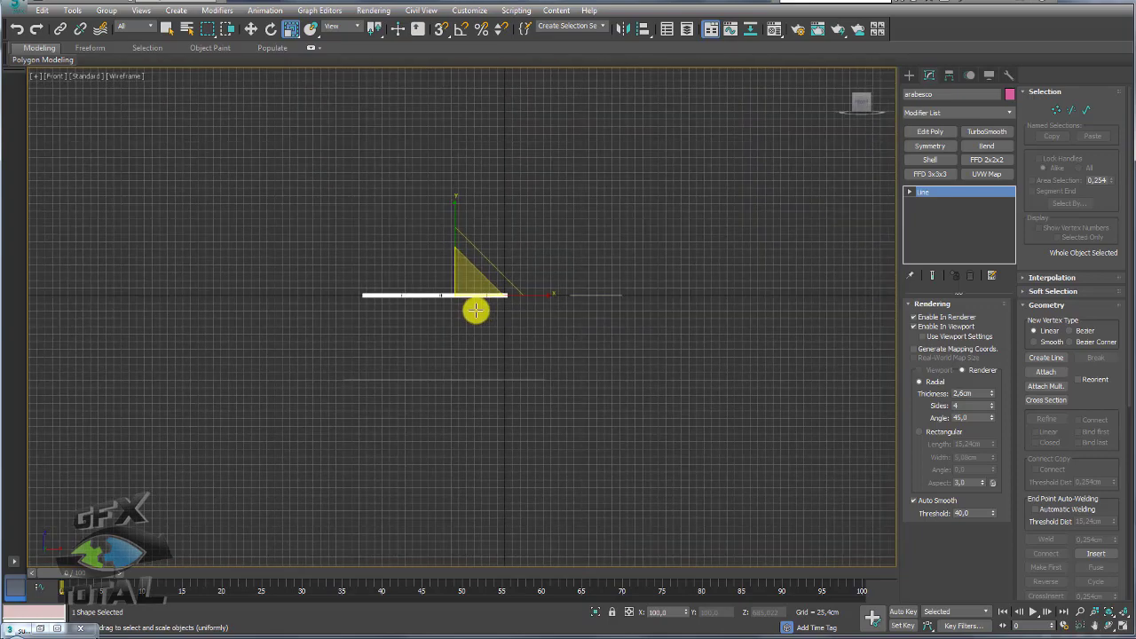
key(t)
scroll(464, 268, up, 2)
key(F3)
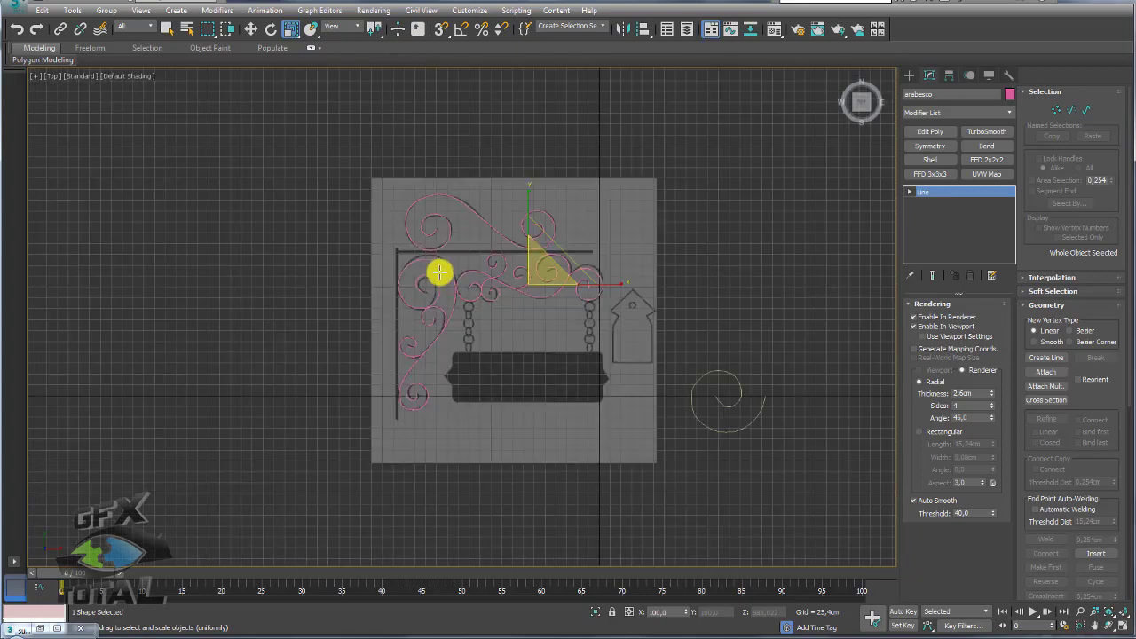
scroll(450, 271, up, 3)
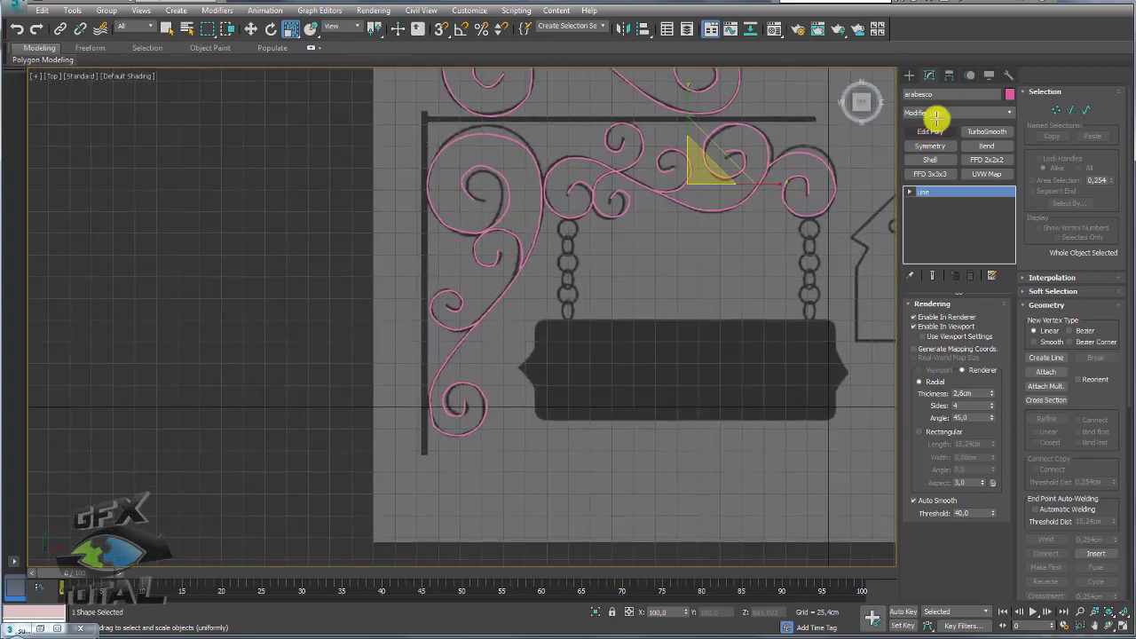
click(908, 75)
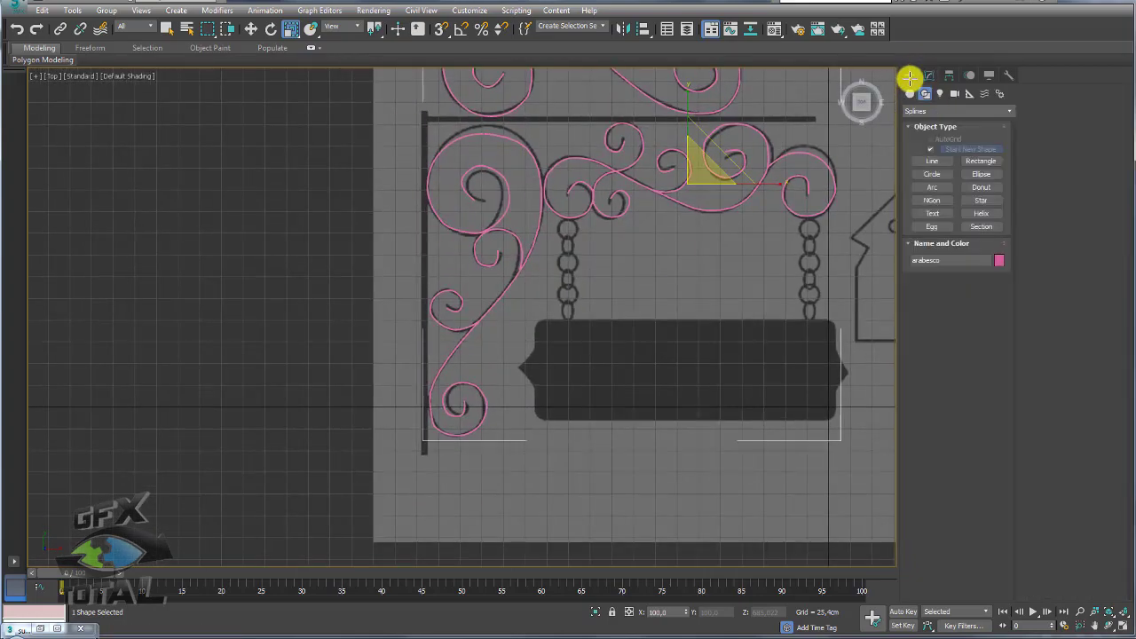
Step: Draw a 402,607 by 26,257 cm rectangle over the vertical post with viewport rendering off
click(980, 160)
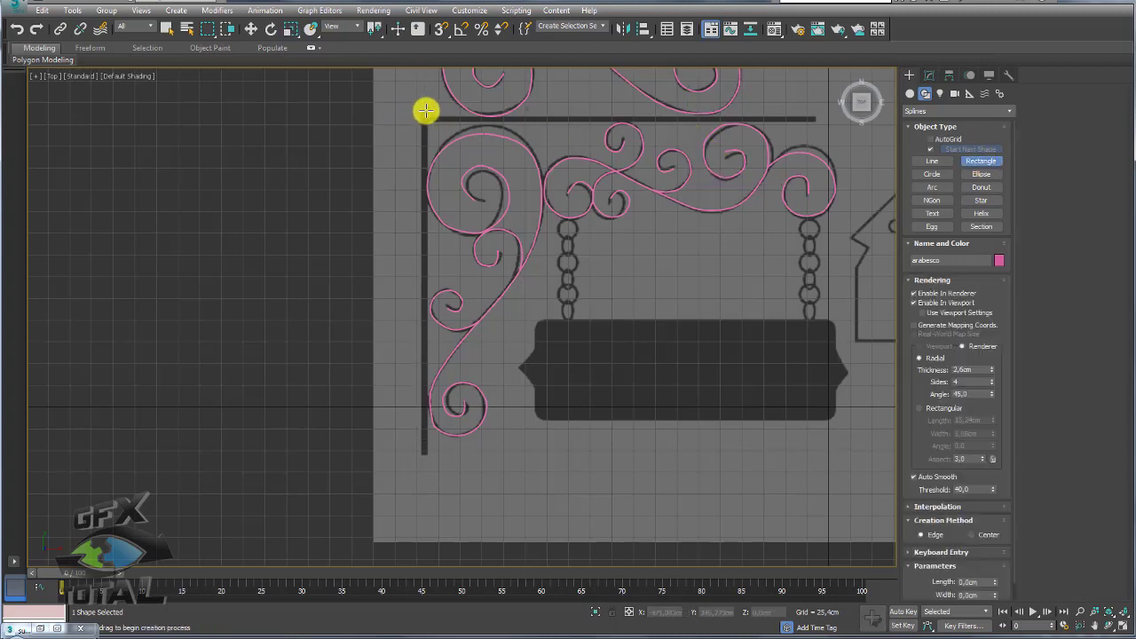
drag(426, 110, 403, 455)
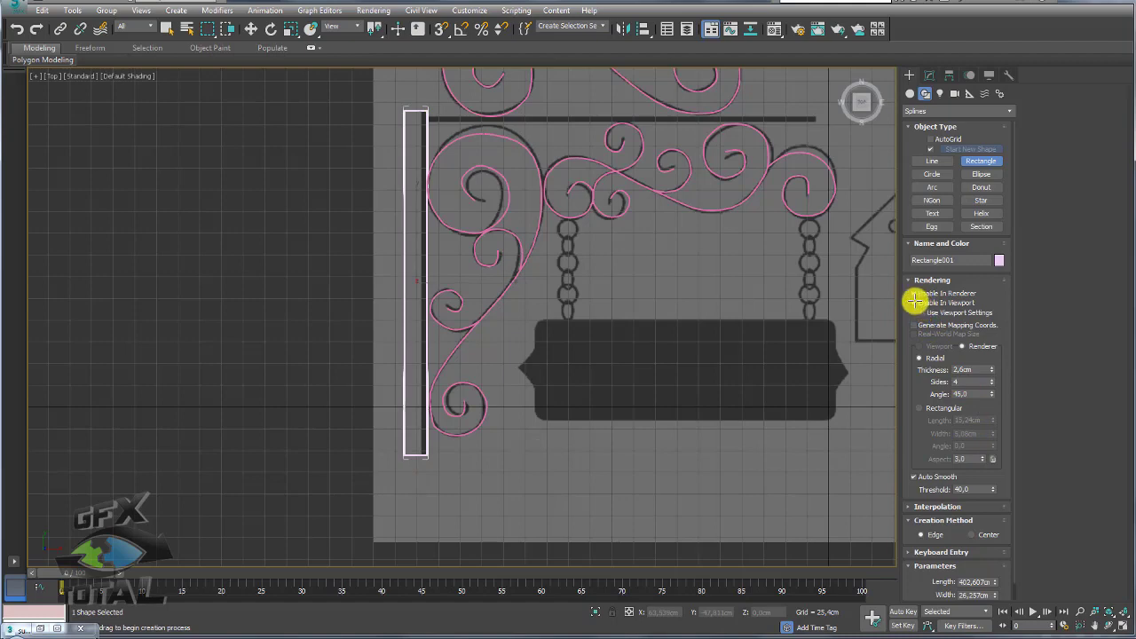
click(914, 303)
scroll(403, 136, up, 3)
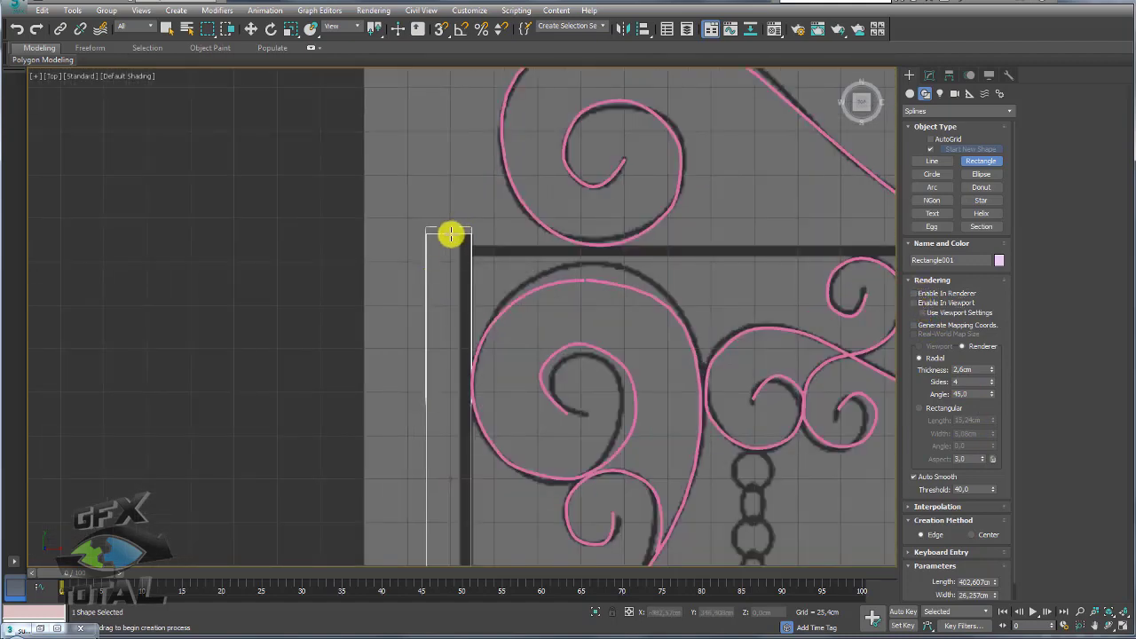
key(r)
right_click(451, 233)
mouse_move(497, 378)
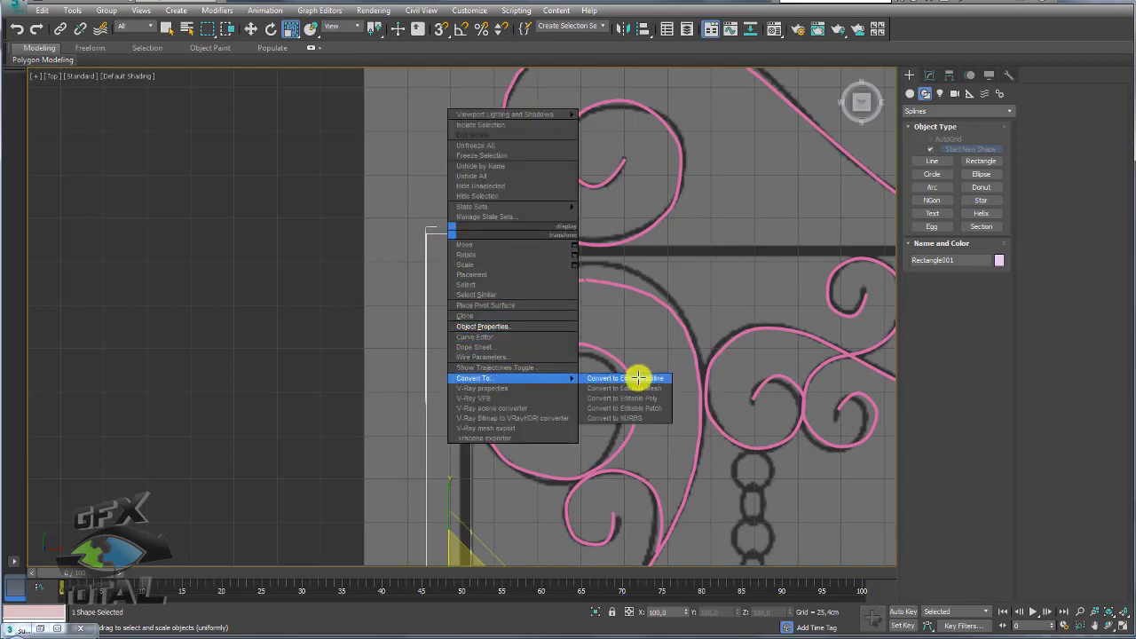
Step: Convert Rectangle001 to an editable spline and shift all its vertices left onto the post
click(638, 378)
scroll(688, 283, down, 2)
scroll(527, 322, down, 2)
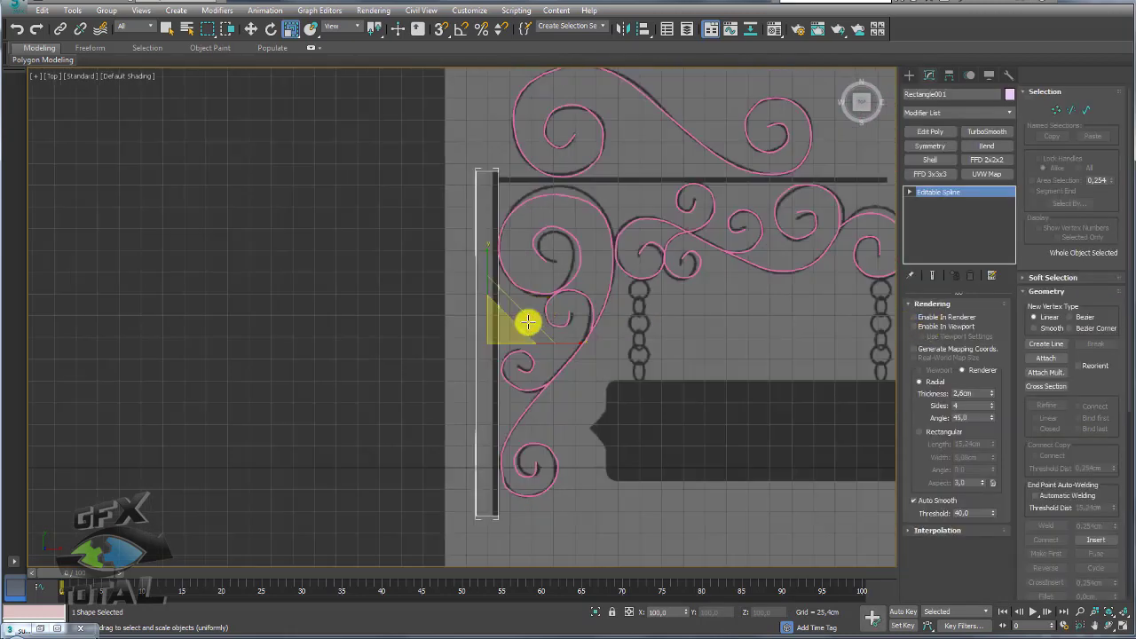
click(1056, 110)
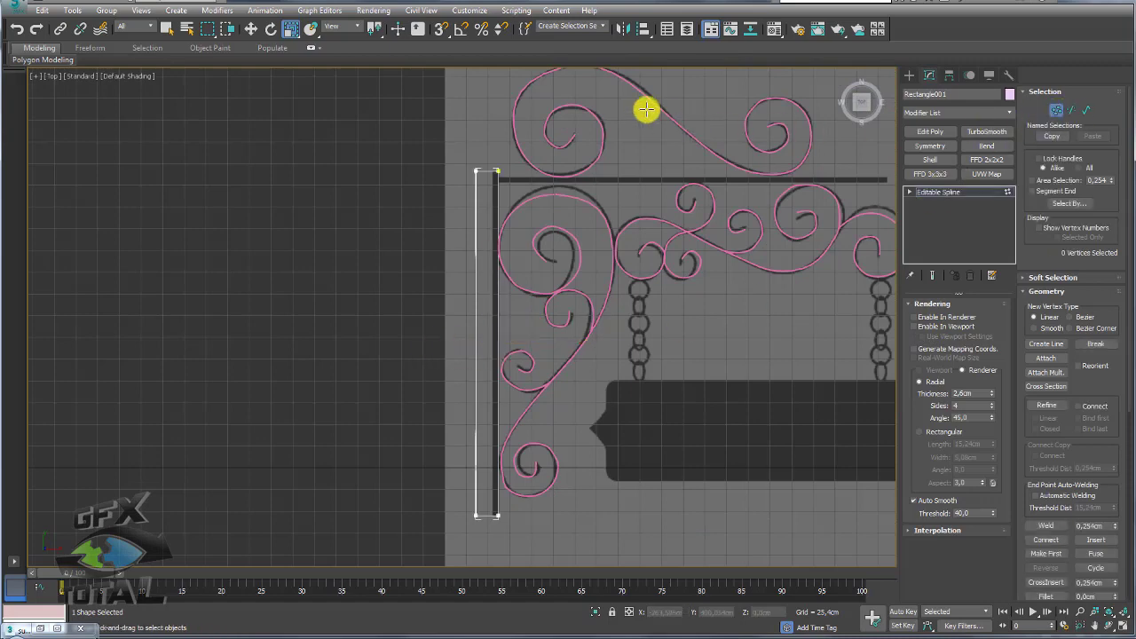
key(ctrl+a)
scroll(474, 413, up, 2)
scroll(474, 410, up, 2)
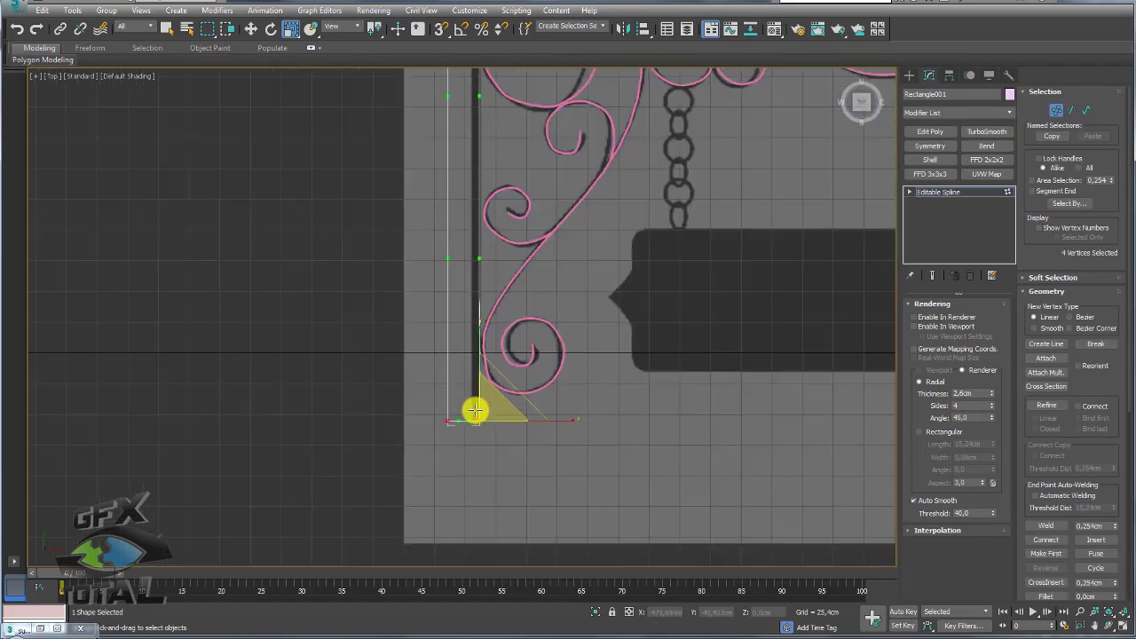
scroll(467, 409, up, 2)
drag(467, 409, 438, 424)
Step: Set the vertices to Corner, move the bottom corner along the post, and bring up the photo
right_click(438, 424)
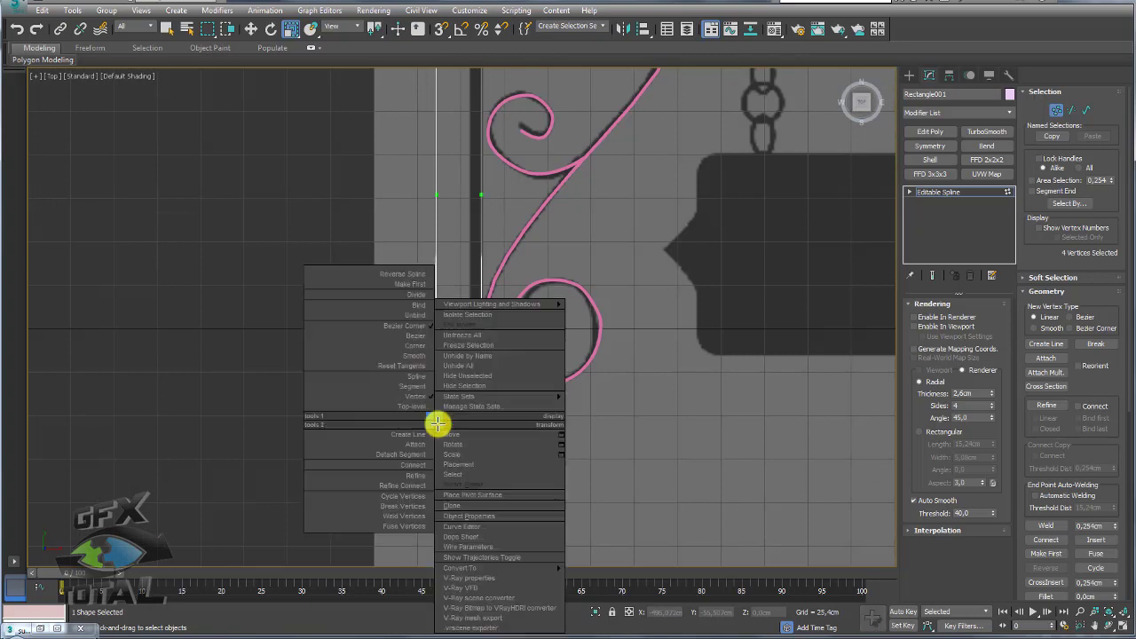
click(411, 346)
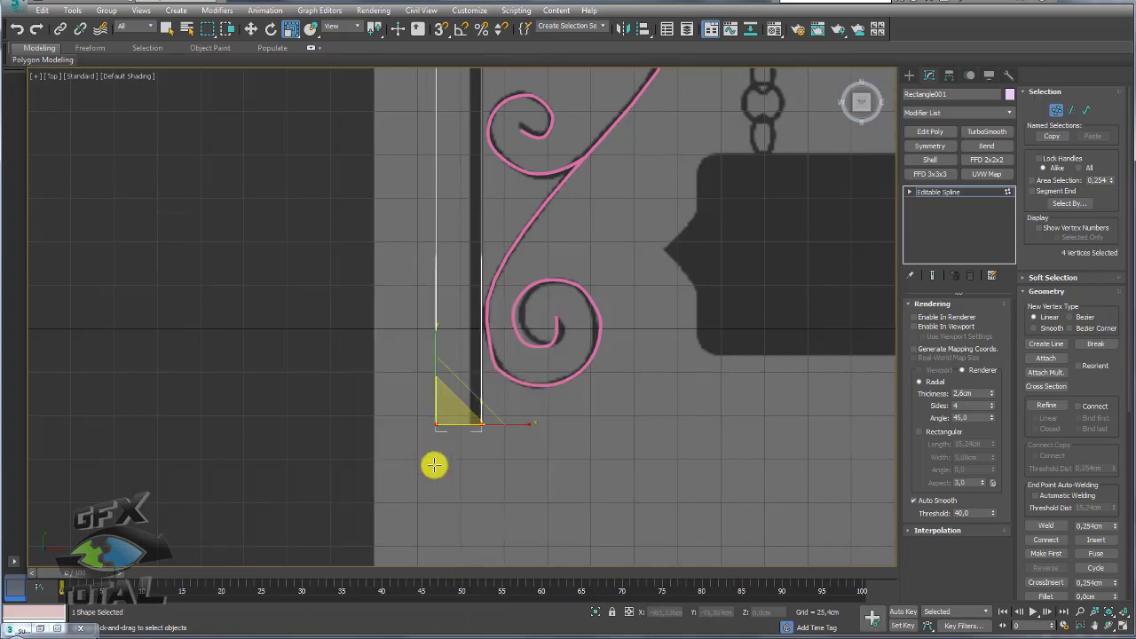
click(435, 400)
mouse_move(456, 398)
mouse_down()
mouse_move(346, 350)
mouse_move(472, 362)
mouse_up()
scroll(454, 404, down, 3)
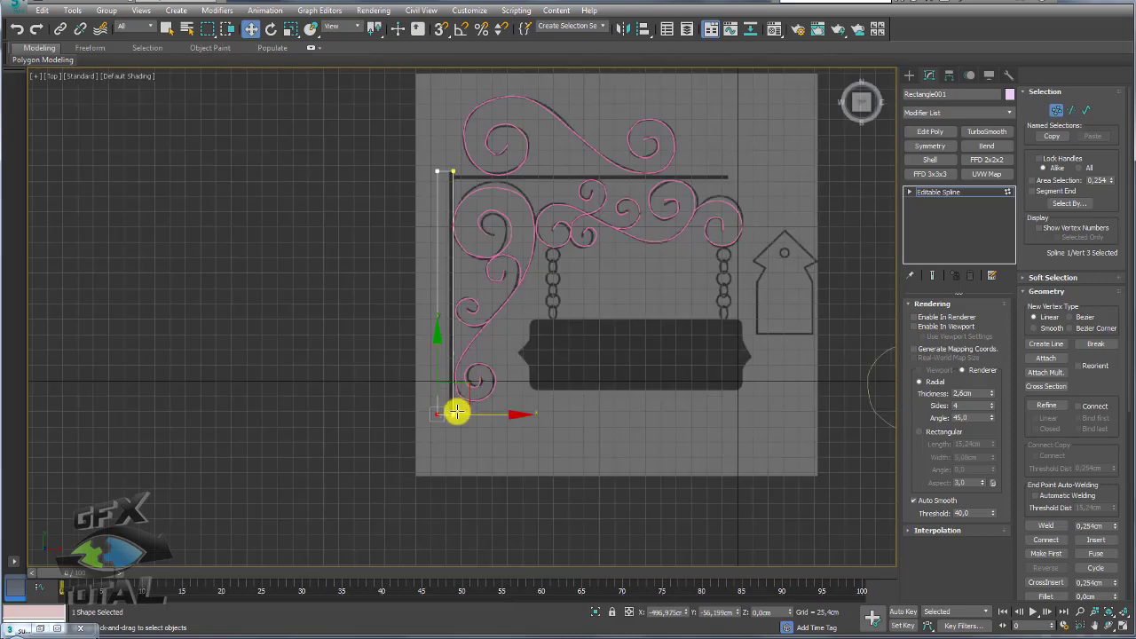
scroll(456, 410, up, 1)
scroll(532, 417, up, 1)
scroll(537, 408, up, 1)
scroll(514, 184, up, 1)
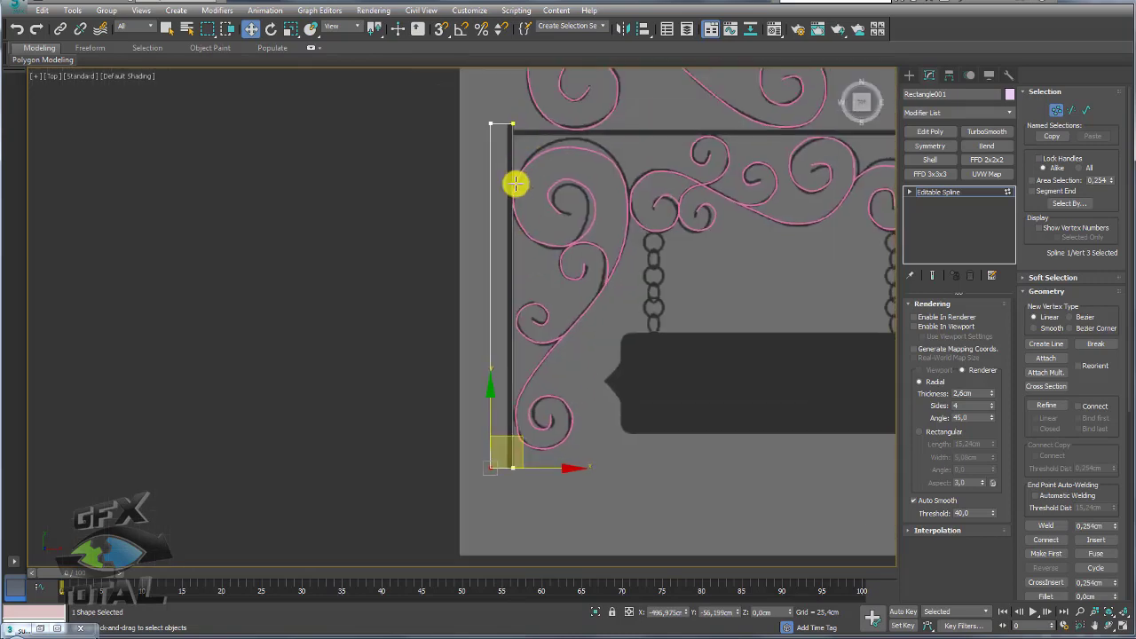
scroll(482, 286, up, 1)
scroll(441, 238, up, 1)
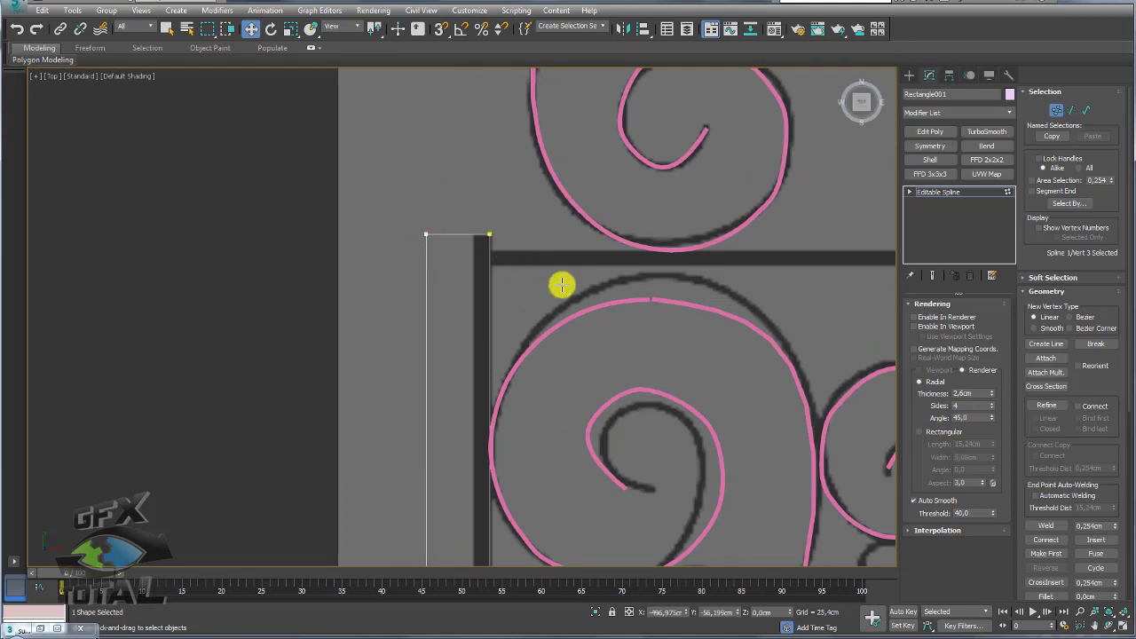
scroll(557, 282, down, 3)
key(alt+Tab)
Step: Zoom the photo in on the post's top and trace the angled cap outline in red
scroll(439, 183, up, 1)
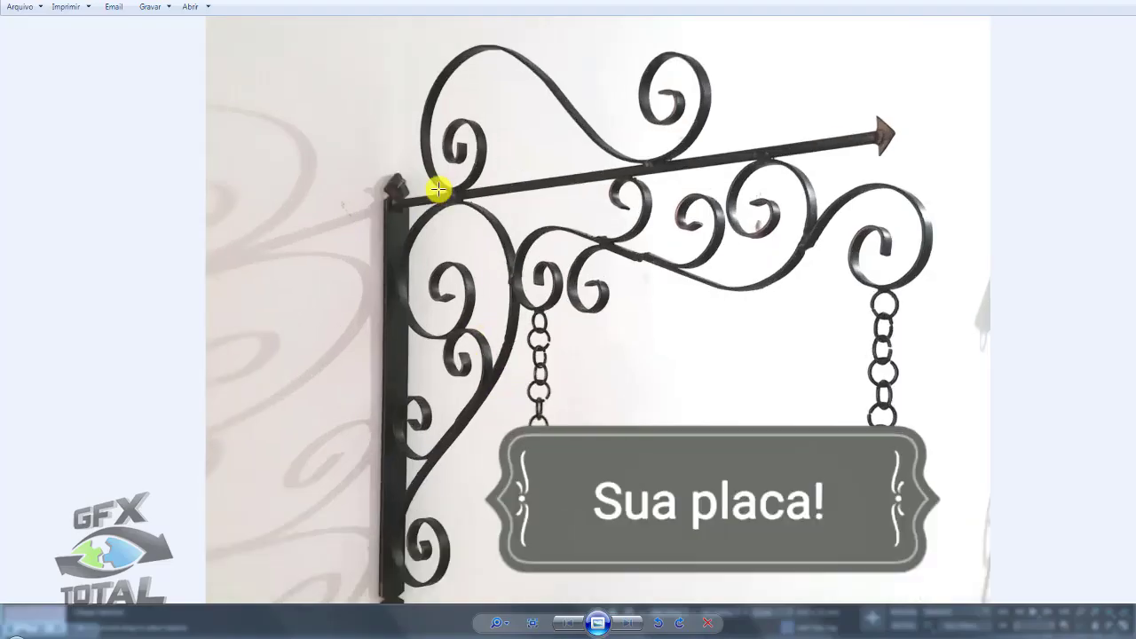
scroll(193, 183, up, 2)
scroll(308, 284, up, 1)
scroll(308, 284, up, 2)
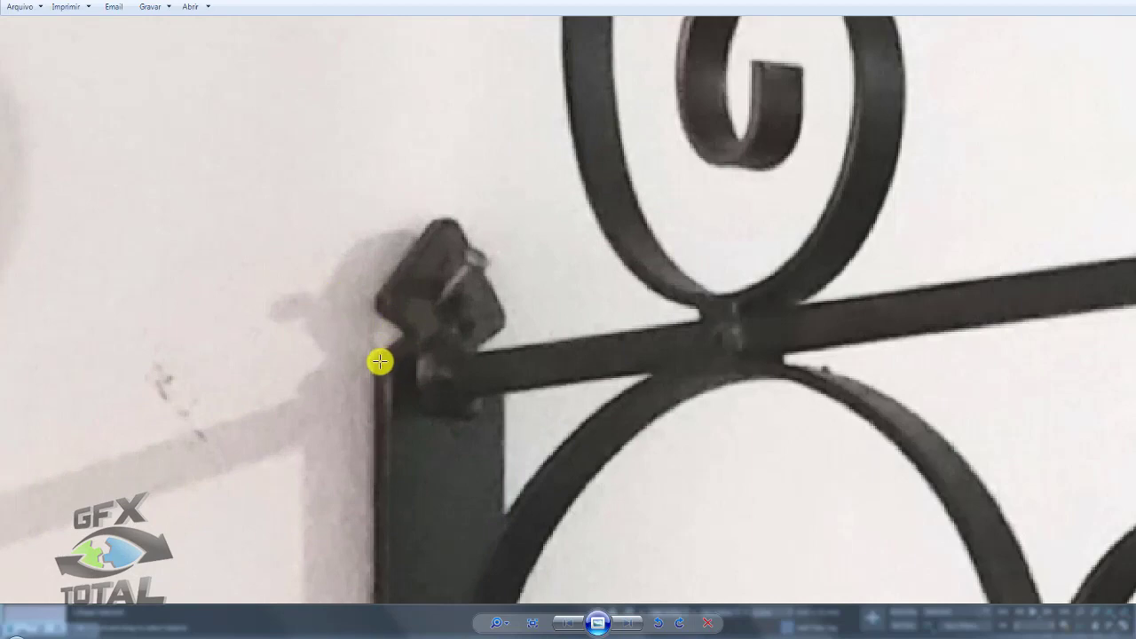
drag(391, 319, 418, 237)
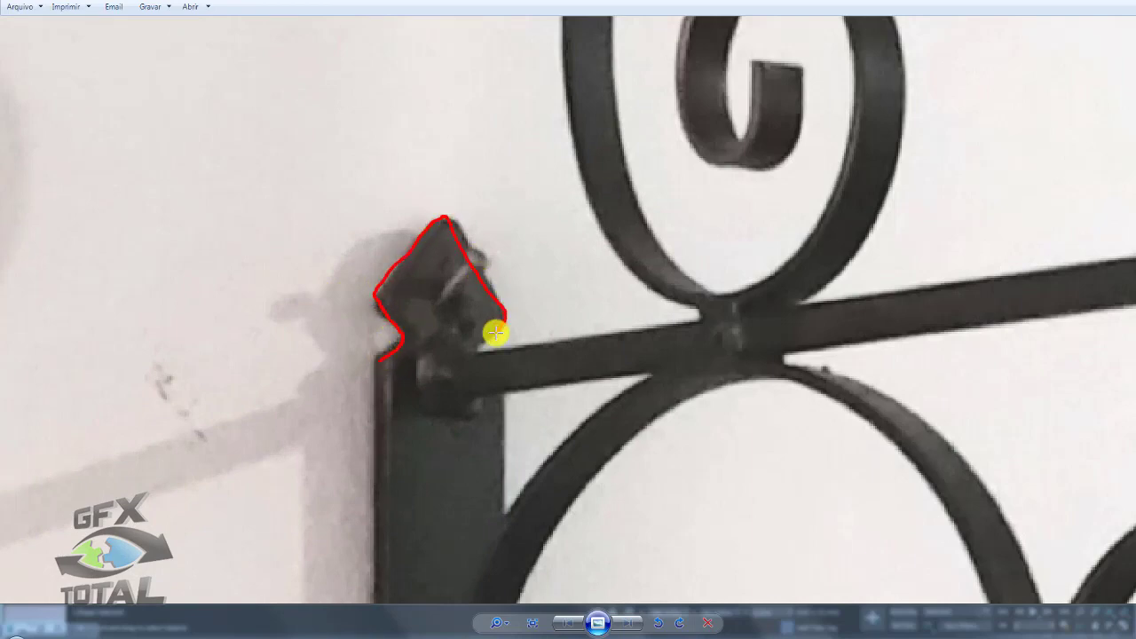
drag(496, 333, 502, 376)
drag(452, 306, 441, 282)
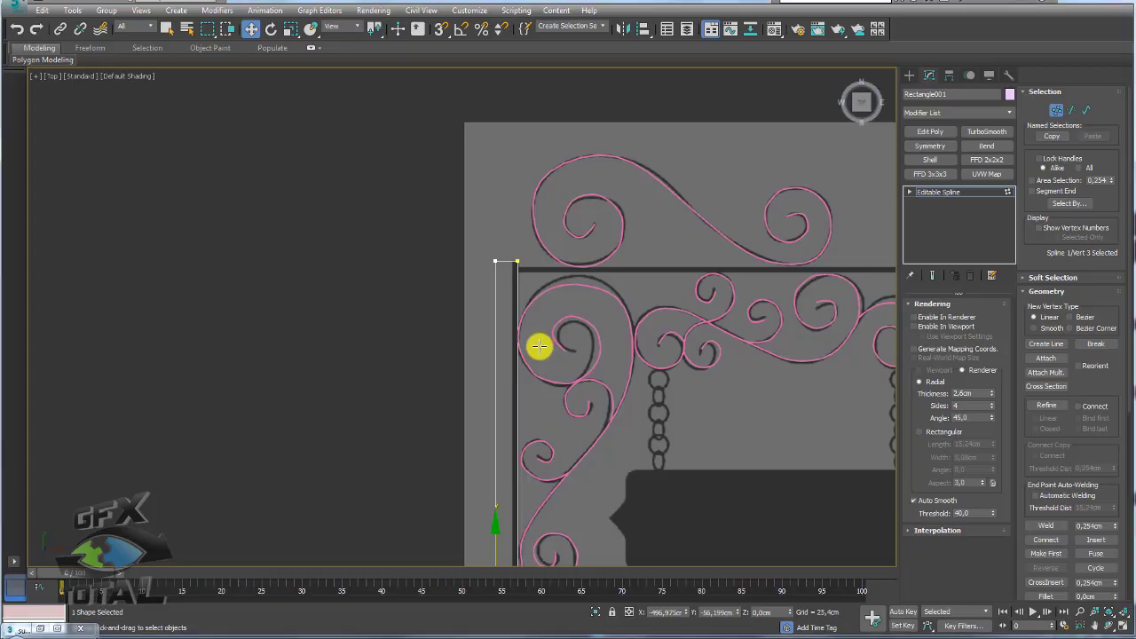
Step: Frame the rectangle's top corner and select two of its segments in Editable Spline
scroll(471, 282, up, 5)
middle_drag(482, 157, 519, 363)
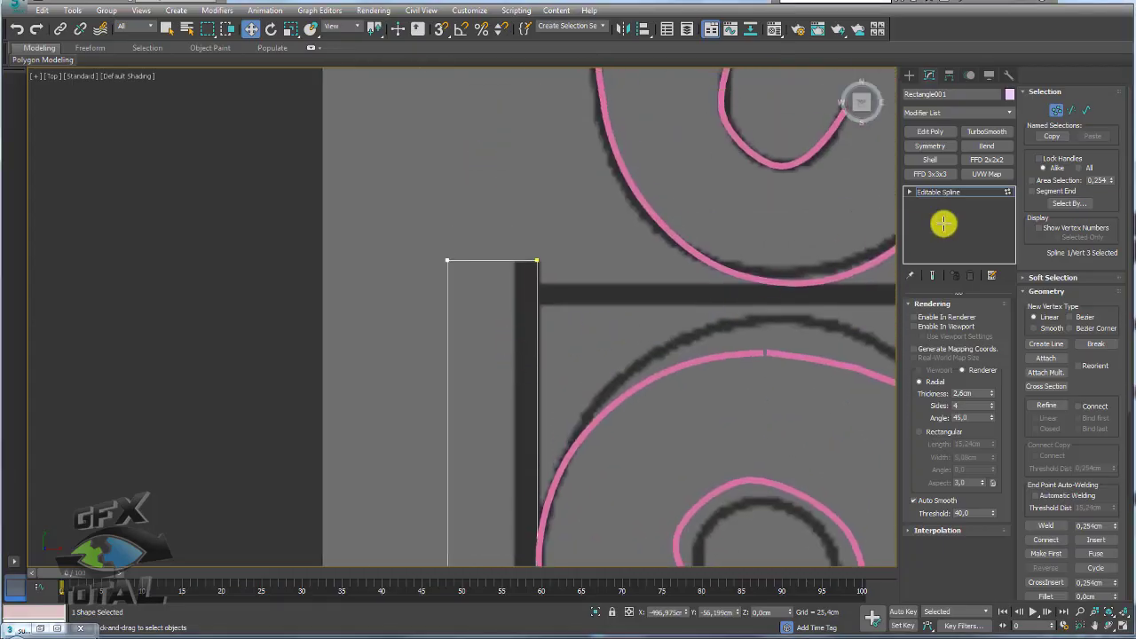
click(908, 74)
click(929, 75)
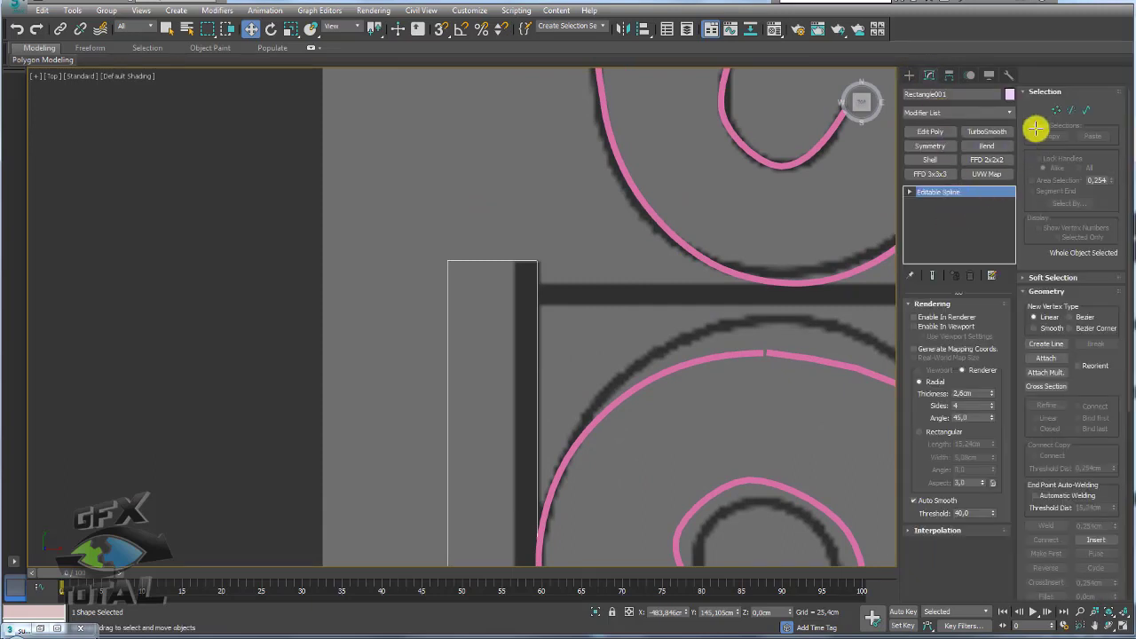
scroll(697, 261, down, 3)
key(2)
drag(697, 260, 647, 413)
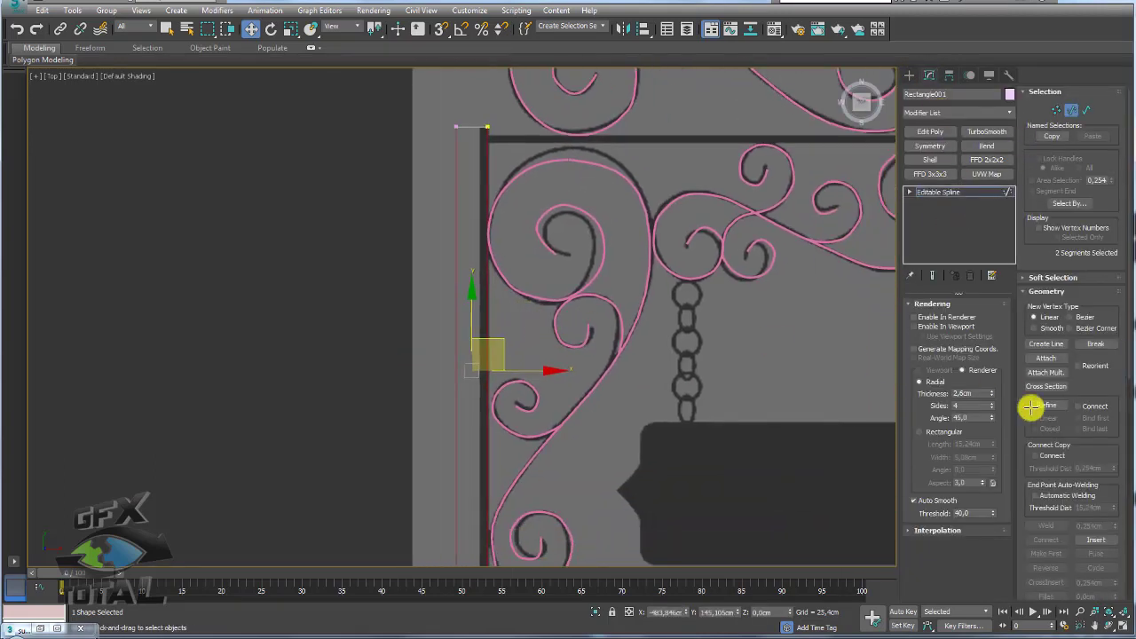
drag(1090, 462, 1079, 295)
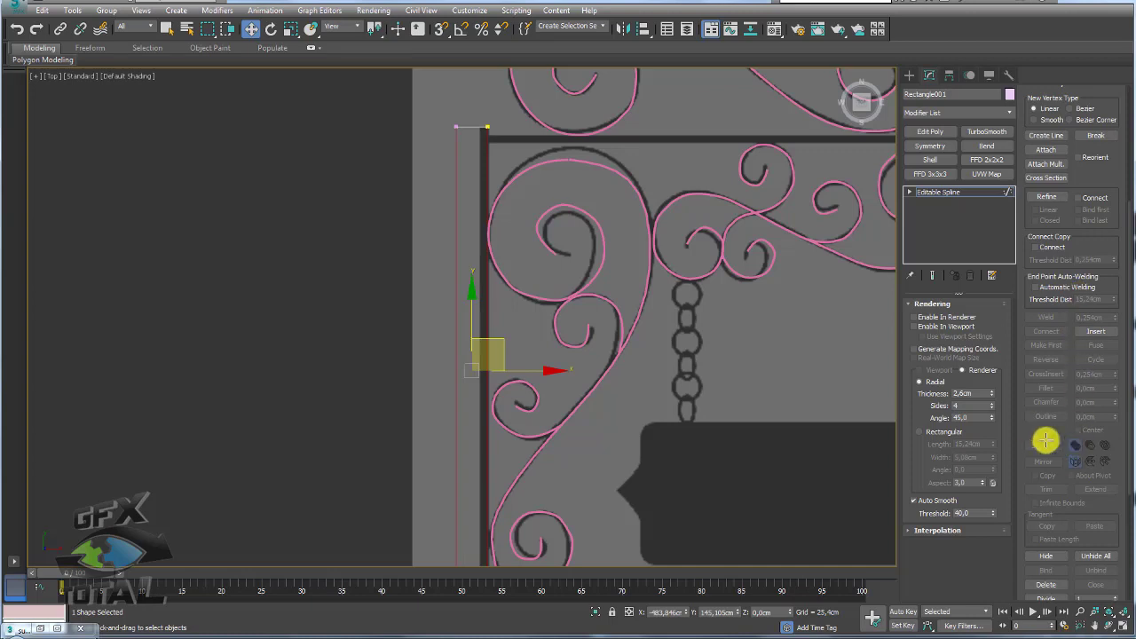
drag(1043, 435, 1034, 225)
scroll(538, 411, down, 5)
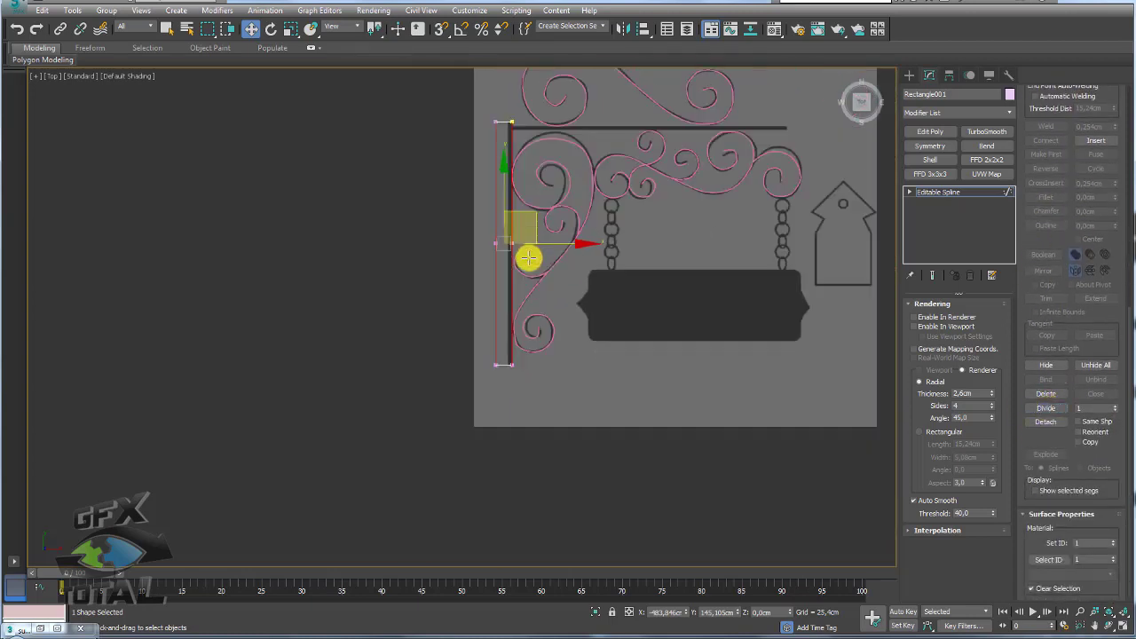
scroll(527, 251, up, 3)
Step: Select vertices along the rectangle's left edge to check the outline
click(908, 191)
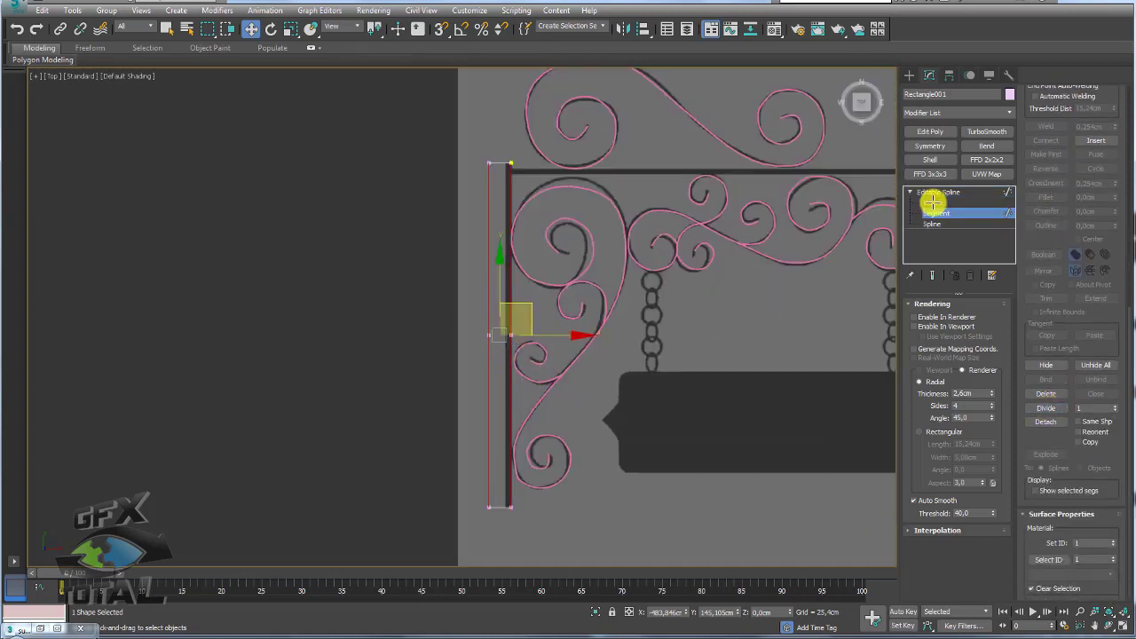
click(933, 203)
click(488, 334)
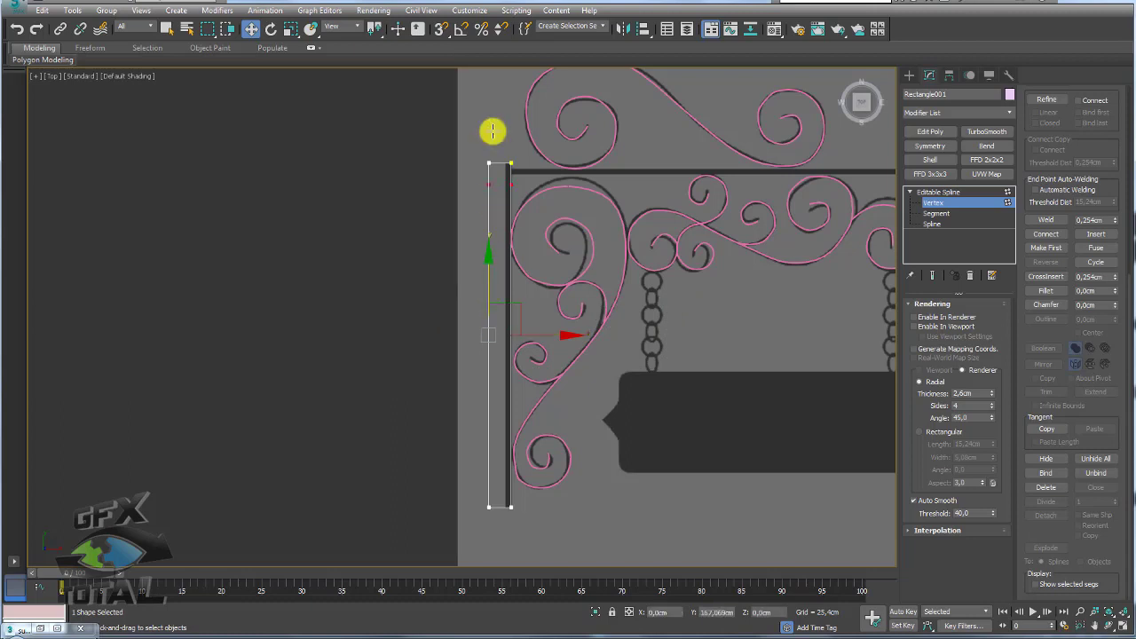
click(489, 185)
scroll(494, 190, up, 2)
scroll(494, 190, up, 2)
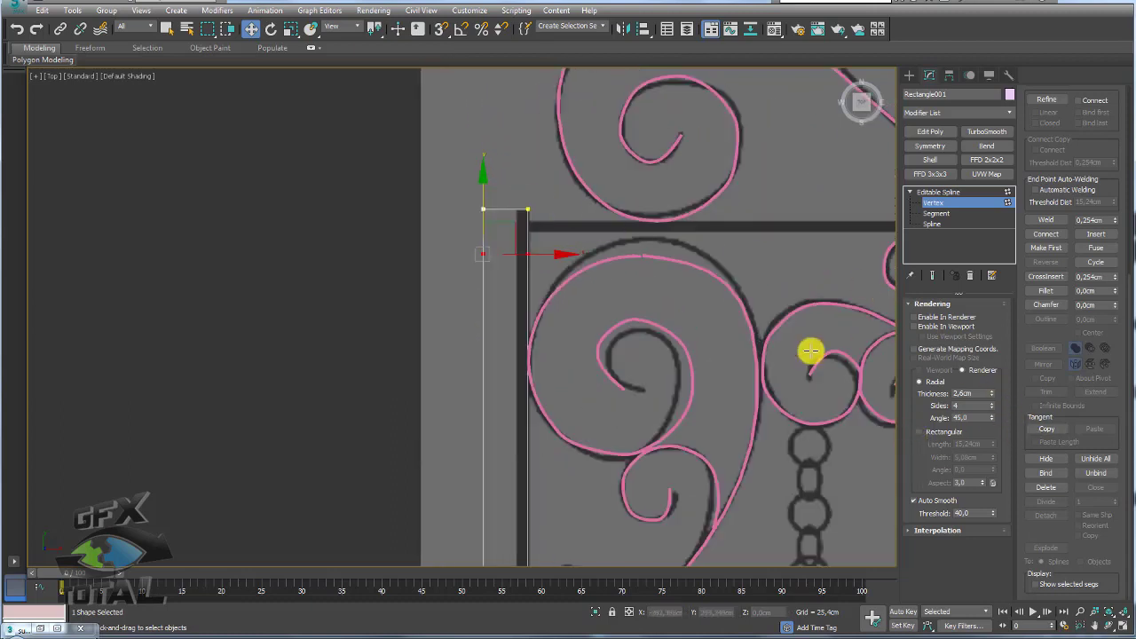
scroll(649, 286, down, 2)
scroll(649, 287, down, 2)
click(937, 213)
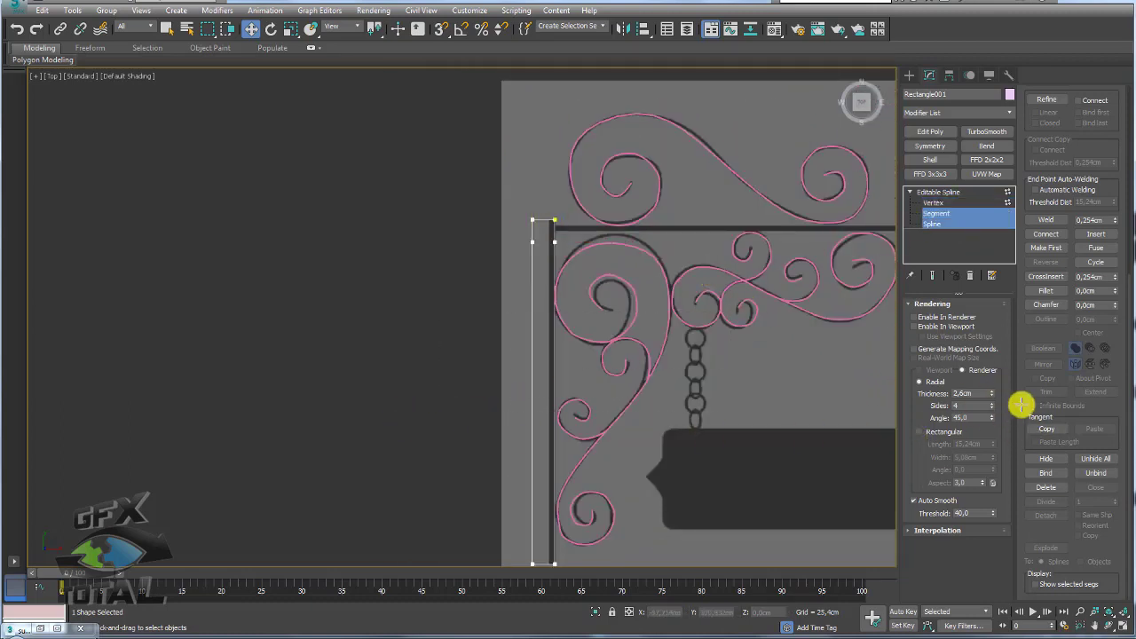
click(937, 213)
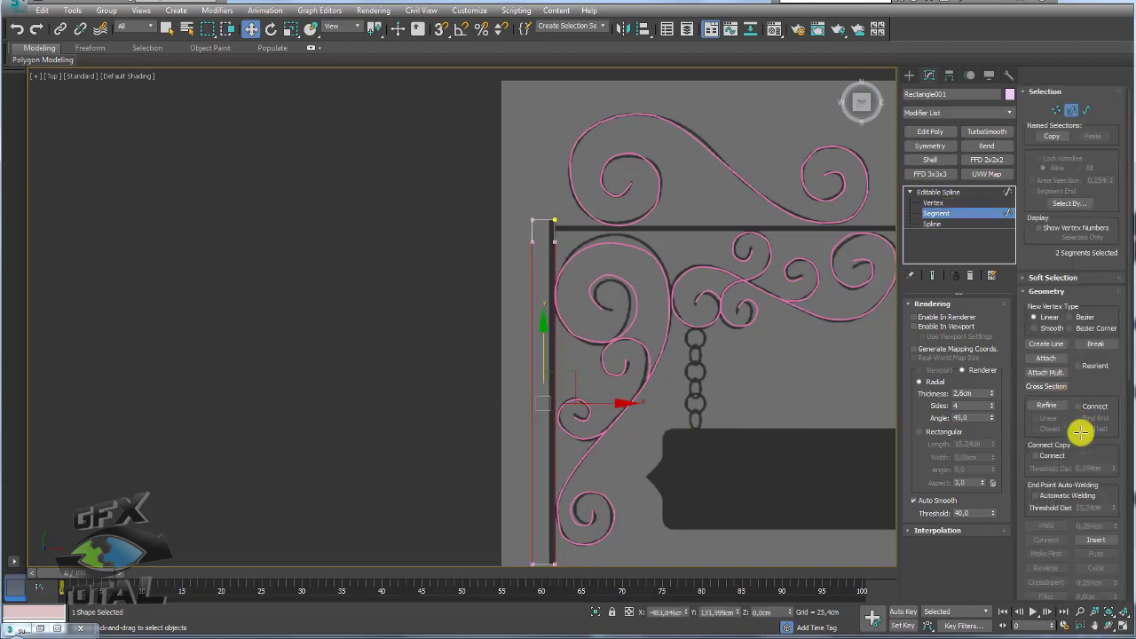
scroll(1084, 213, up, 3)
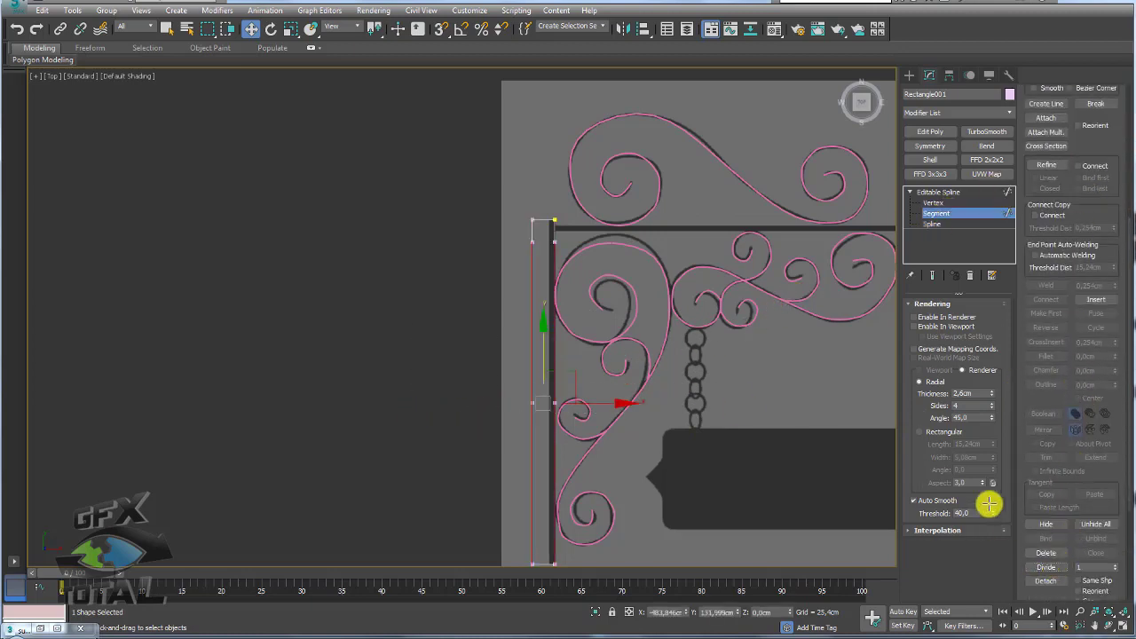
click(931, 202)
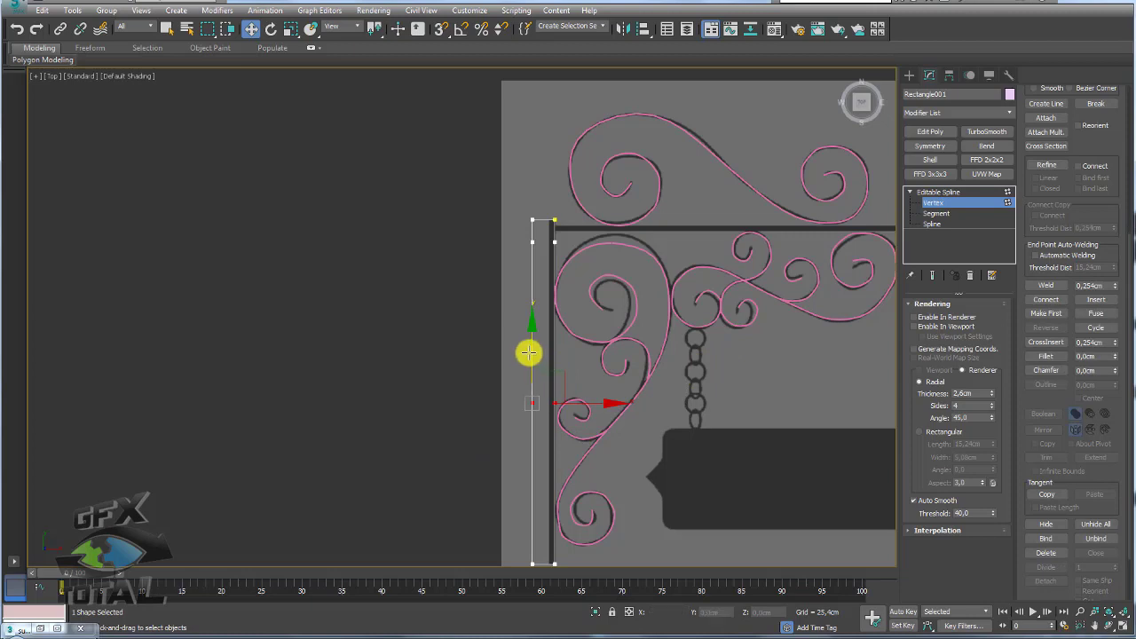
Step: Divide both long side segments, adding a midpoint vertex to each
click(532, 220)
scroll(532, 217, up, 5)
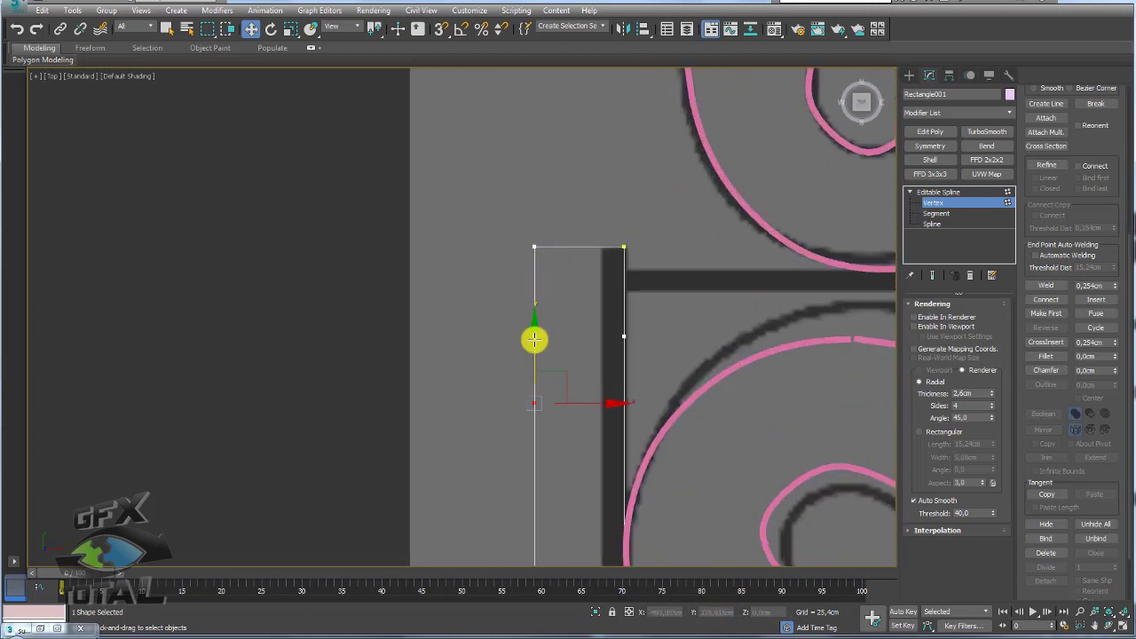
click(937, 215)
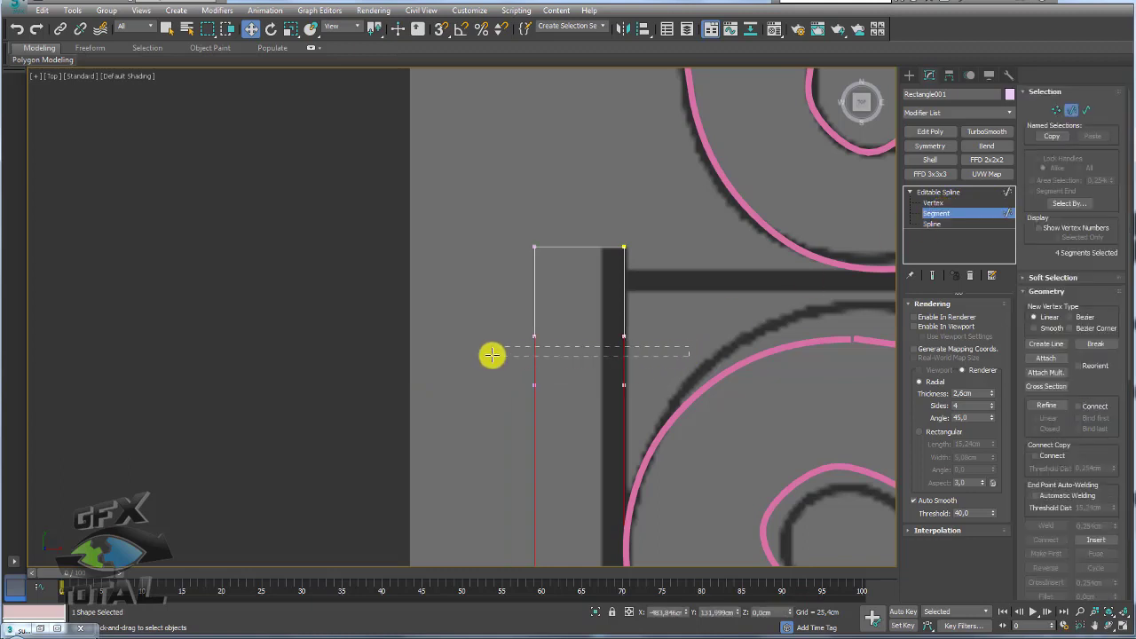
drag(491, 355, 491, 355)
scroll(1082, 422, down, 5)
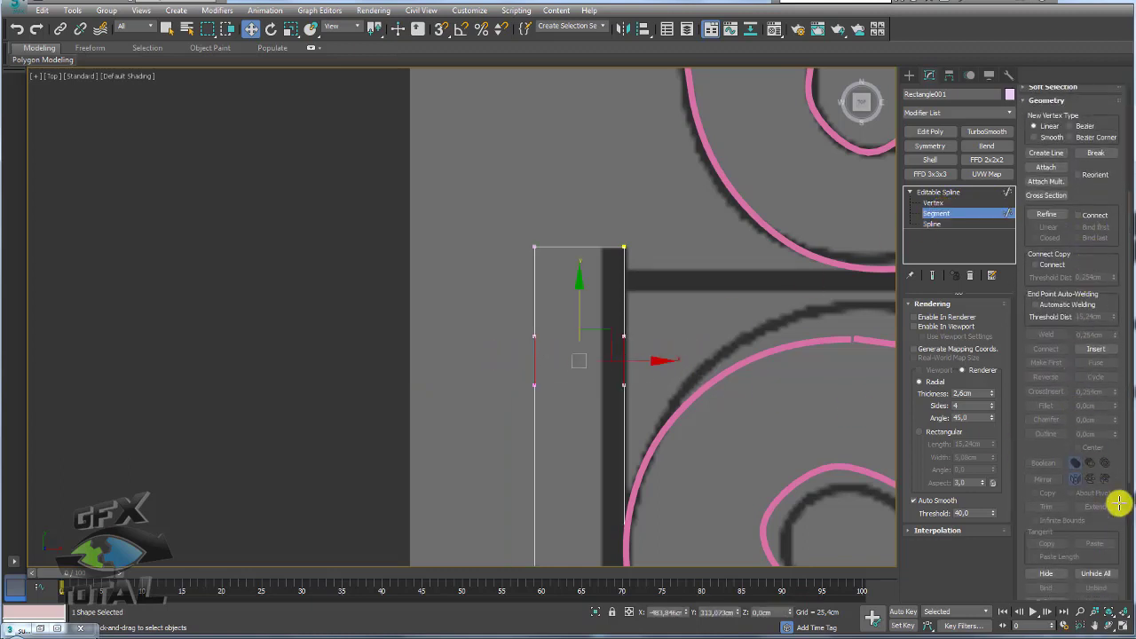
drag(1117, 460, 1116, 249)
click(1047, 408)
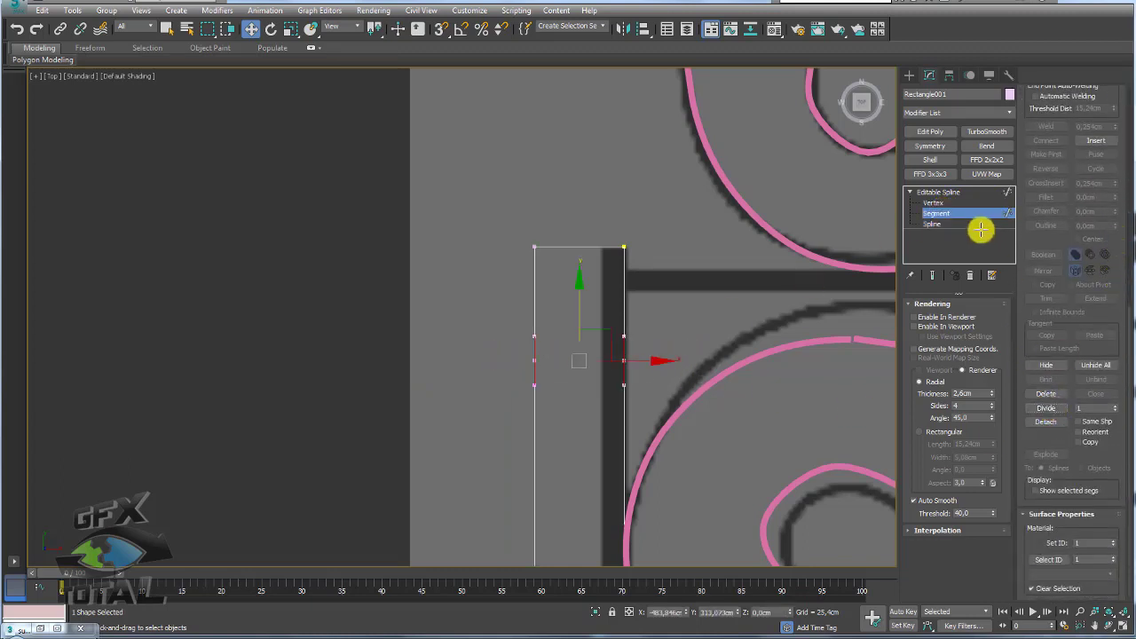
Step: Scale the two new midpoint vertices inward around their centre to form V notches
click(938, 203)
scroll(636, 332, up, 5)
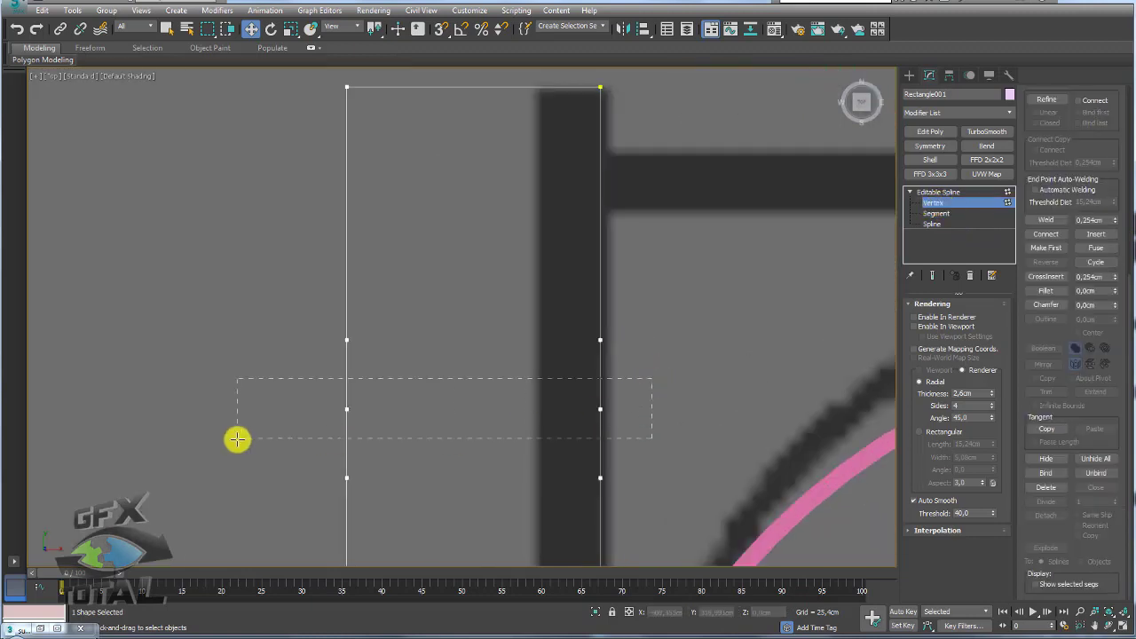
drag(237, 438, 237, 438)
middle_drag(523, 434, 538, 357)
key(e)
key(r)
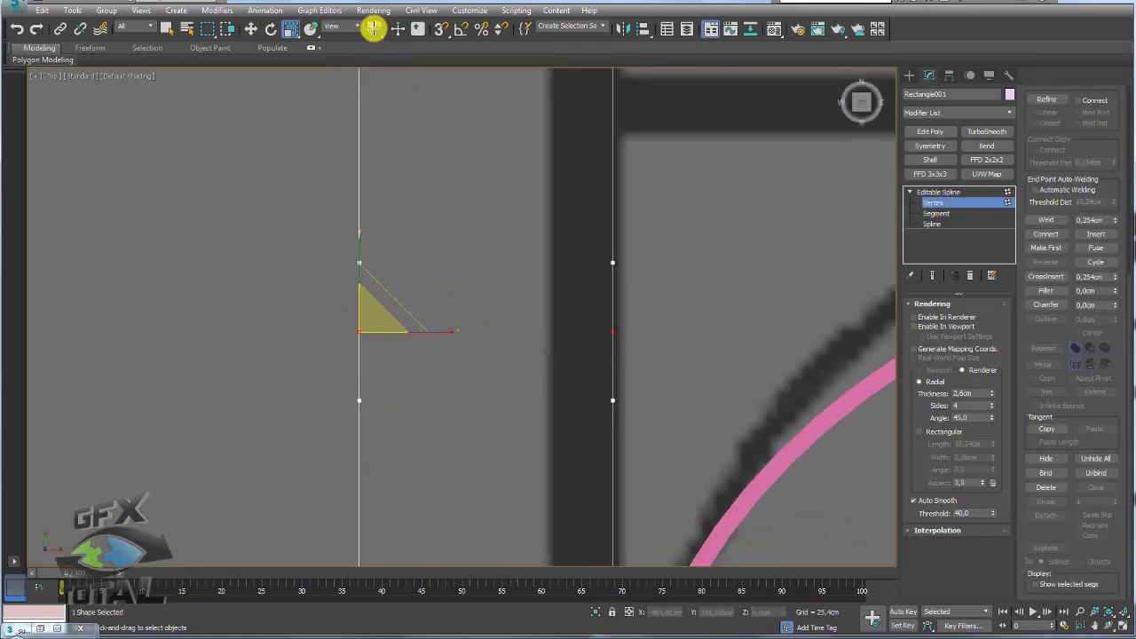
drag(372, 39, 372, 58)
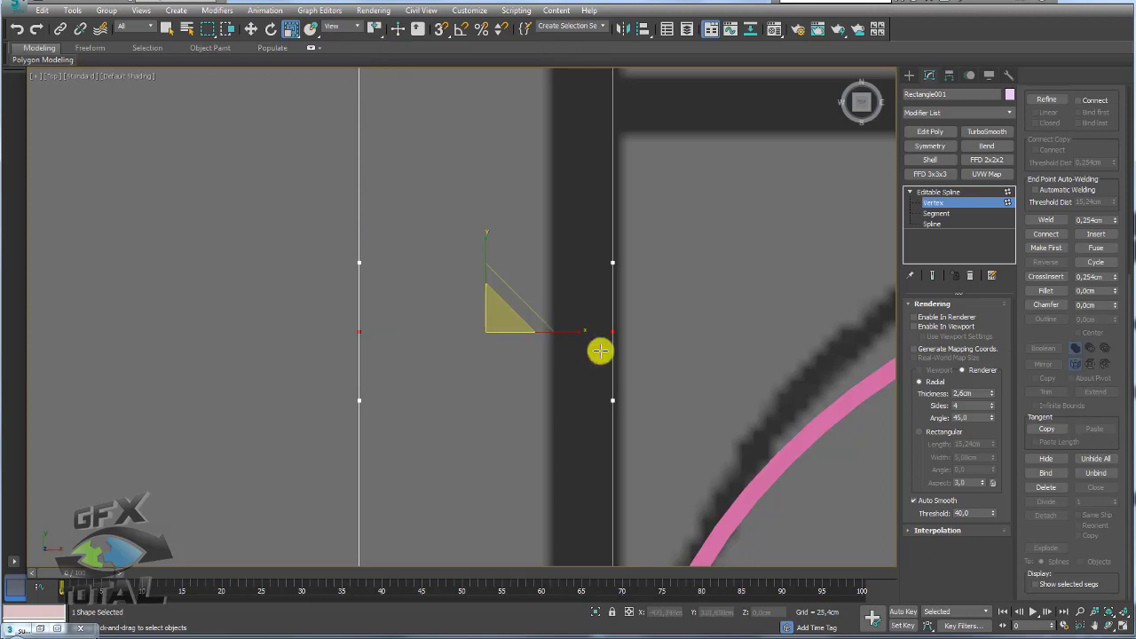
drag(572, 334, 530, 331)
scroll(530, 329, down, 3)
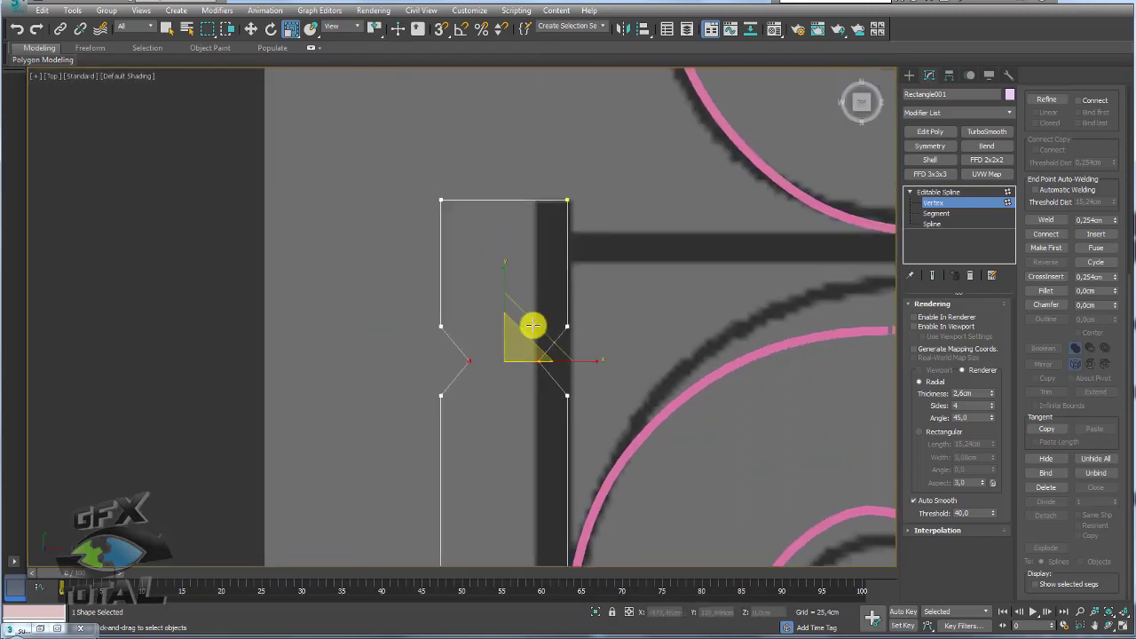
Step: Divide the rectangle's top segment to add a midpoint apex vertex
click(935, 213)
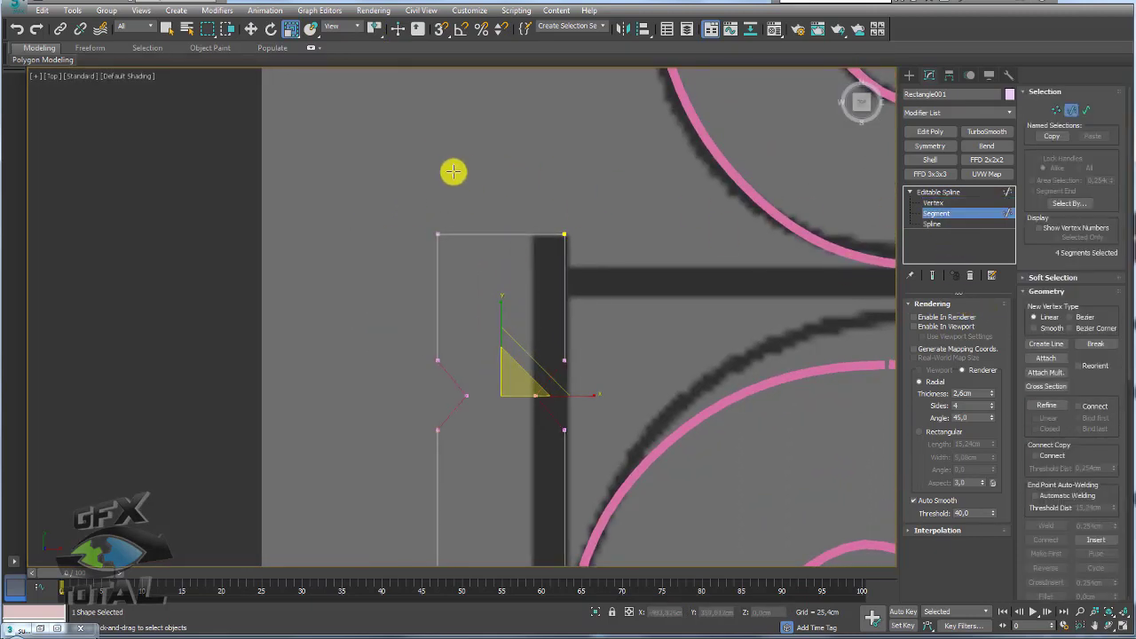
click(479, 234)
scroll(1081, 266, down, 2)
scroll(1078, 293, down, 3)
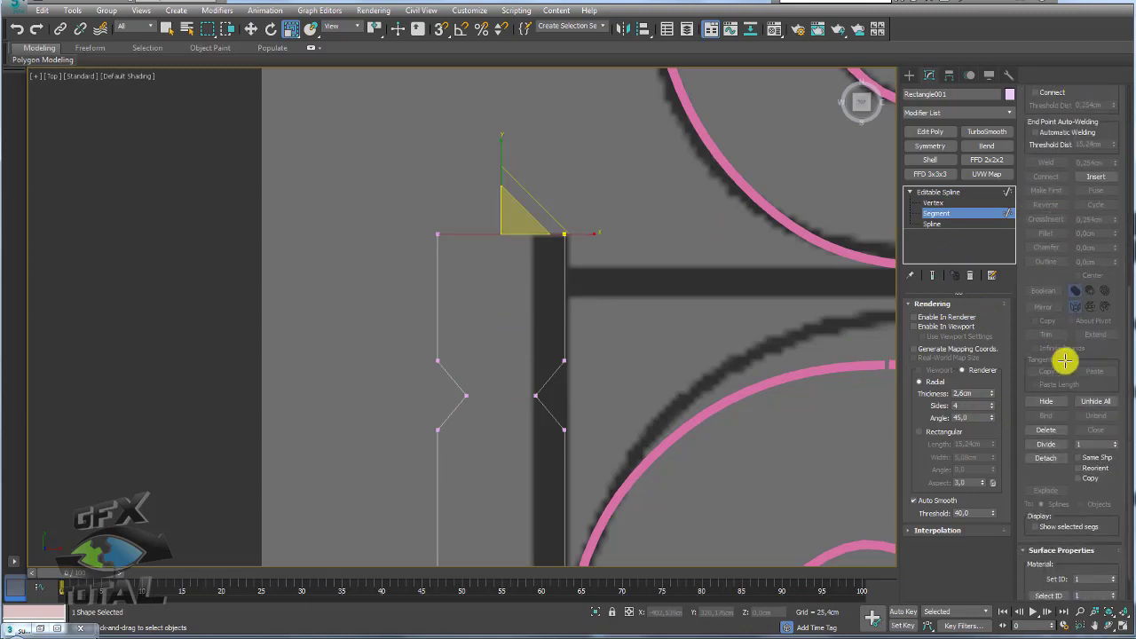
click(1048, 443)
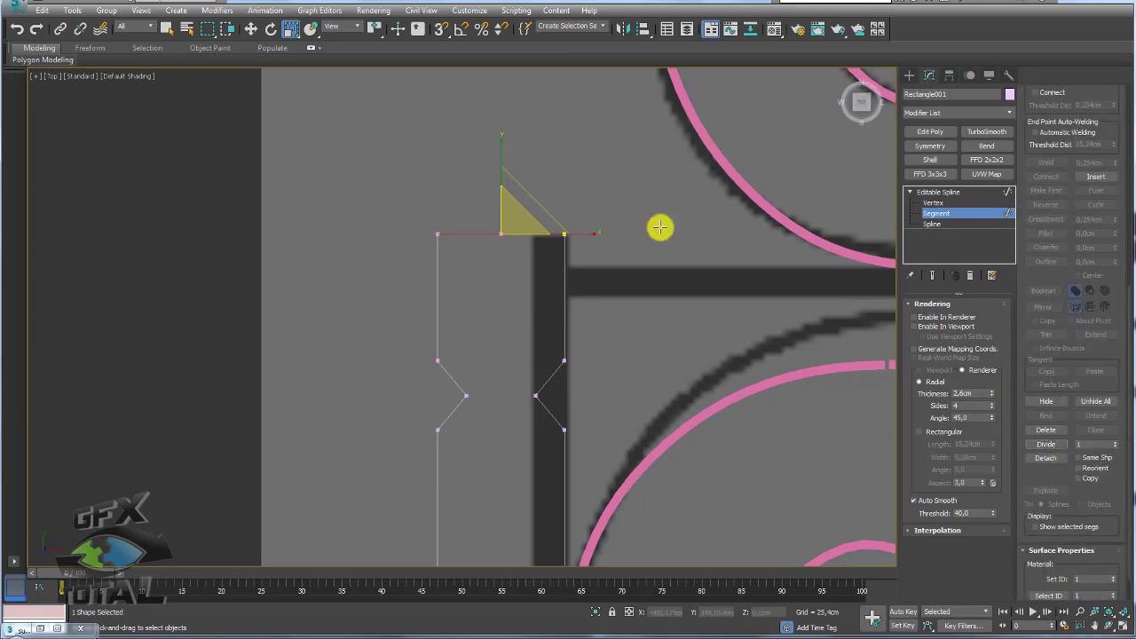
Step: Delete the rectangle's top-right and top-left corner vertices
click(932, 202)
drag(553, 247, 565, 230)
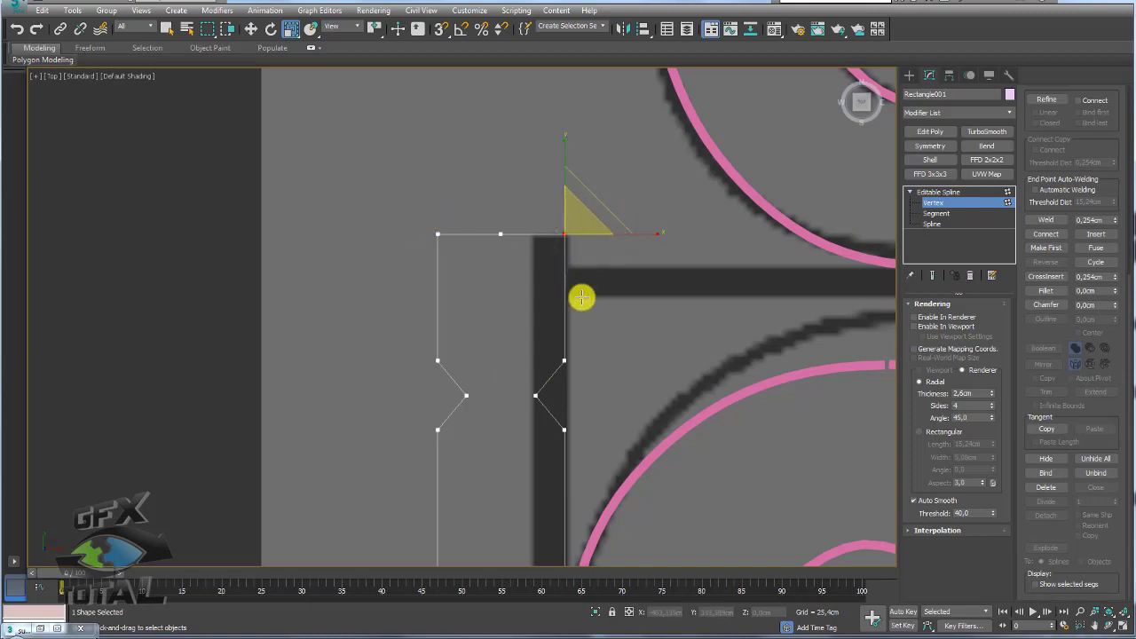
key(Delete)
drag(469, 267, 329, 168)
key(Delete)
Step: Raise the apex vertex to lengthen the pointed tip
drag(592, 283, 501, 180)
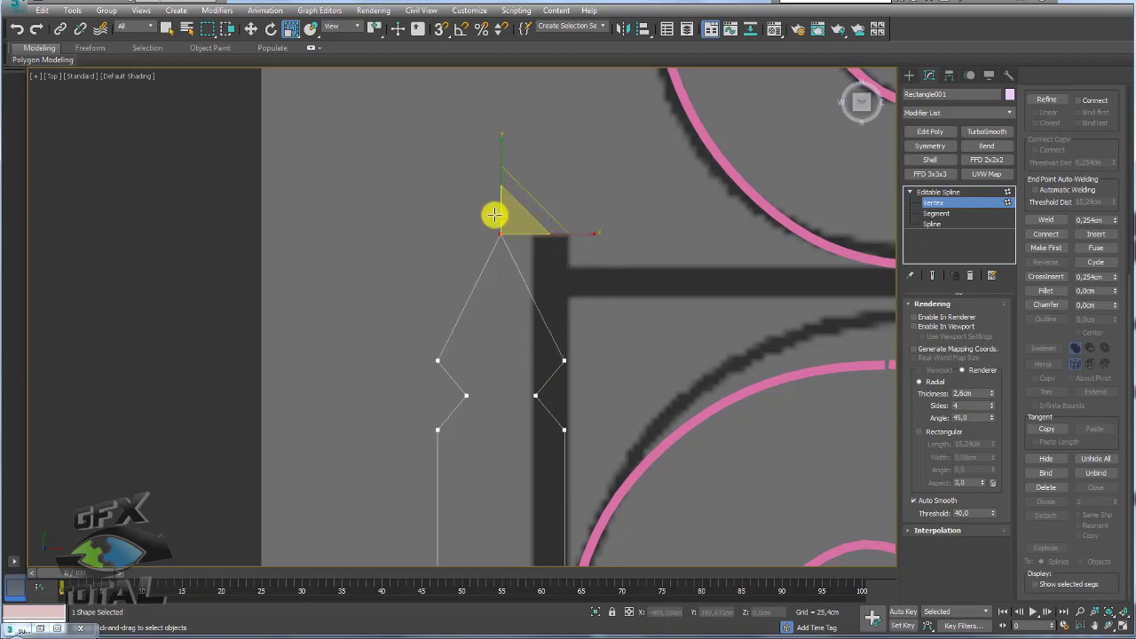
scroll(501, 180, down, 2)
scroll(501, 180, down, 2)
scroll(501, 180, down, 2)
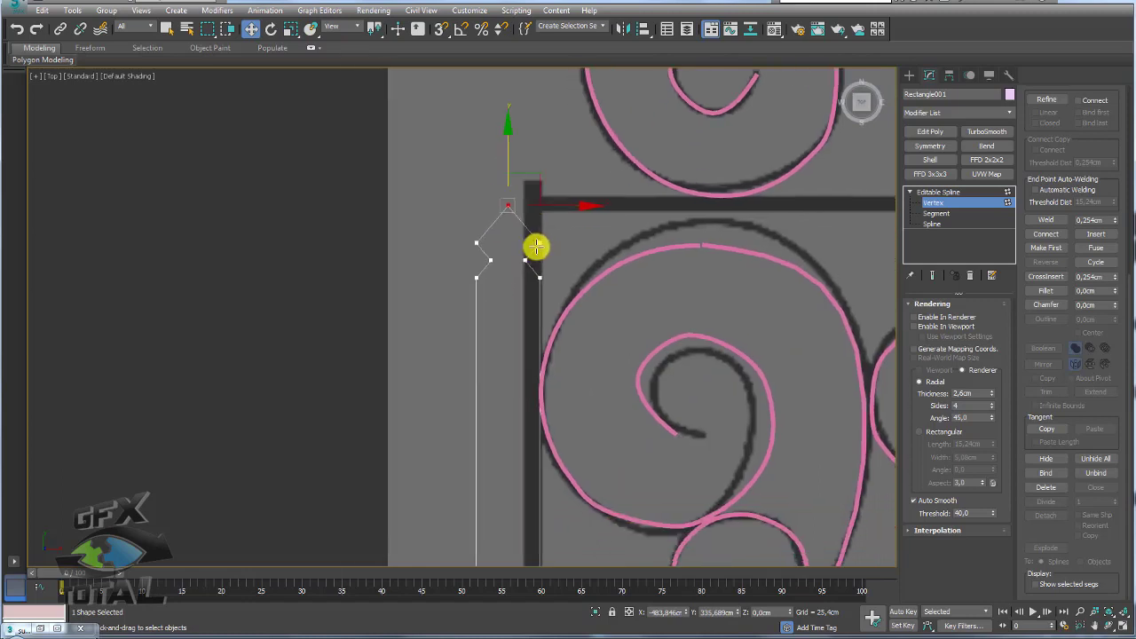
scroll(506, 157, down, 1)
scroll(514, 172, up, 2)
mouse_move(515, 172)
mouse_down()
mouse_move(520, 139)
mouse_move(518, 167)
mouse_up()
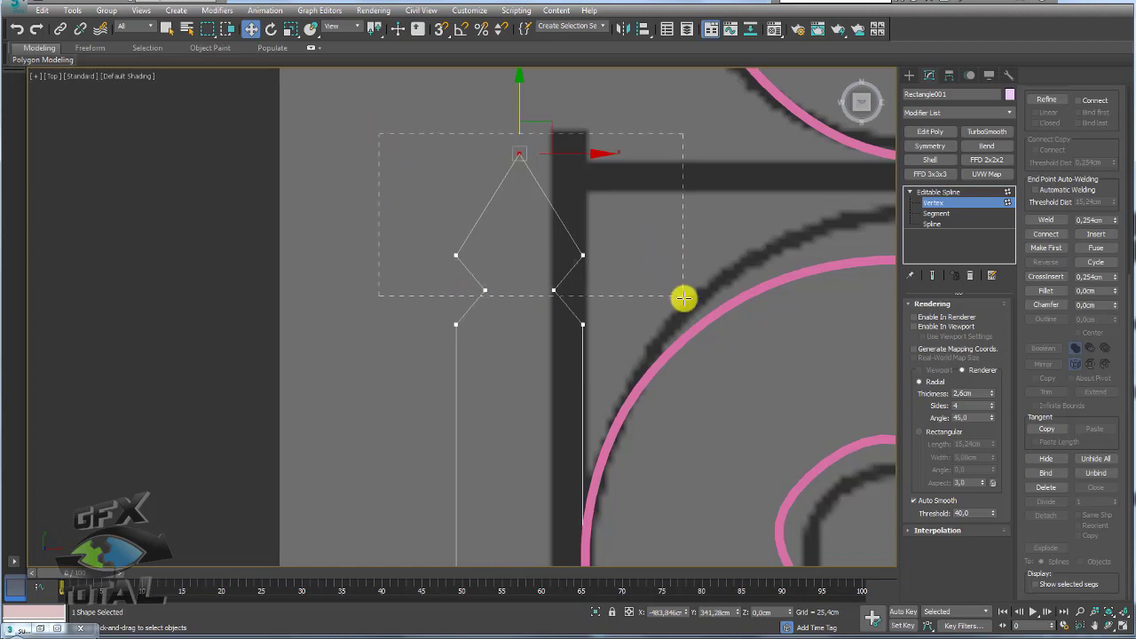
Step: Lower the notch vertices and nudge the apex down to refine the arrow tip
drag(673, 258, 683, 298)
drag(523, 109, 517, 124)
click(583, 271)
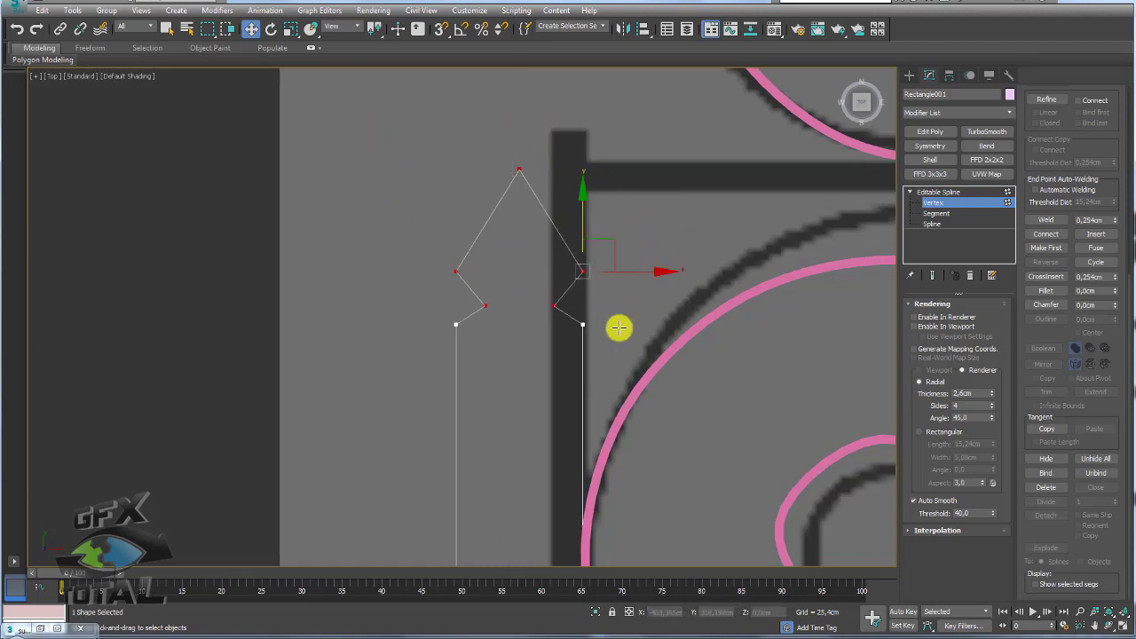
ctrl+click(455, 271)
drag(457, 213, 456, 226)
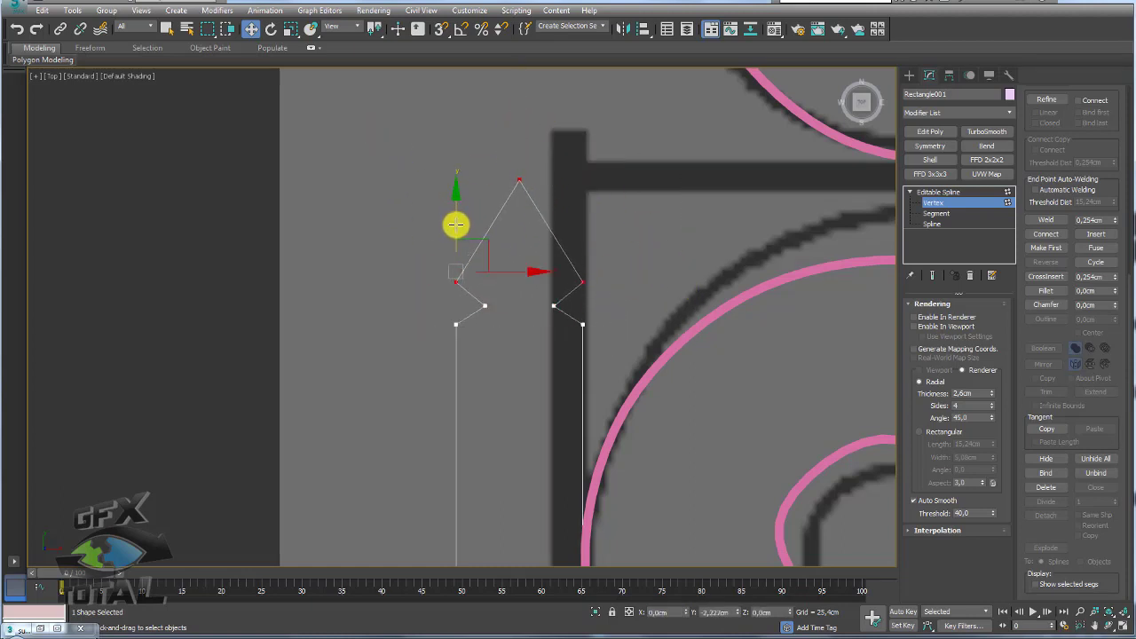
click(519, 181)
drag(522, 135, 522, 144)
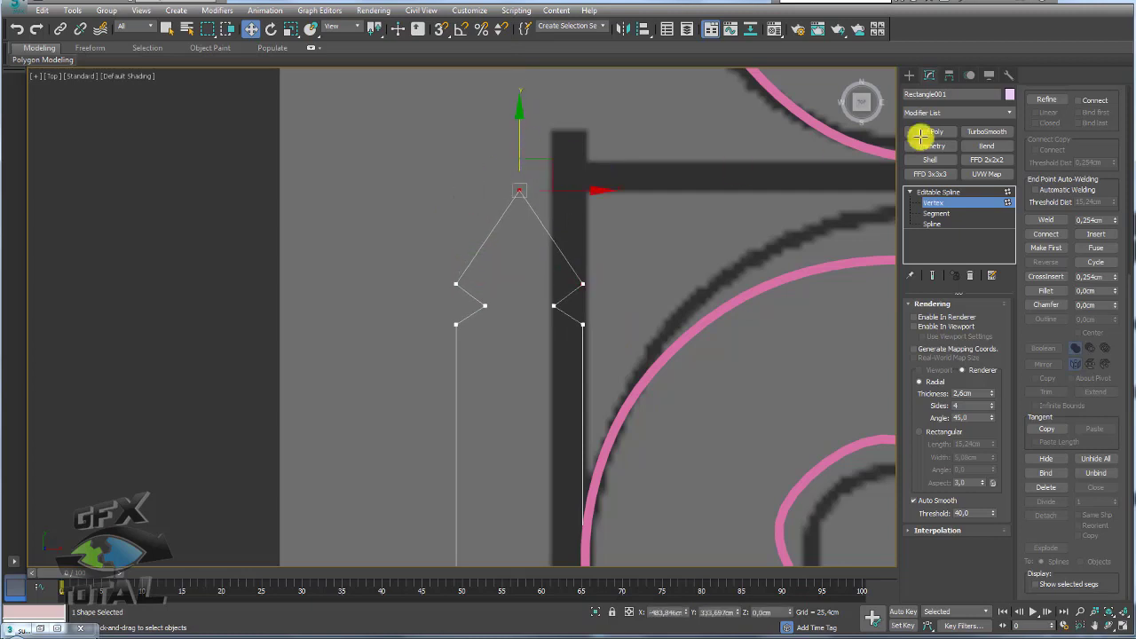
click(942, 199)
Step: Draw a small trial circle inside the arrow tip, then discard it
click(908, 75)
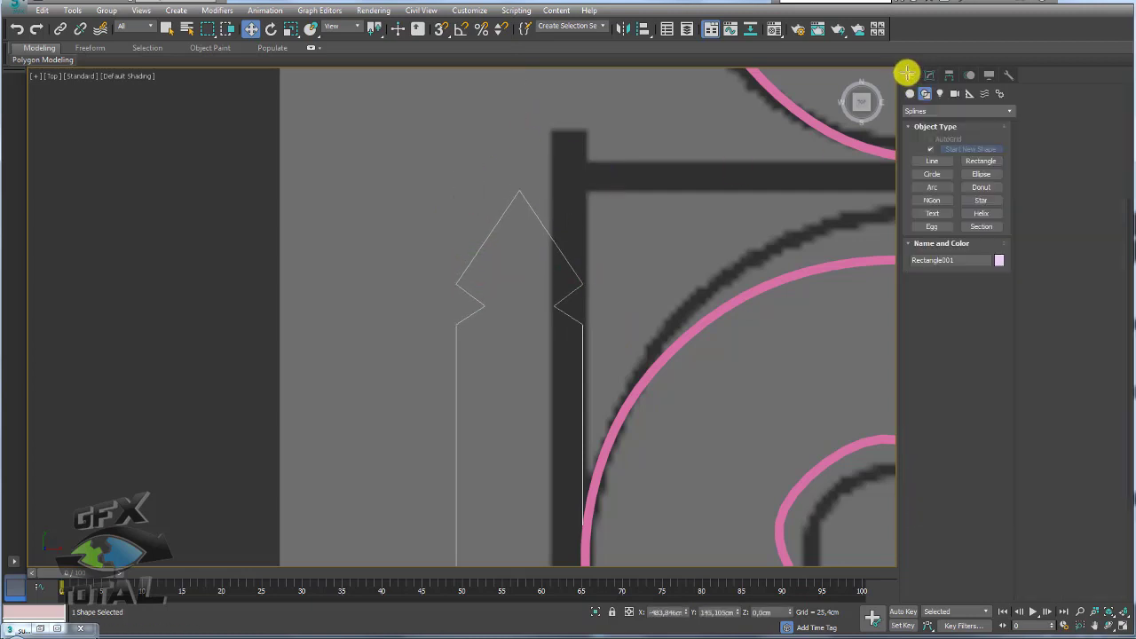
click(930, 175)
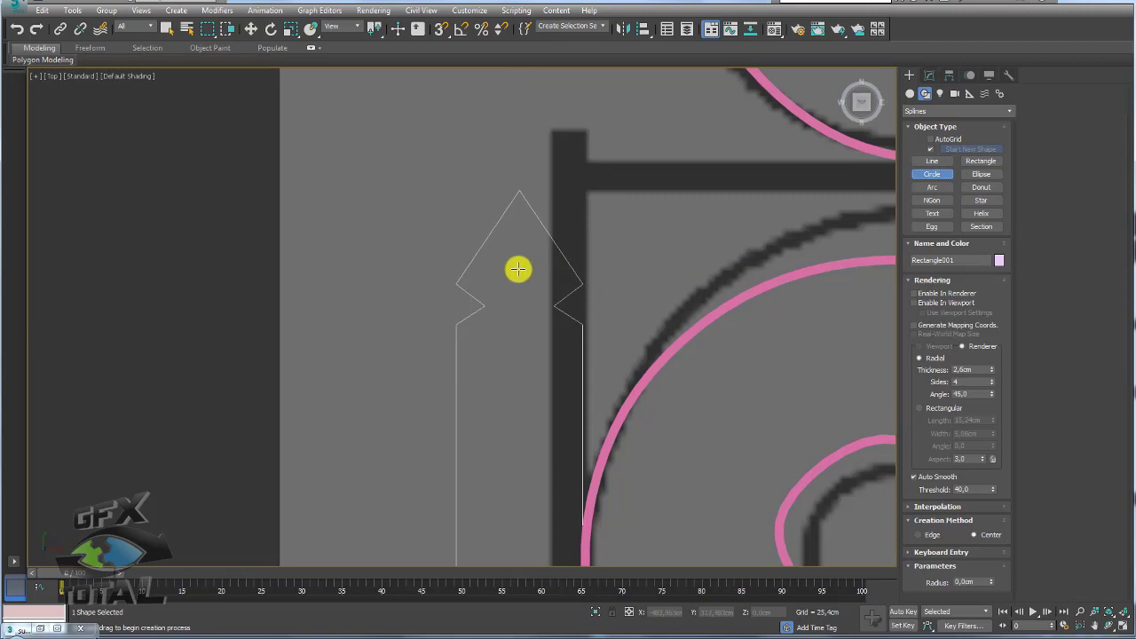
drag(518, 268, 527, 277)
key(w)
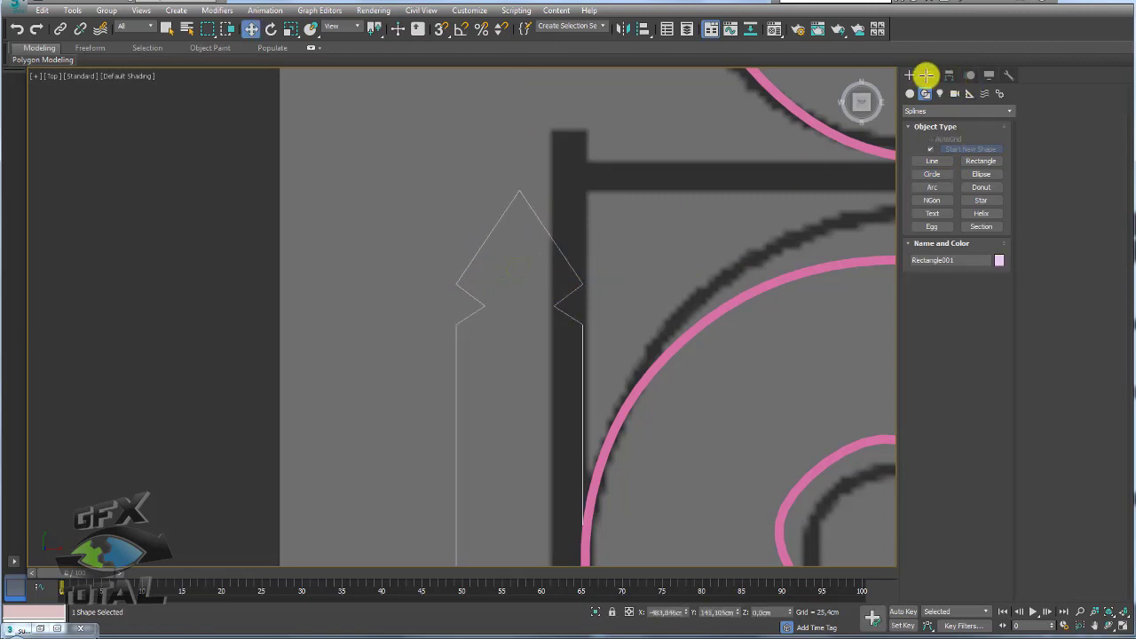
Step: Toggle Attach on the spline in the Modify panel and cancel it with a right-click
click(925, 74)
click(1045, 358)
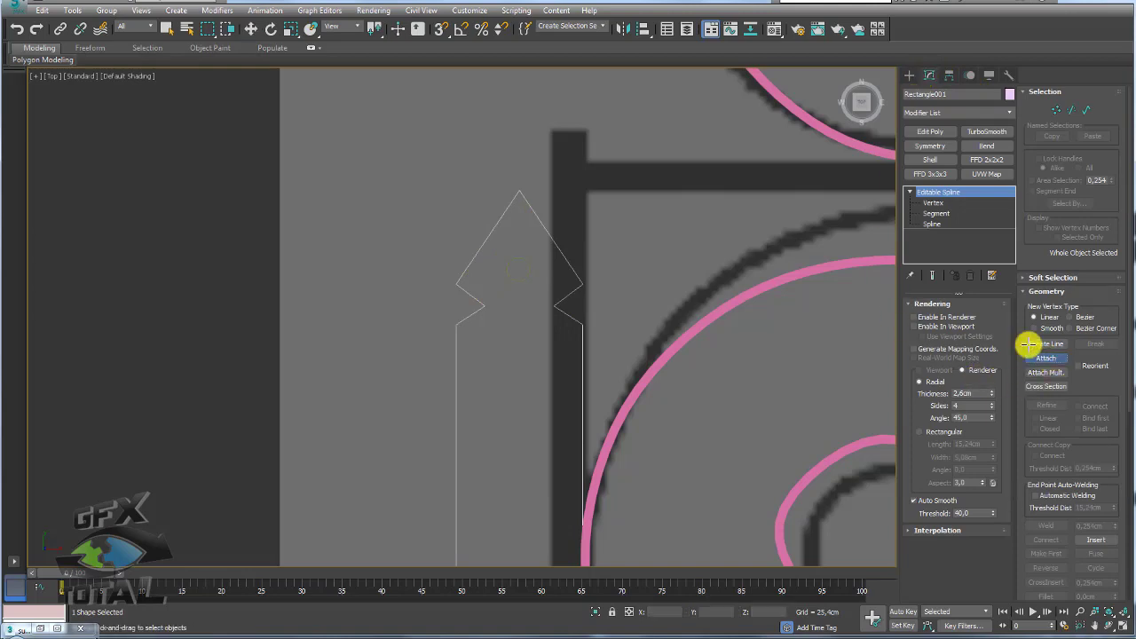
right_click(524, 262)
scroll(522, 257, down, 3)
scroll(532, 255, down, 2)
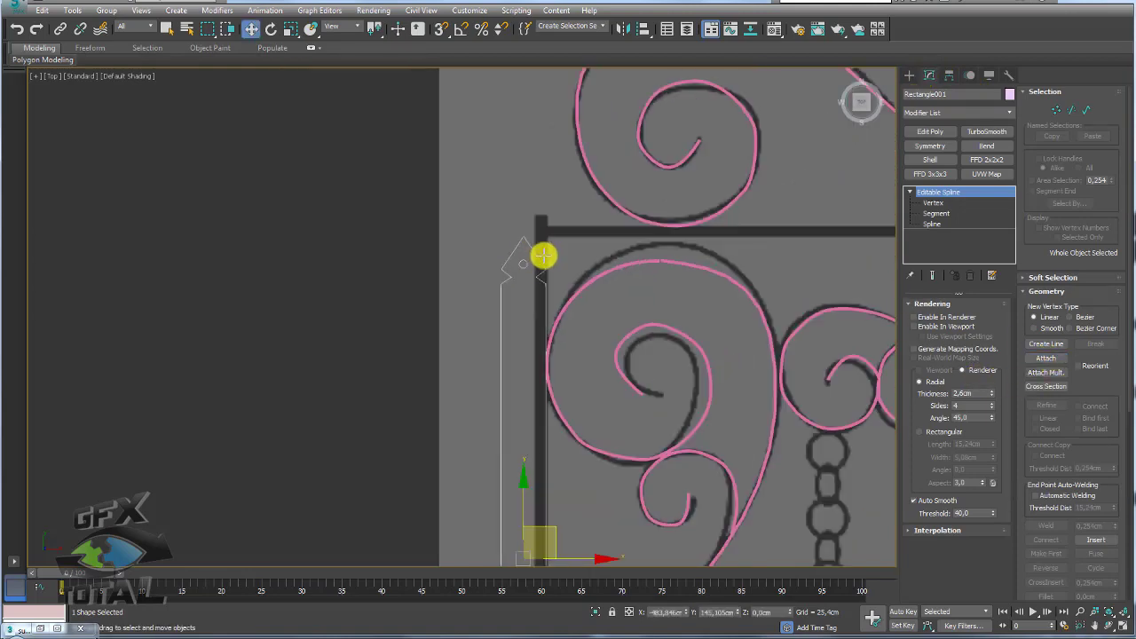
Step: Switch to the Perspective view and orbit and zoom onto the sign bracket outline
key(p)
mouse_move(532, 269)
alt+middle_down()
mouse_move(443, 304)
mouse_move(532, 268)
mouse_move(678, 264)
mouse_move(669, 311)
mouse_move(618, 305)
alt+middle_up()
scroll(661, 284, up, 4)
scroll(621, 301, up, 2)
scroll(470, 261, up, 2)
scroll(563, 314, up, 3)
scroll(544, 367, up, 1)
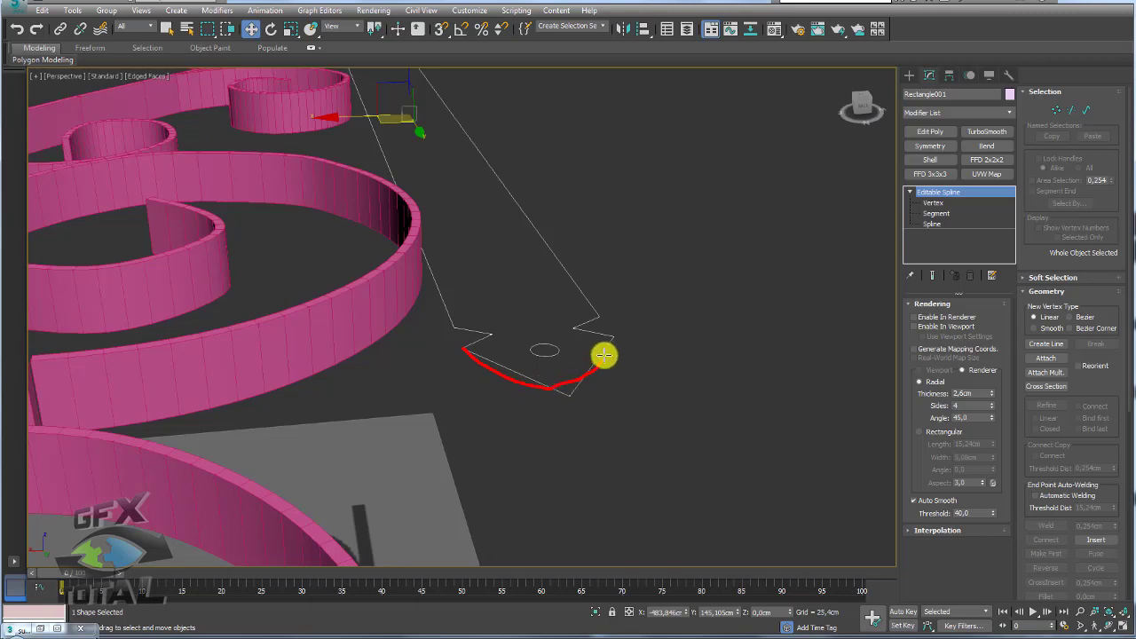
drag(504, 376, 609, 315)
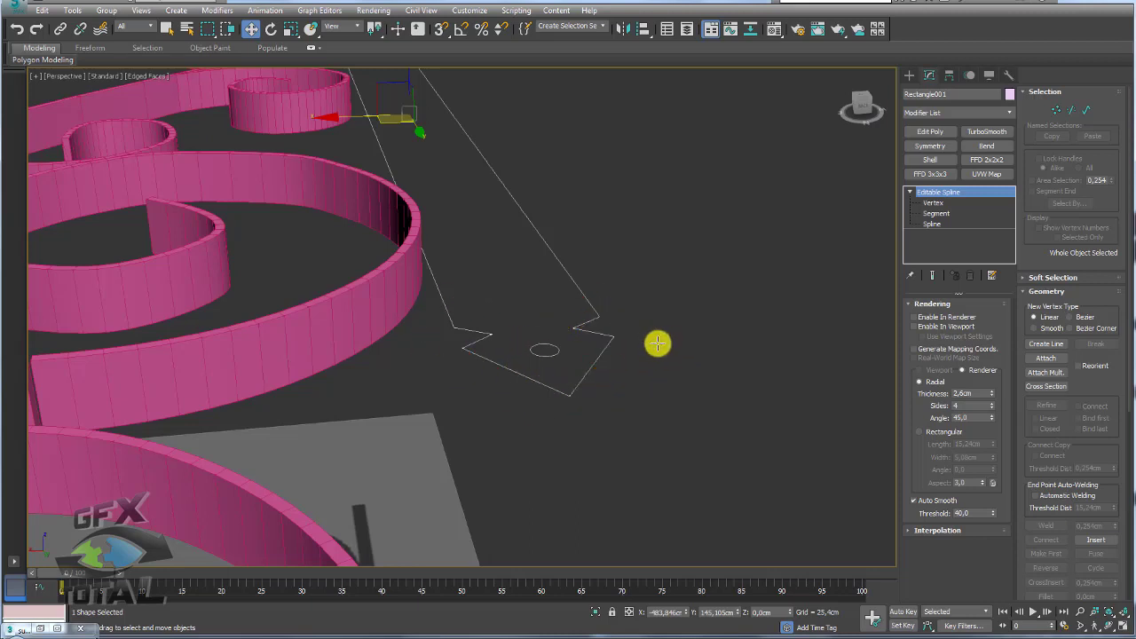
Step: Add an Extrude modifier to Rectangle001 with Amount 2.54cm
click(1009, 110)
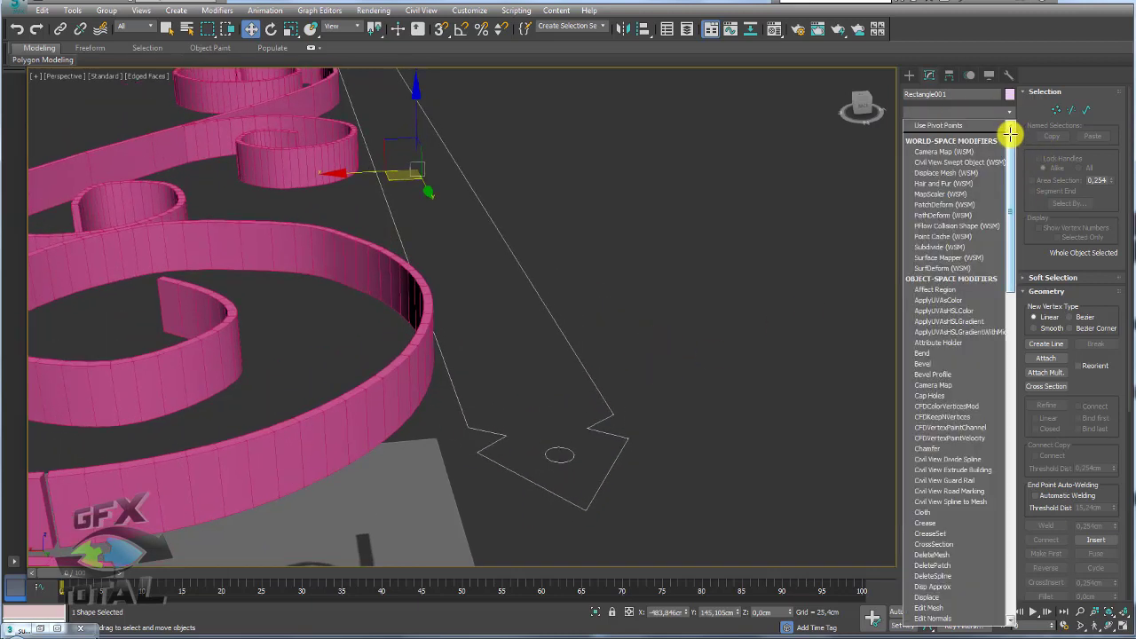
scroll(1007, 172, down, 5)
scroll(999, 239, down, 5)
scroll(997, 298, down, 3)
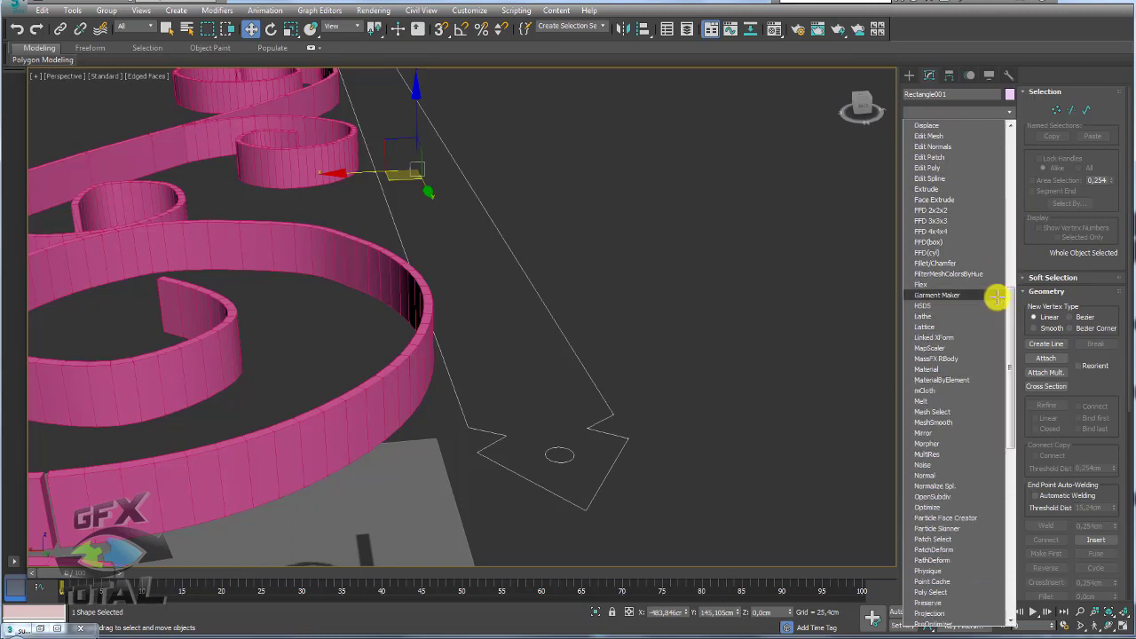
scroll(956, 284, up, 3)
click(932, 278)
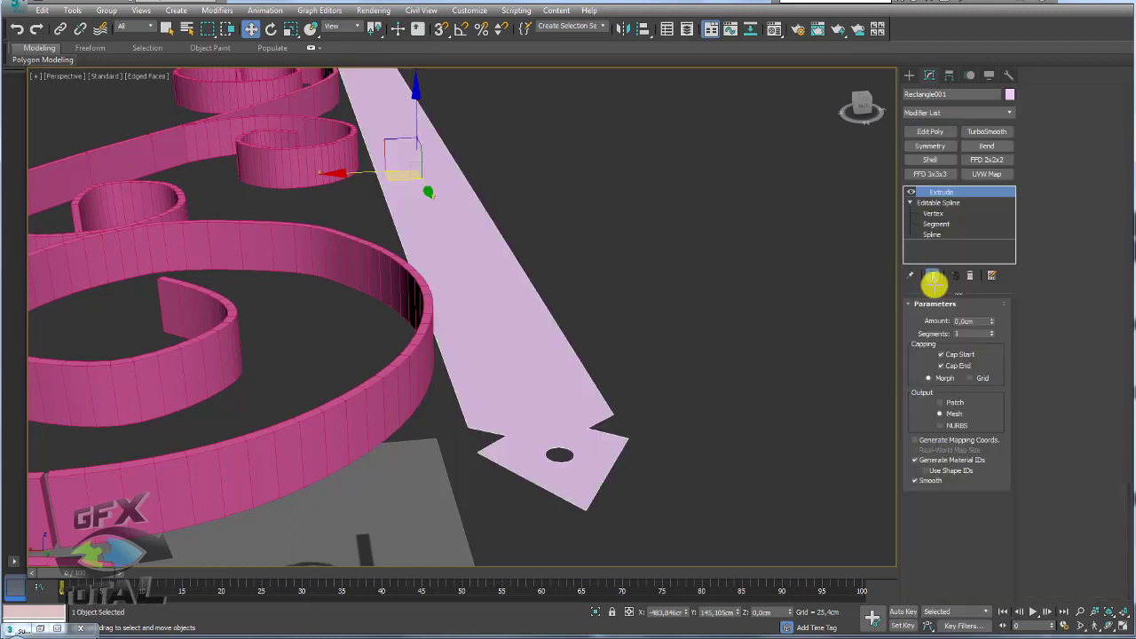
mouse_move(991, 323)
mouse_down()
mouse_move(991, 294)
mouse_move(993, 322)
mouse_up()
double_click(977, 321)
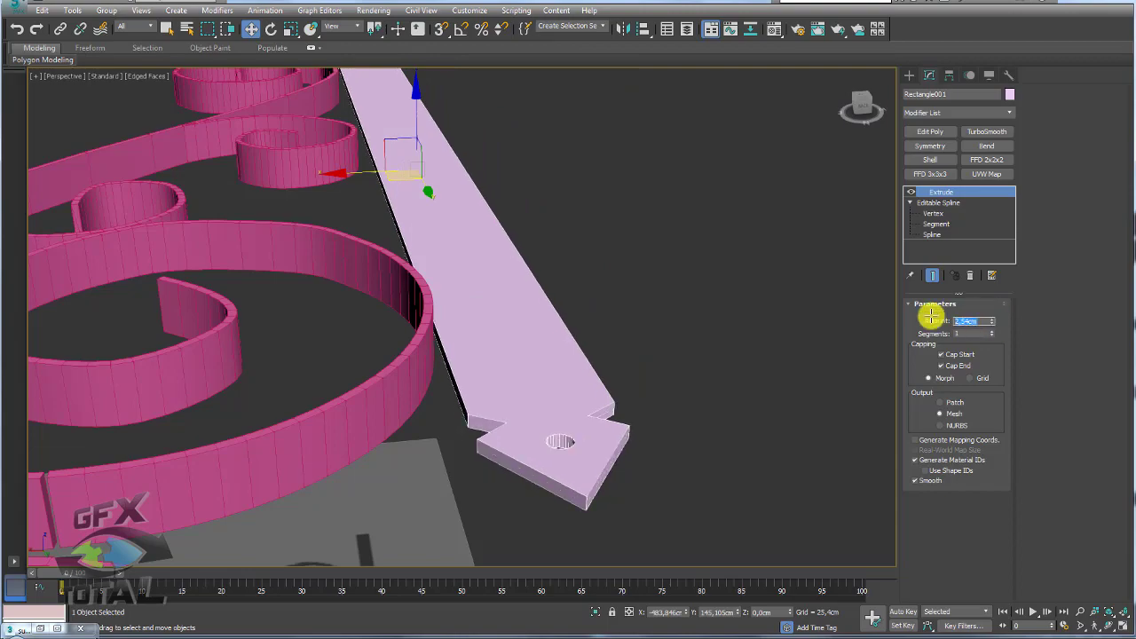
mouse_move(697, 343)
alt+middle_down()
mouse_move(704, 325)
mouse_move(642, 294)
mouse_move(679, 281)
mouse_move(679, 353)
mouse_move(559, 394)
mouse_move(595, 394)
alt+middle_up()
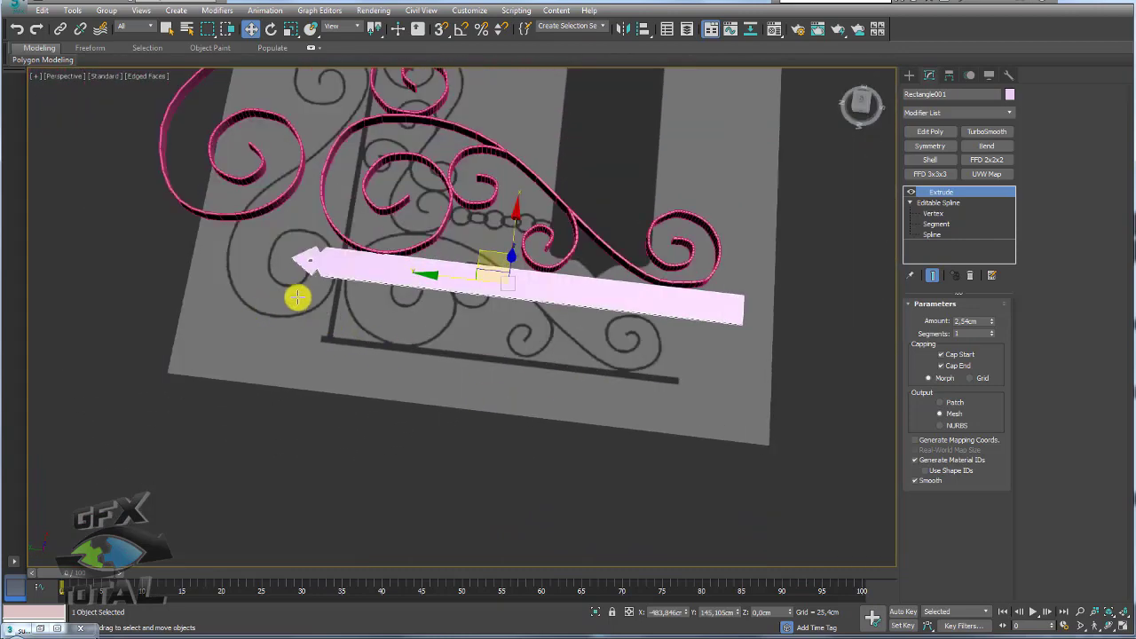
Step: Add a Symmetry modifier and slide its mirror plane along X to double the plank
mouse_move(290, 291)
mouse_down()
mouse_move(322, 236)
mouse_move(313, 284)
mouse_up()
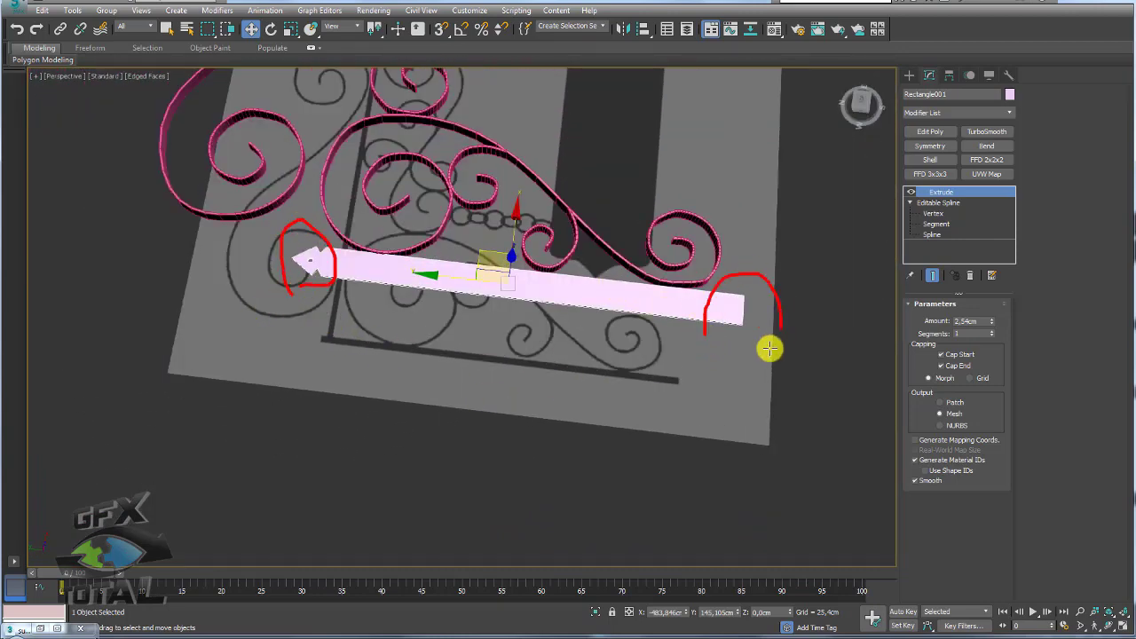
alt+middle_drag(722, 327, 887, 299)
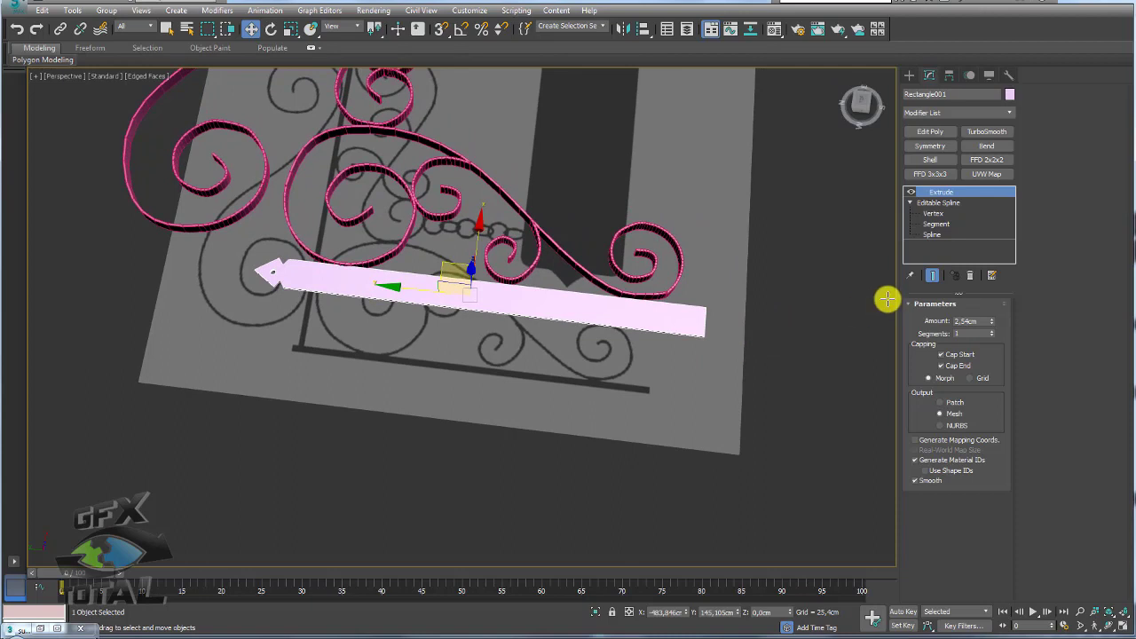
click(936, 145)
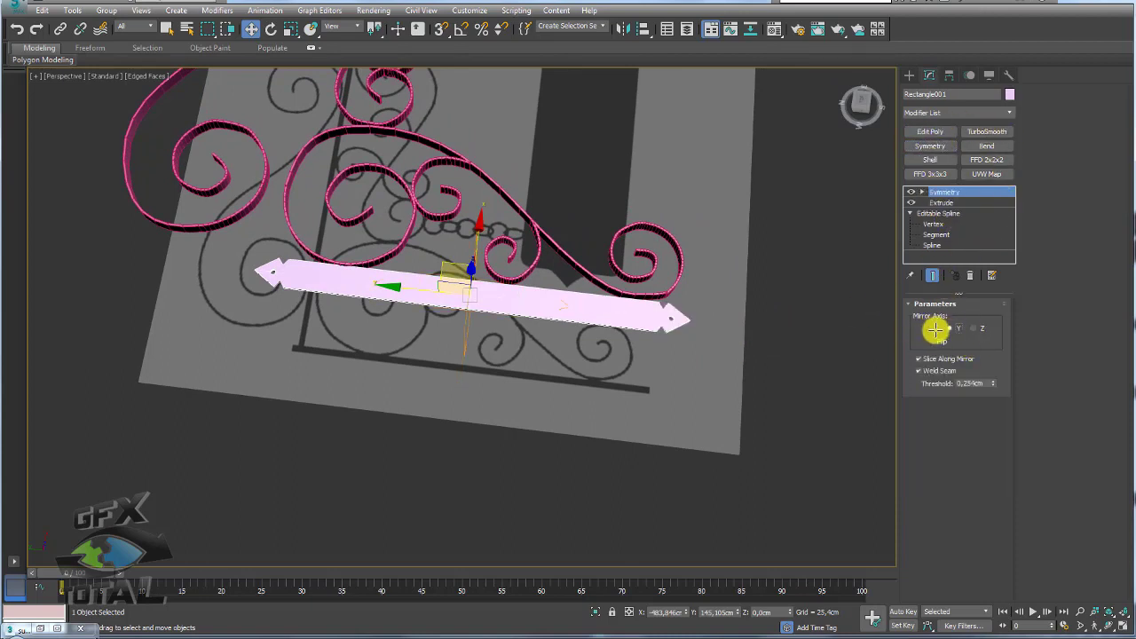
click(922, 191)
click(943, 202)
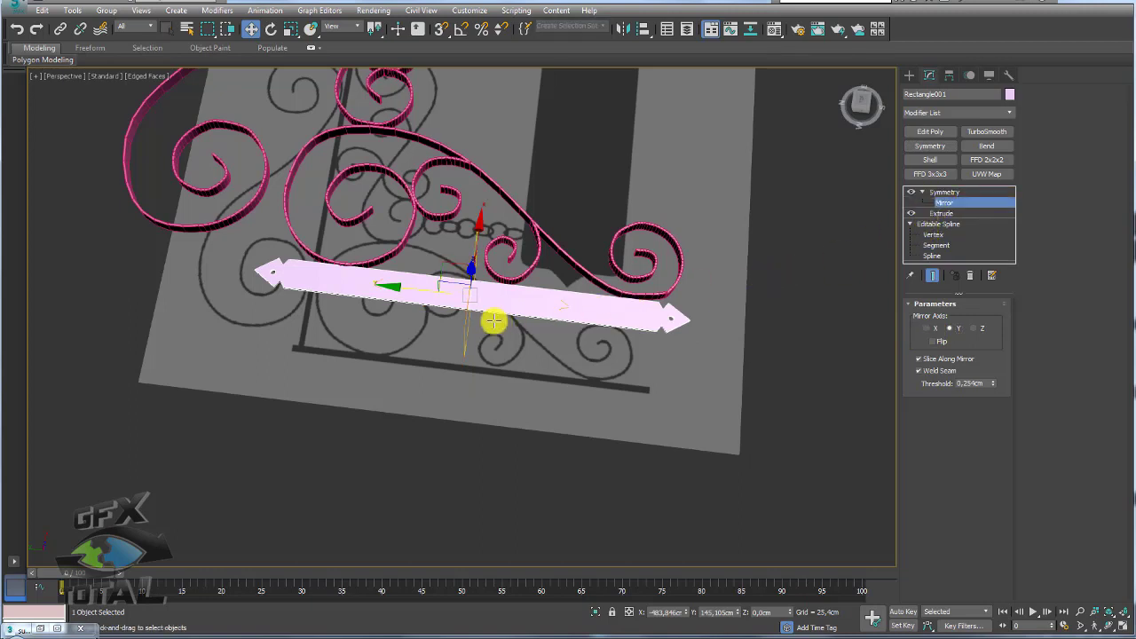
drag(417, 291, 429, 296)
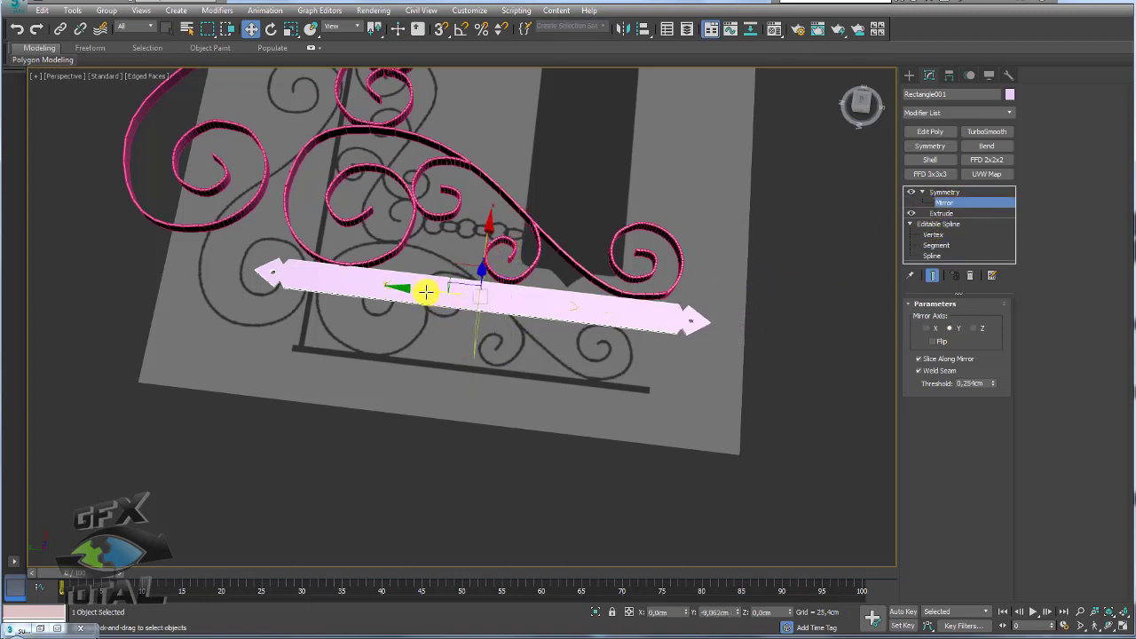
click(939, 191)
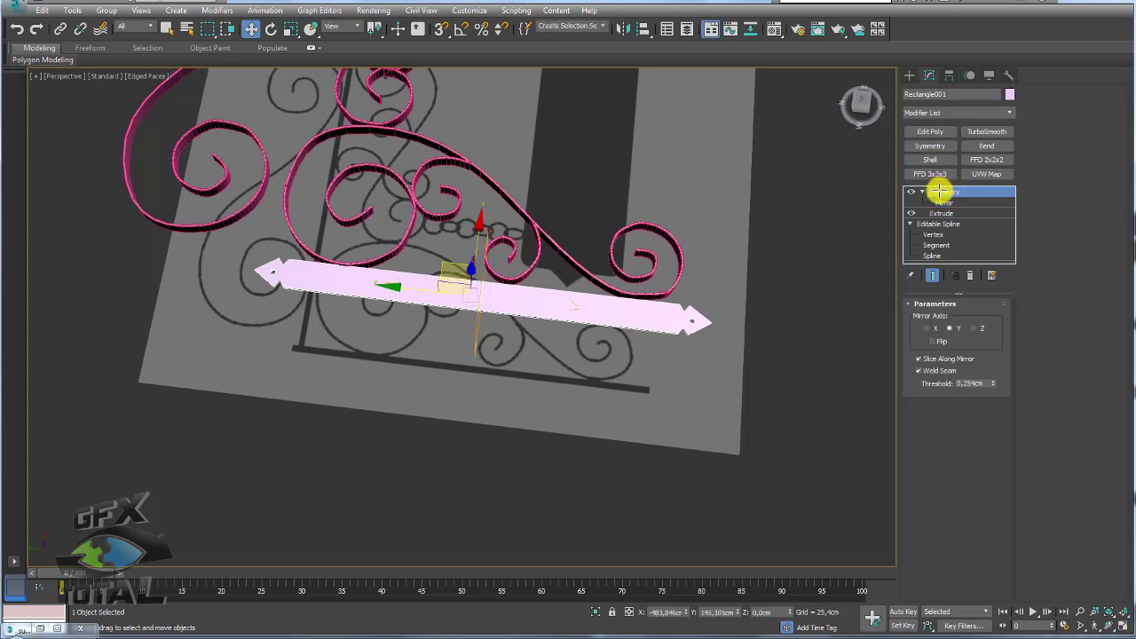
Step: Rotate the plank 90° about Y onto its edge
key(e)
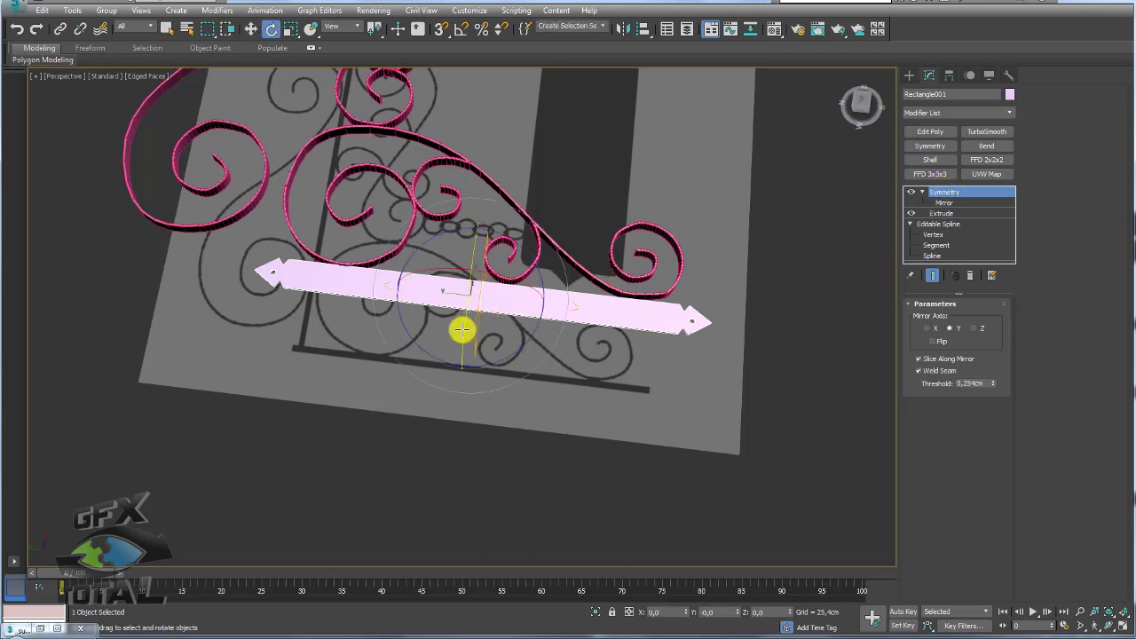
drag(472, 313, 482, 291)
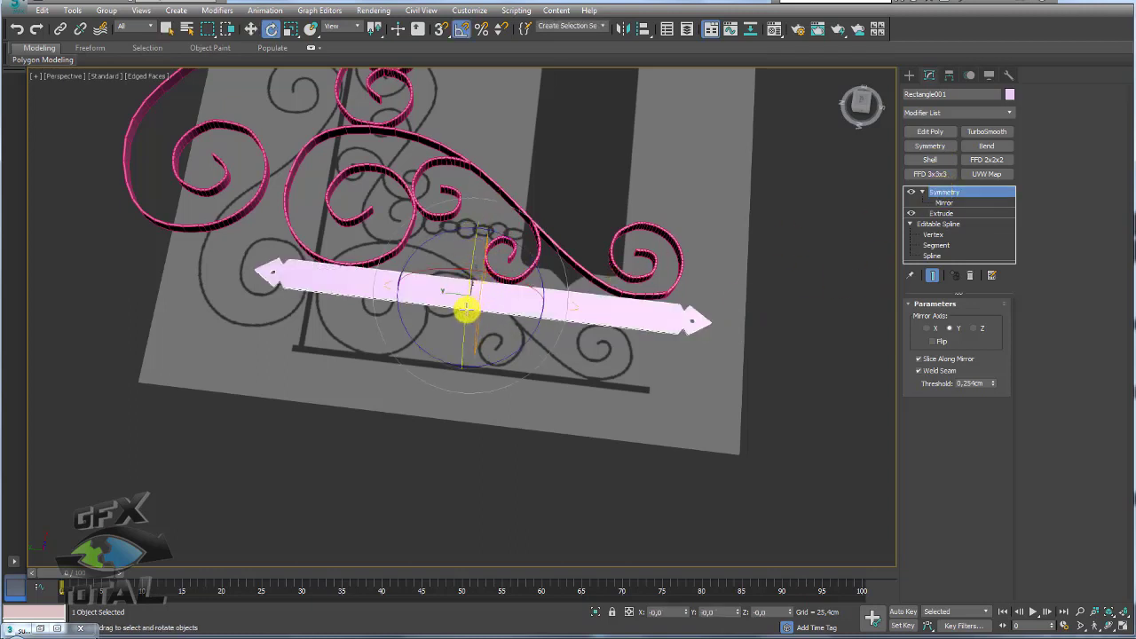
drag(464, 298, 480, 259)
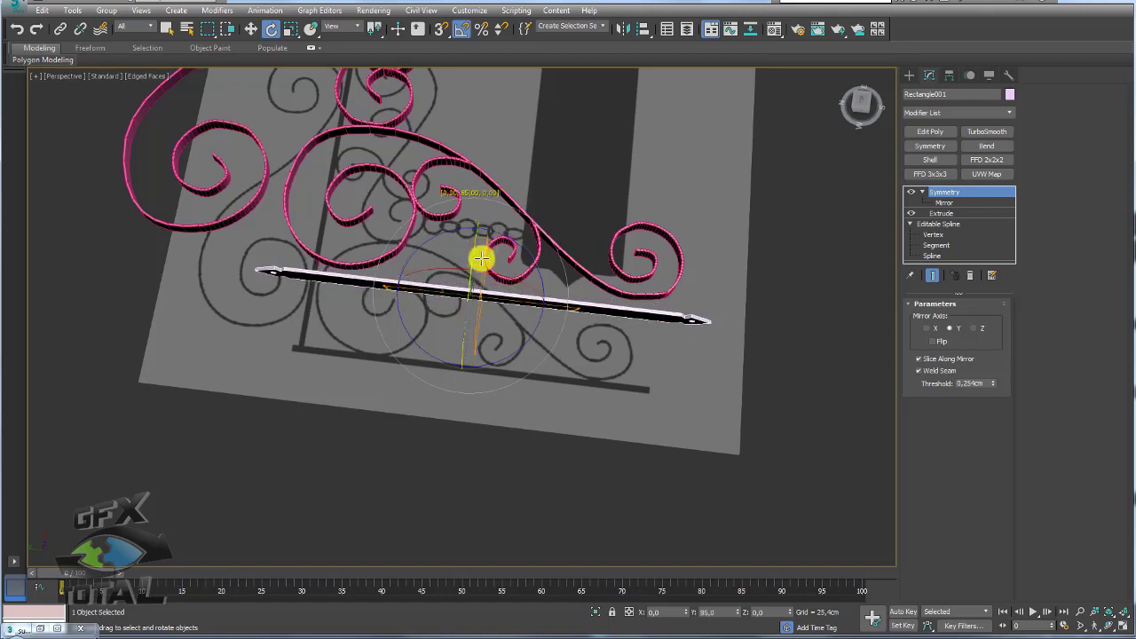
drag(480, 259, 481, 256)
mouse_move(481, 255)
alt+middle_down()
mouse_move(546, 366)
mouse_move(477, 338)
alt+middle_up()
scroll(482, 350, up, 2)
scroll(537, 342, down, 4)
scroll(470, 371, up, 5)
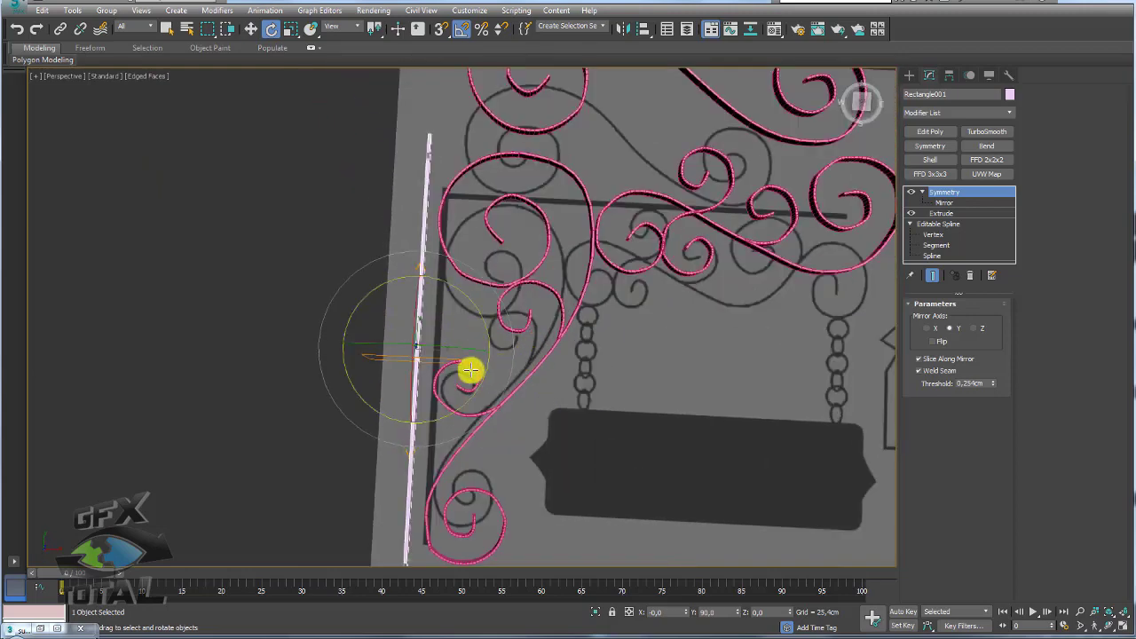
Step: Move the plank along X until it stands beside the pink scrollwork
key(w)
drag(466, 355, 486, 352)
mouse_move(485, 356)
alt+middle_down()
mouse_move(500, 441)
mouse_move(532, 329)
mouse_move(530, 357)
mouse_move(447, 319)
mouse_move(446, 342)
mouse_move(495, 368)
mouse_move(479, 286)
alt+middle_up()
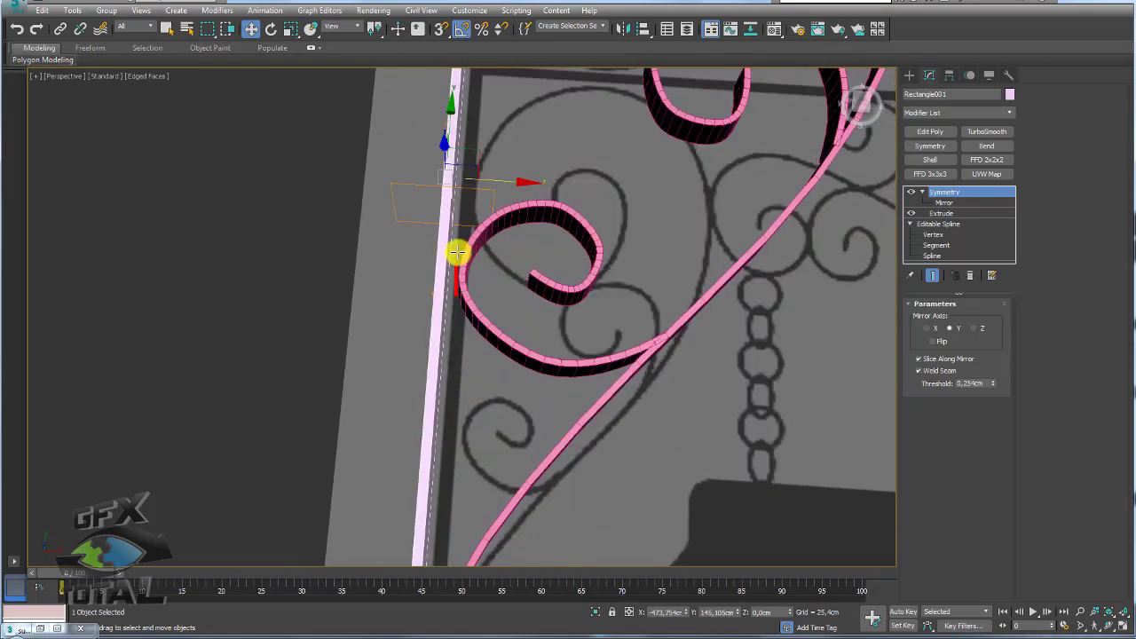
scroll(500, 342, down, 2)
scroll(490, 408, down, 2)
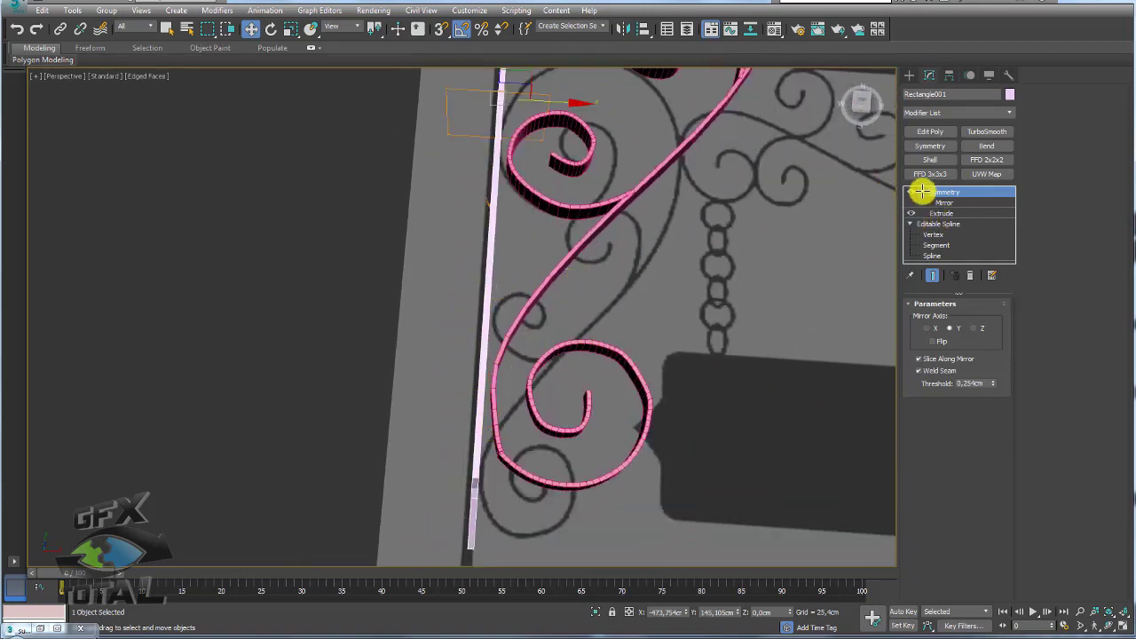
Step: Weld the arabesco scroll's two end vertices into one Bezier vertex, shown as a thin line
click(561, 264)
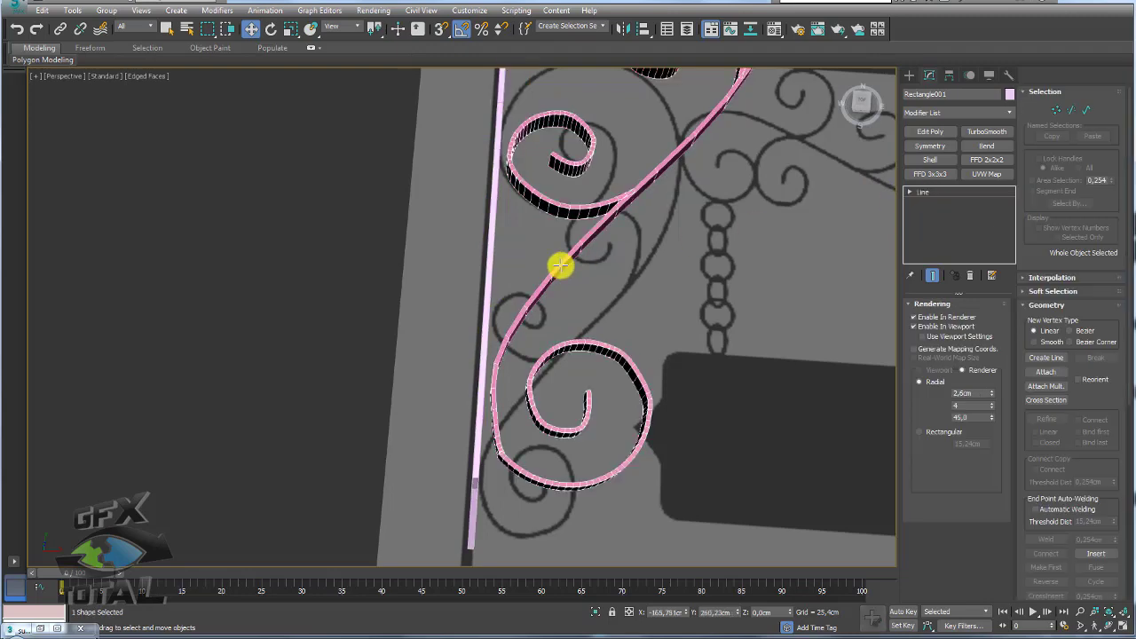
click(1054, 110)
scroll(532, 343, up, 2)
scroll(456, 347, up, 2)
scroll(390, 335, up, 2)
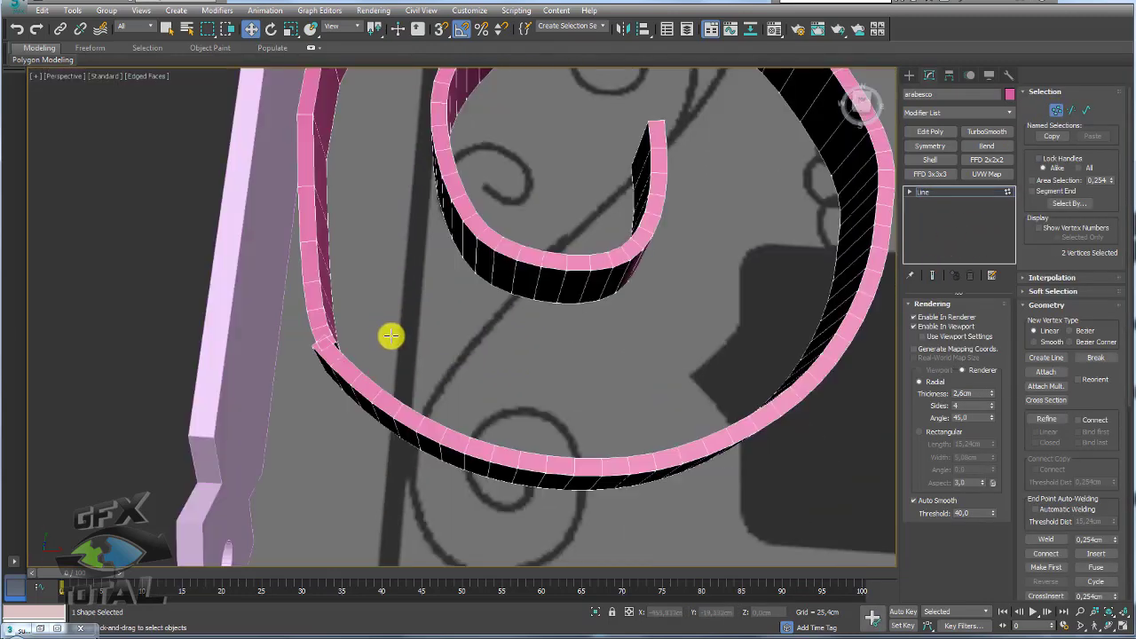
drag(309, 373, 355, 330)
click(913, 327)
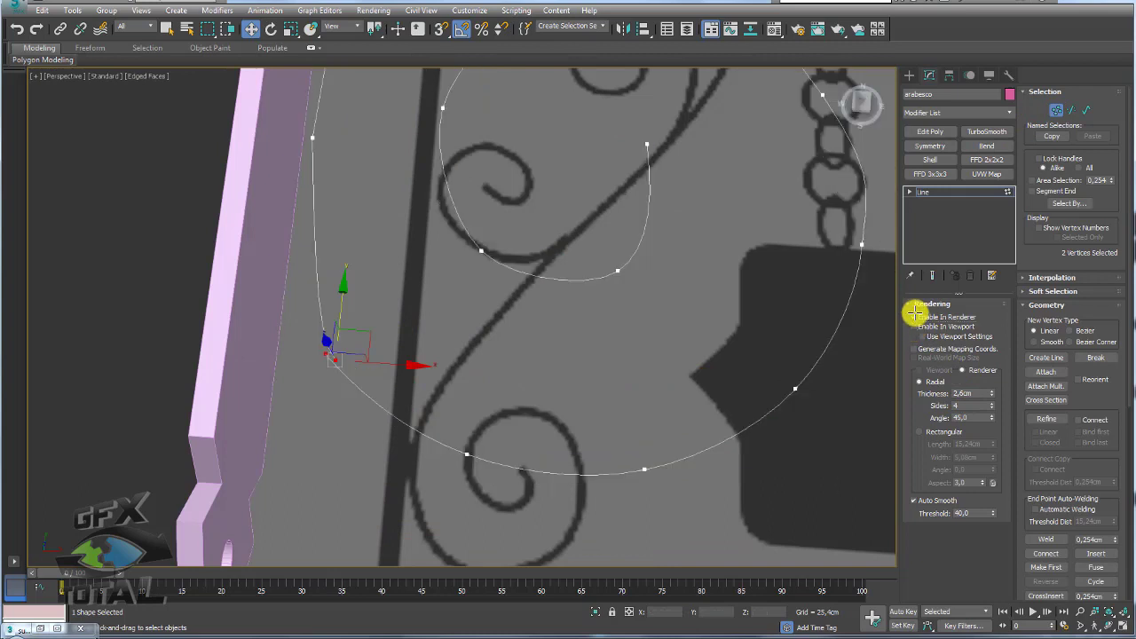
mouse_move(369, 383)
middle_down()
mouse_move(364, 396)
mouse_move(410, 426)
middle_up()
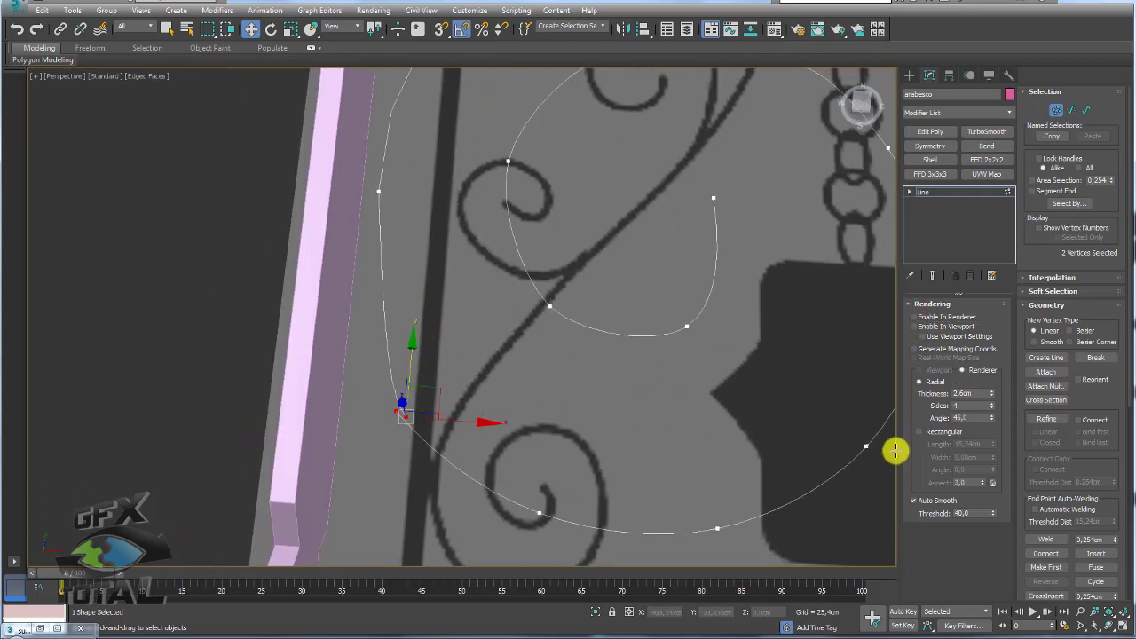
scroll(1095, 373, down, 3)
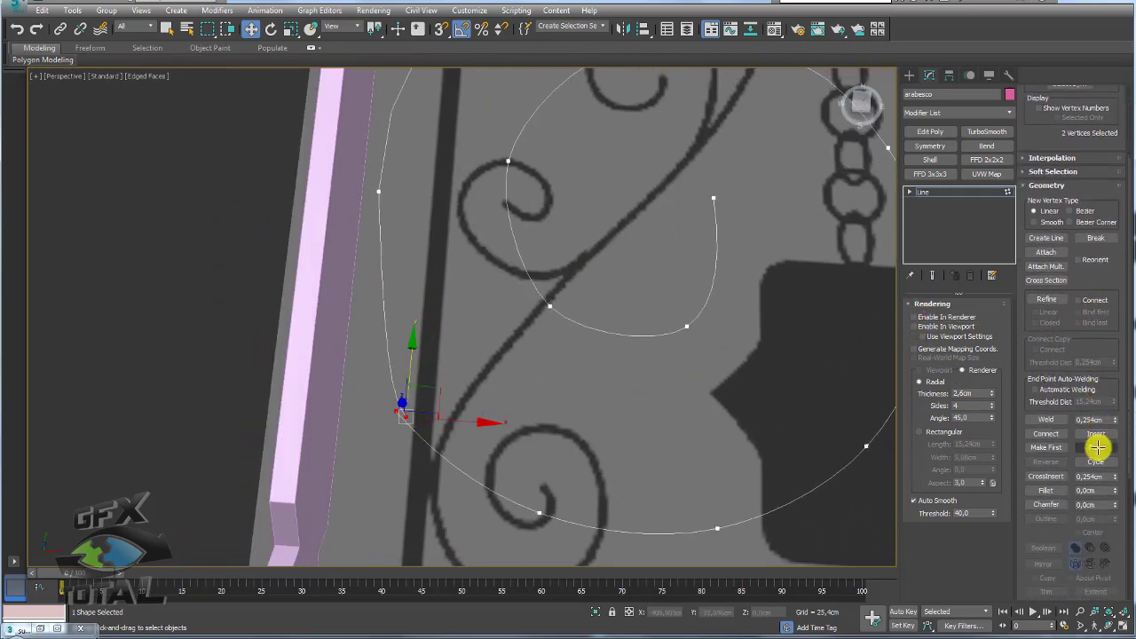
click(1096, 447)
click(1046, 418)
right_click(402, 419)
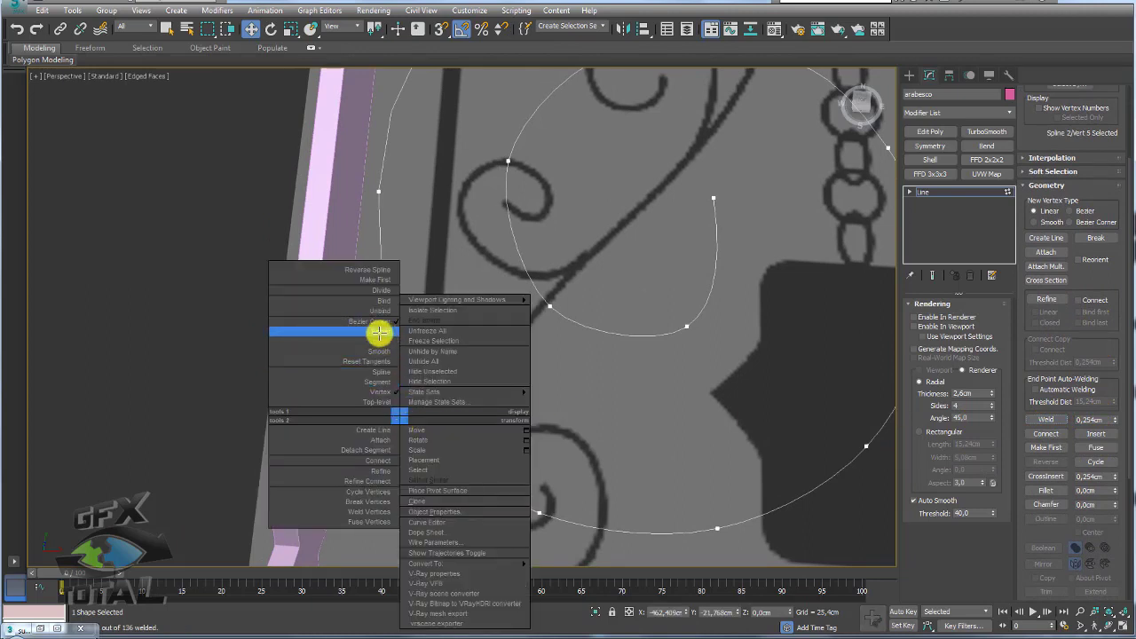
click(379, 337)
Step: Raise the welded vertex, then nudge it in Top view to reshape the lower spiral
key(e)
key(r)
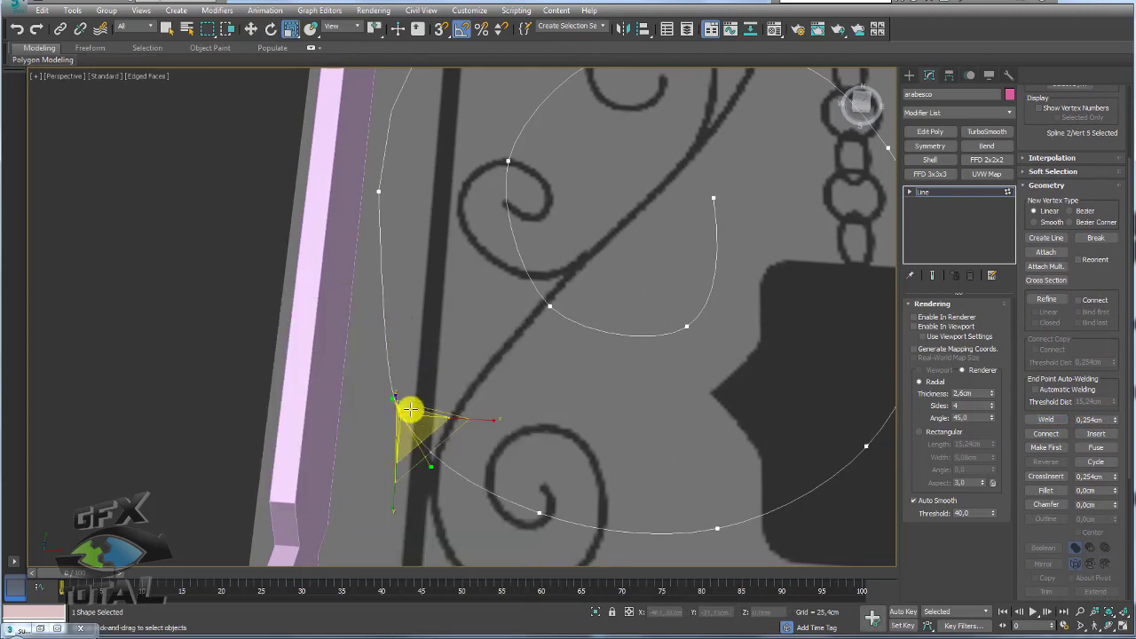
key(w)
drag(432, 398, 424, 372)
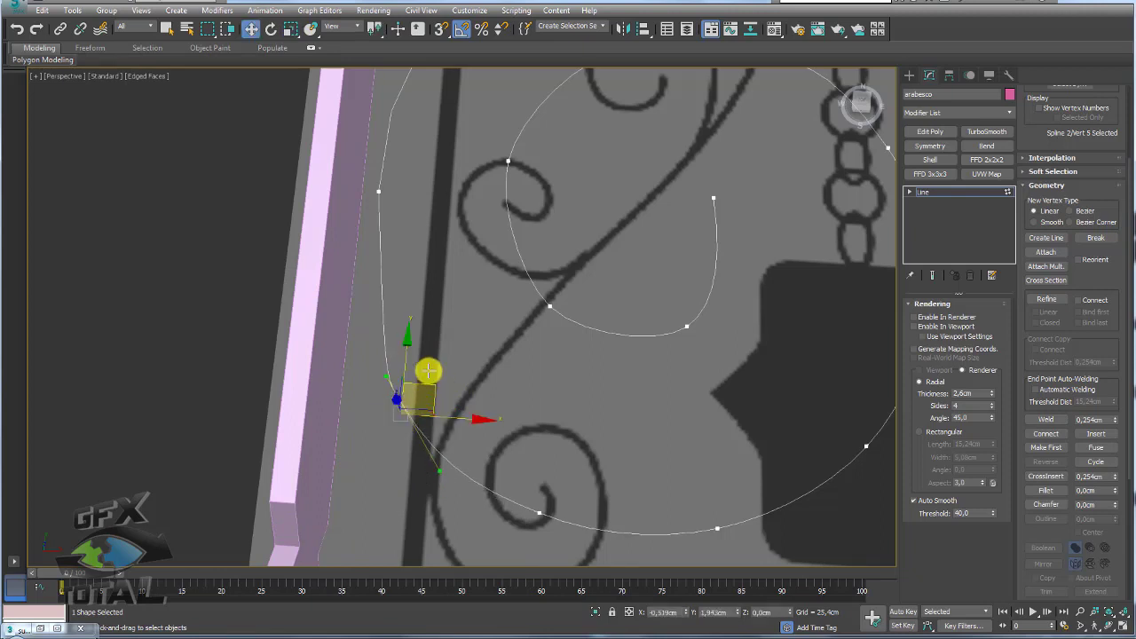
key(t)
middle_drag(421, 373, 474, 264)
scroll(588, 222, up, 3)
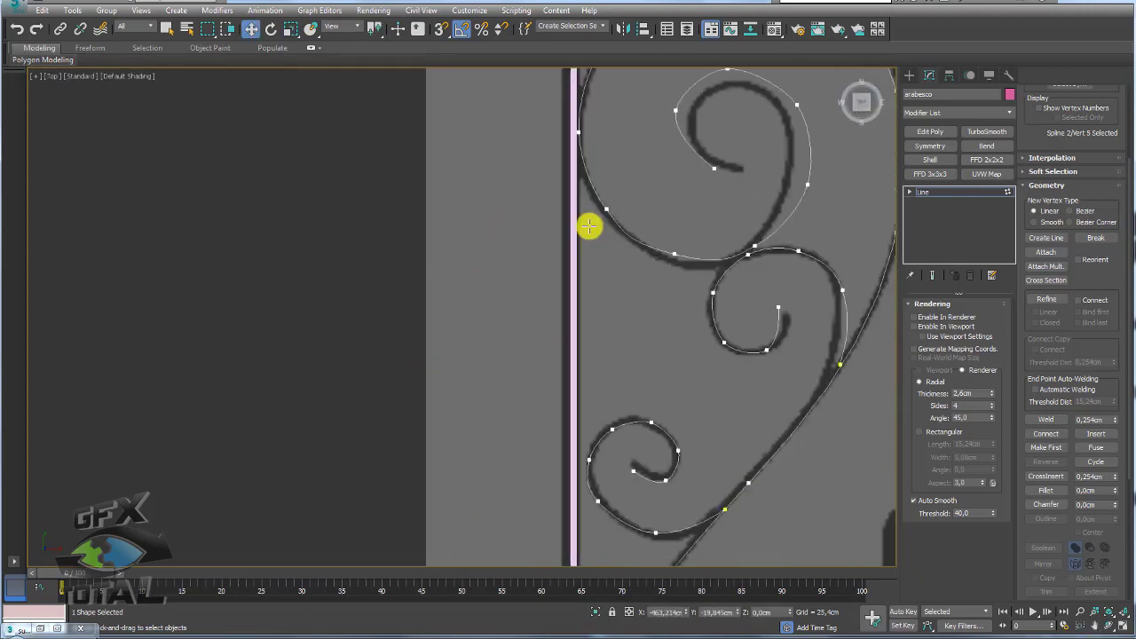
scroll(605, 356, up, 4)
scroll(605, 357, down, 5)
middle_drag(608, 423, 518, 398)
scroll(499, 350, up, 5)
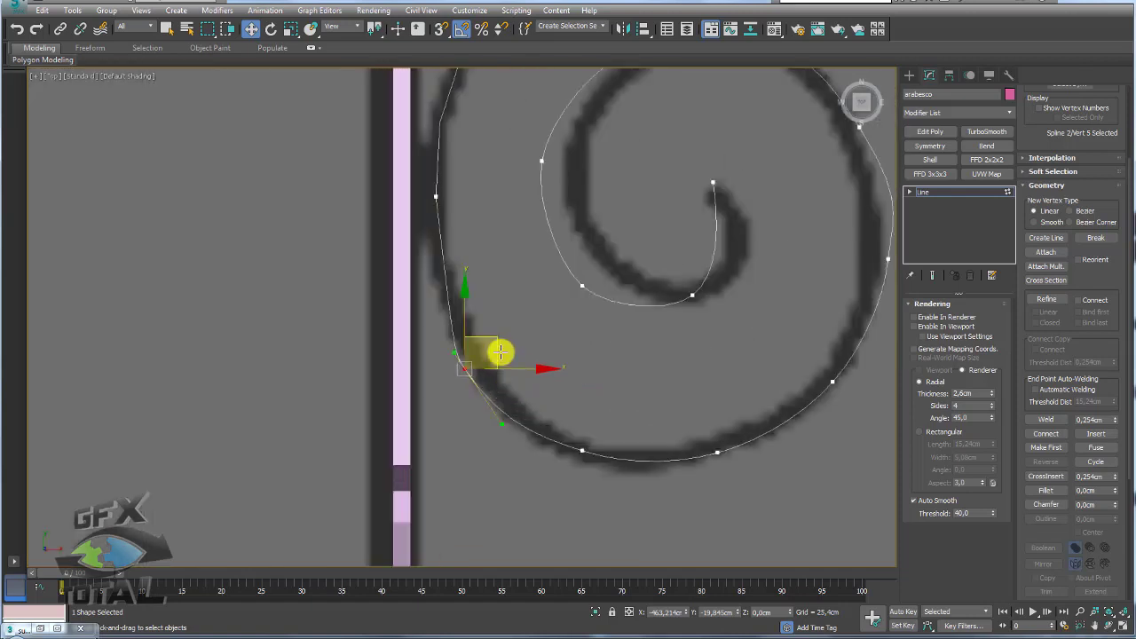
drag(486, 322, 479, 324)
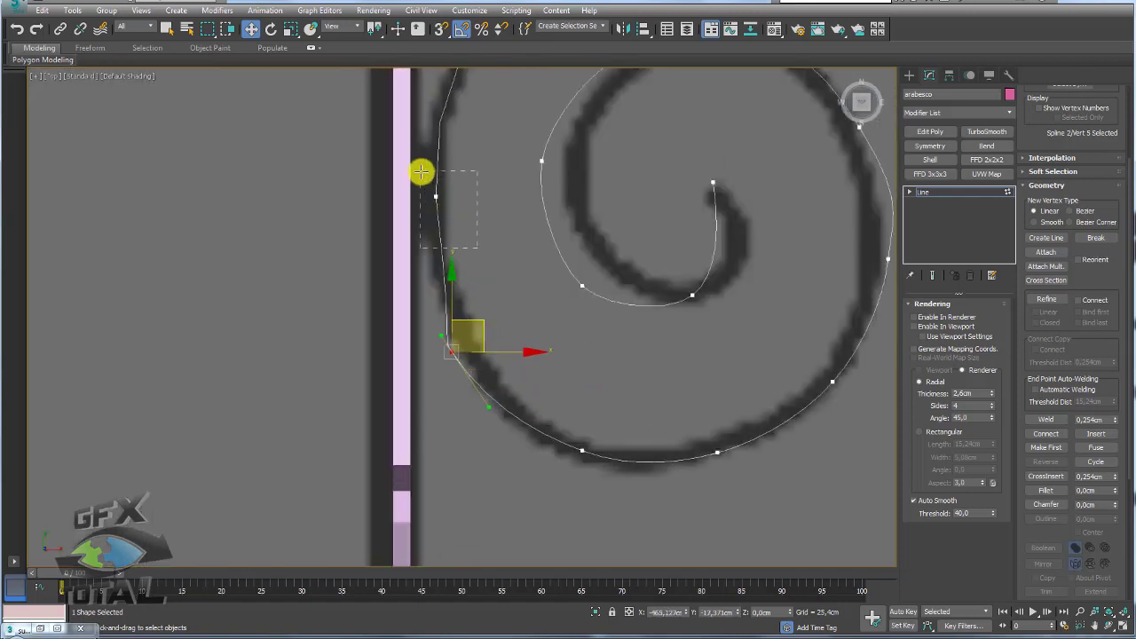
Step: Rotate the tangent handles of the spiral vertex beside the post to follow the reference scroll
drag(476, 247, 421, 171)
scroll(464, 114, down, 3)
middle_drag(464, 115, 467, 314)
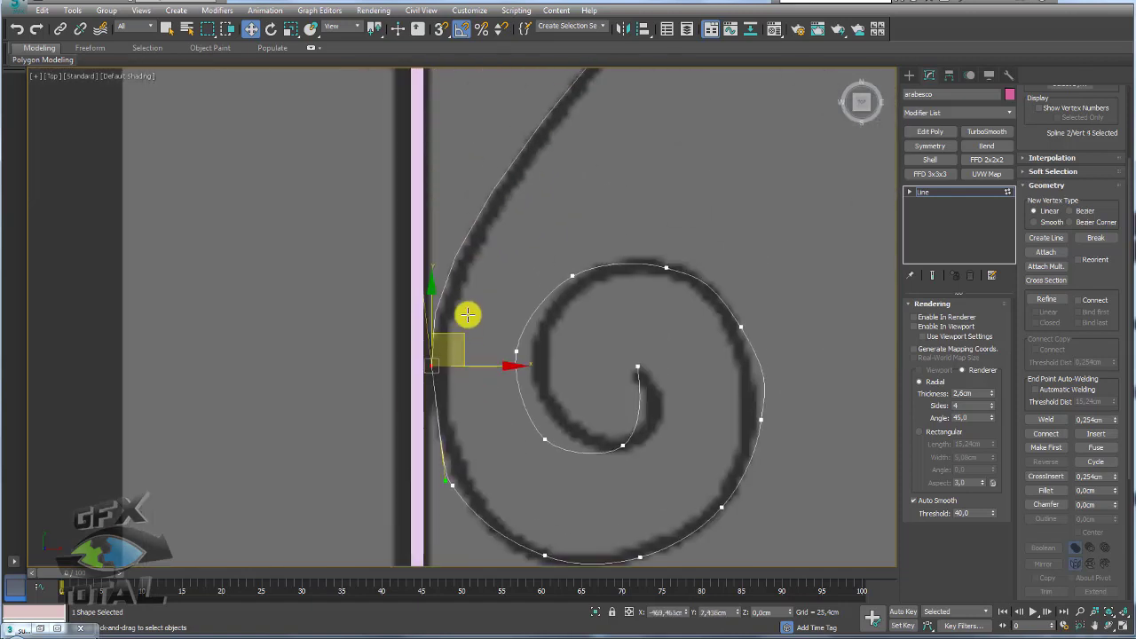
key(e)
mouse_move(469, 305)
mouse_down()
mouse_move(487, 313)
mouse_move(464, 327)
mouse_move(464, 277)
mouse_up()
key(w)
key(e)
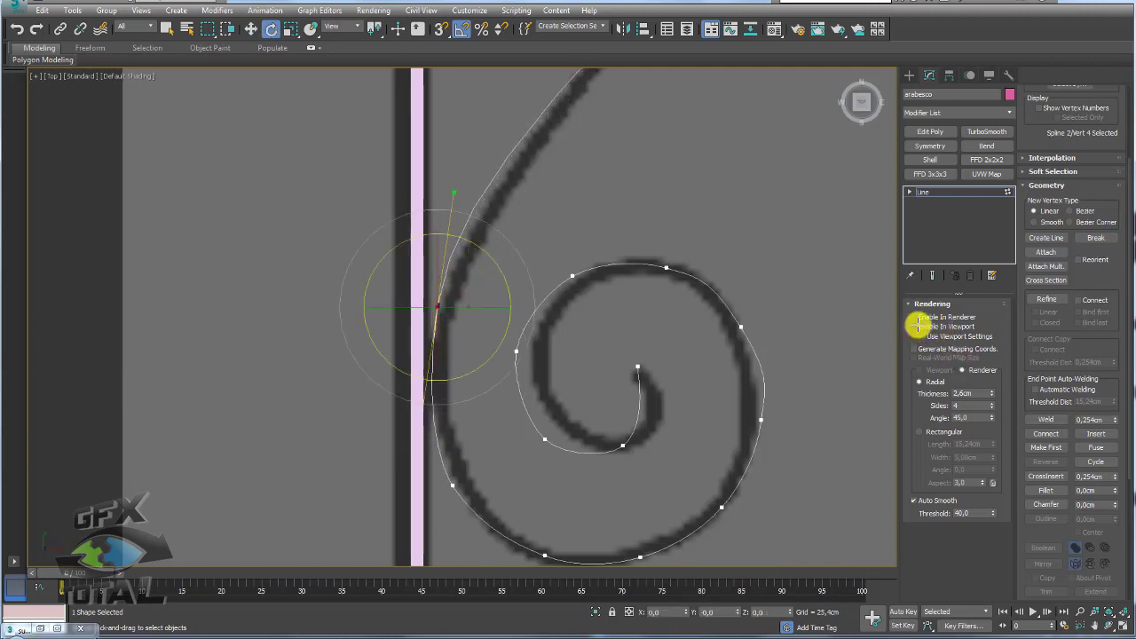
Step: Show the arabesco as thick tubes and nudge a vertex to refine the upper curve
click(914, 327)
key(w)
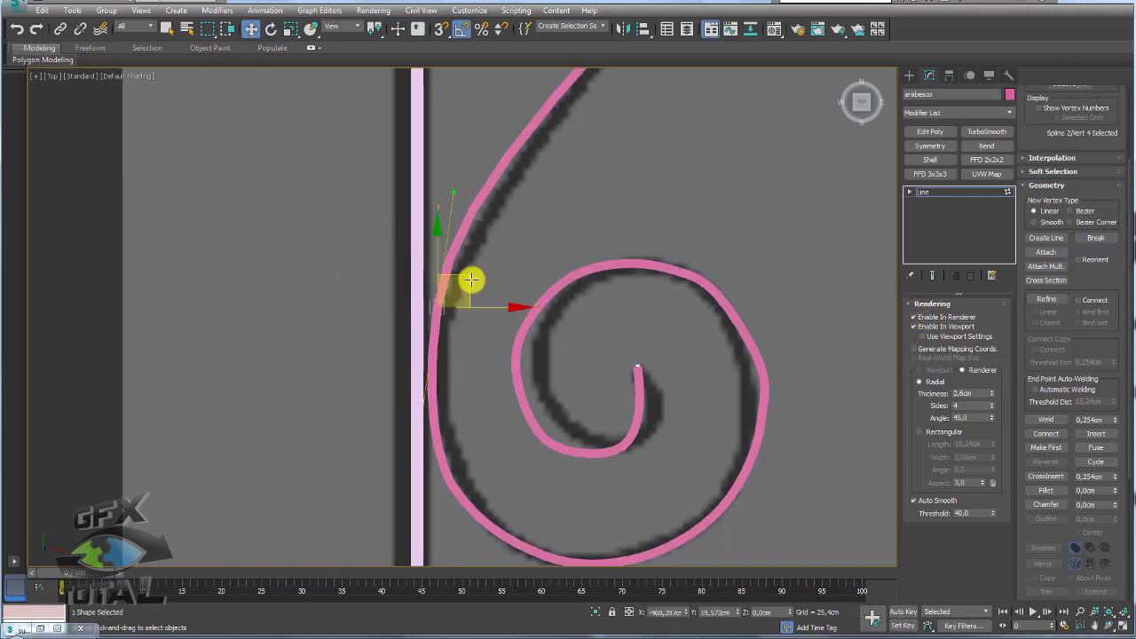
drag(470, 284, 461, 275)
scroll(524, 200, down, 3)
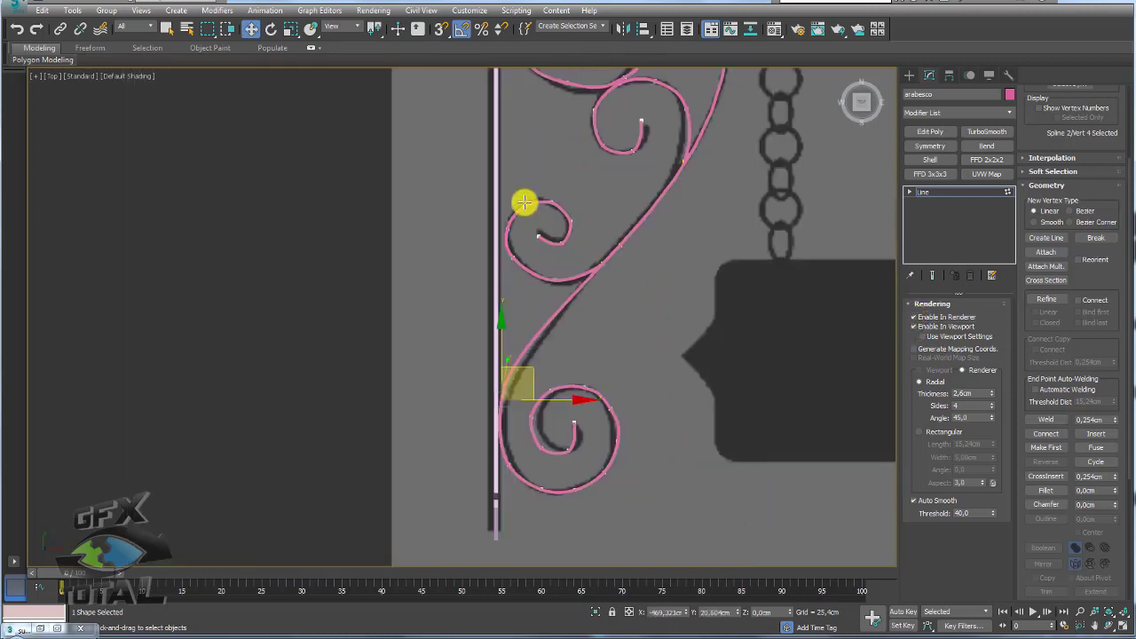
scroll(514, 311, up, 2)
Step: Pull the small curl's left side outward and adjust vertices on the large and upper curls
click(496, 369)
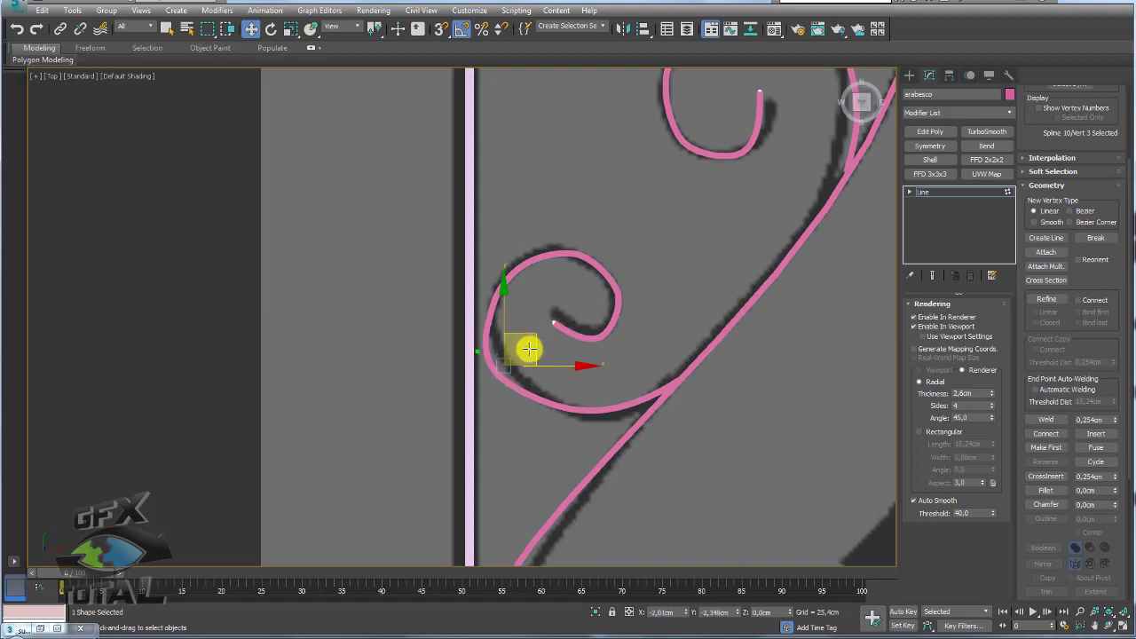
drag(532, 335, 461, 255)
drag(522, 277, 512, 270)
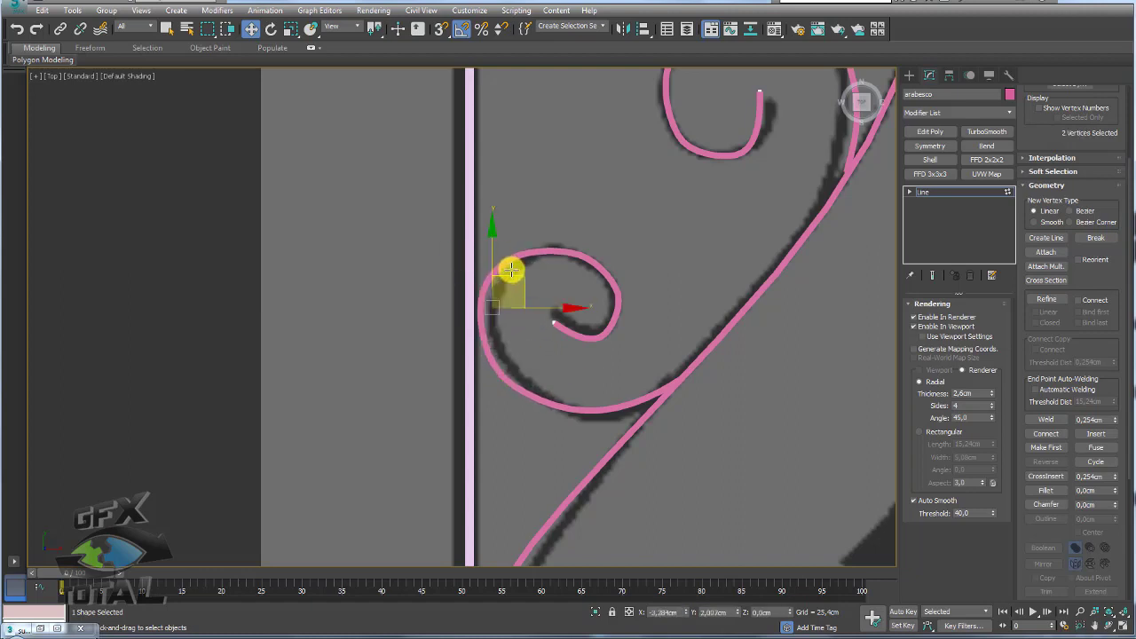
click(574, 236)
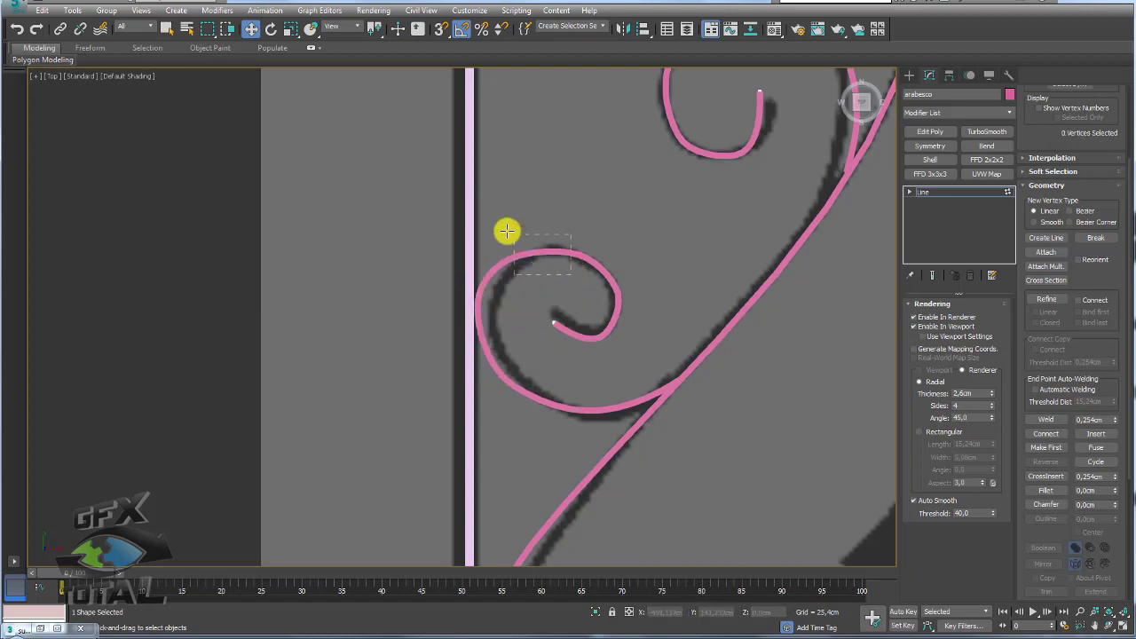
drag(507, 231, 598, 281)
scroll(604, 223, down, 3)
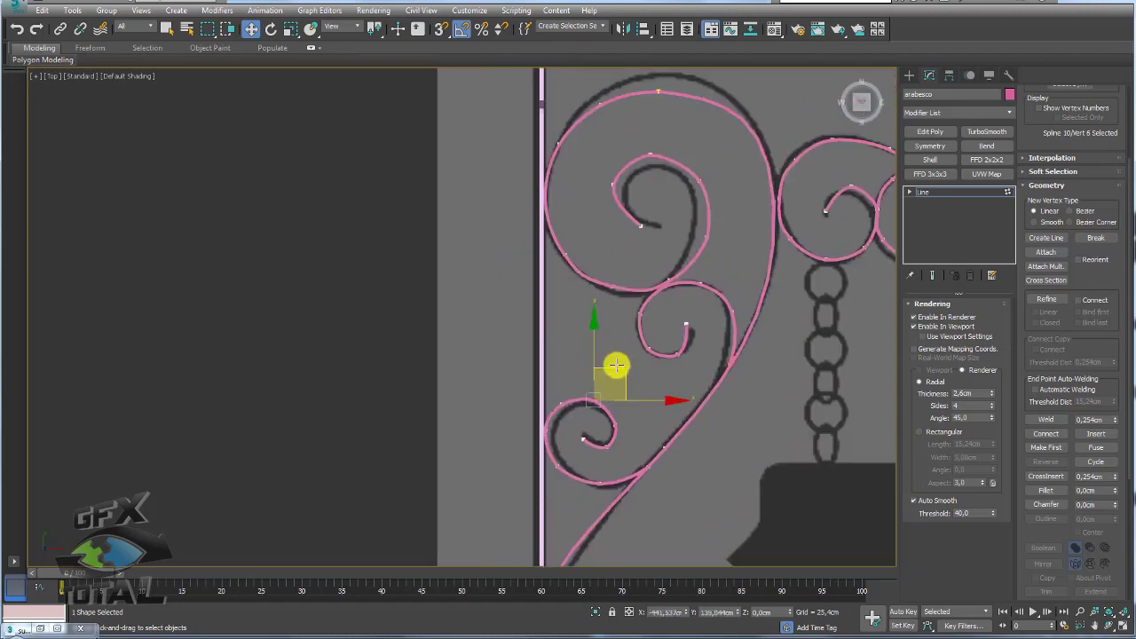
scroll(591, 245, up, 4)
drag(488, 291, 489, 292)
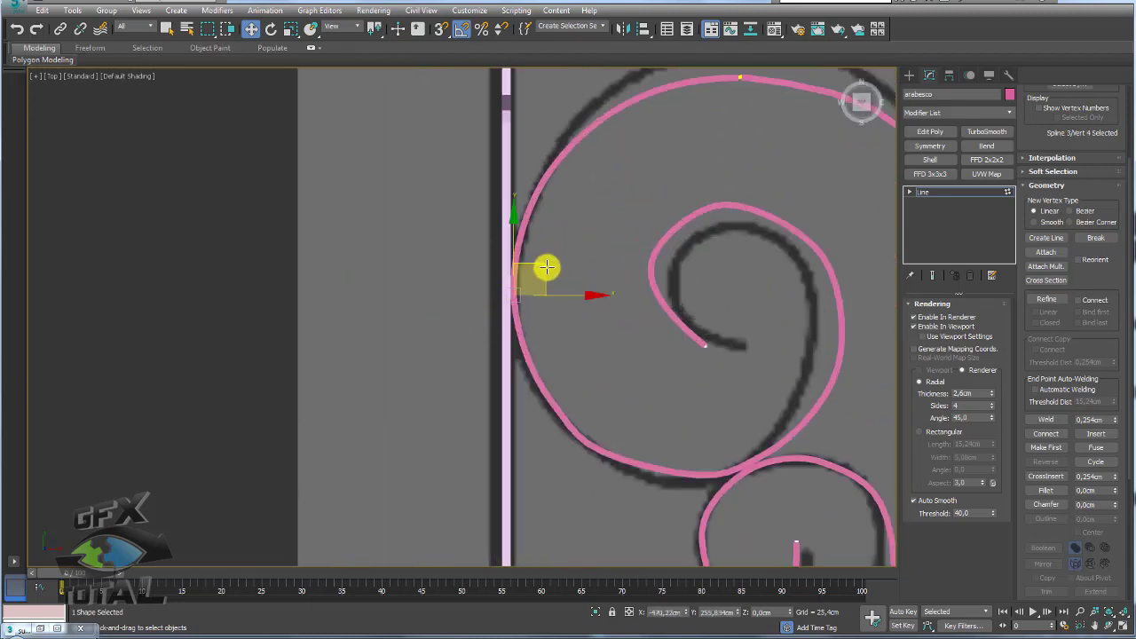
scroll(581, 203, down, 3)
scroll(596, 252, up, 2)
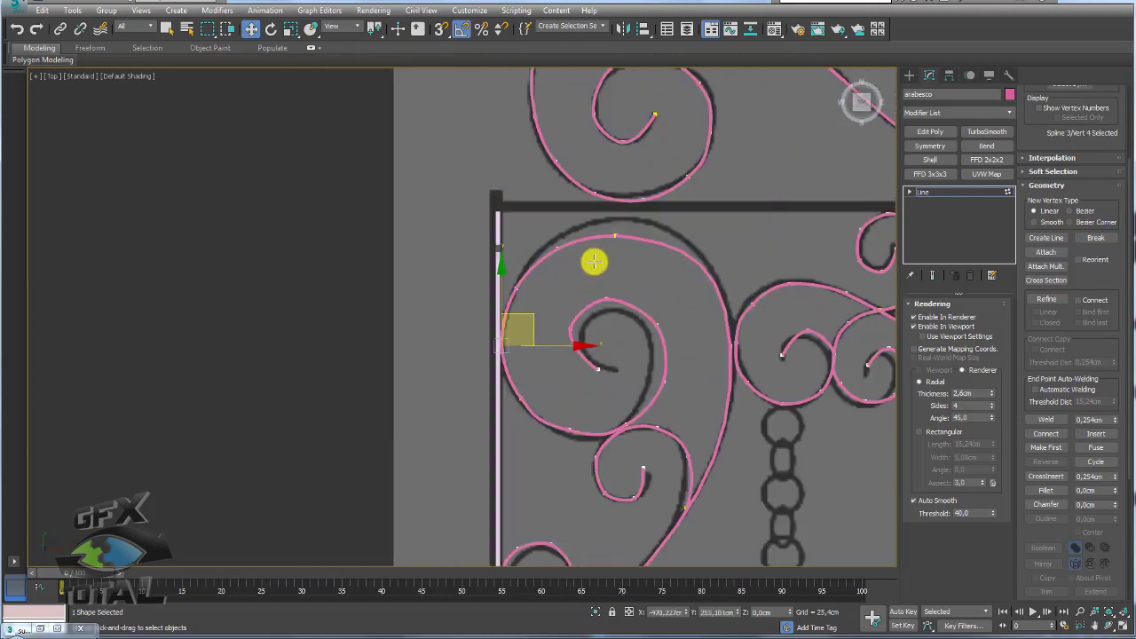
scroll(594, 261, up, 3)
click(616, 200)
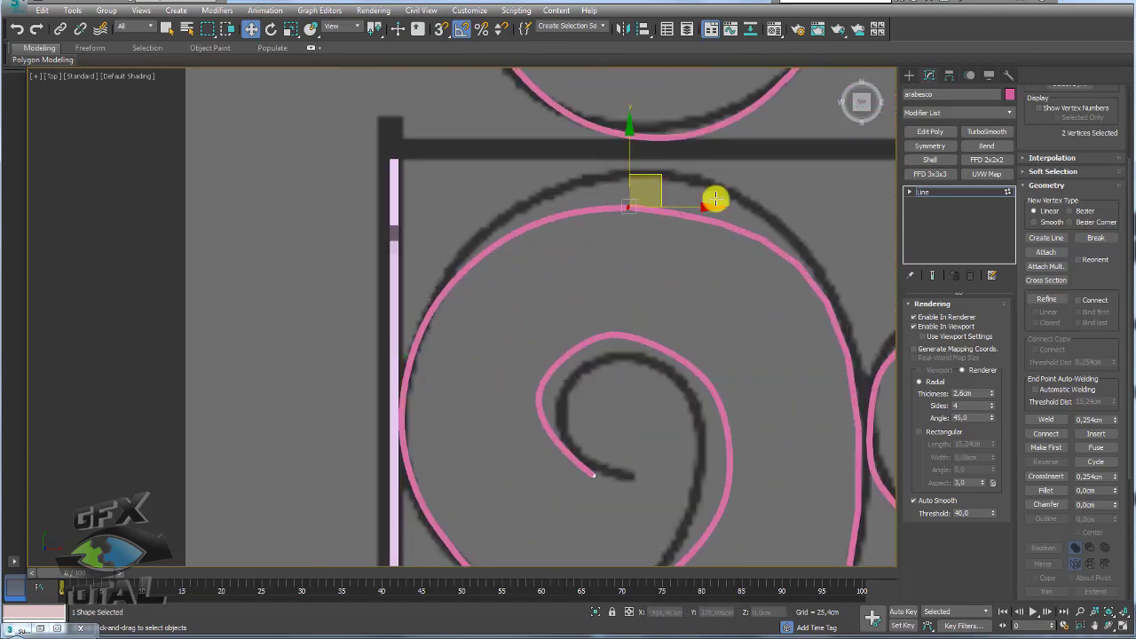
Step: Leave Vertex sub-object level to work on the whole arabesco line
click(920, 191)
scroll(654, 203, down, 3)
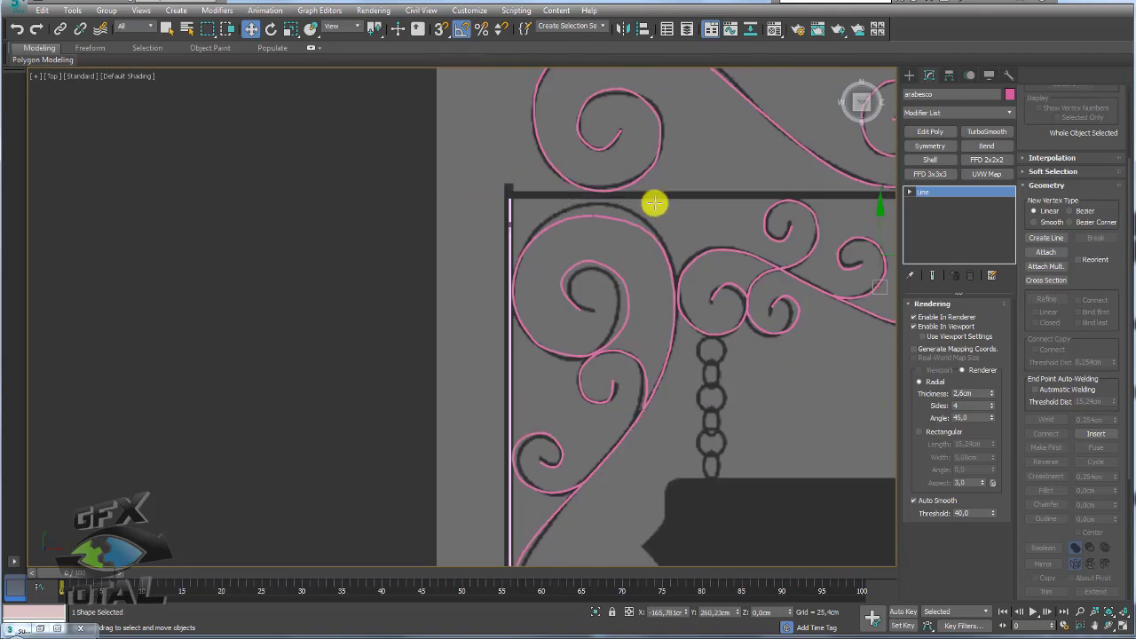
scroll(576, 251, up, 1)
scroll(536, 241, down, 1)
scroll(535, 241, up, 1)
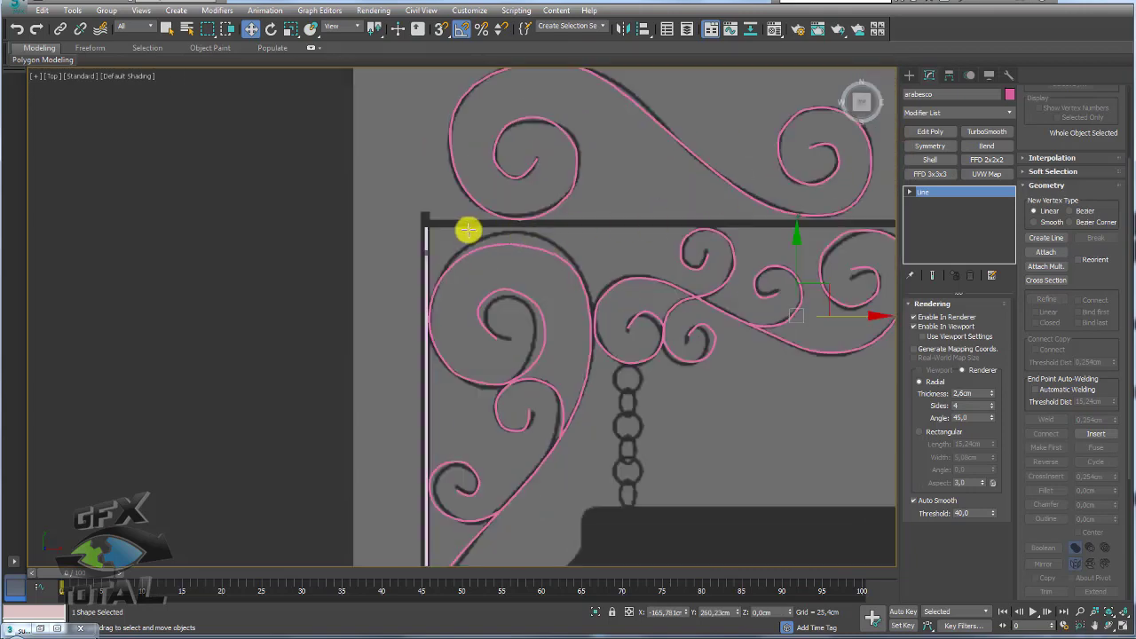
Step: Shift-clone the post in Perspective view as Rectangle002 and remove its Symmetry modifier
click(426, 251)
key(p)
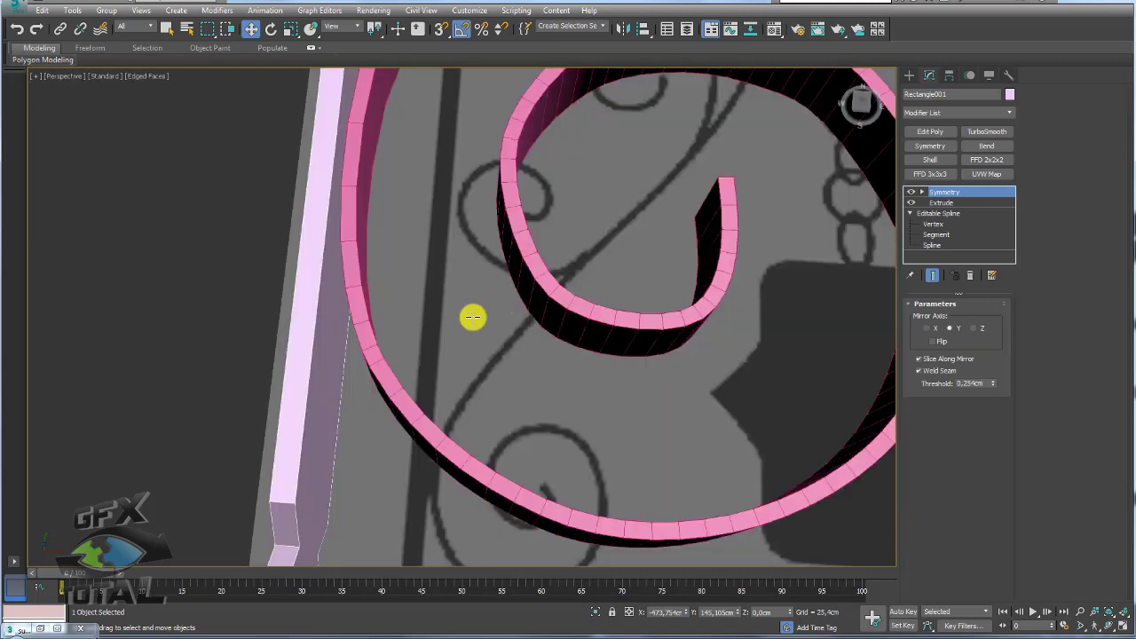
shift+drag(519, 280, 362, 278)
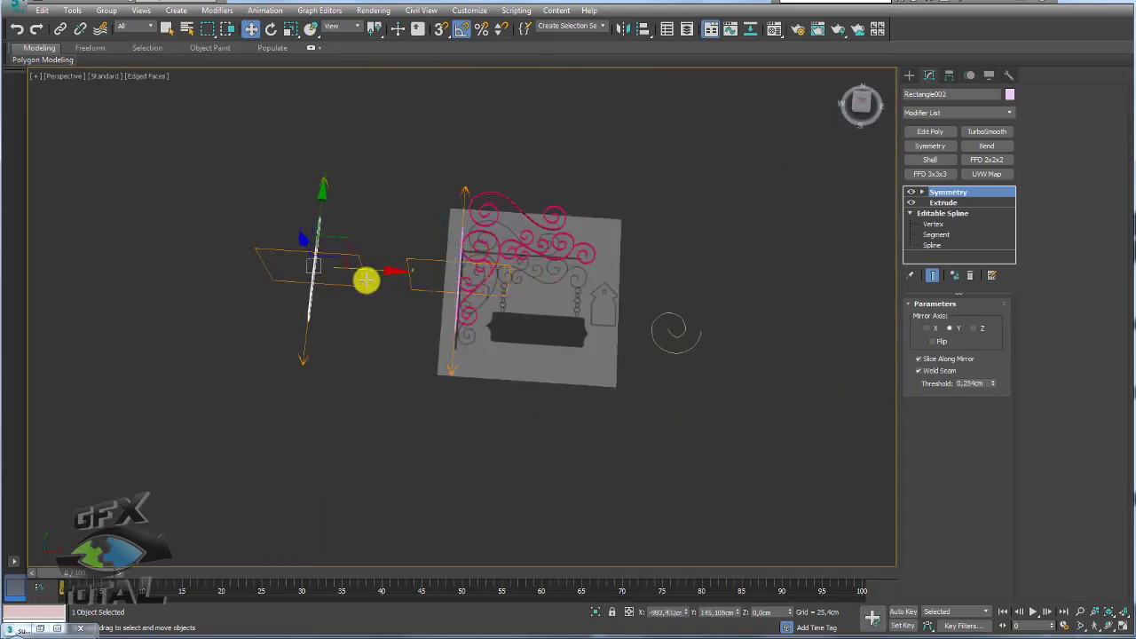
click(563, 373)
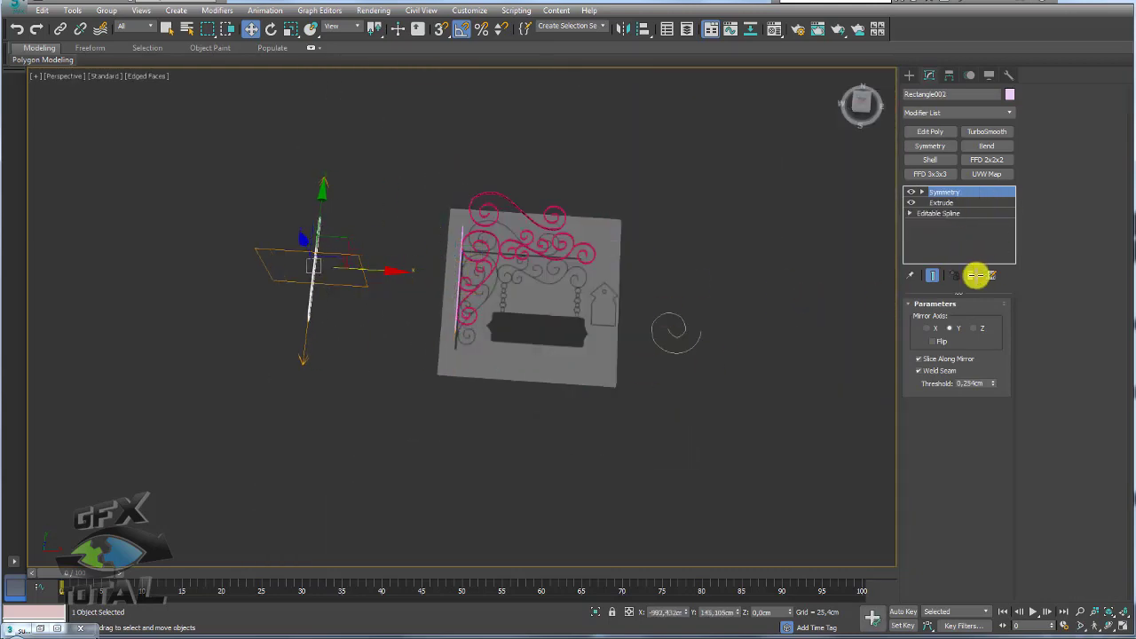
click(974, 275)
Step: Rotate Rectangle002 so it lies horizontally across the top of the sign
key(e)
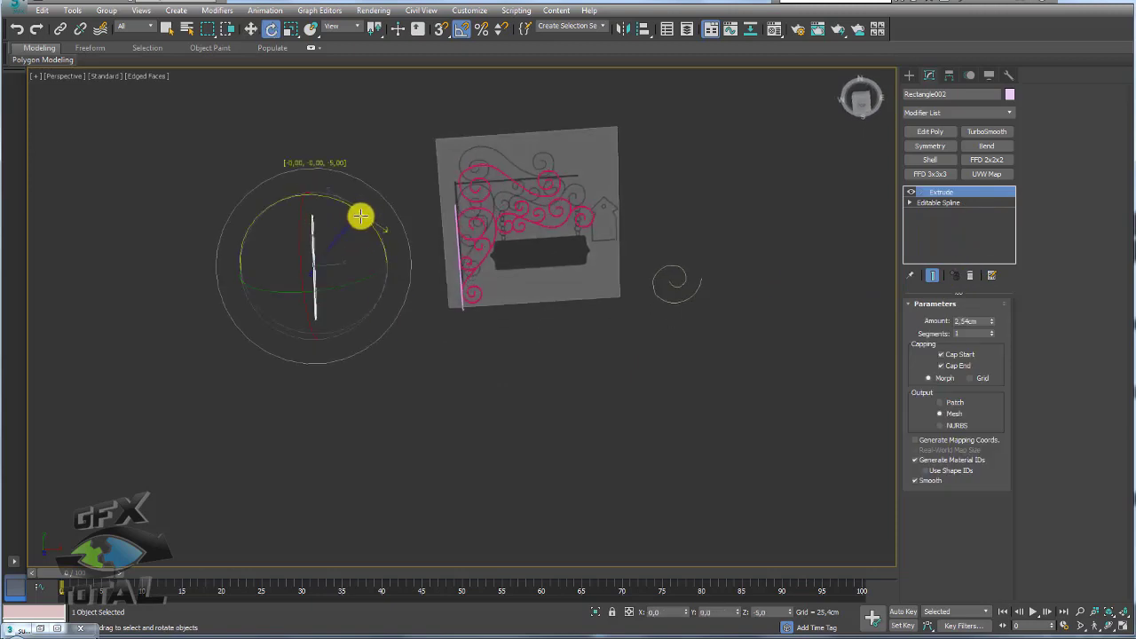
mouse_move(360, 216)
mouse_down()
mouse_move(392, 258)
mouse_move(540, 172)
mouse_up()
key(w)
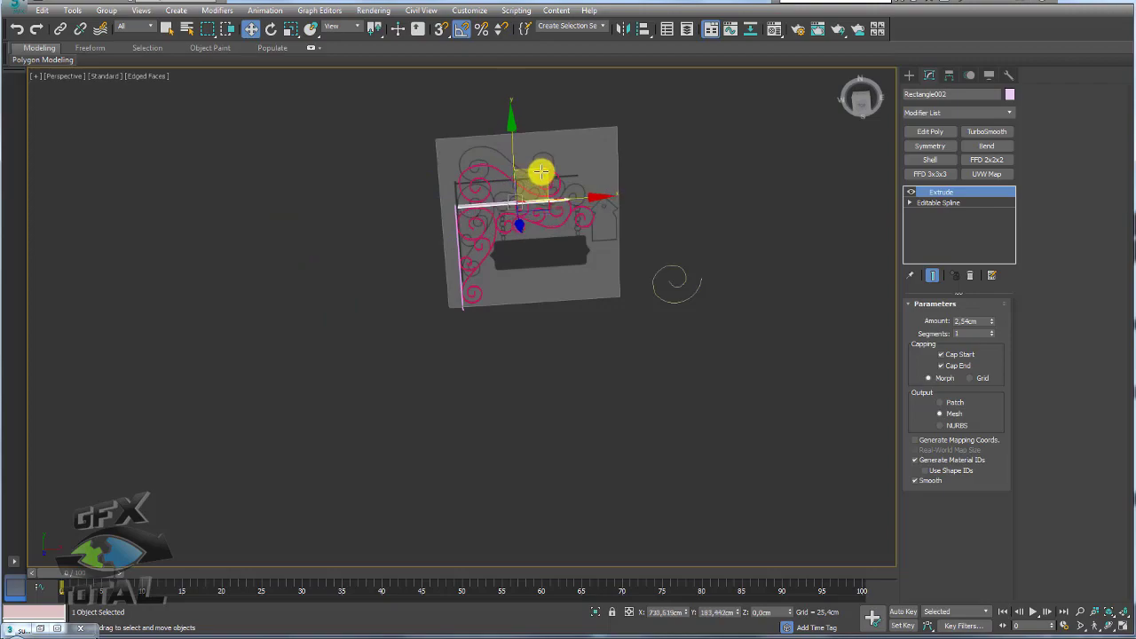
scroll(538, 208, up, 5)
mouse_move(506, 258)
alt+middle_down()
mouse_move(471, 304)
mouse_move(511, 278)
mouse_move(518, 228)
mouse_move(458, 186)
mouse_move(400, 178)
mouse_move(580, 199)
alt+middle_up()
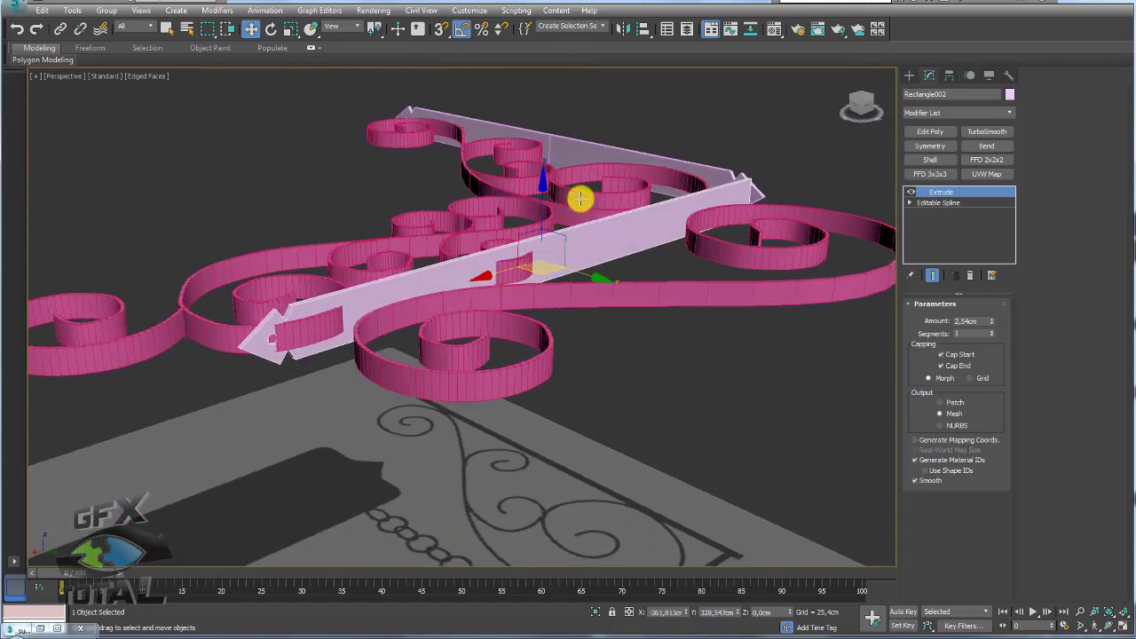
Step: Scale Rectangle002's outline Spline 1 along Z at Spline level
click(910, 202)
click(932, 234)
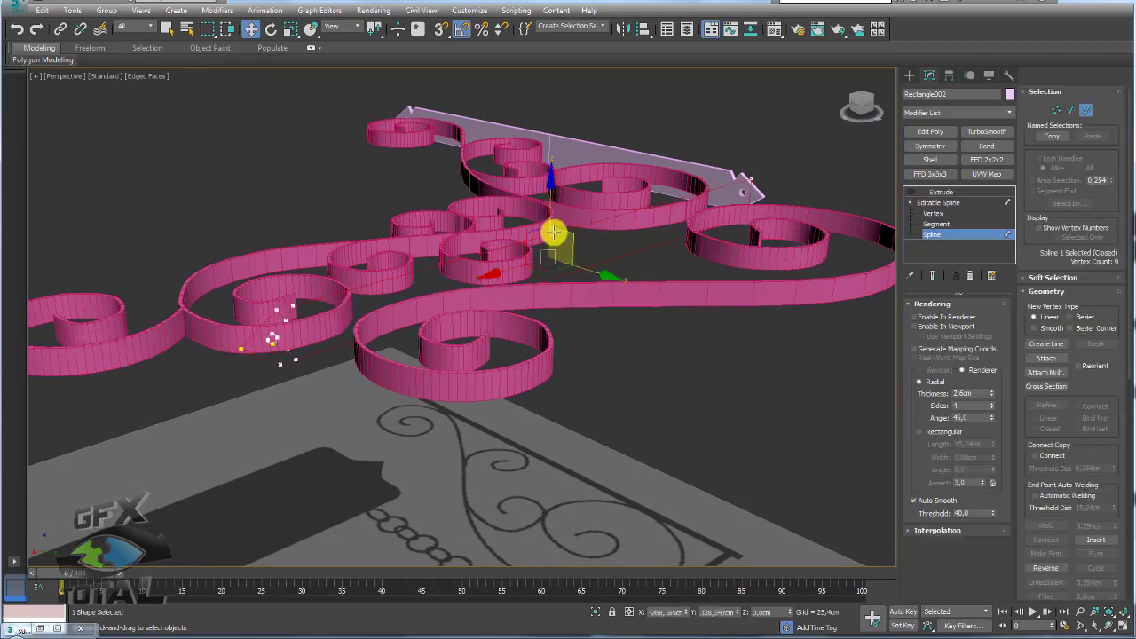
key(r)
mouse_move(553, 190)
mouse_down()
mouse_move(550, 178)
mouse_move(551, 200)
mouse_up()
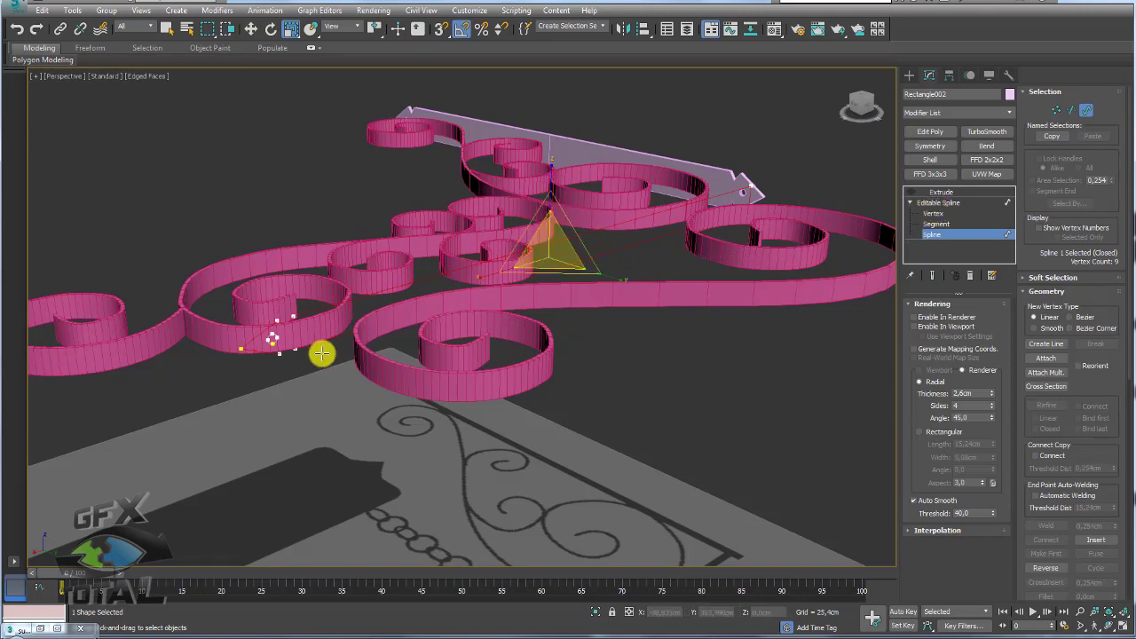
alt+middle_drag(321, 353, 311, 361)
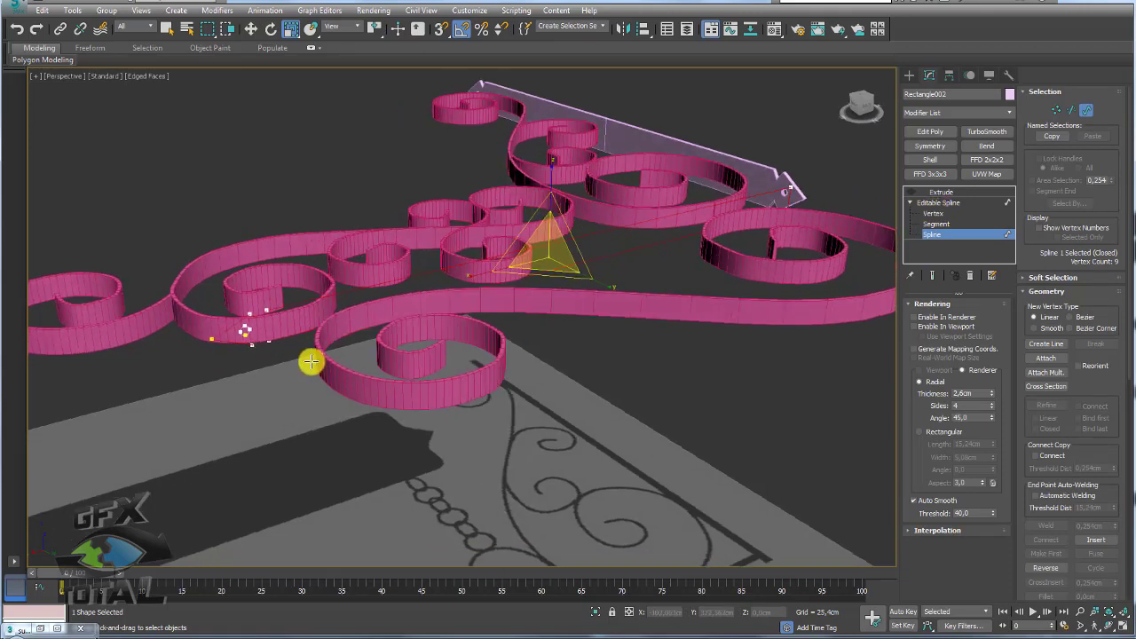
Step: Select and reposition the arrow-tip vertices at the rail's left end
click(932, 213)
scroll(328, 298, up, 3)
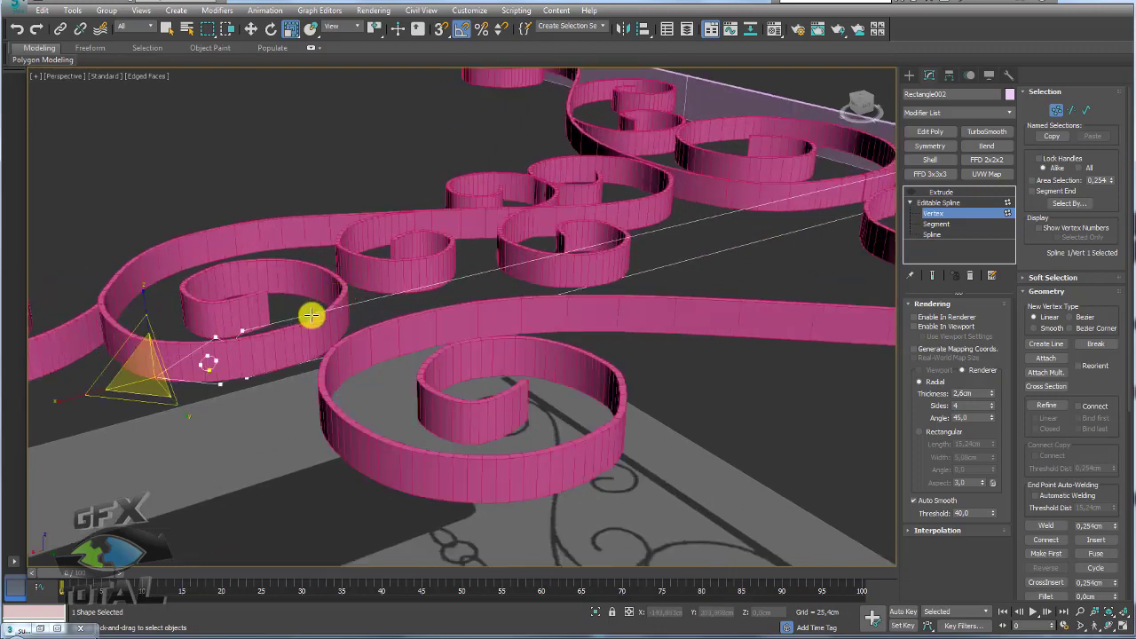
drag(255, 389, 235, 317)
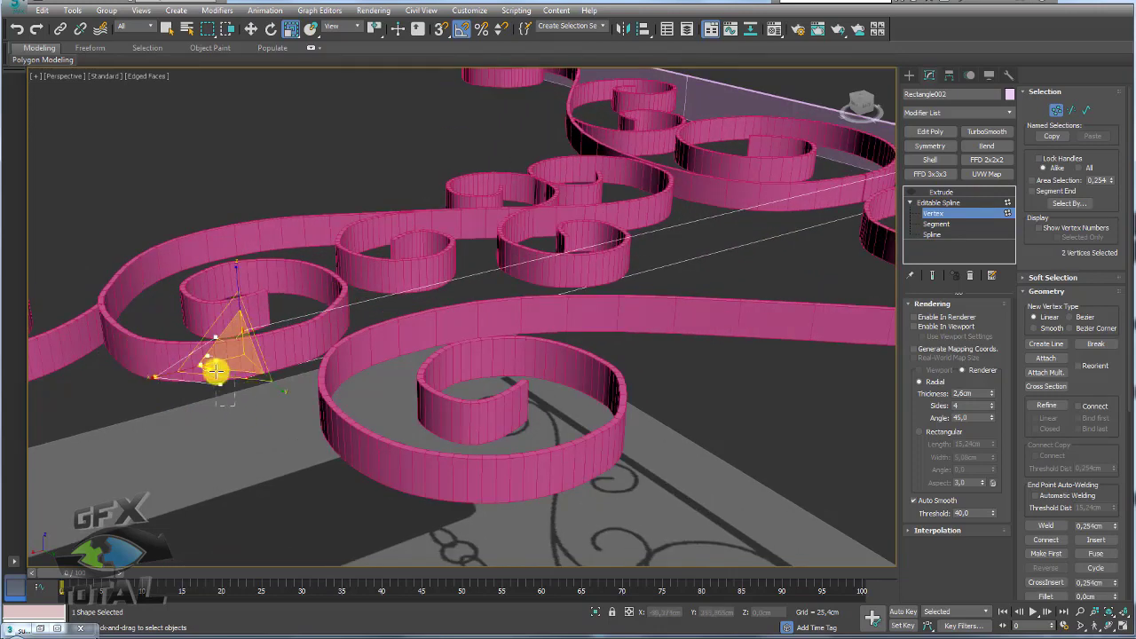
ctrl+drag(215, 371, 190, 328)
key(w)
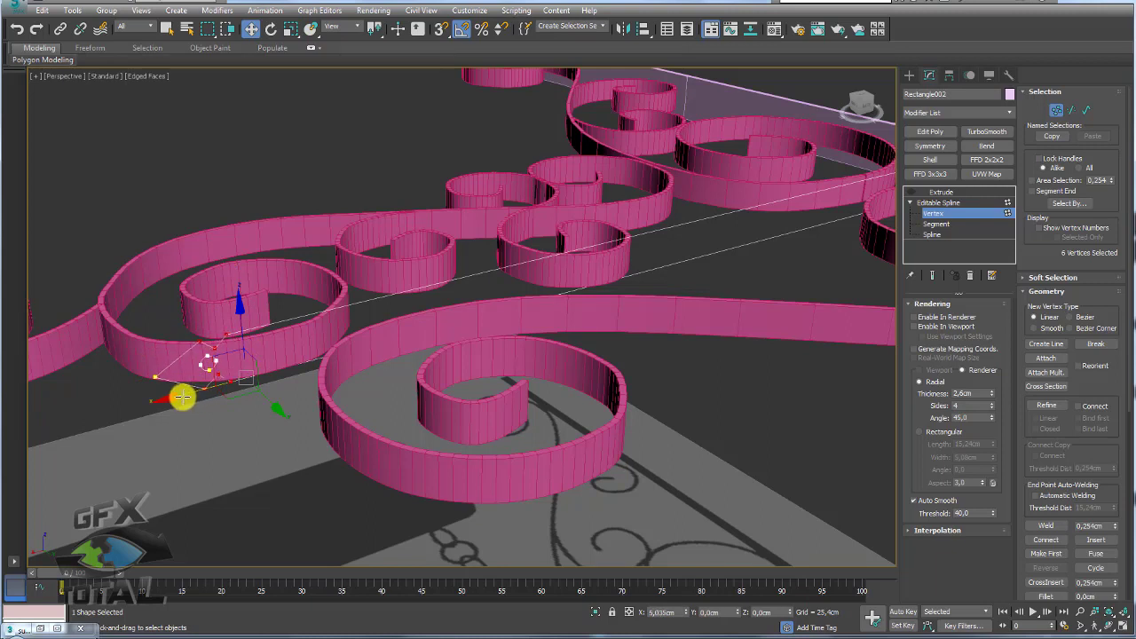
Step: Move the small end spline left and down, then return to the Extrude result
click(932, 234)
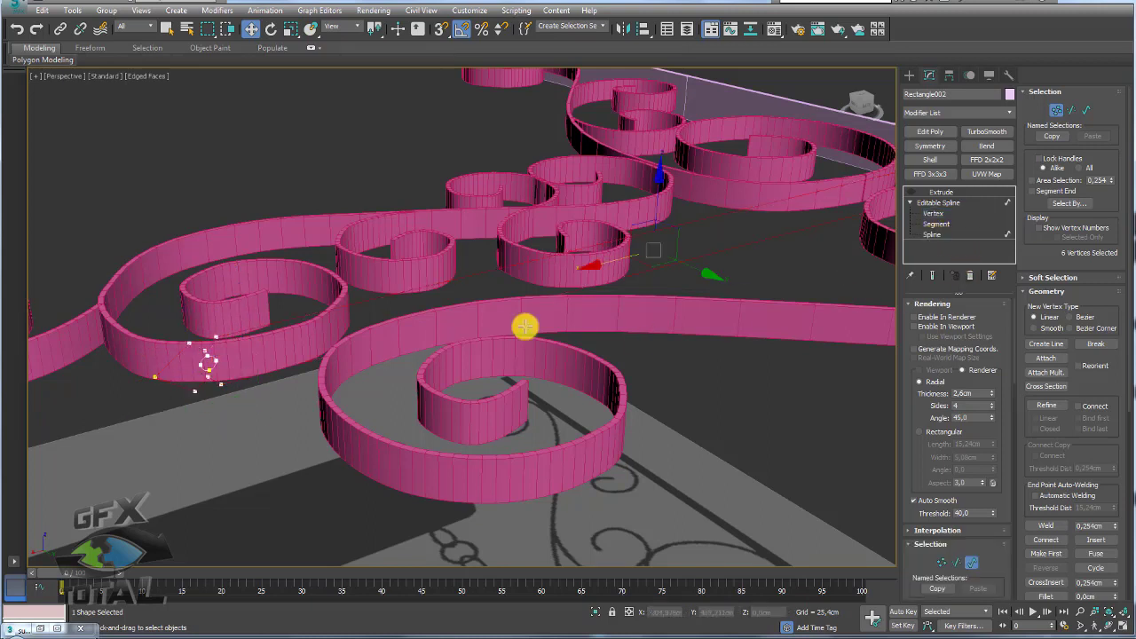
click(212, 362)
drag(159, 374, 138, 382)
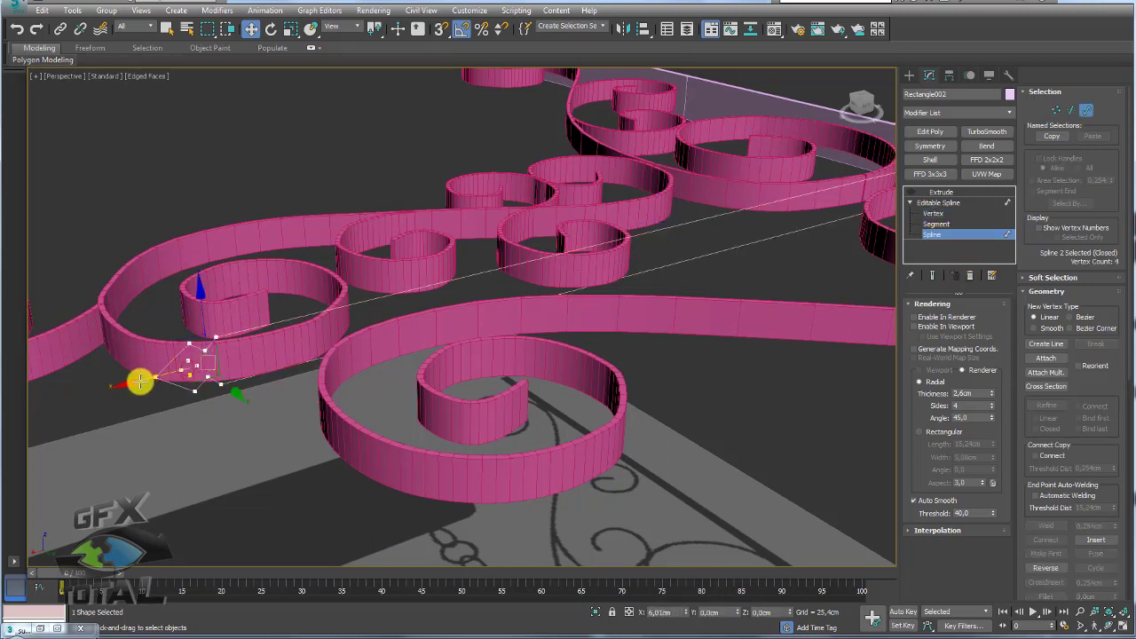
click(941, 191)
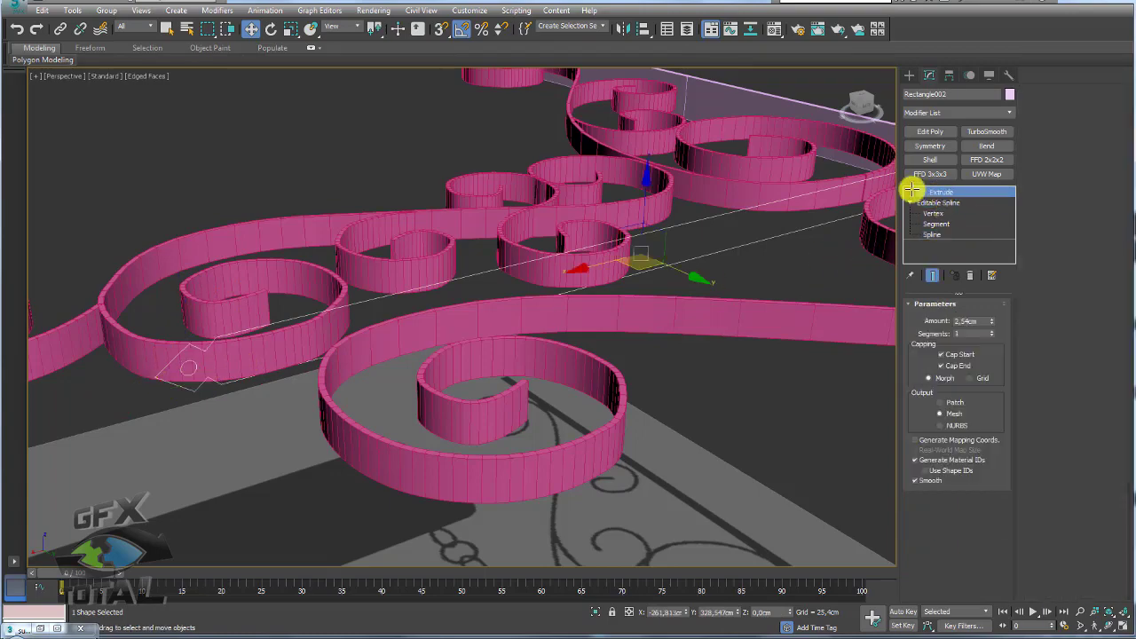
Step: Select the top rail, Rectangle001, and slide it along its Y axis
mouse_move(370, 285)
alt+middle_down()
mouse_move(446, 310)
mouse_move(639, 165)
mouse_move(618, 183)
mouse_move(638, 235)
alt+middle_up()
scroll(567, 156, up, 4)
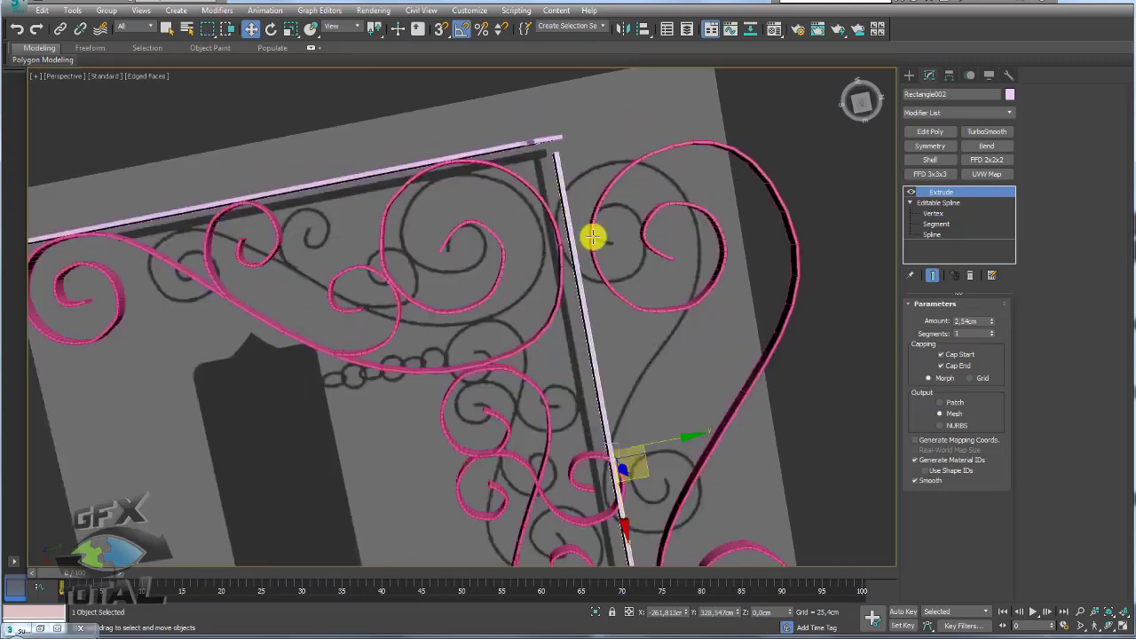
drag(616, 514, 622, 509)
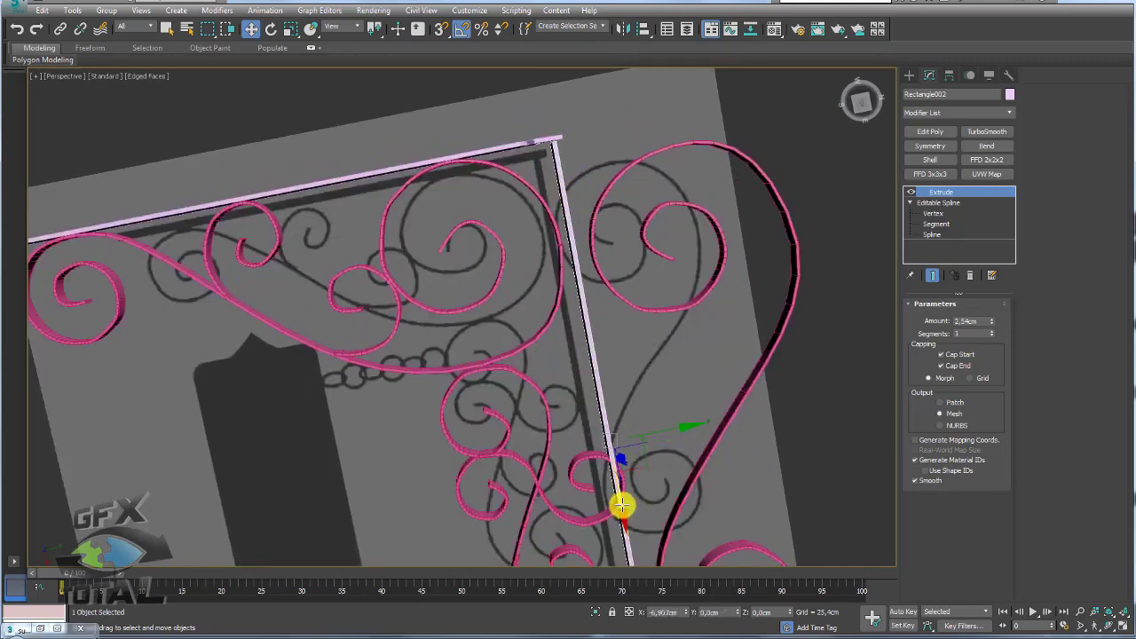
click(535, 147)
mouse_move(532, 140)
alt+middle_down()
mouse_move(567, 292)
mouse_move(539, 241)
mouse_move(603, 208)
alt+middle_up()
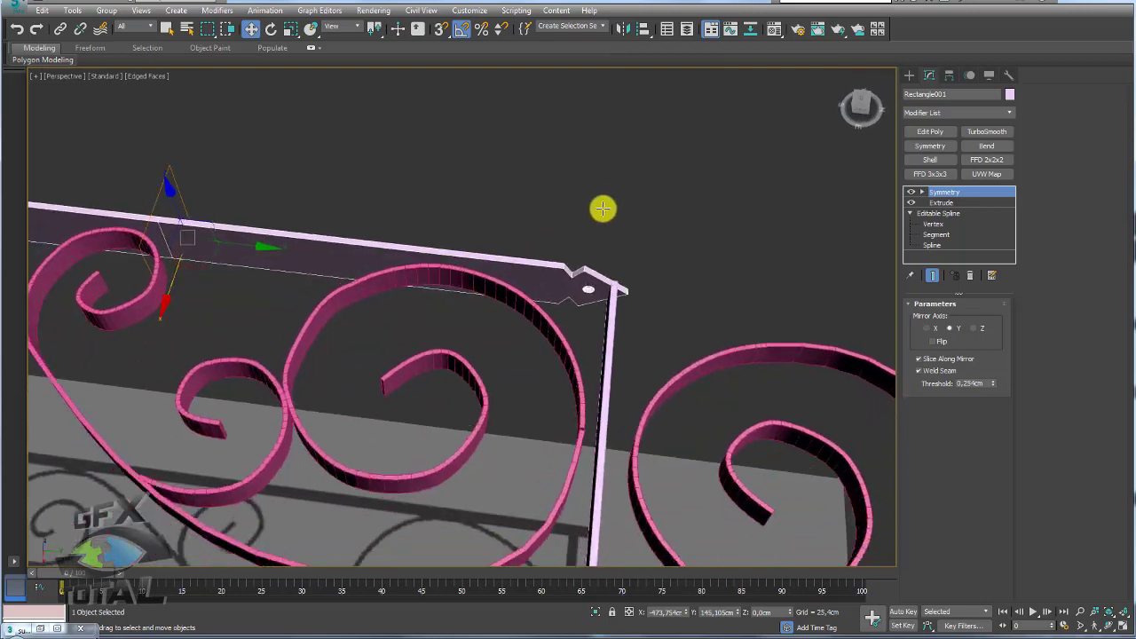
alt+middle_drag(784, 215, 484, 279)
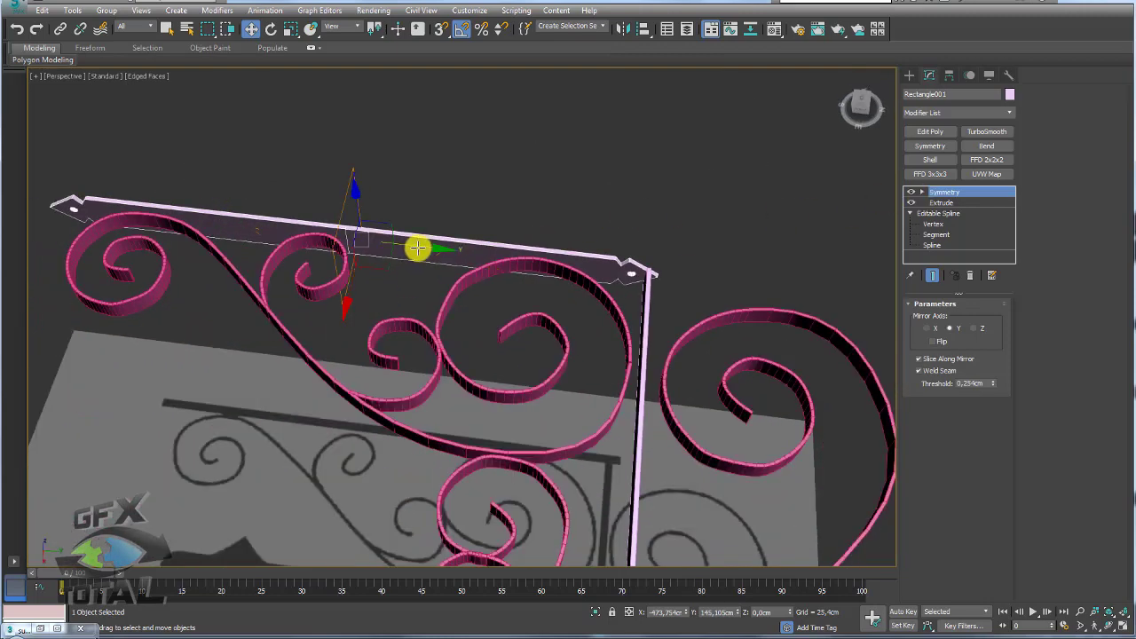
drag(417, 249, 475, 259)
Step: Move the Symmetry mirror centre along the rail so the mirrored rail spans further
click(921, 191)
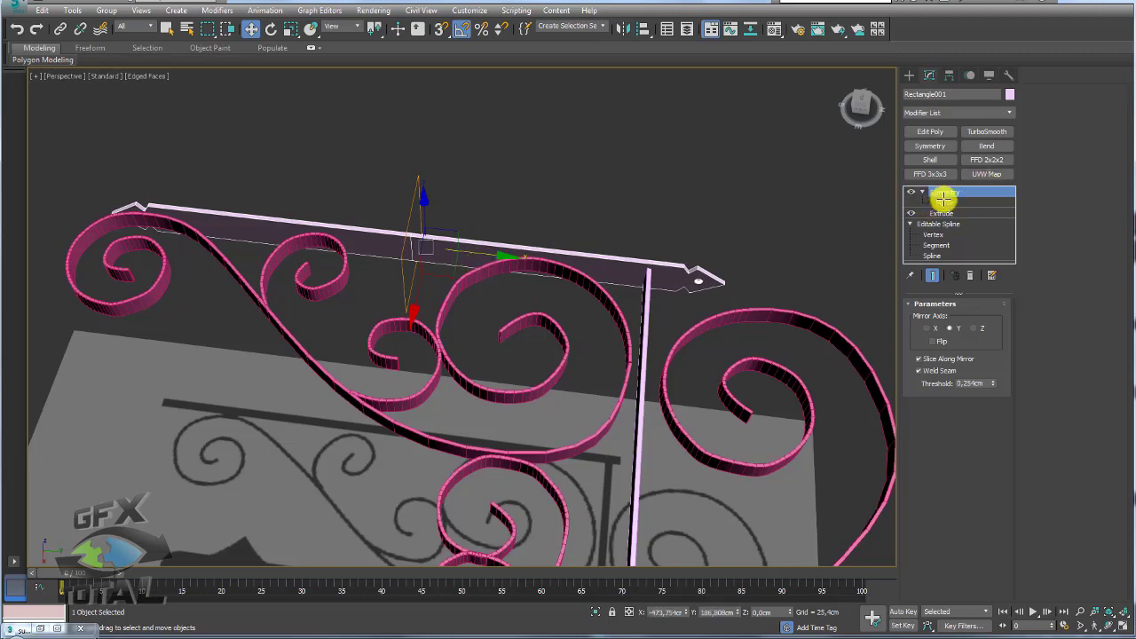
click(943, 203)
drag(464, 256, 426, 251)
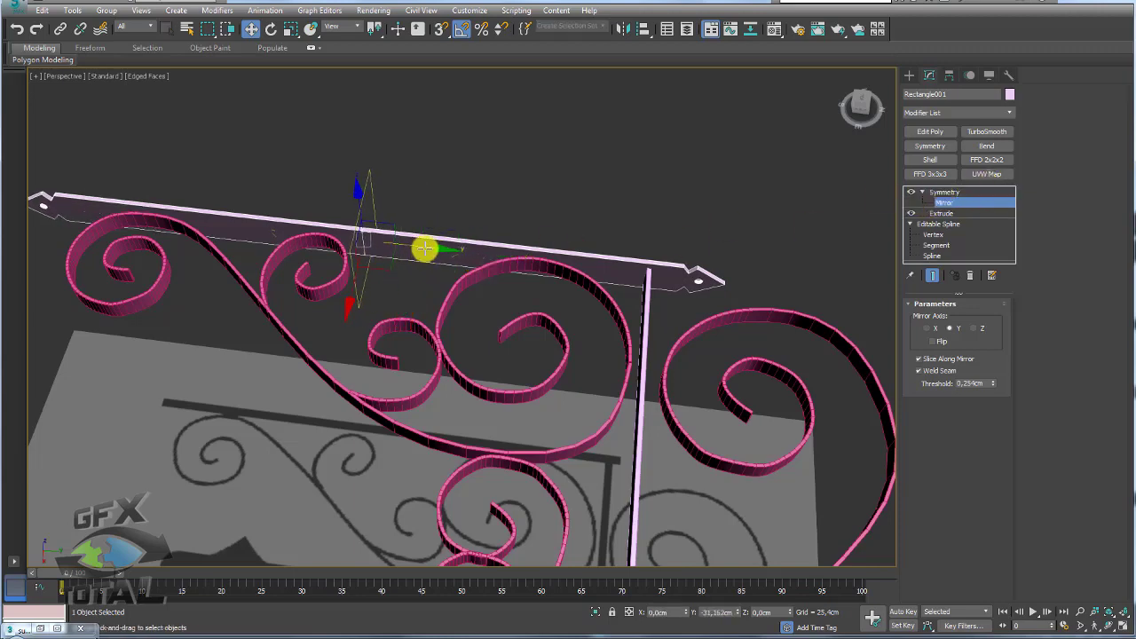
mouse_move(426, 251)
middle_down()
mouse_move(591, 208)
mouse_move(662, 239)
mouse_move(642, 423)
mouse_move(552, 261)
middle_up()
click(946, 192)
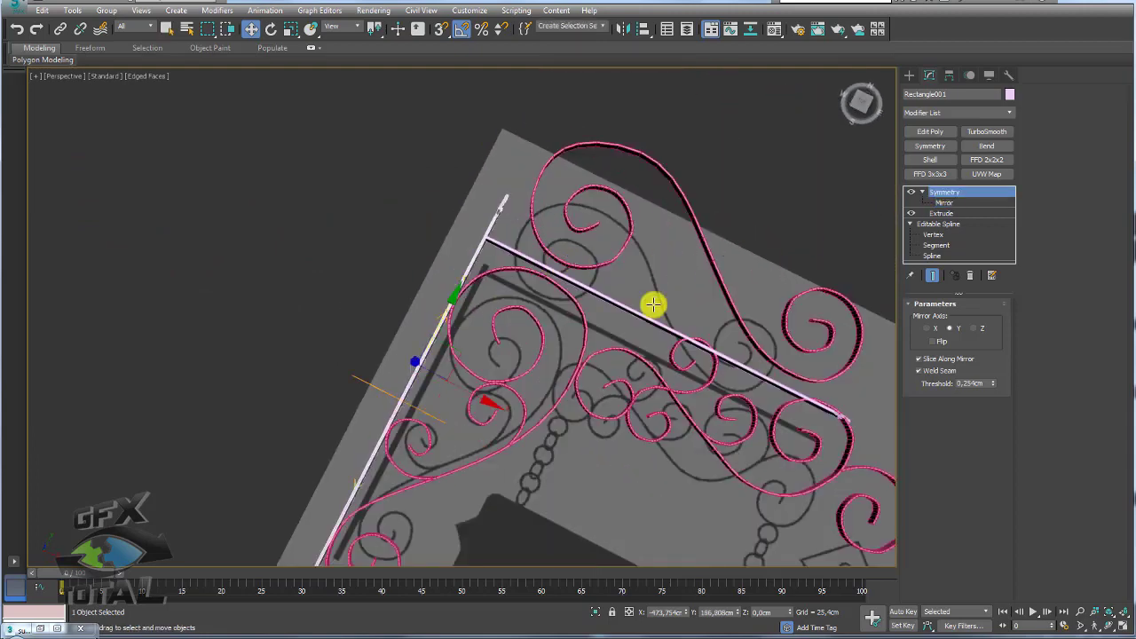
click(587, 268)
Step: Hide the reference floor plane, leaving only the three bracket objects
middle_drag(596, 384, 657, 326)
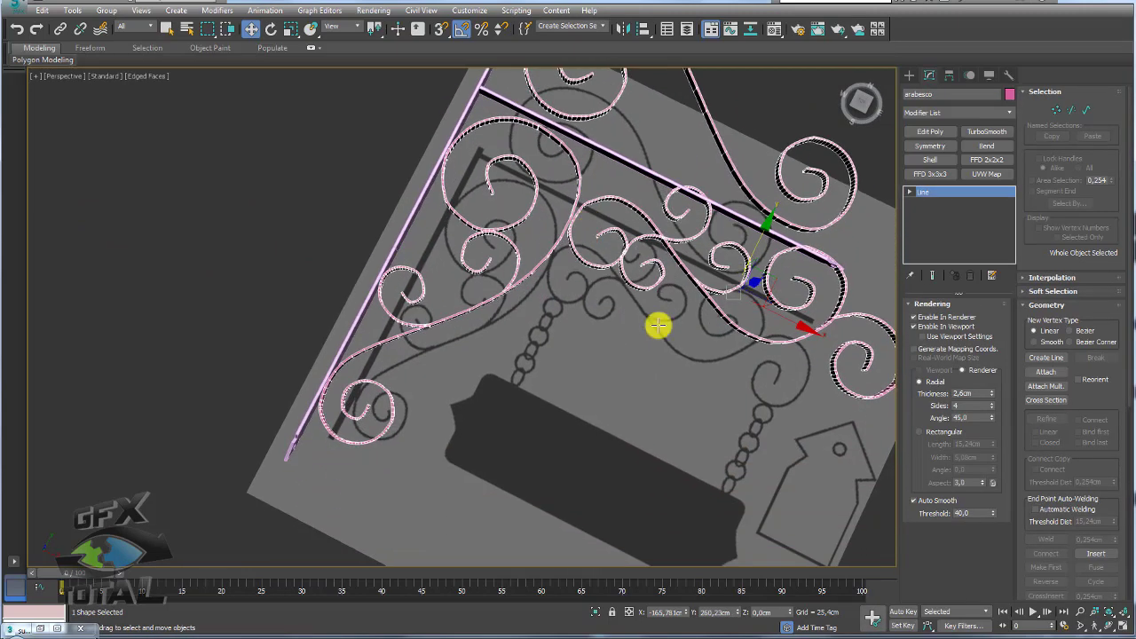
click(617, 377)
right_click(583, 291)
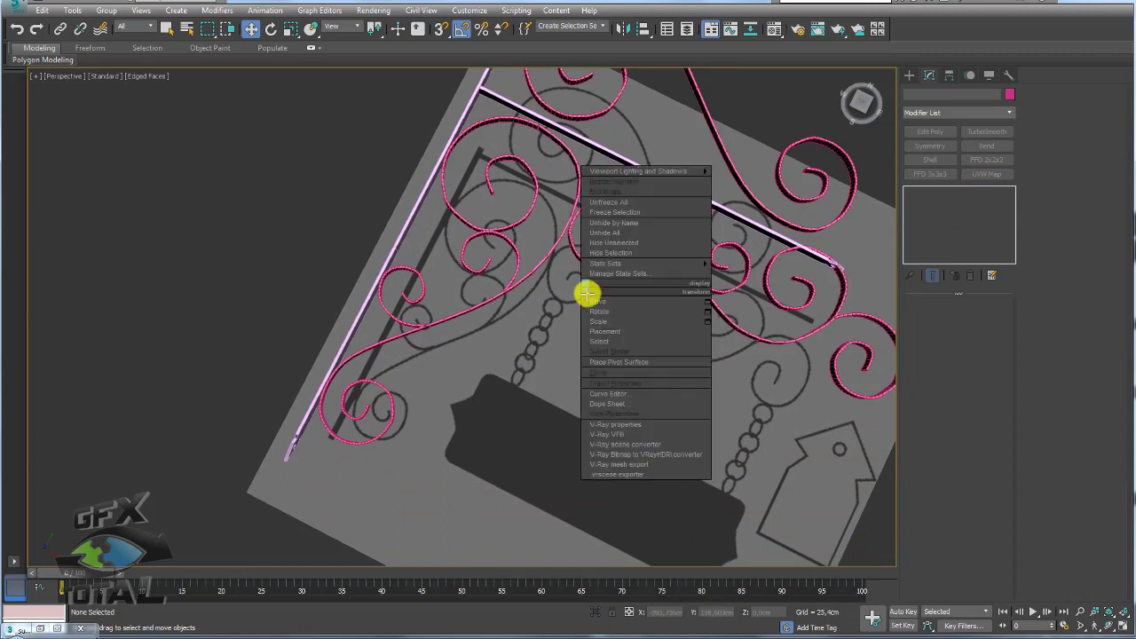
scroll(530, 297, down, 5)
mouse_move(530, 302)
alt+middle_down()
mouse_move(520, 228)
mouse_move(512, 446)
mouse_move(460, 278)
alt+middle_up()
drag(355, 228, 598, 311)
right_click(591, 296)
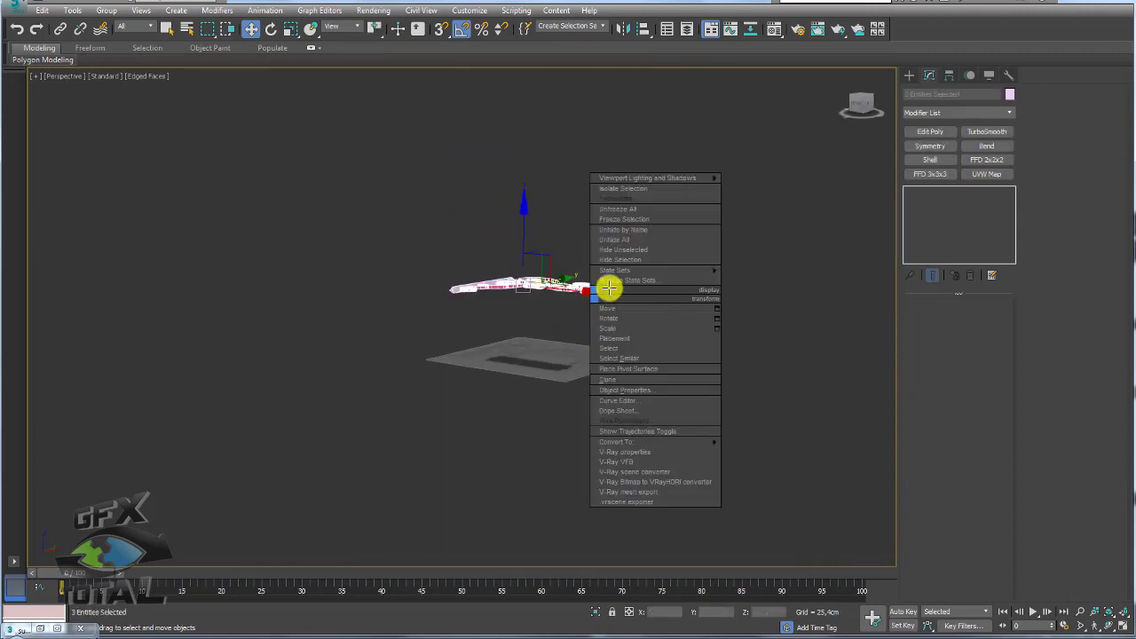
click(621, 247)
Step: Switch to Top view and select the arabesco scrollwork line
mouse_move(621, 247)
alt+middle_down()
mouse_move(603, 322)
mouse_move(577, 352)
alt+middle_up()
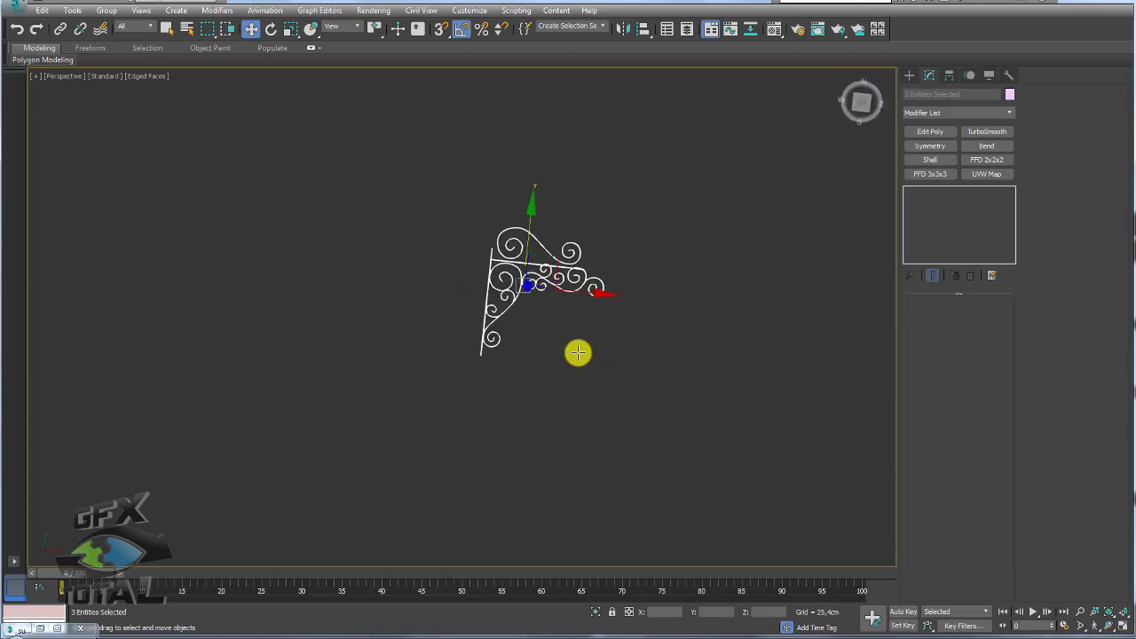
click(578, 352)
key(t)
scroll(506, 269, up, 5)
scroll(530, 304, up, 3)
drag(494, 273, 535, 249)
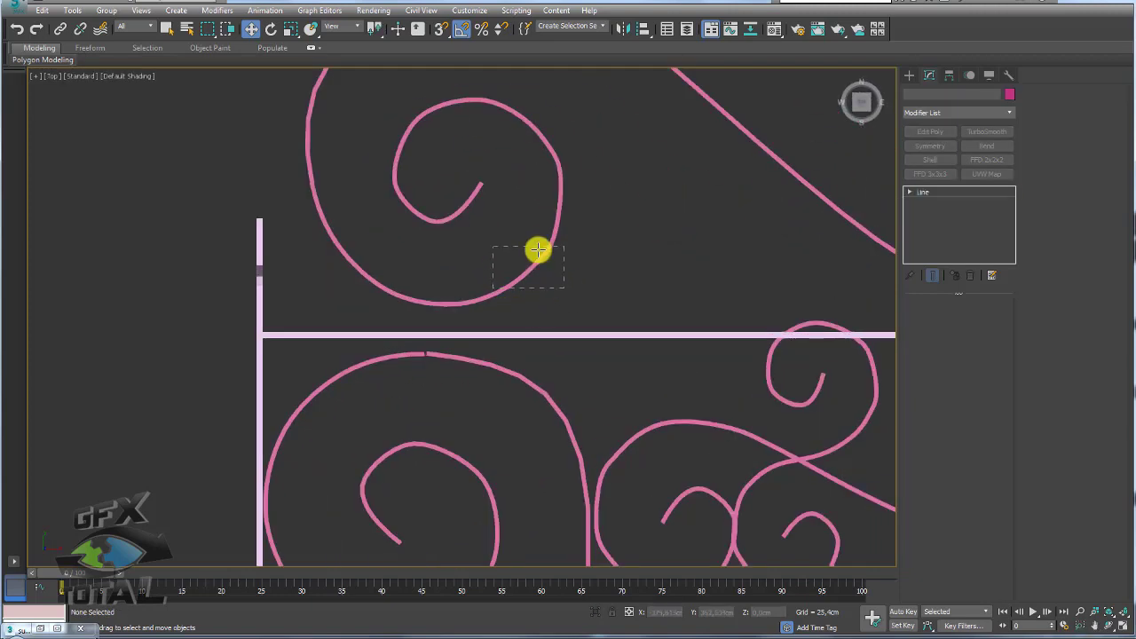
Step: Turn off Enable In Viewport and move the upper ornament spline into place
click(932, 202)
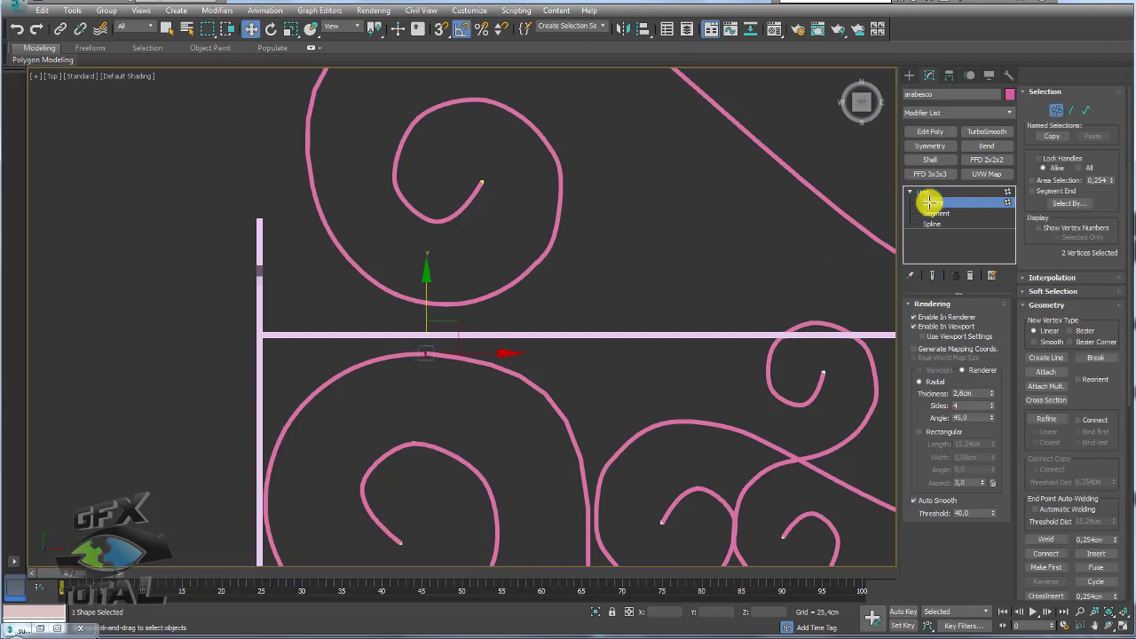
scroll(536, 272, down, 3)
click(931, 224)
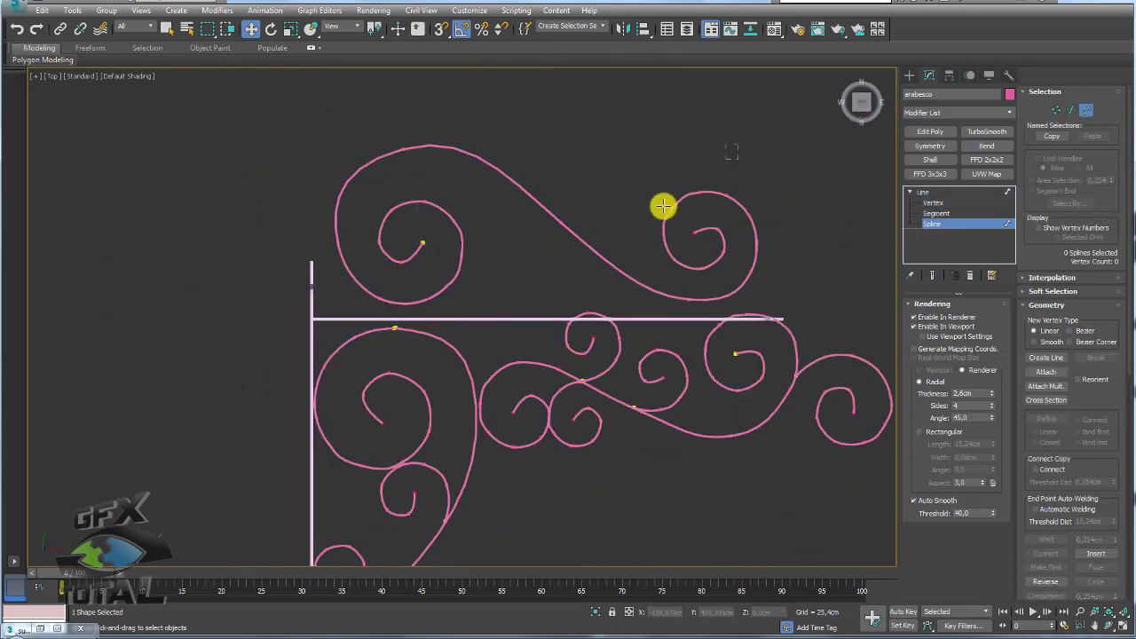
click(494, 250)
click(919, 326)
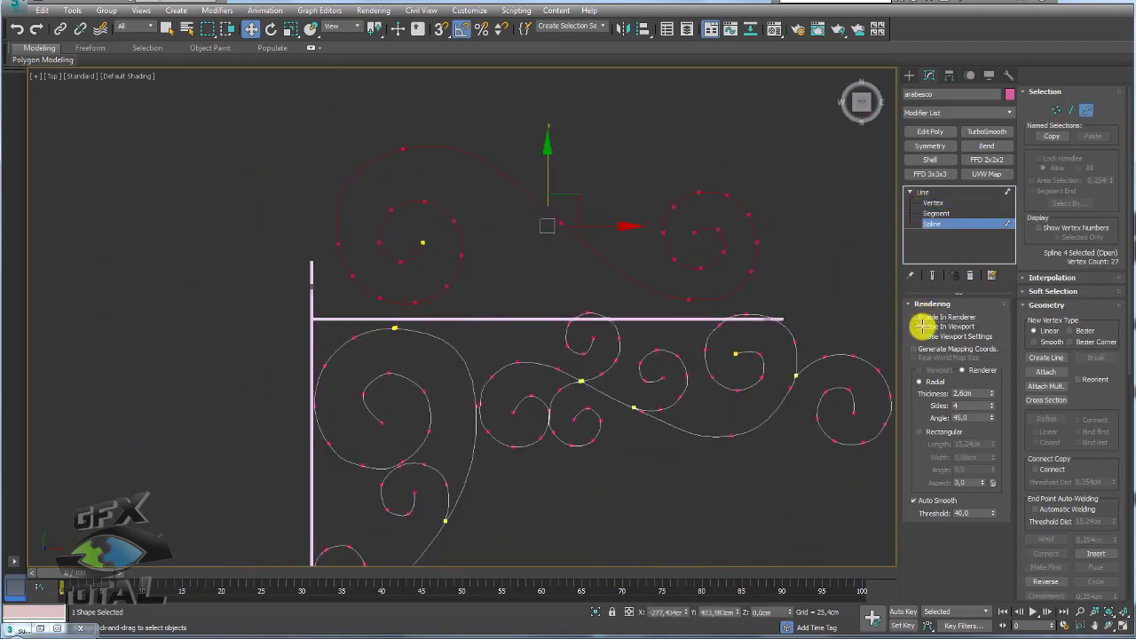
drag(567, 196, 568, 199)
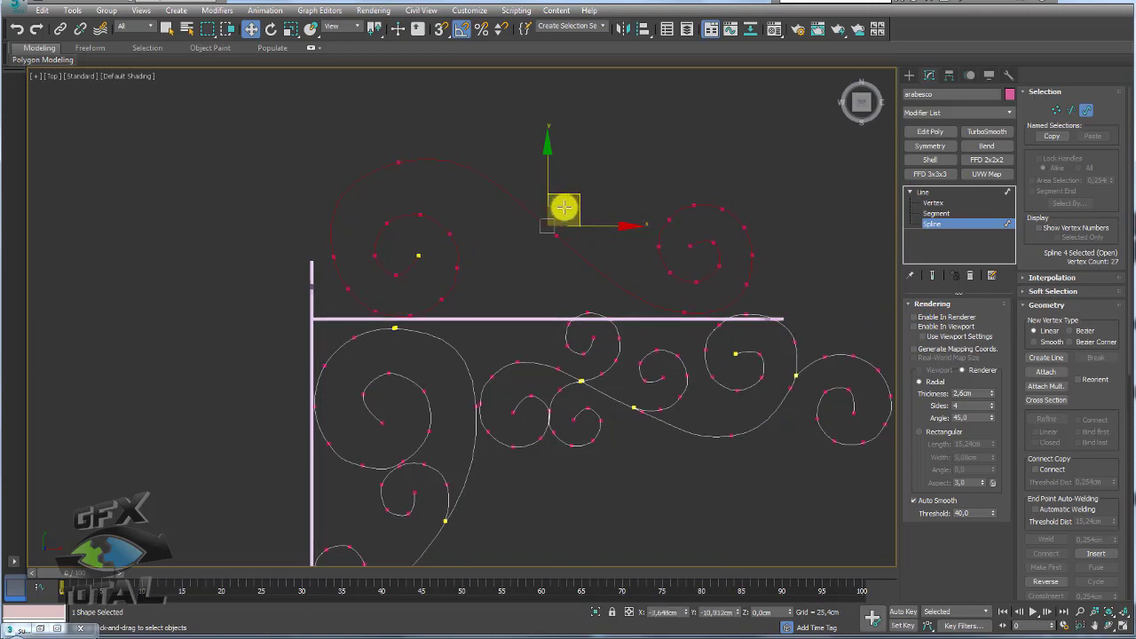
drag(564, 210, 663, 204)
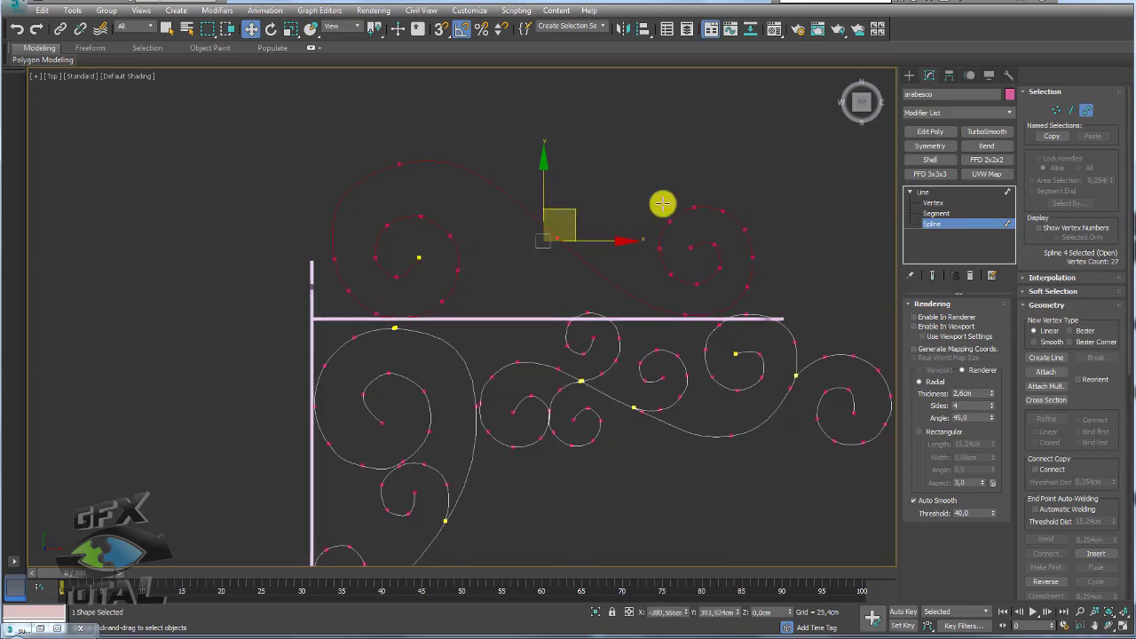
Step: Shift the right-hand and lower spiral vertex groups slightly to meet the rail
scroll(754, 292, up, 2)
click(939, 201)
mouse_move(827, 137)
mouse_down()
mouse_move(575, 330)
mouse_move(588, 334)
mouse_up()
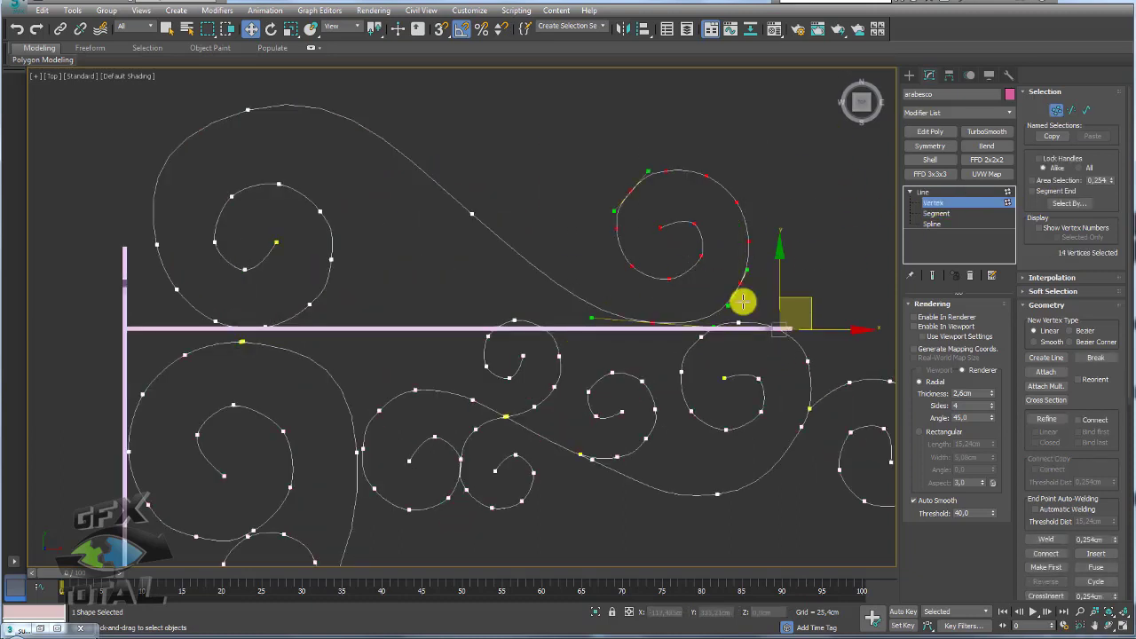
alt+click(786, 328)
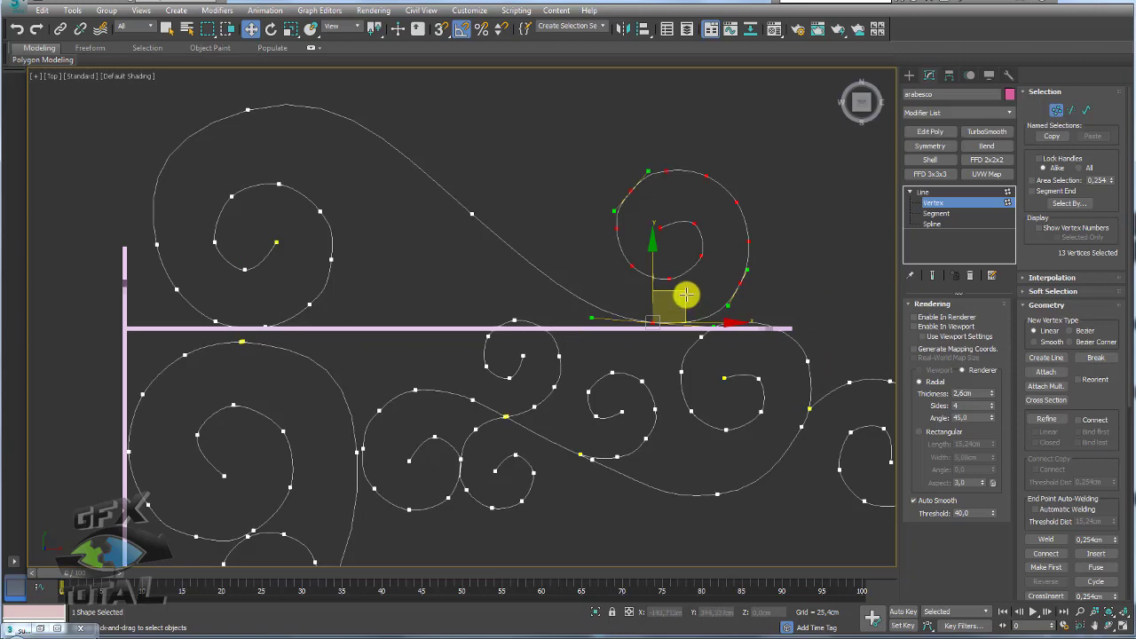
drag(686, 295, 687, 299)
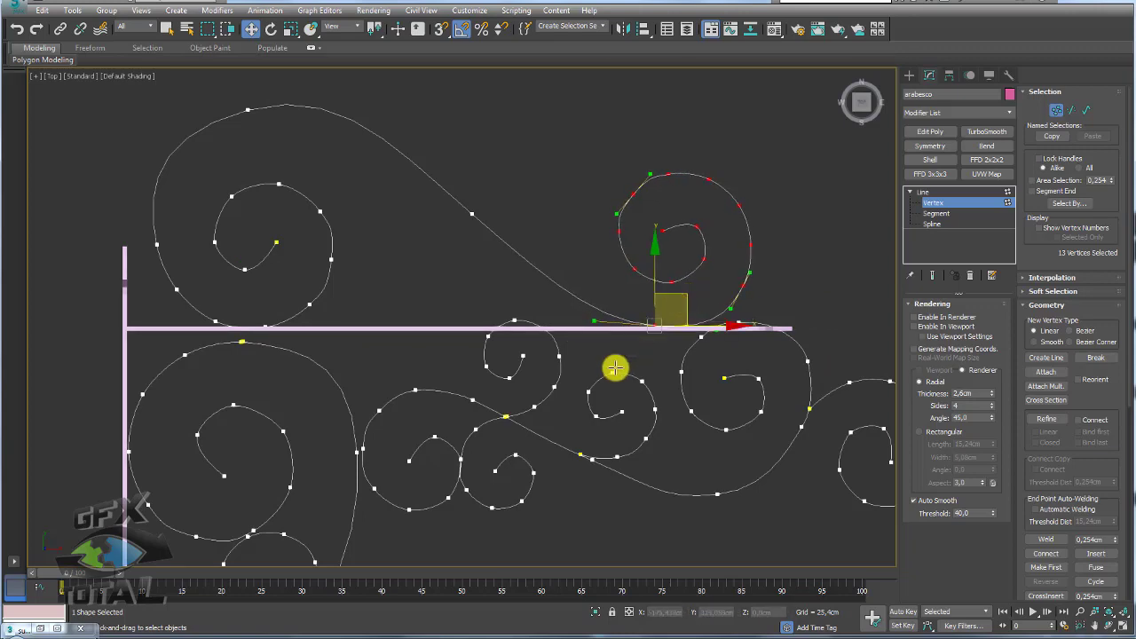
scroll(615, 368, up, 1)
scroll(634, 358, up, 1)
mouse_move(418, 244)
mouse_down()
mouse_move(611, 352)
mouse_move(611, 364)
mouse_up()
drag(617, 292, 593, 266)
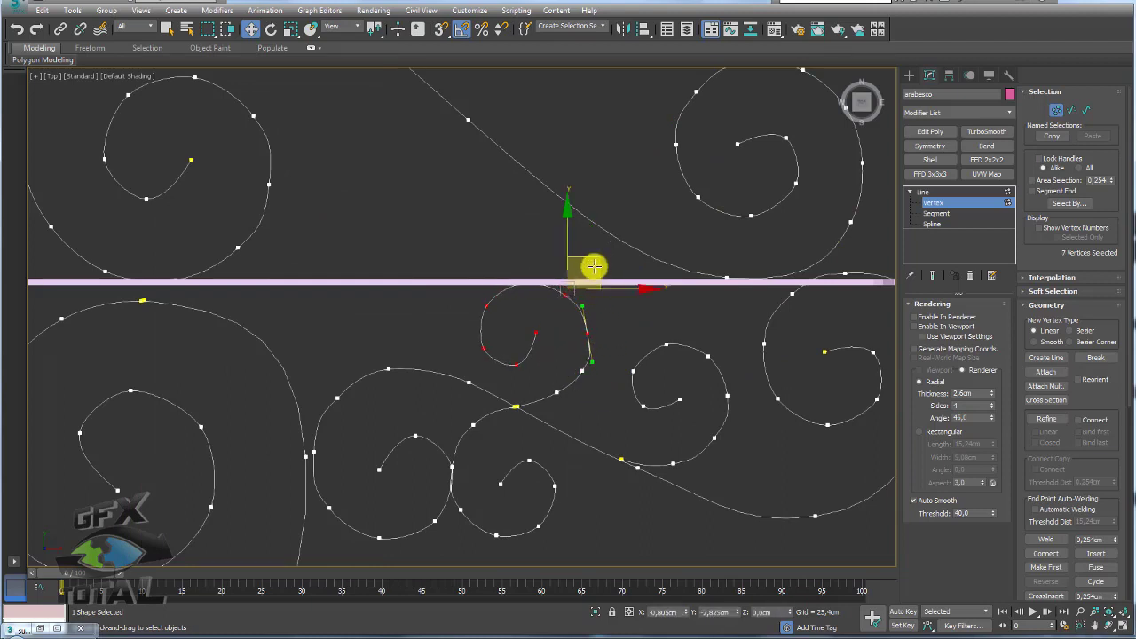
Step: Move a lower spiral vertex up to reshape the curve where the spirals meet
click(603, 357)
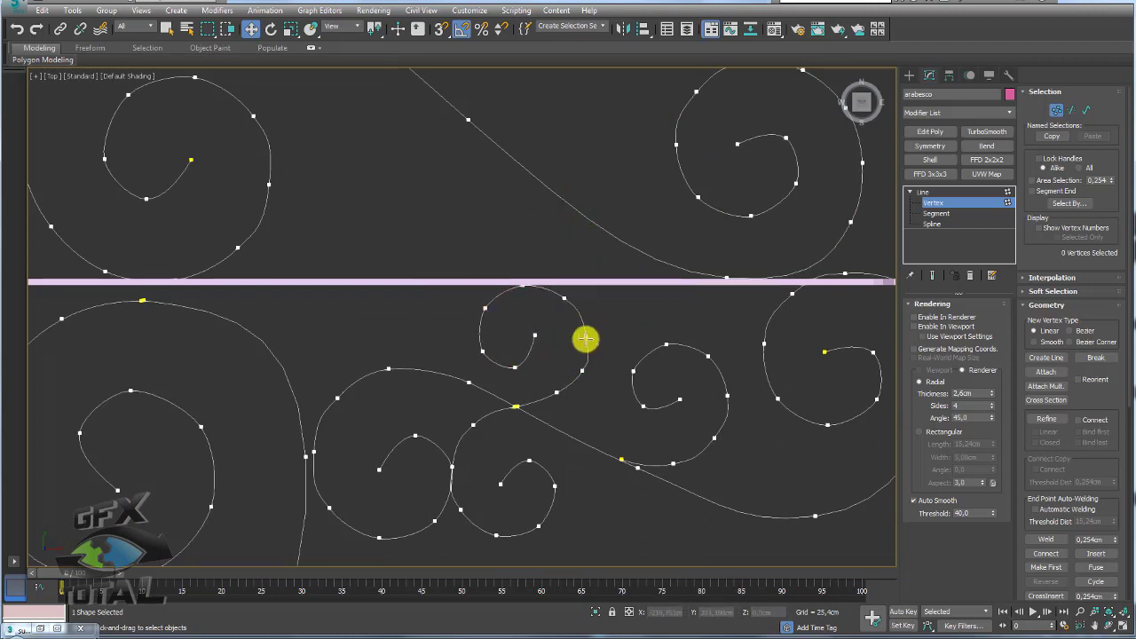
click(585, 336)
scroll(567, 332, up, 3)
scroll(607, 365, up, 2)
click(554, 411)
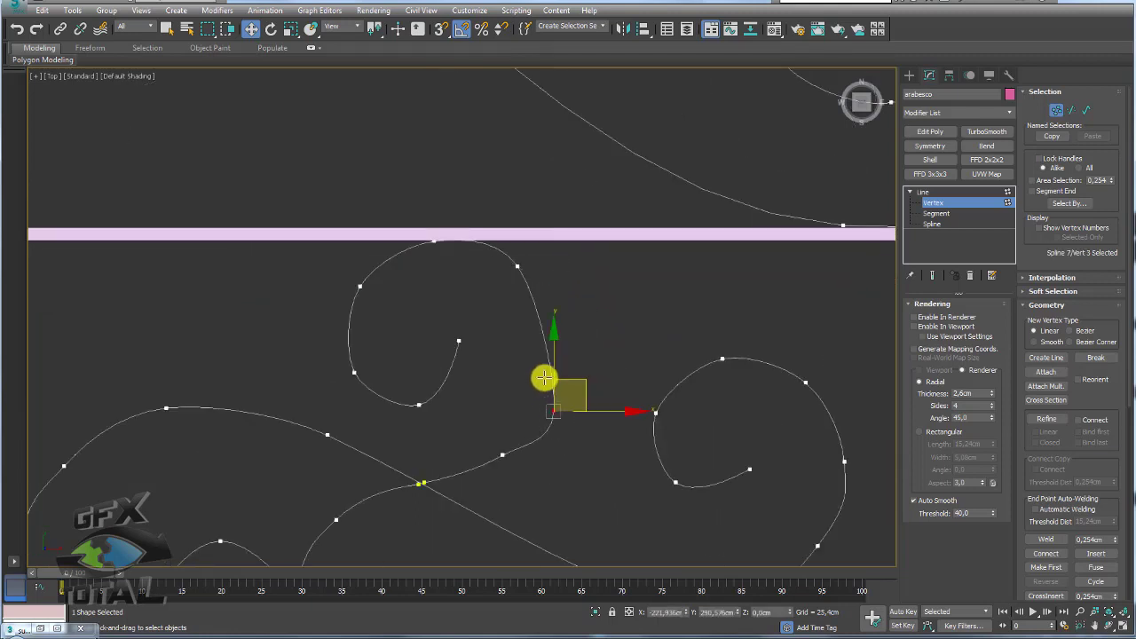
drag(580, 377, 579, 330)
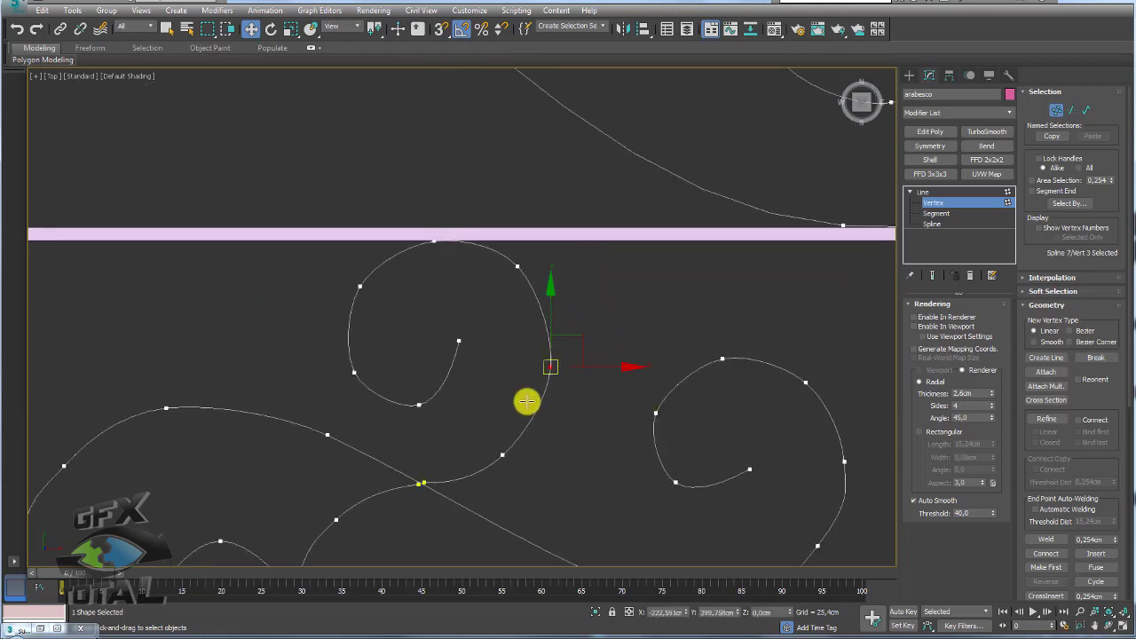
middle_drag(524, 480, 501, 401)
click(477, 405)
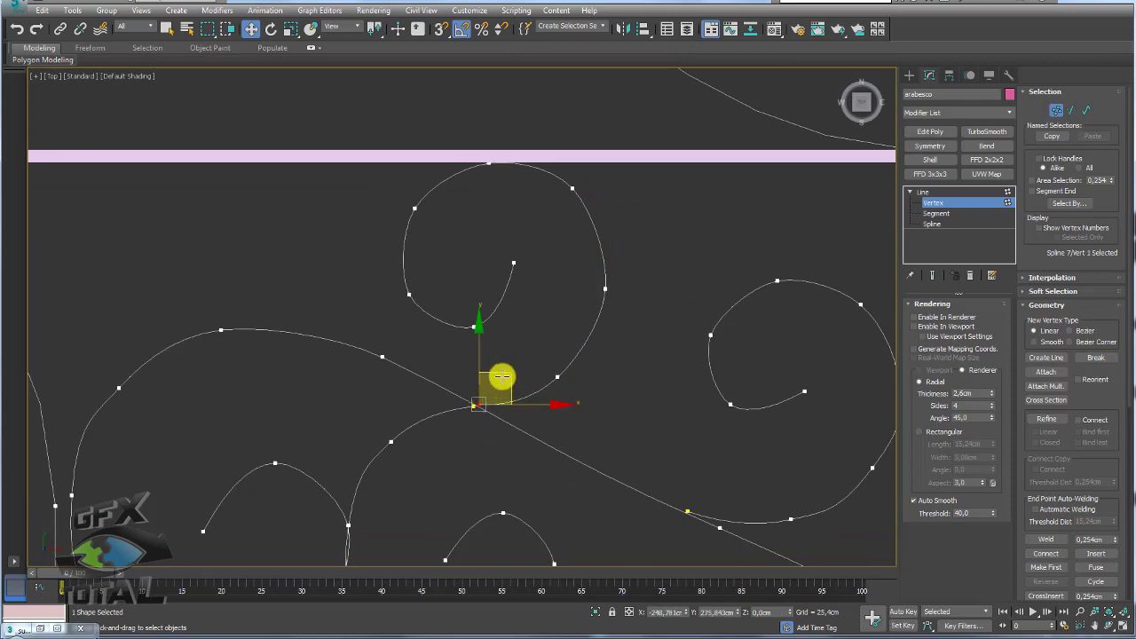
scroll(499, 377, down, 3)
scroll(637, 298, down, 3)
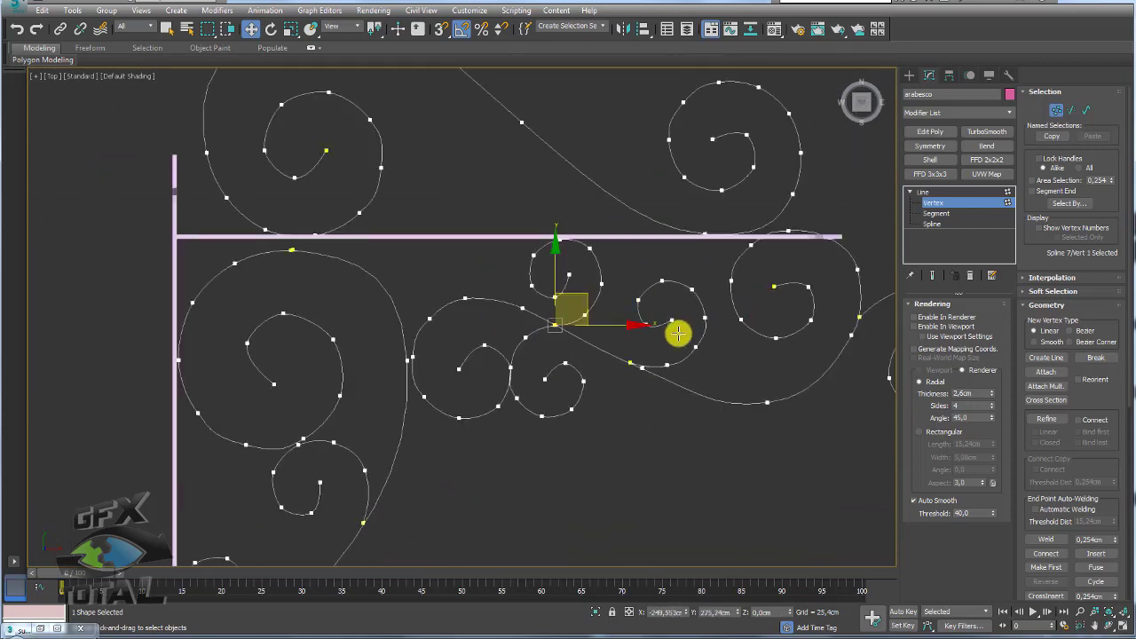
scroll(677, 333, up, 2)
scroll(654, 286, up, 3)
Step: Move the vertex near the rail's right end further right along the rail
click(621, 241)
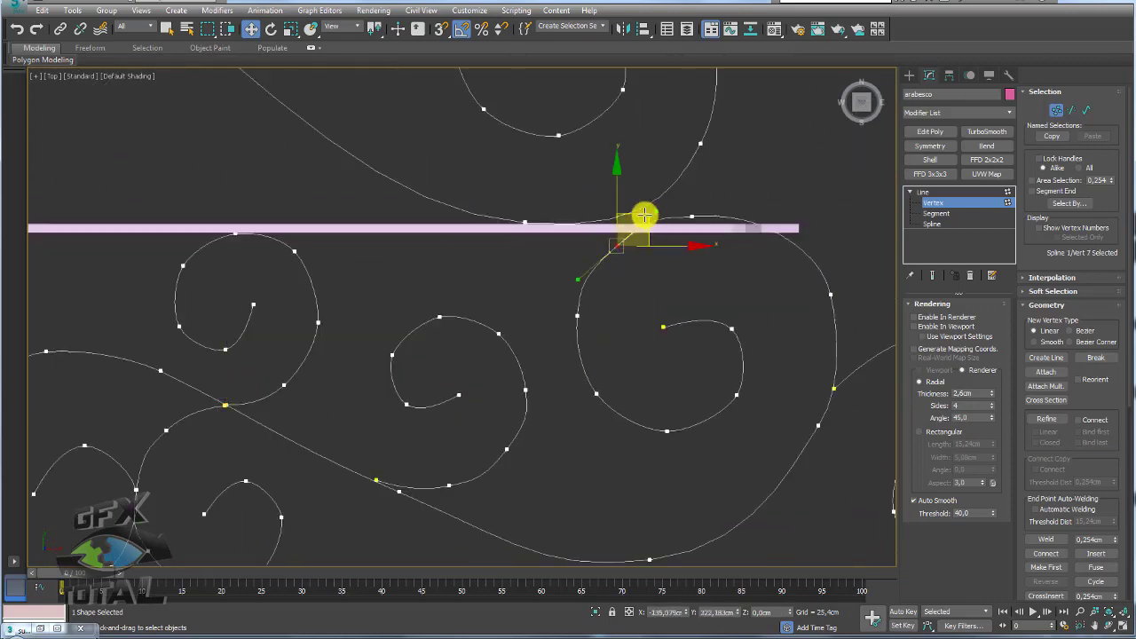
drag(638, 221, 725, 207)
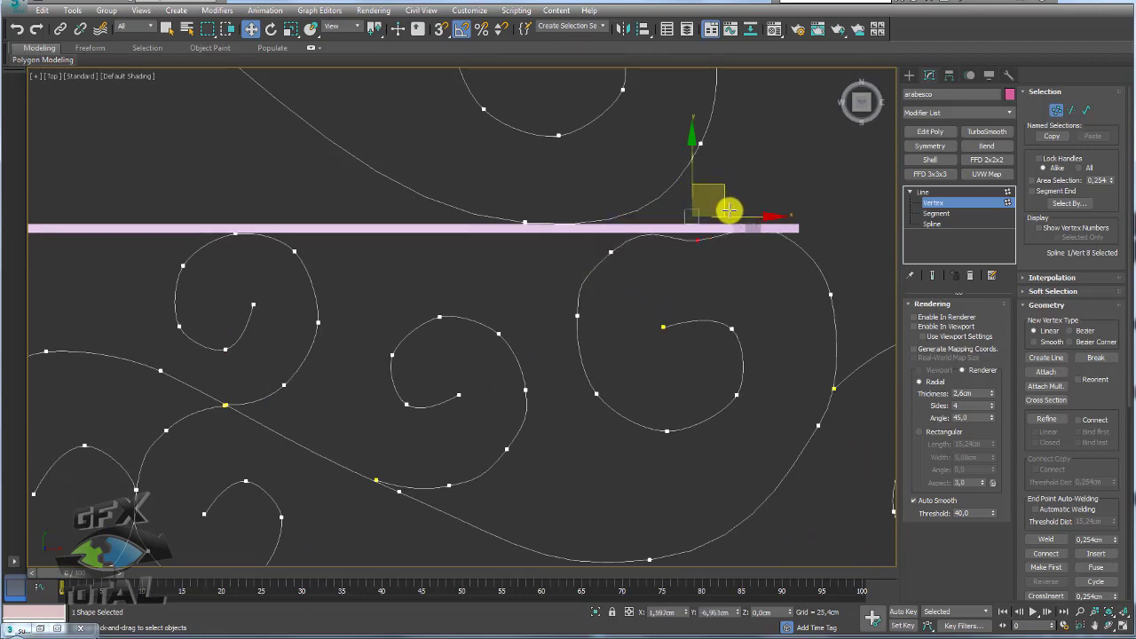
mouse_move(725, 207)
middle_down()
mouse_move(728, 322)
mouse_move(662, 254)
middle_up()
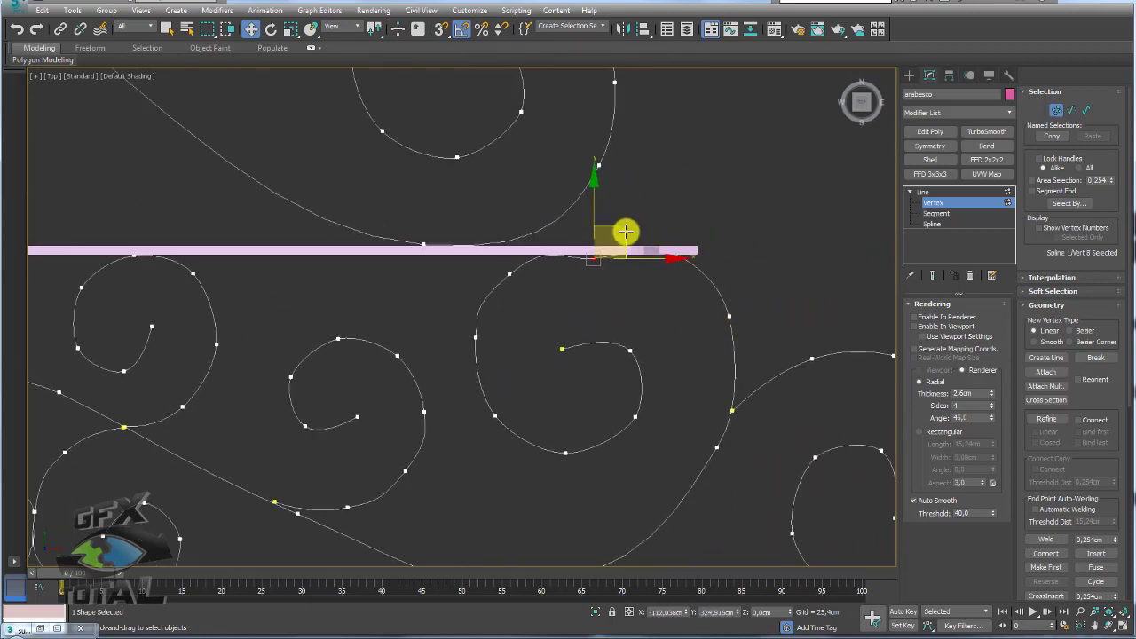
drag(650, 229, 679, 279)
click(695, 246)
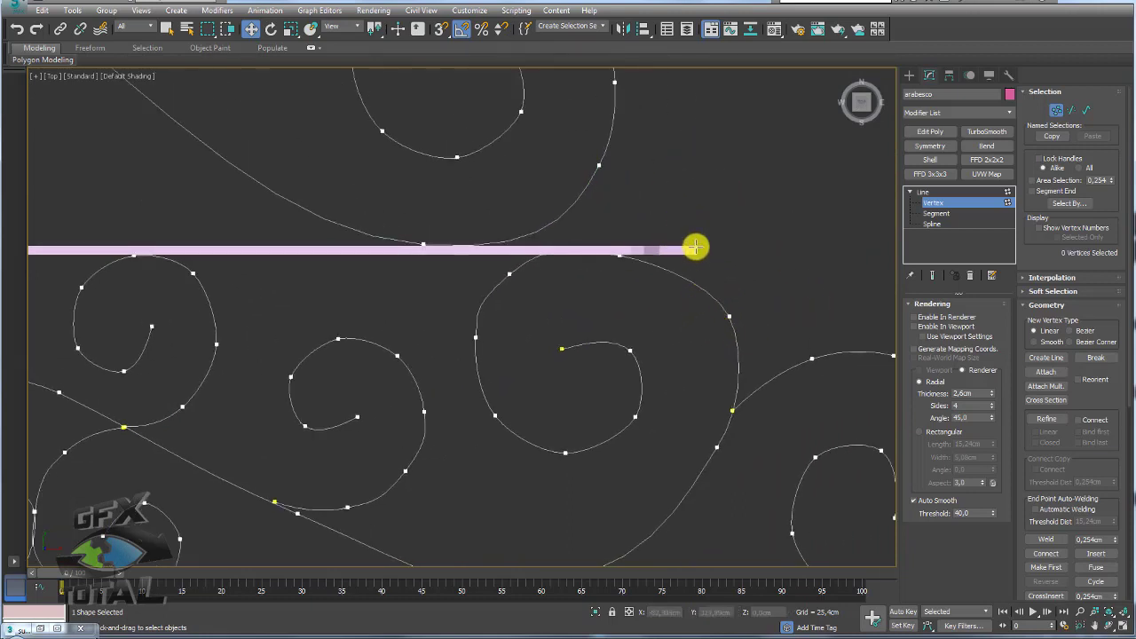
drag(605, 227, 607, 229)
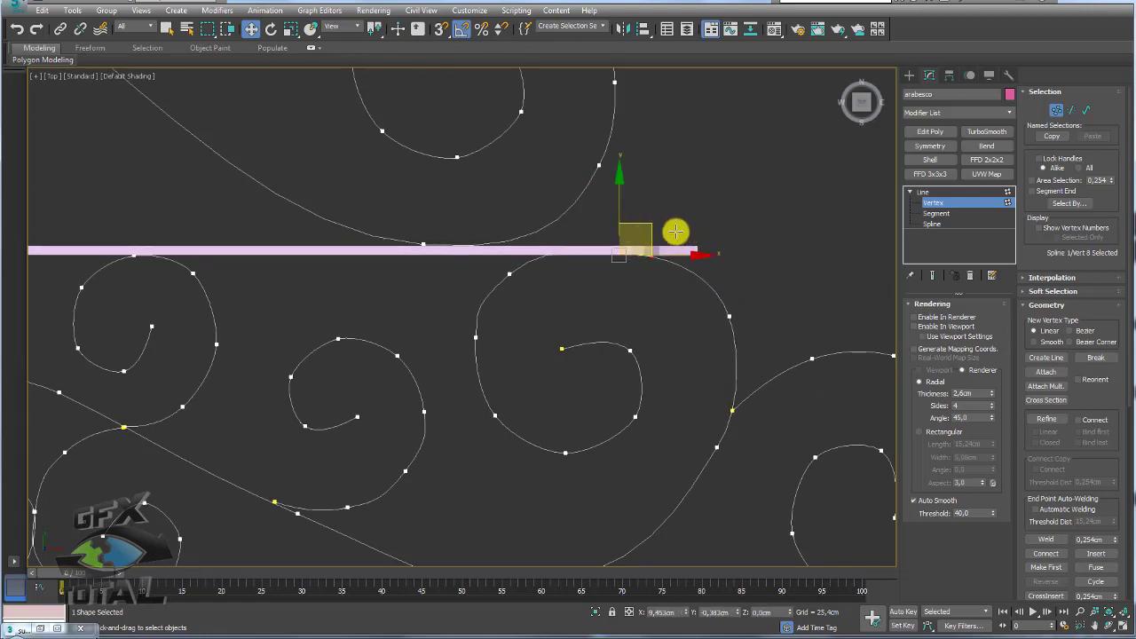
click(509, 269)
Step: Leave the scrollwork's Vertex level, switch to Perspective and enable its rendering in the viewport
key(e)
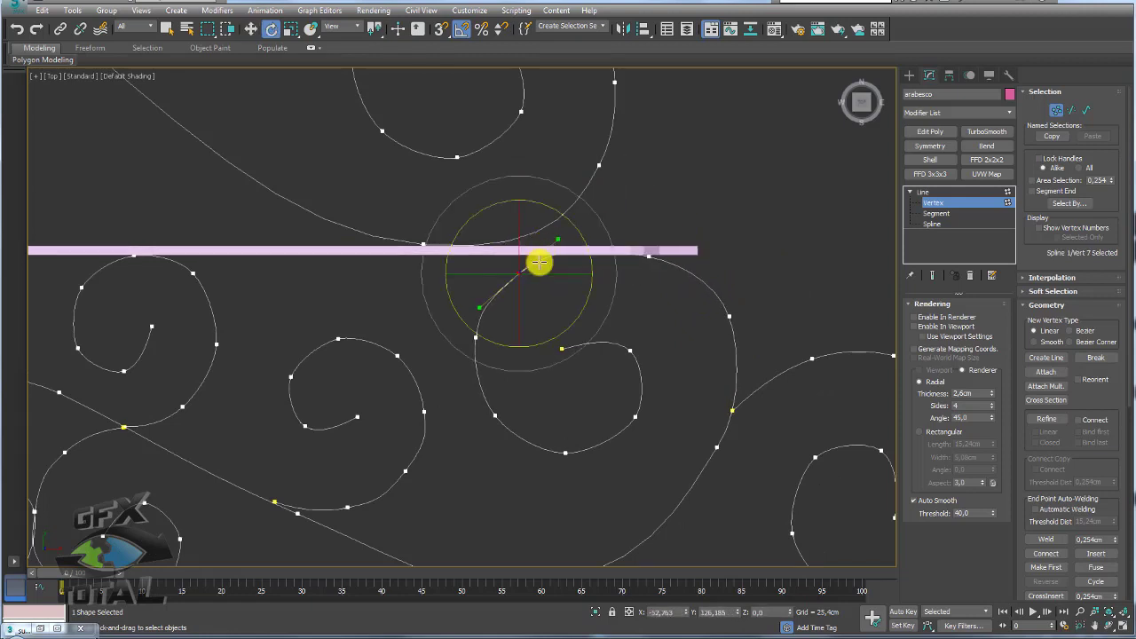
key(r)
scroll(680, 347, down, 2)
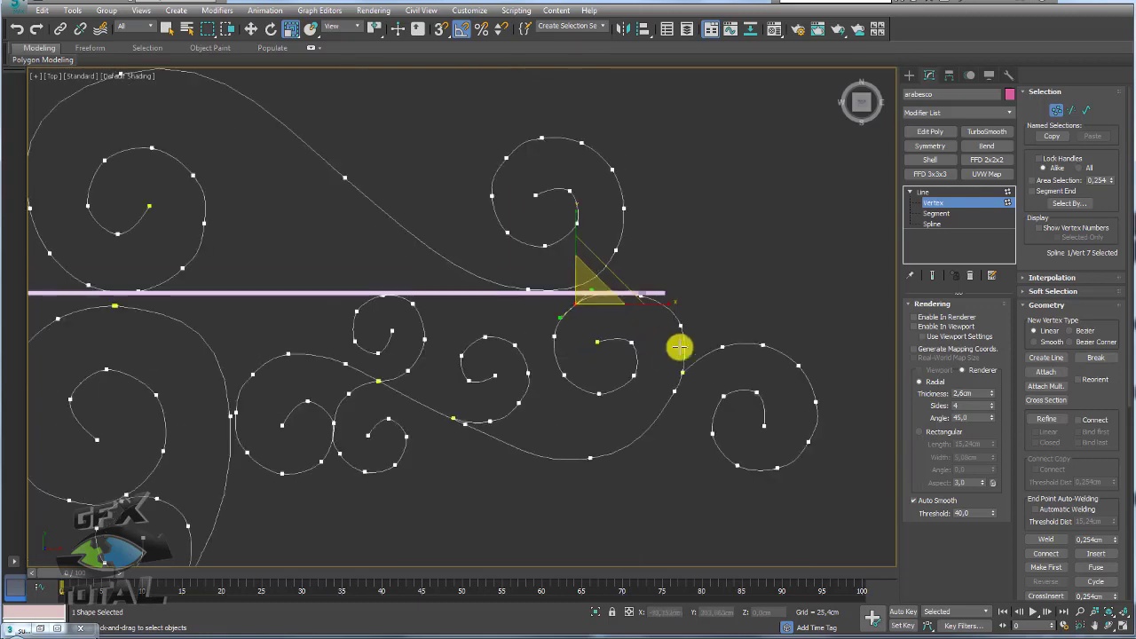
scroll(628, 302, down, 2)
scroll(642, 267, down, 2)
middle_drag(642, 268, 651, 259)
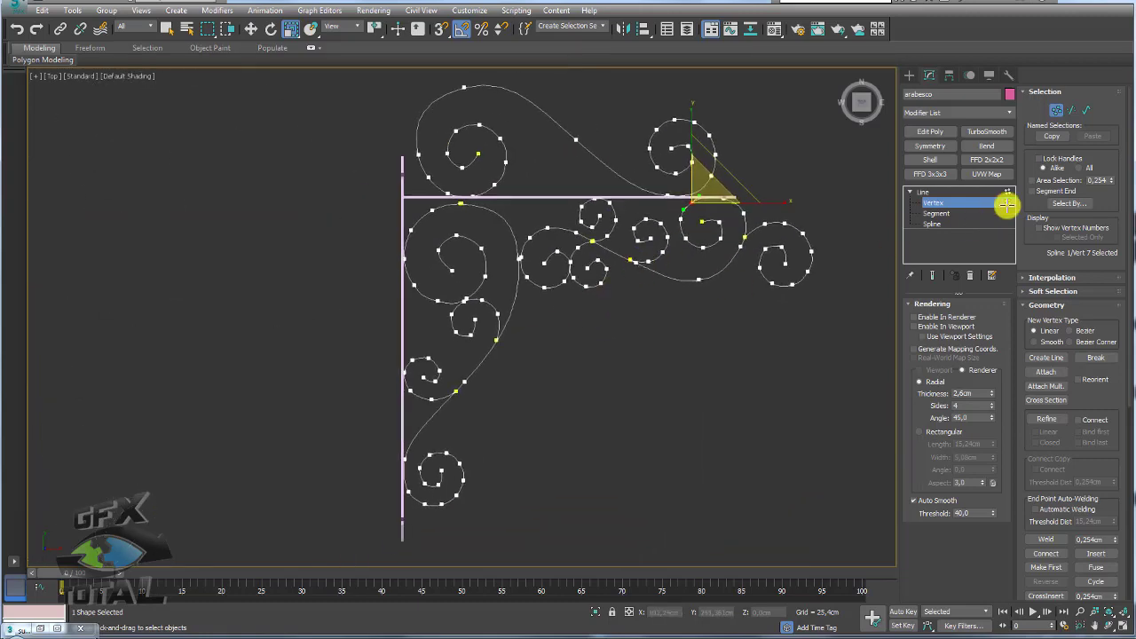
click(926, 192)
key(p)
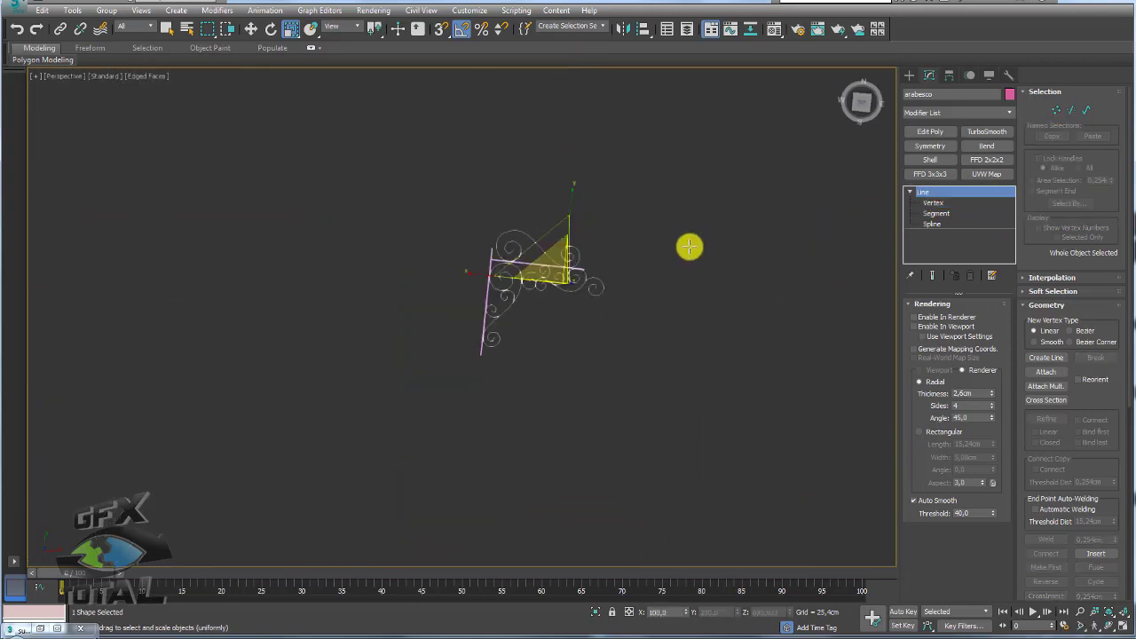
click(914, 327)
Step: Zoom and orbit around the ornament, then select the straight bar Rectangle002
key(z)
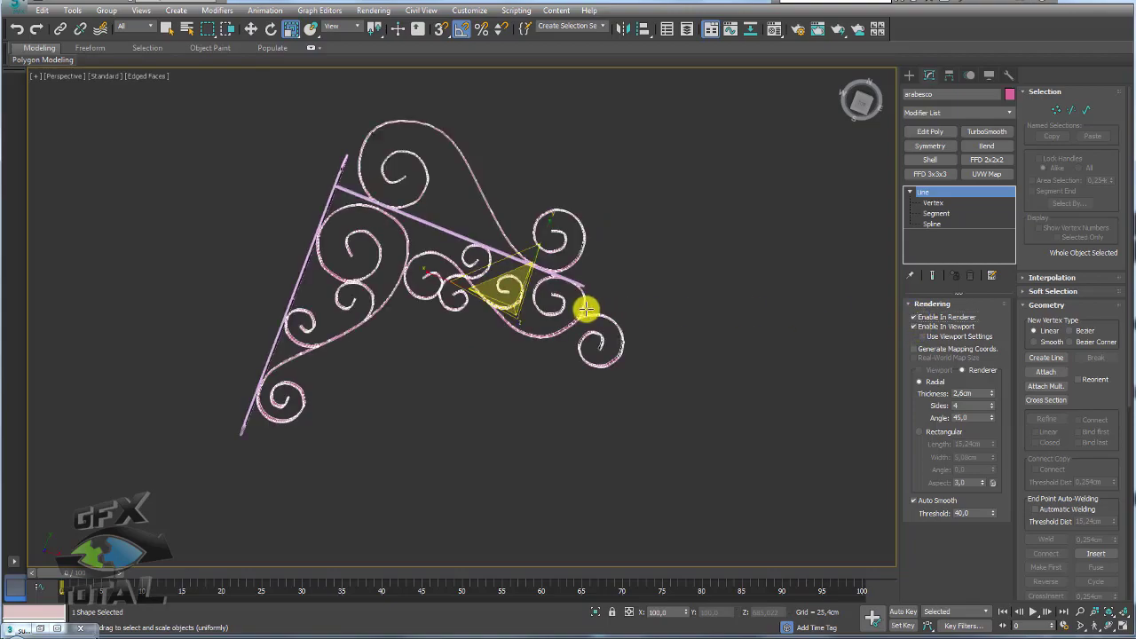
mouse_move(585, 310)
alt+middle_down()
mouse_move(494, 322)
mouse_move(550, 332)
mouse_move(461, 279)
mouse_move(472, 240)
mouse_move(573, 299)
mouse_move(612, 395)
mouse_move(505, 337)
mouse_move(484, 479)
mouse_move(473, 282)
mouse_move(526, 229)
alt+middle_up()
scroll(608, 414, down, 3)
scroll(606, 408, down, 3)
scroll(608, 266, up, 2)
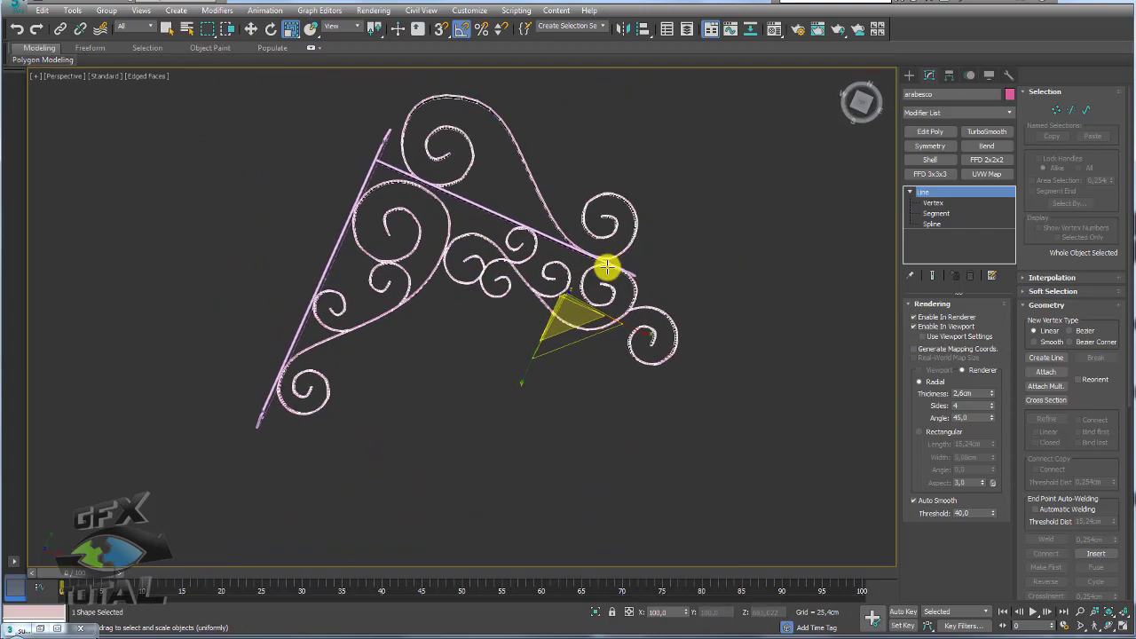
scroll(612, 250, up, 3)
click(615, 253)
Step: At Vertex level, select Rectangle002's end vertices and drag them far left along X
scroll(677, 311, up, 4)
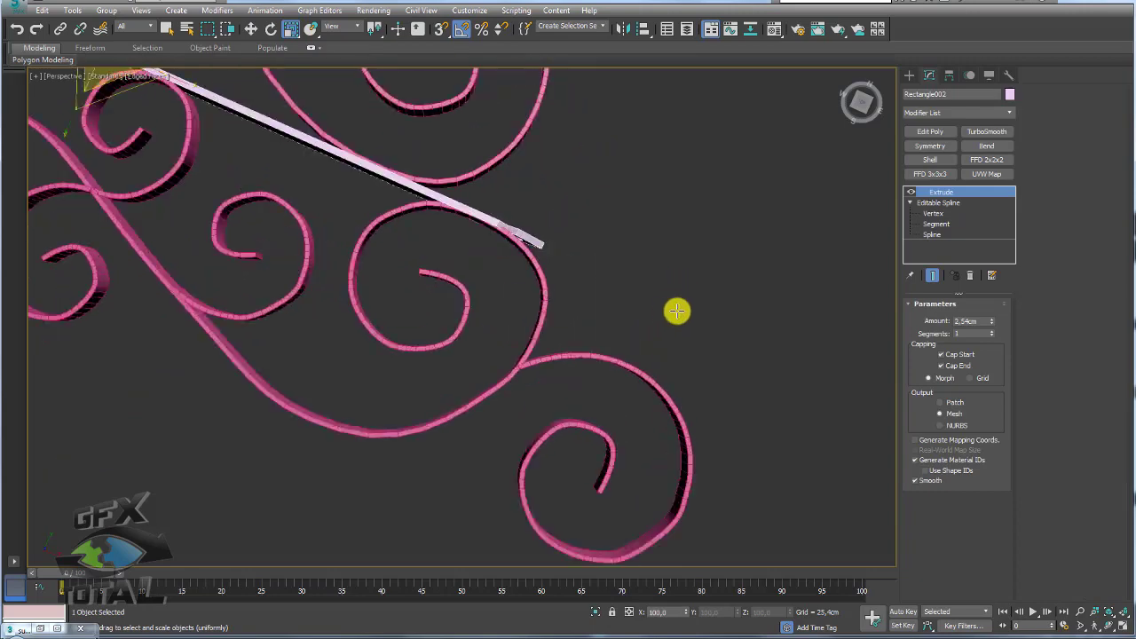
click(933, 213)
scroll(768, 213, down, 3)
alt+middle_drag(768, 213, 647, 279)
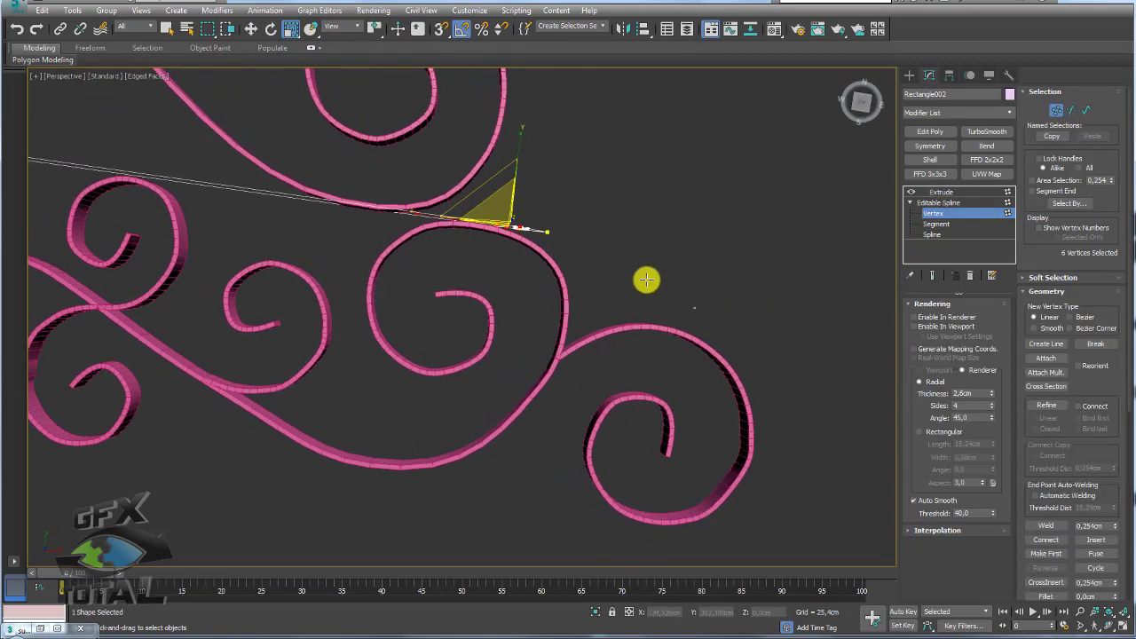
mouse_move(456, 204)
alt+middle_down()
mouse_move(465, 180)
mouse_move(364, 152)
mouse_move(436, 226)
mouse_move(539, 234)
alt+middle_up()
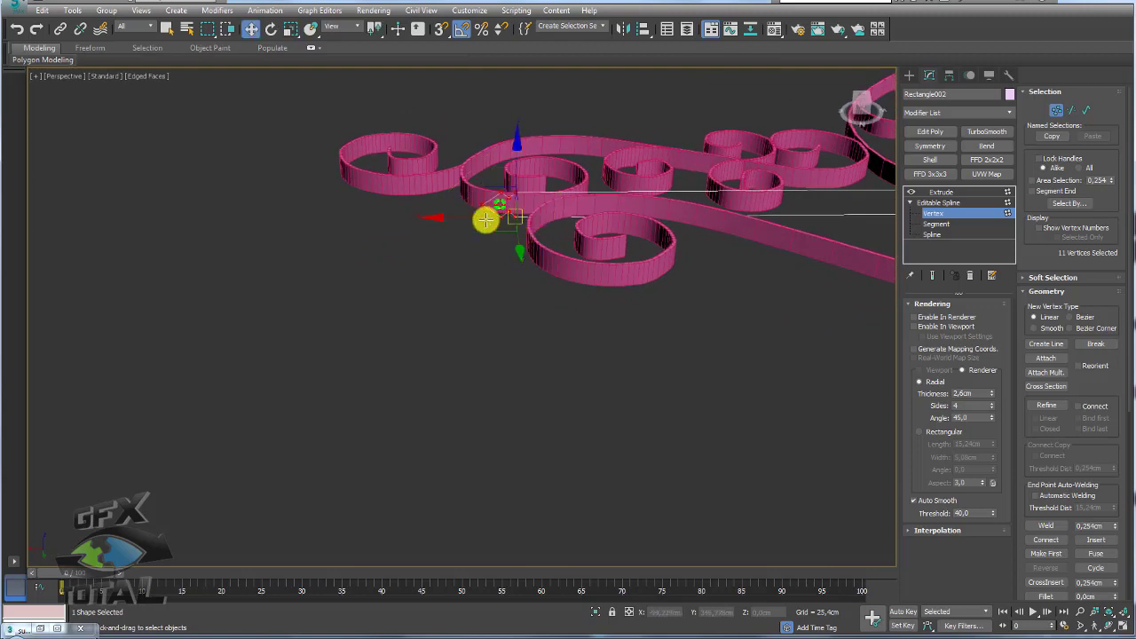
drag(485, 219, 216, 213)
Step: Return to Rectangle002's Extrude modifier and orbit around the ornament
click(938, 202)
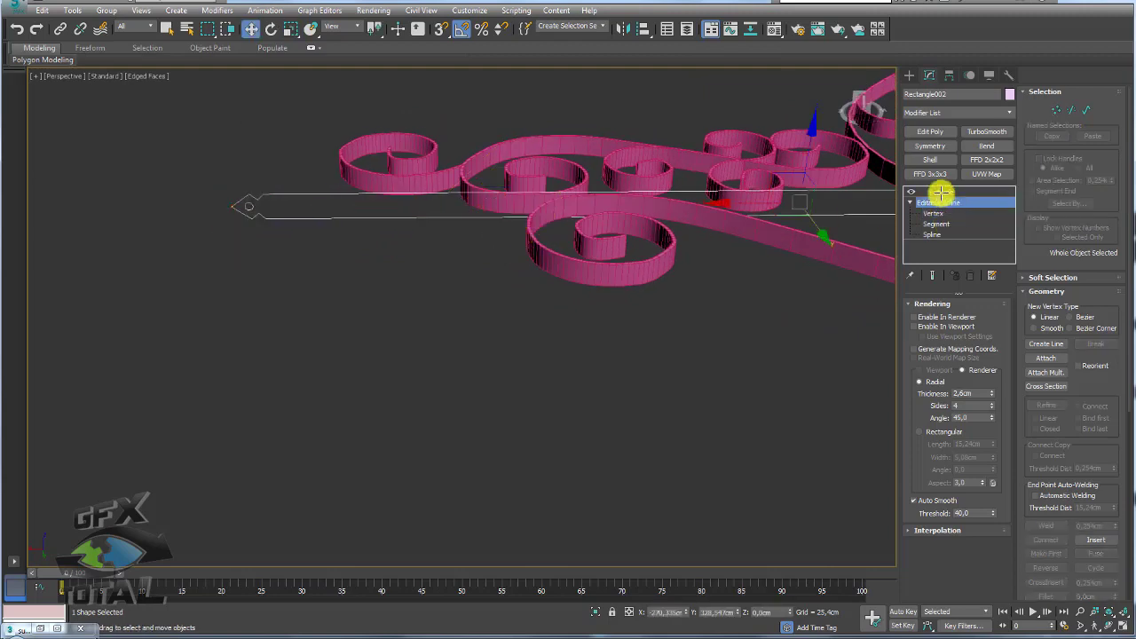
click(941, 191)
scroll(514, 207, down, 3)
mouse_move(514, 208)
alt+middle_down()
mouse_move(555, 284)
mouse_move(753, 246)
mouse_move(748, 335)
mouse_move(730, 266)
mouse_move(743, 294)
mouse_move(638, 306)
alt+middle_up()
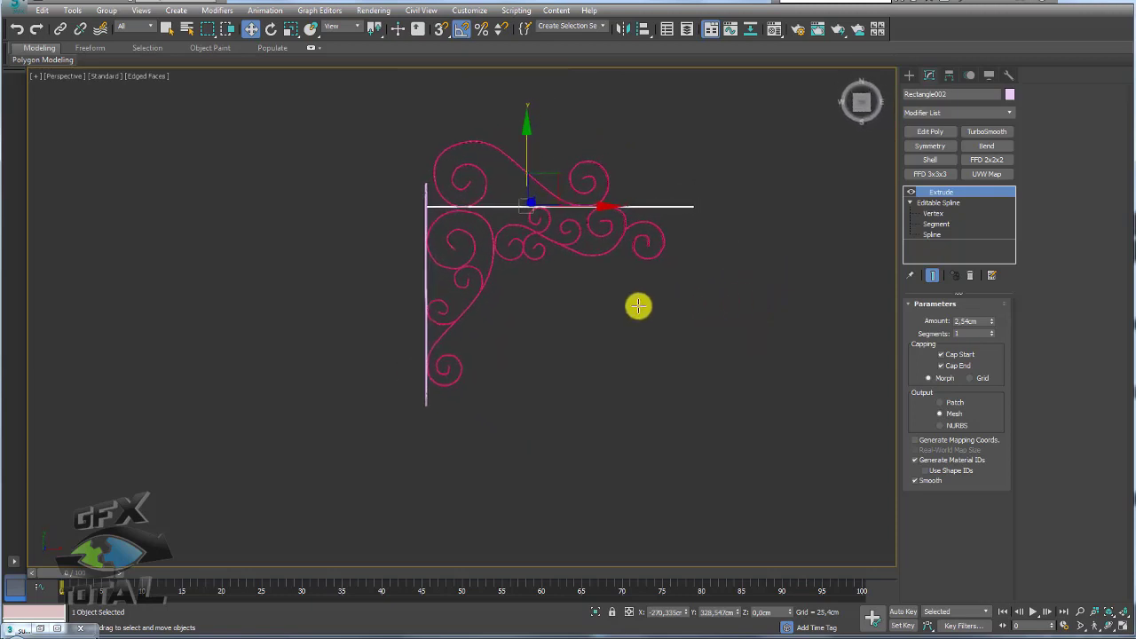
Step: Tilt the front view into an angled view showing the chains and sign board
key(f)
mouse_move(545, 295)
alt+middle_down()
mouse_move(550, 314)
mouse_move(540, 261)
alt+middle_up()
right_click(540, 261)
click(581, 213)
mouse_move(581, 207)
alt+middle_down()
mouse_move(560, 268)
mouse_move(558, 385)
mouse_move(547, 401)
alt+middle_up()
Step: Switch to Top view, frame the second chain and house outline, and open Create > Shapes
key(t)
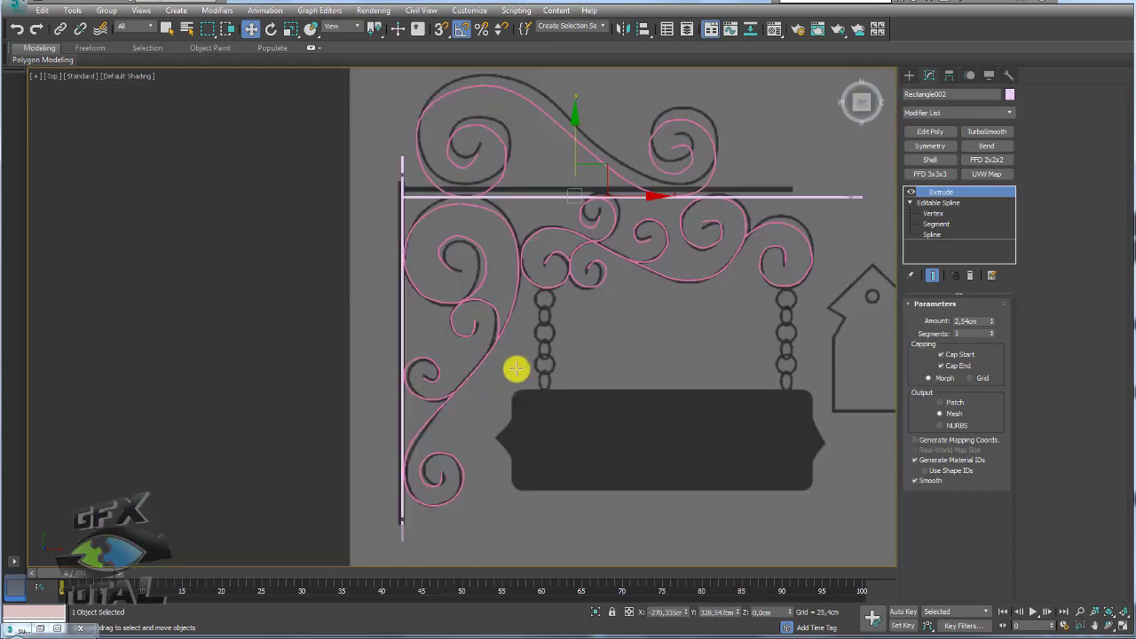
scroll(515, 370, up, 2)
scroll(436, 241, up, 3)
mouse_move(481, 266)
middle_down()
mouse_move(492, 294)
mouse_move(314, 190)
middle_up()
middle_drag(794, 272, 664, 285)
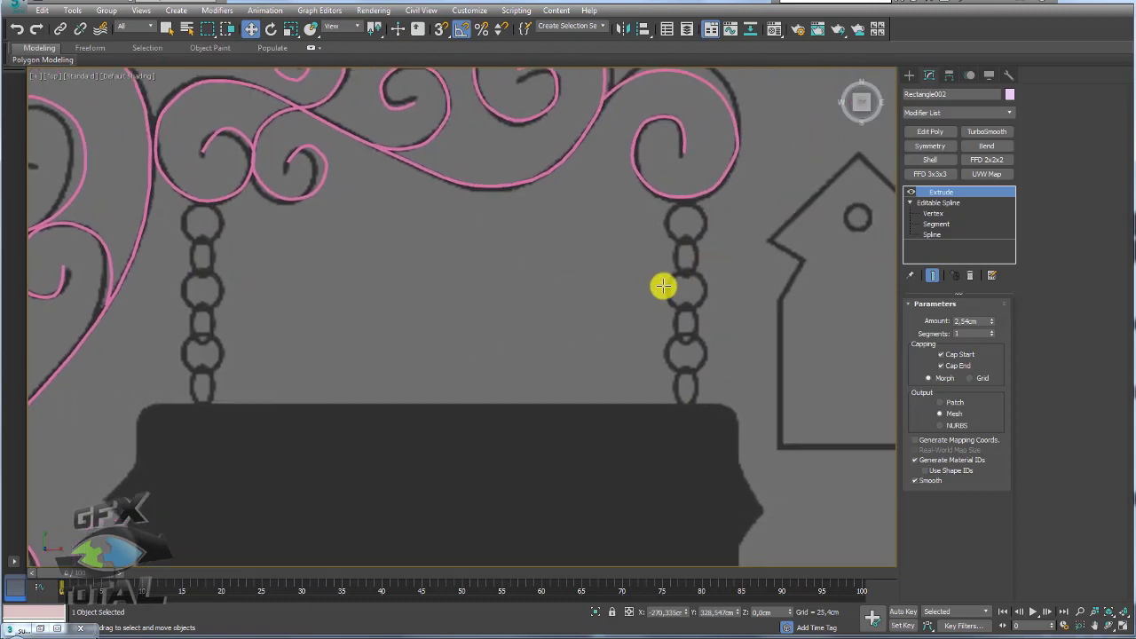
click(908, 75)
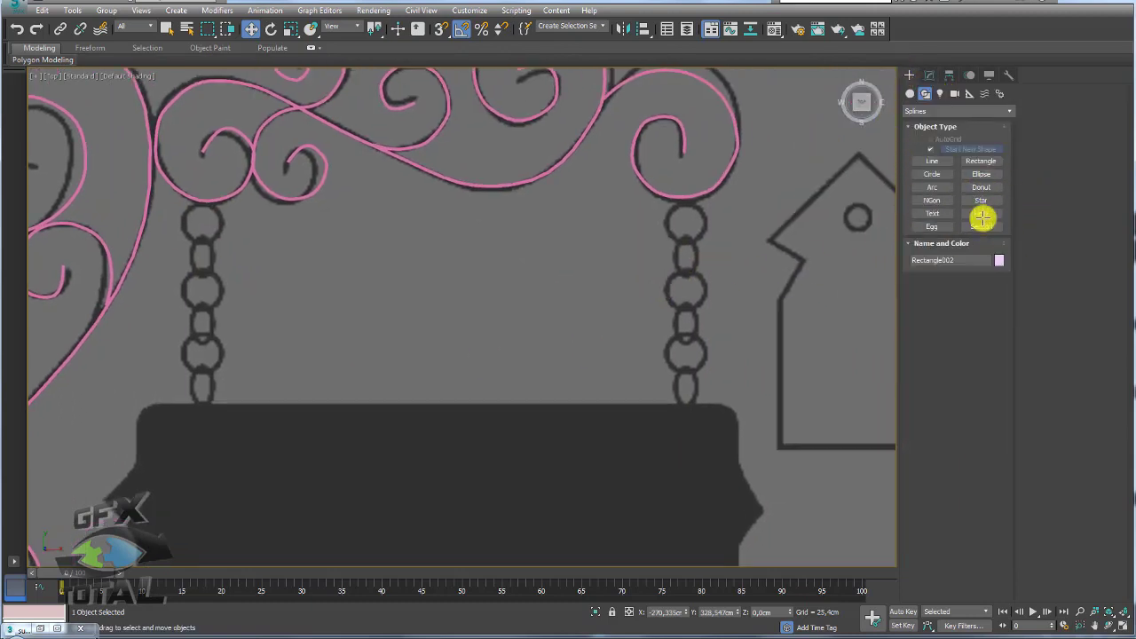
Step: Draw a Helix over the first chain link and enable it in the viewport
click(980, 214)
scroll(588, 240, up, 1)
scroll(602, 245, up, 4)
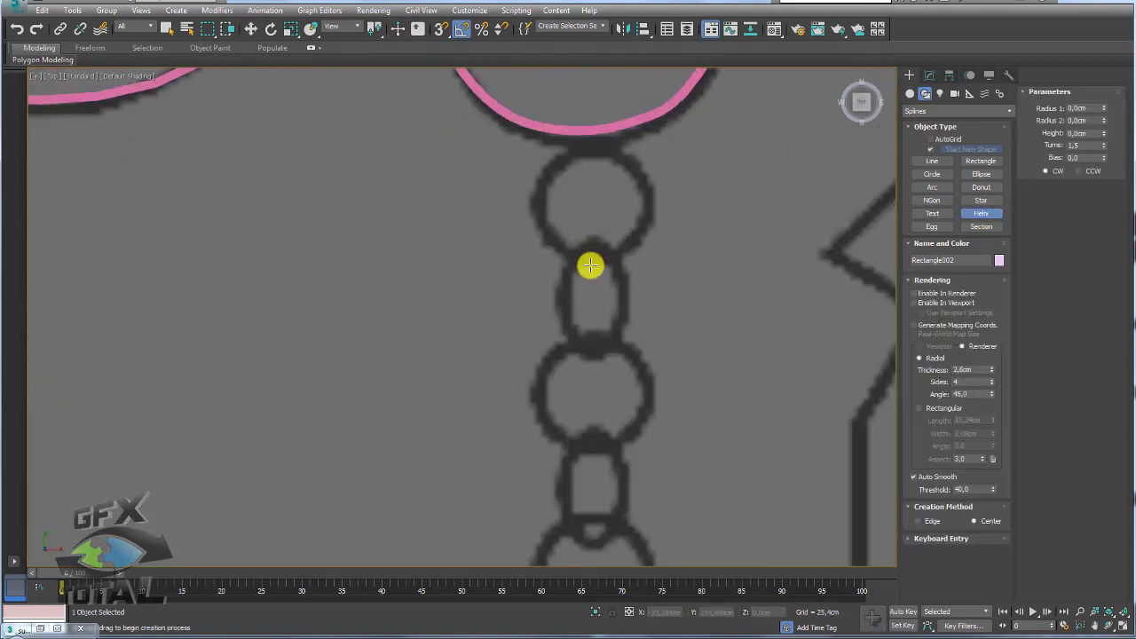
drag(590, 265, 618, 295)
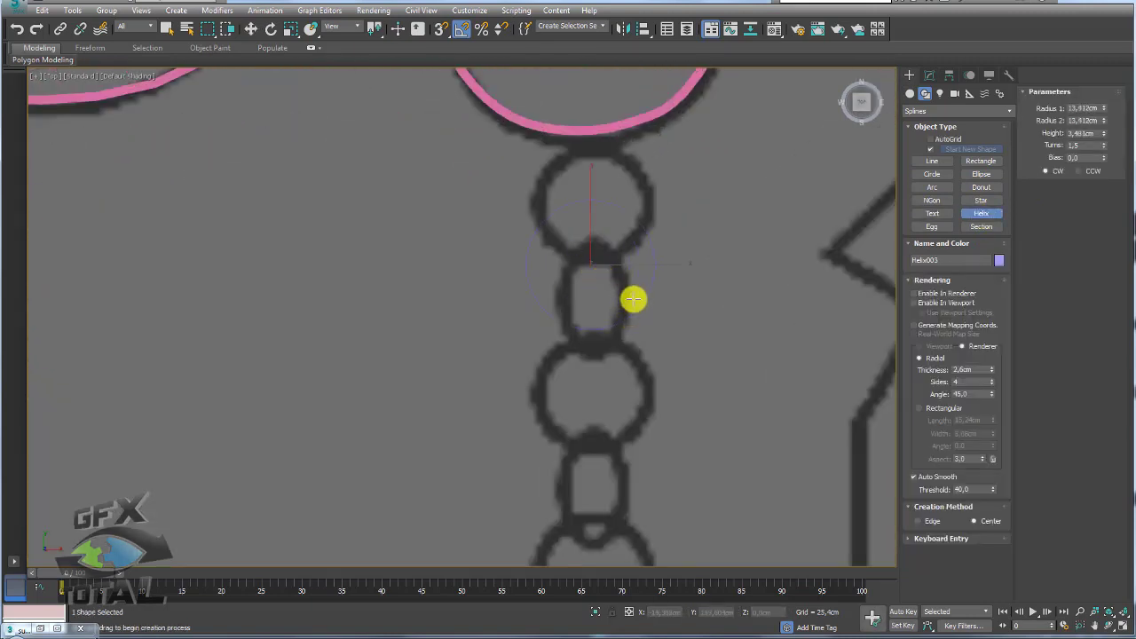
click(915, 303)
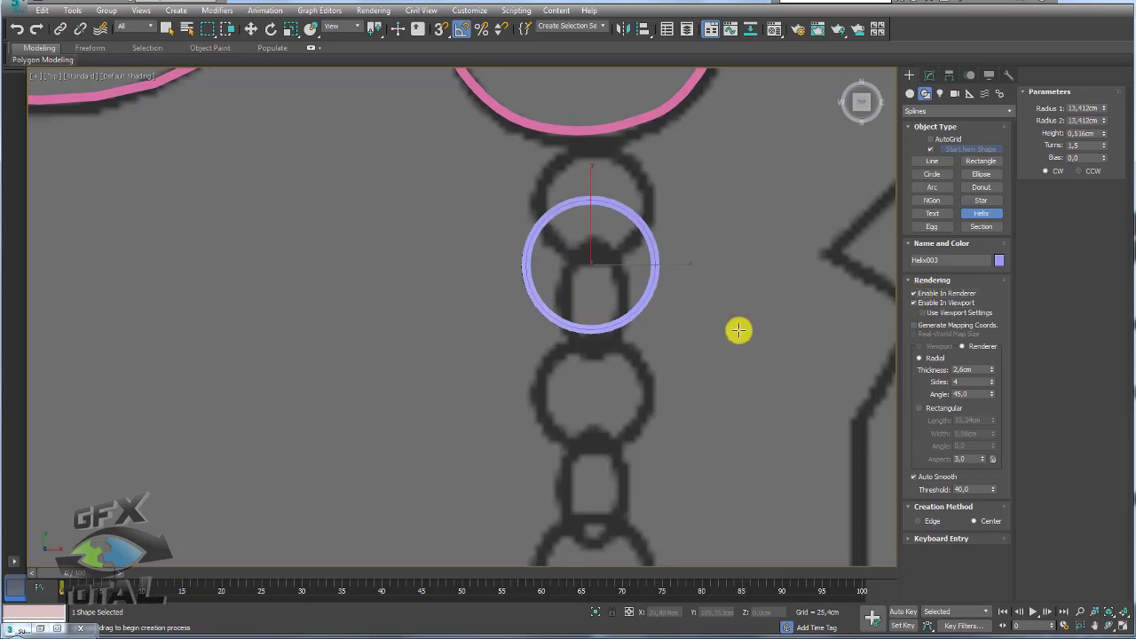
mouse_move(737, 329)
alt+middle_down()
mouse_move(716, 271)
mouse_move(619, 286)
mouse_move(705, 283)
mouse_move(667, 292)
alt+middle_up()
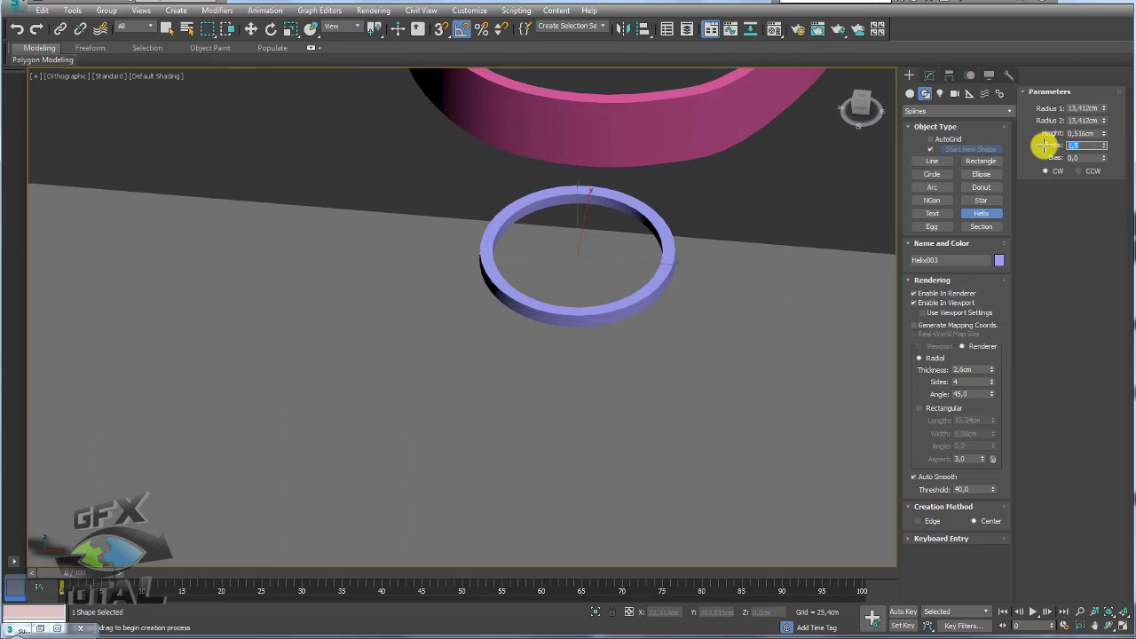
text(9)
Step: Set the helix Turns to 0,96
key(Return)
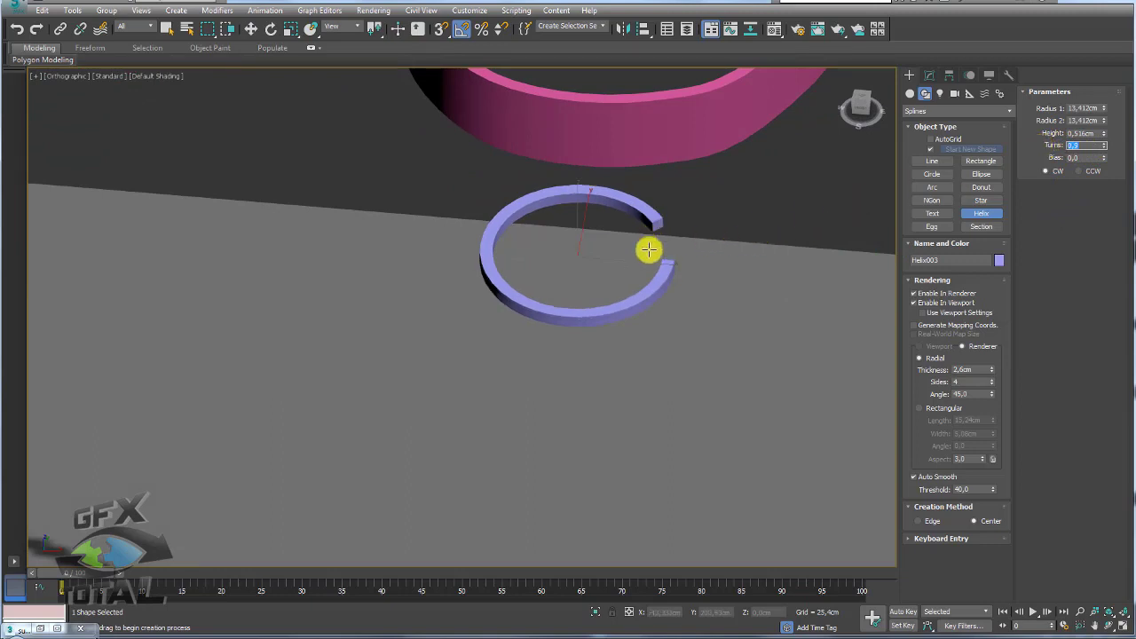
alt+middle_drag(649, 250, 996, 189)
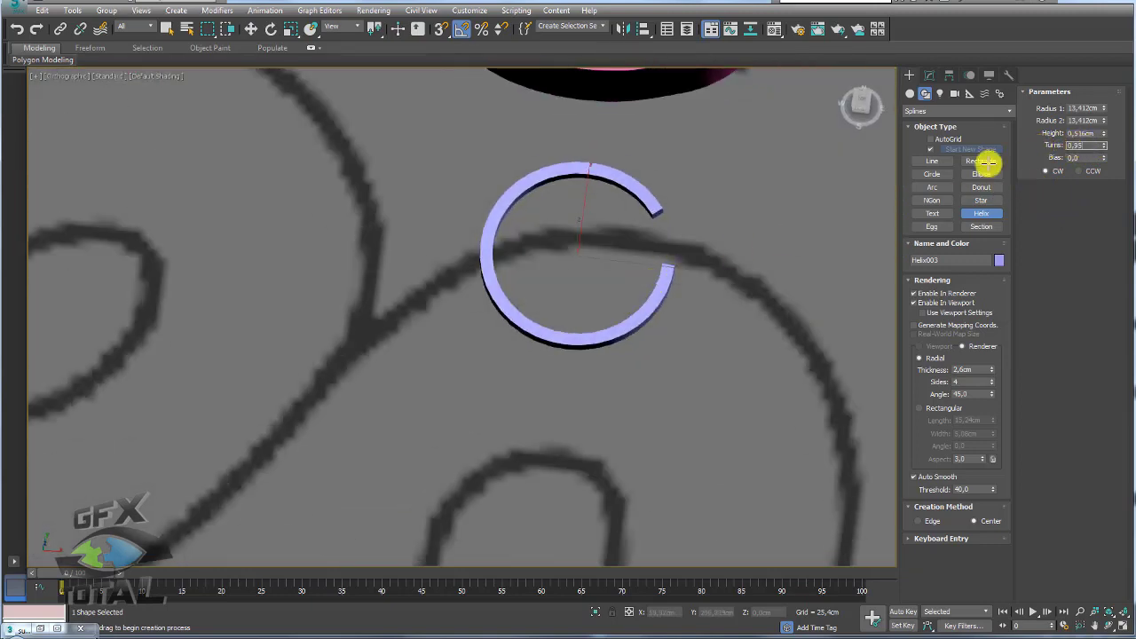
key(Return)
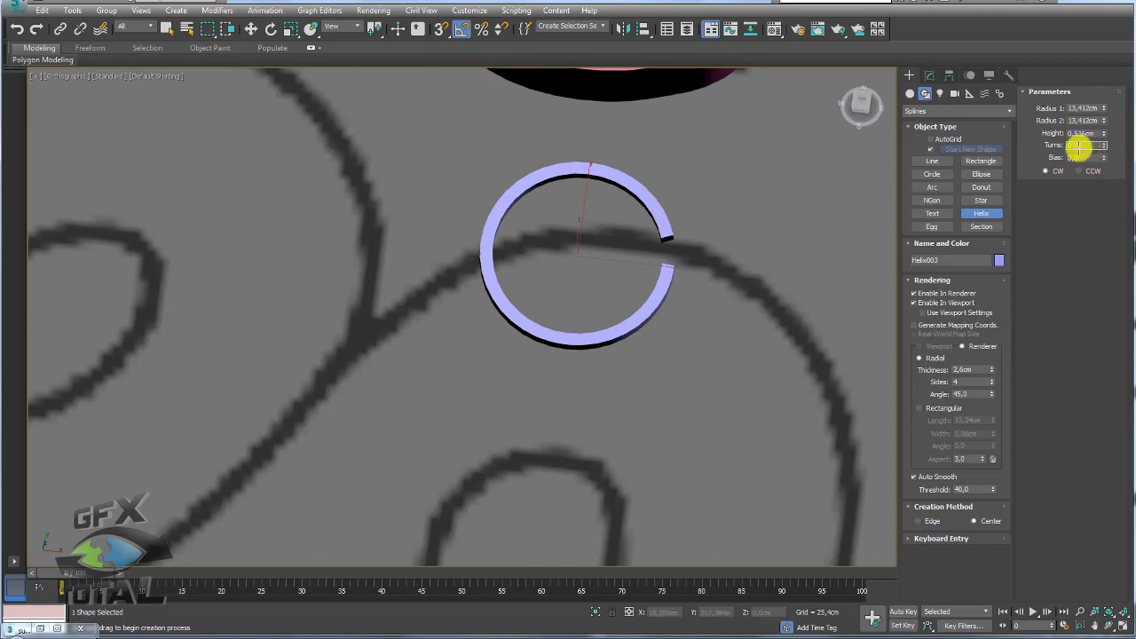
key(Return)
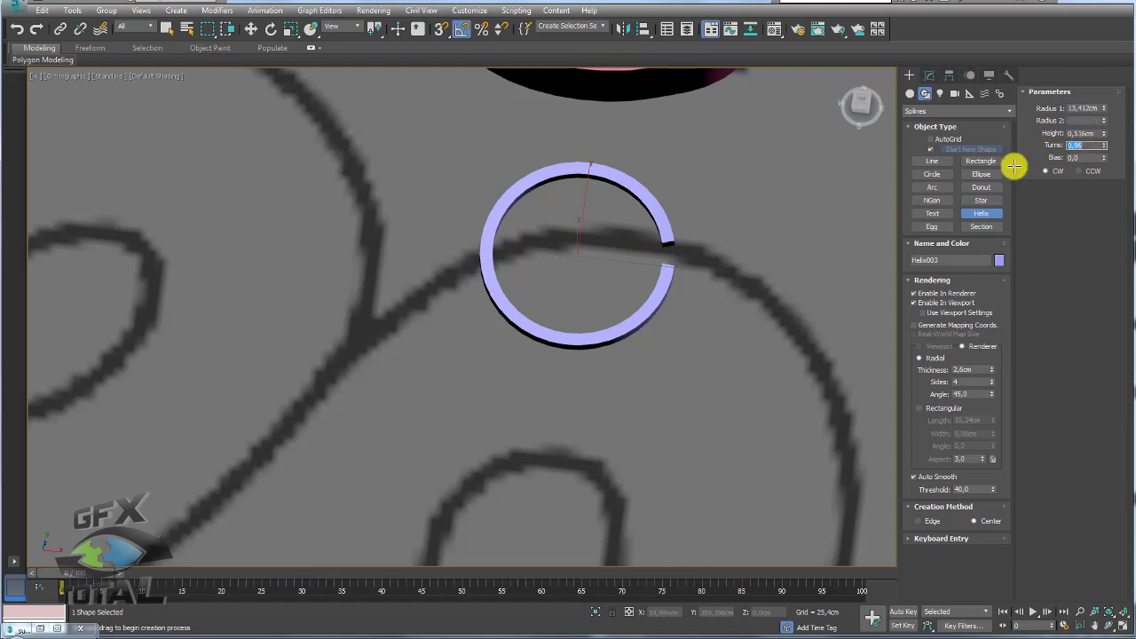
Step: Give the helix's rendered tube 12 sides for a round profile
scroll(672, 256, down, 3)
scroll(677, 264, up, 3)
alt+middle_drag(662, 266, 633, 218)
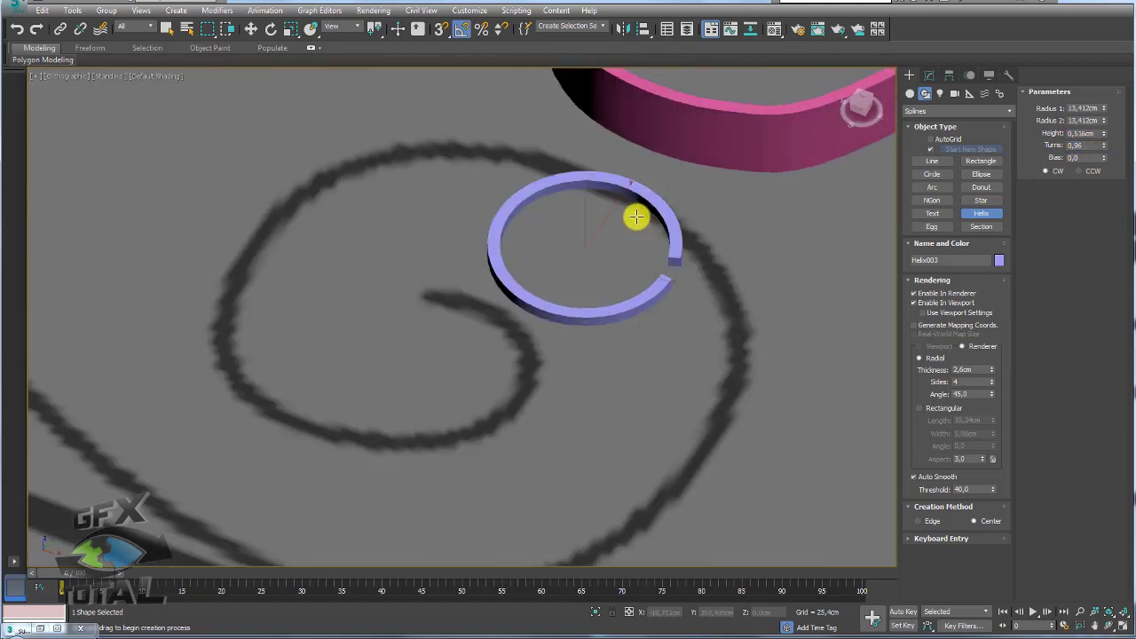
scroll(689, 268, up, 3)
alt+middle_drag(690, 269, 862, 324)
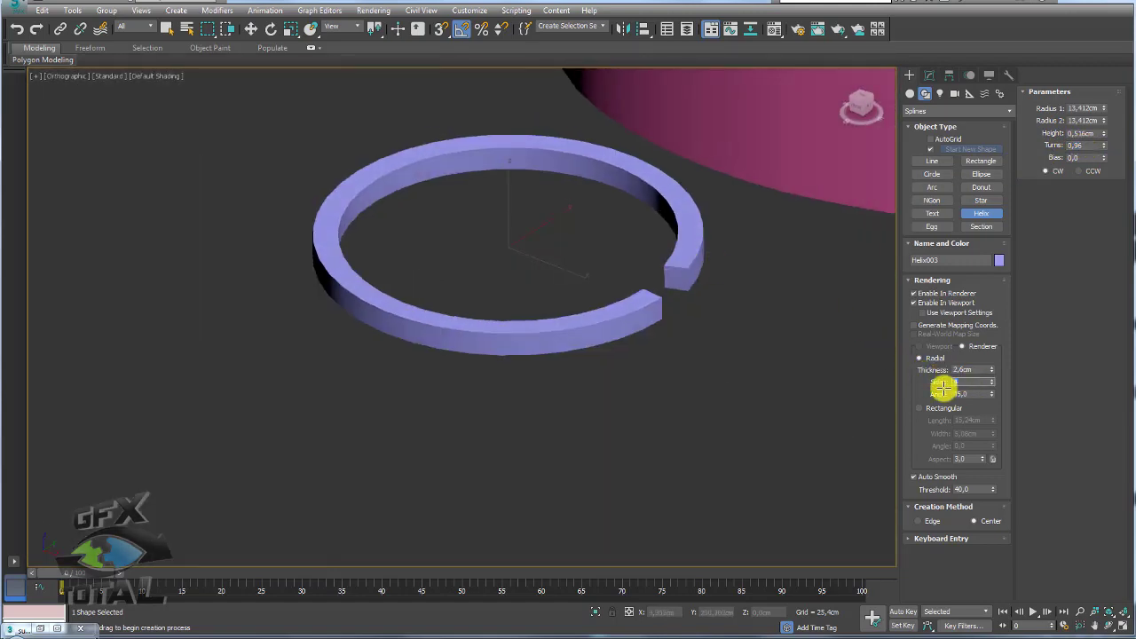
text(12)
key(Return)
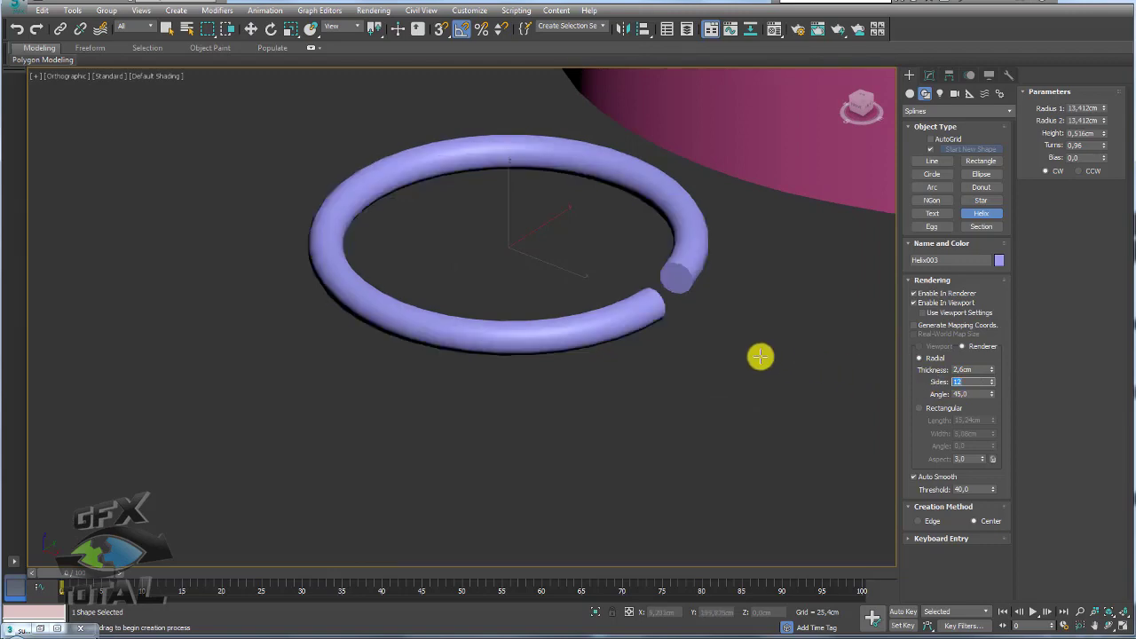
Step: Move Helix003 up so it sits over the chain link
key(w)
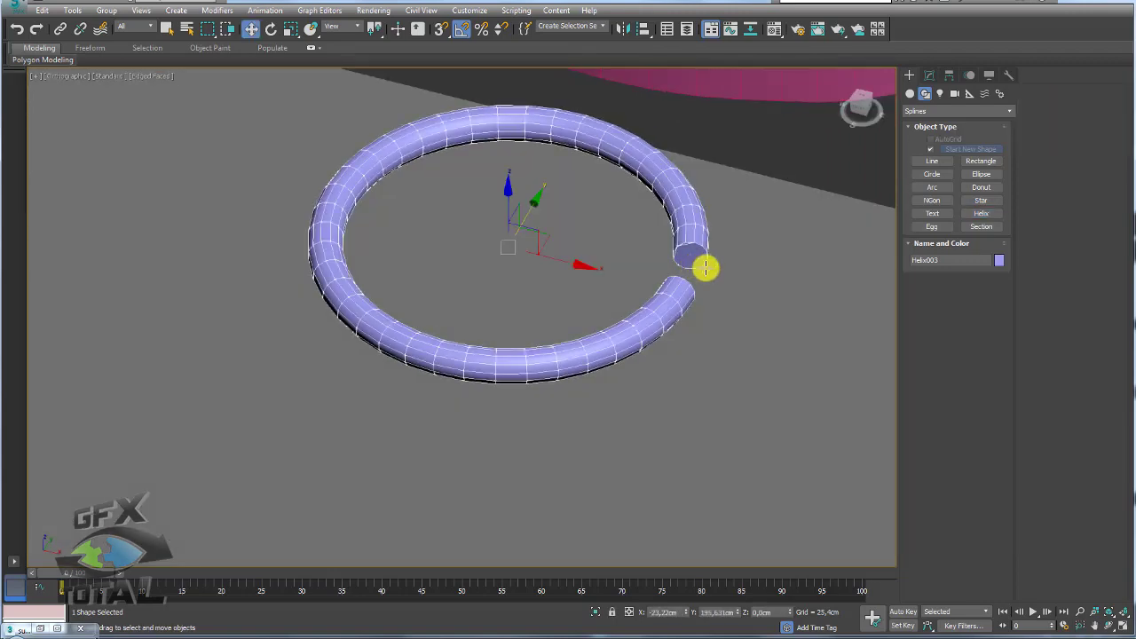
scroll(705, 266, down, 3)
alt+middle_drag(704, 266, 713, 276)
scroll(713, 276, up, 4)
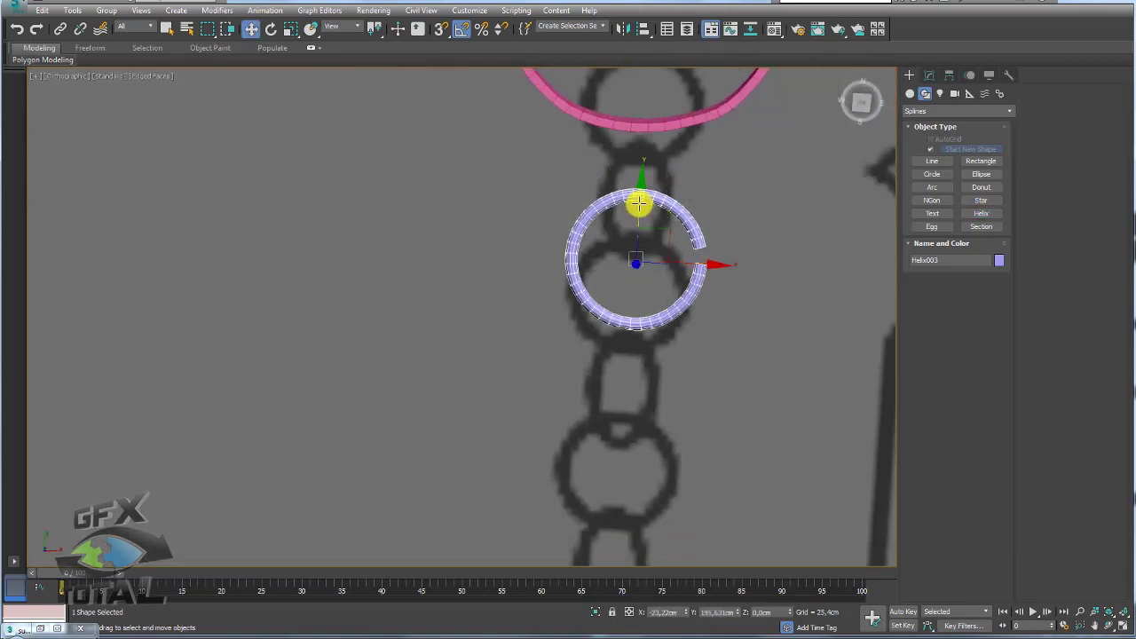
drag(639, 203, 646, 157)
mouse_move(665, 198)
alt+middle_down()
mouse_move(658, 161)
mouse_move(672, 96)
alt+middle_up()
alt+middle_drag(761, 151, 746, 210)
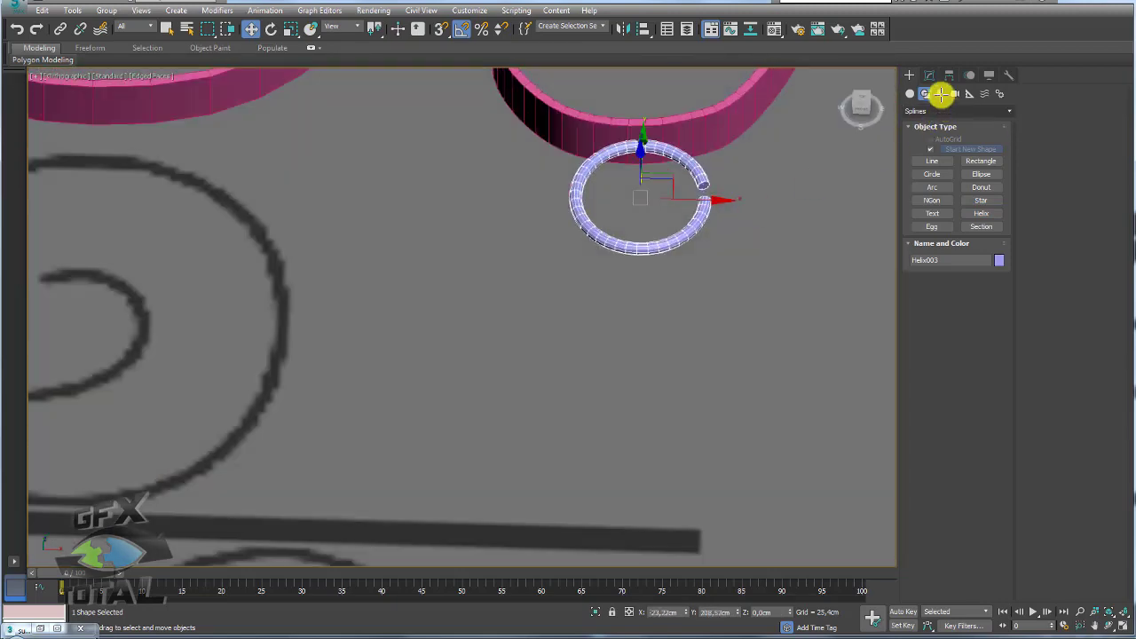
Step: In the Modify tab, raise Helix003's rendering Thickness to 3,718 cm
click(929, 76)
scroll(688, 258, down, 2)
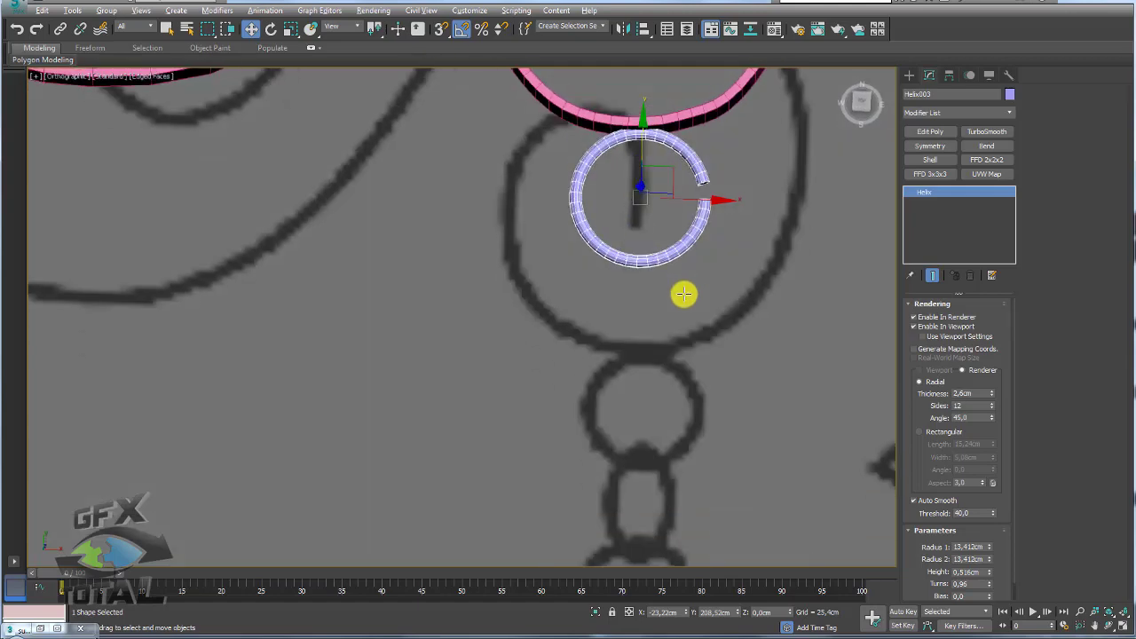
scroll(682, 294, down, 2)
scroll(689, 293, up, 1)
scroll(695, 361, up, 1)
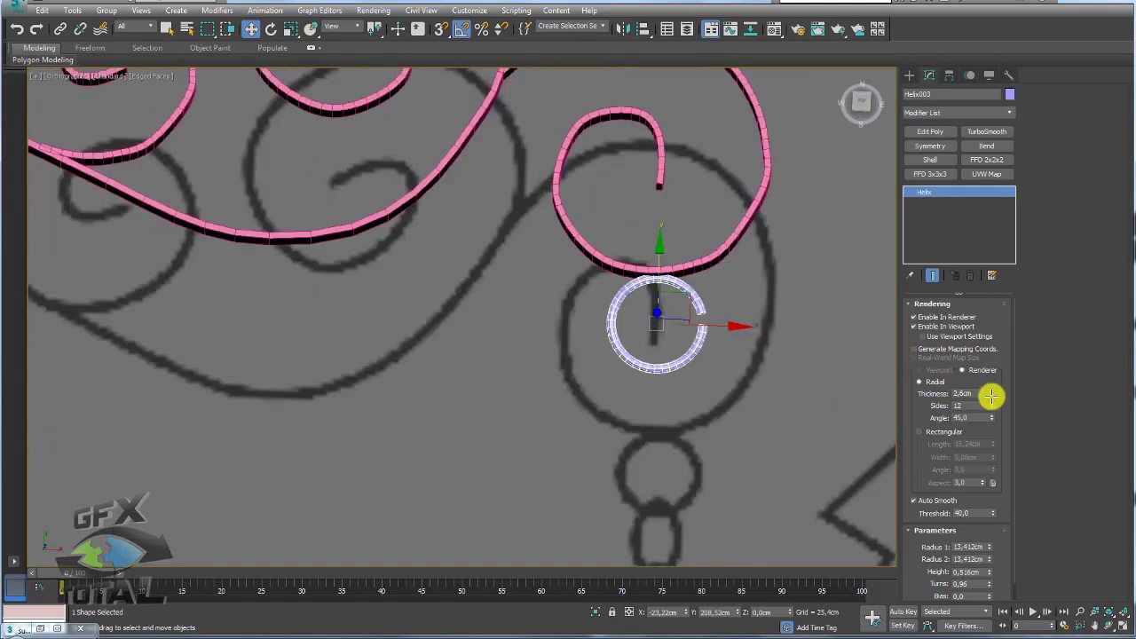
drag(990, 395, 988, 360)
Step: Shift-drag the helix downward to clone it as the next link
scroll(710, 331, down, 1)
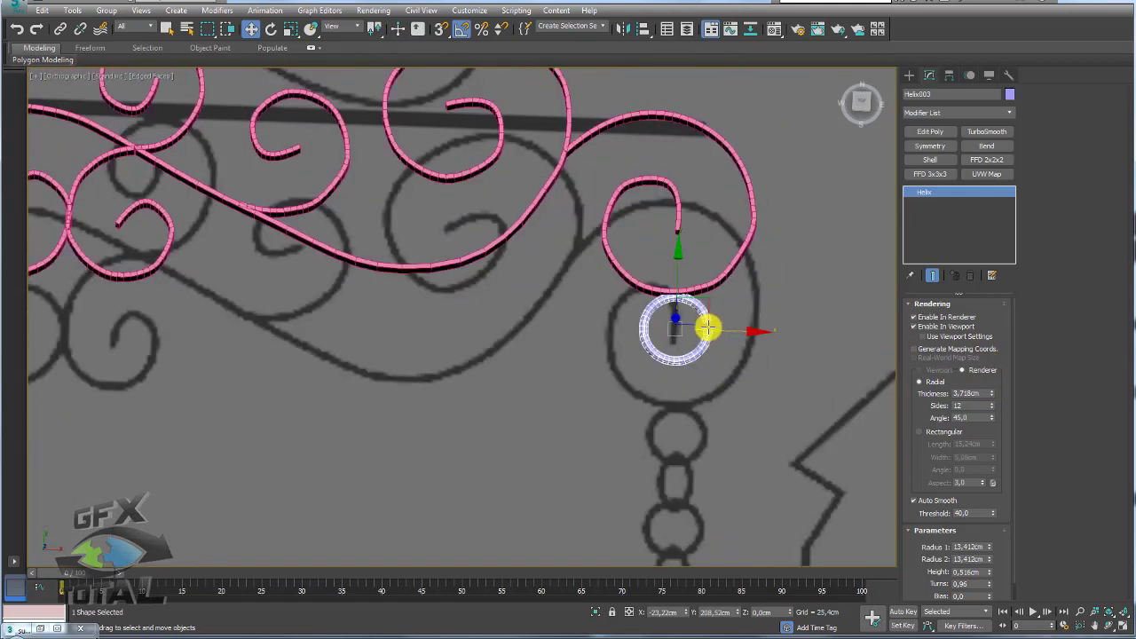
scroll(708, 328, up, 1)
shift+drag(658, 237, 656, 415)
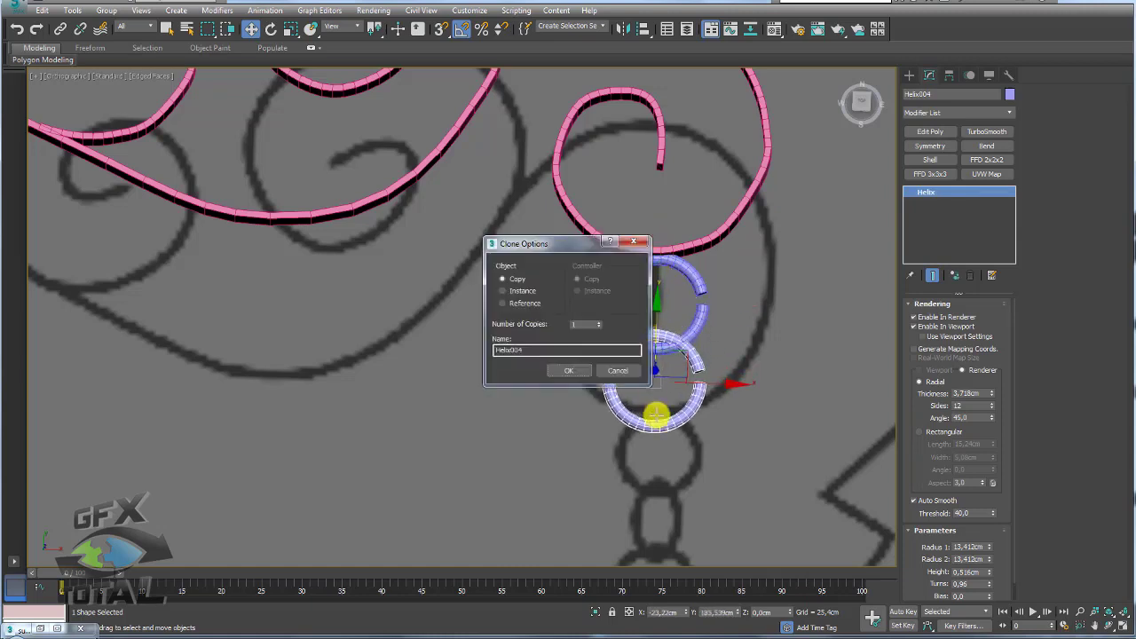
Step: Confirm the copy and rotate the new ring 90° to link it
click(567, 370)
key(e)
drag(664, 375, 722, 385)
Step: Shift-move the linked ring pair along the chain to make 3 copies
ctrl+click(697, 313)
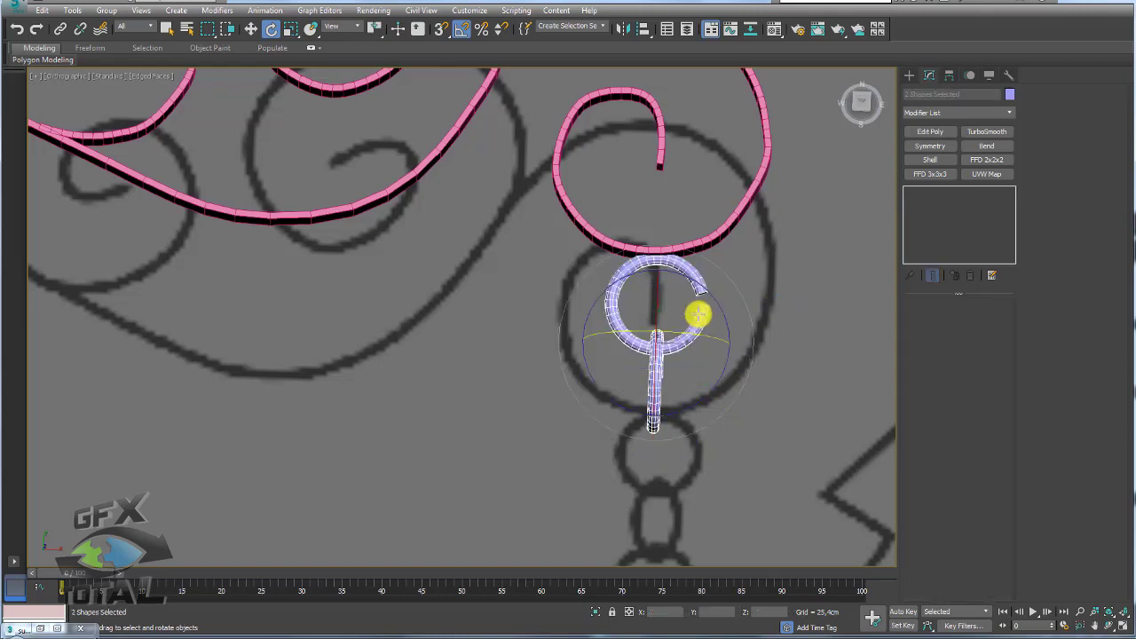
key(w)
mouse_move(667, 308)
alt+middle_down()
mouse_move(725, 296)
mouse_move(456, 324)
mouse_move(410, 288)
alt+middle_up()
shift+drag(410, 288, 566, 319)
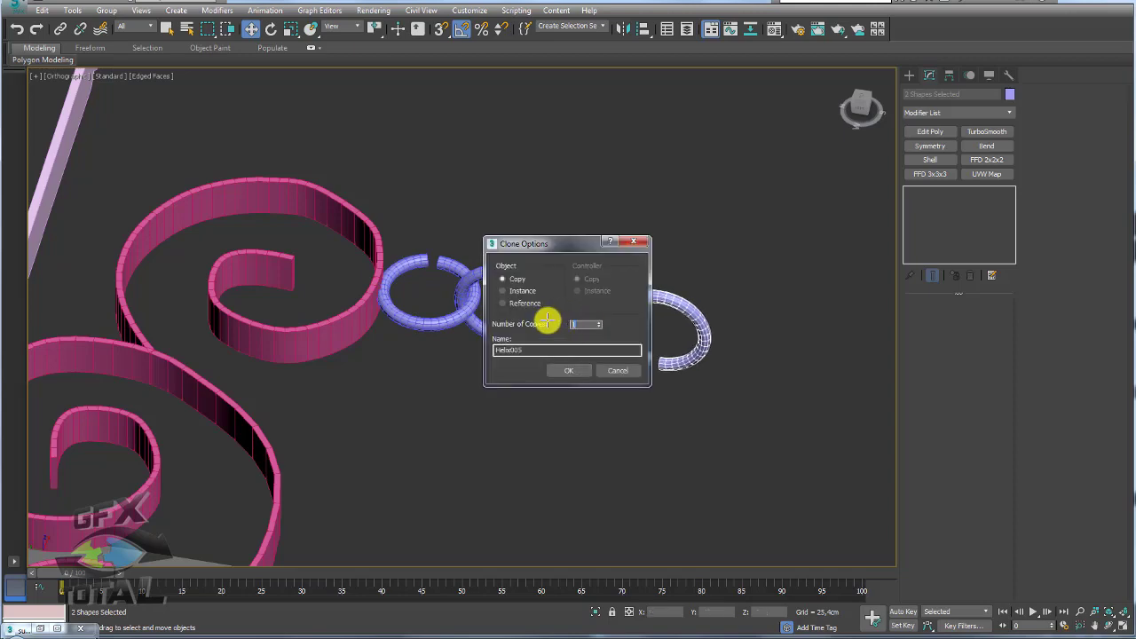
text(3)
click(577, 371)
Step: Select the whole chain and copy it left to the second hanging point
mouse_move(604, 347)
alt+middle_down()
mouse_move(666, 329)
mouse_move(645, 390)
mouse_move(616, 408)
mouse_move(556, 365)
mouse_move(651, 329)
mouse_move(712, 364)
alt+middle_up()
drag(732, 382, 528, 298)
mouse_move(529, 298)
alt+middle_down()
mouse_move(665, 347)
mouse_move(604, 349)
mouse_move(669, 318)
alt+middle_up()
shift+drag(671, 329, 431, 310)
click(569, 370)
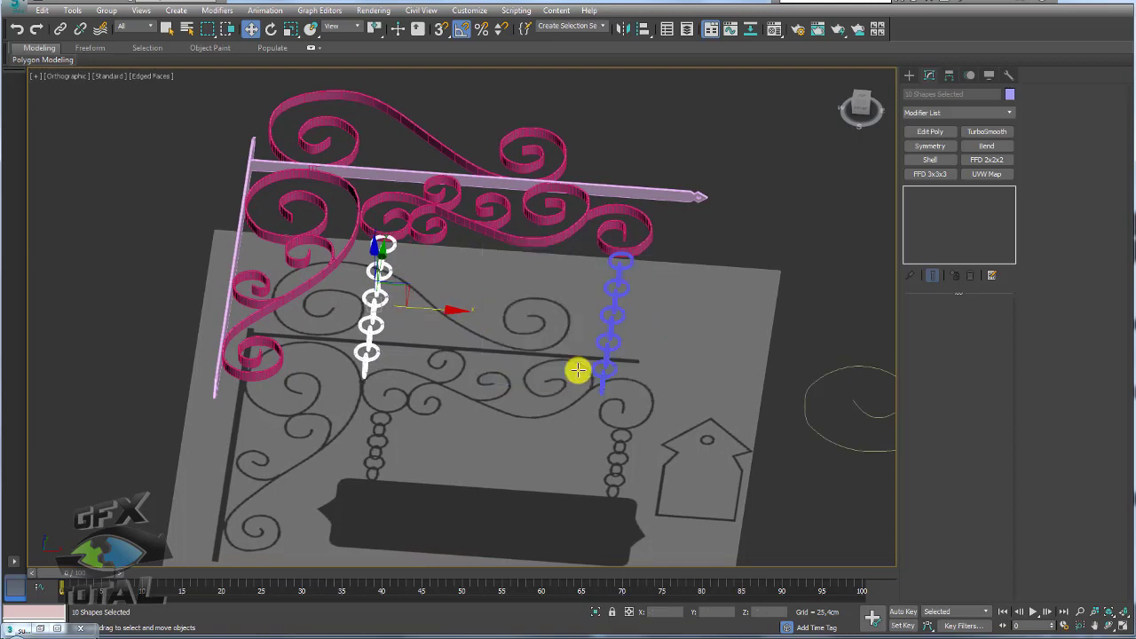
mouse_move(599, 376)
alt+middle_down()
mouse_move(601, 441)
mouse_move(613, 442)
alt+middle_up()
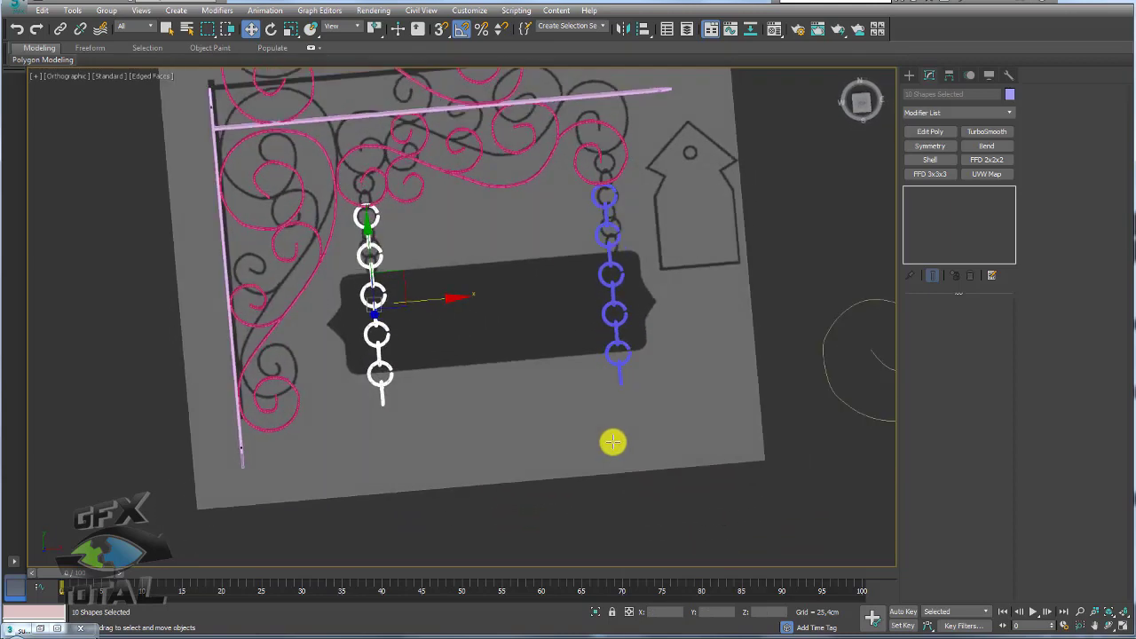
Step: Switch to Top view and zoom in on the two chains
key(f)
key(t)
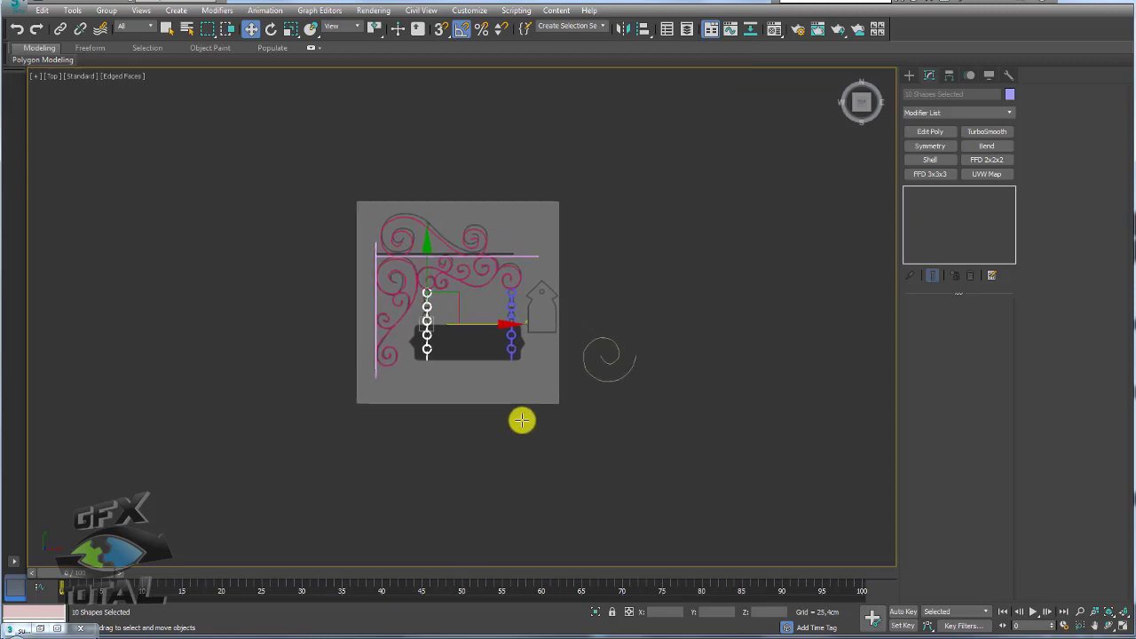
scroll(497, 325, up, 4)
scroll(477, 315, up, 2)
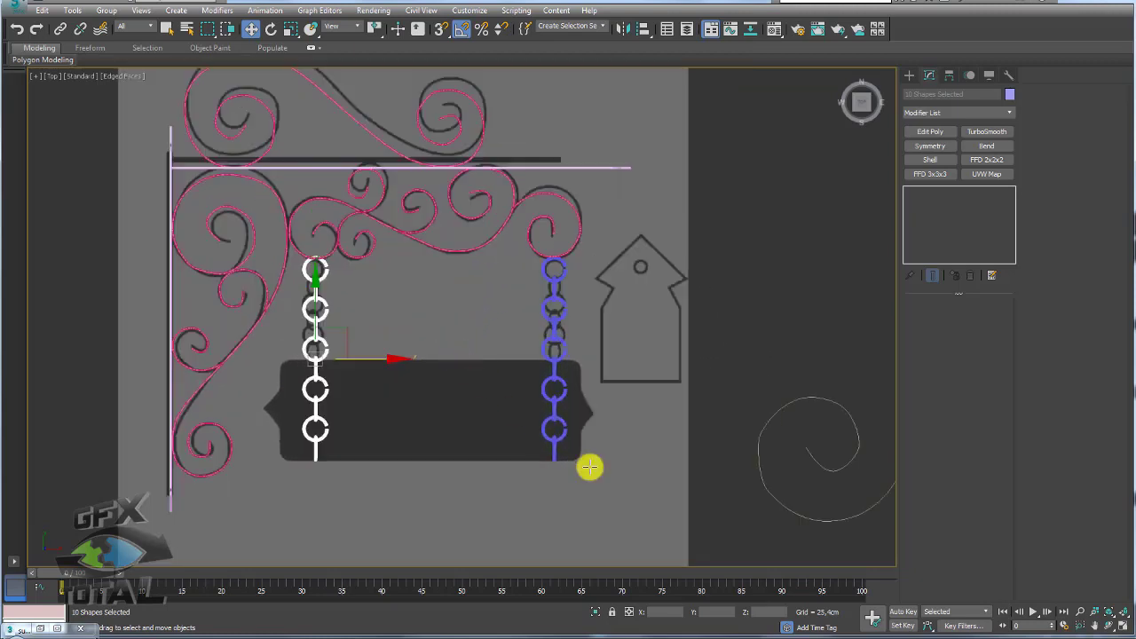
drag(603, 494, 481, 269)
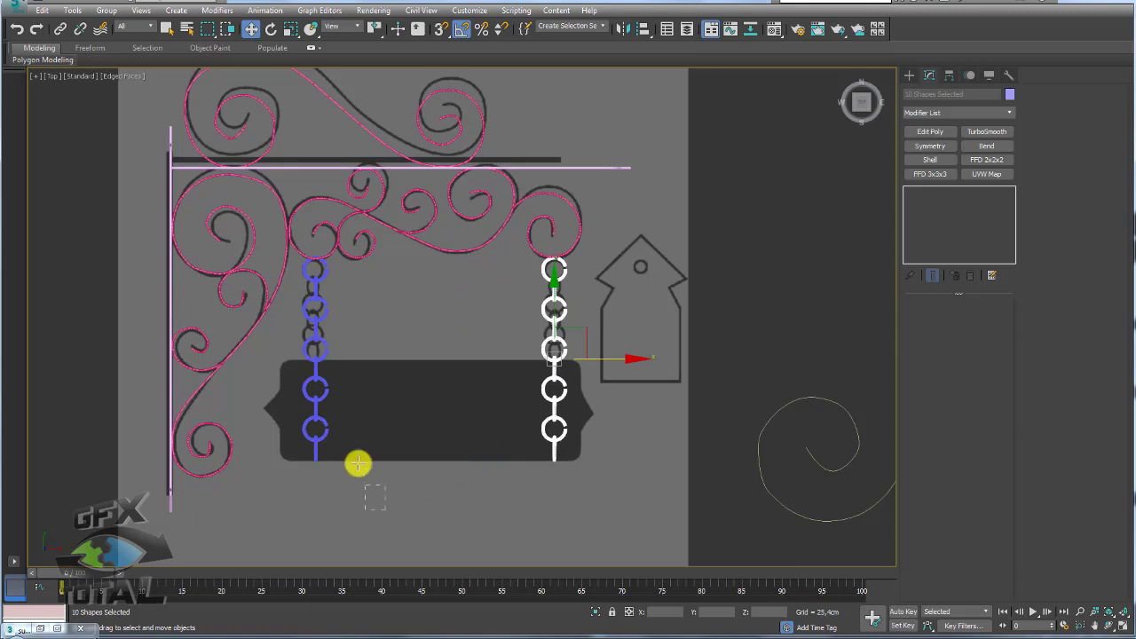
drag(385, 510, 303, 306)
middle_drag(402, 540, 449, 516)
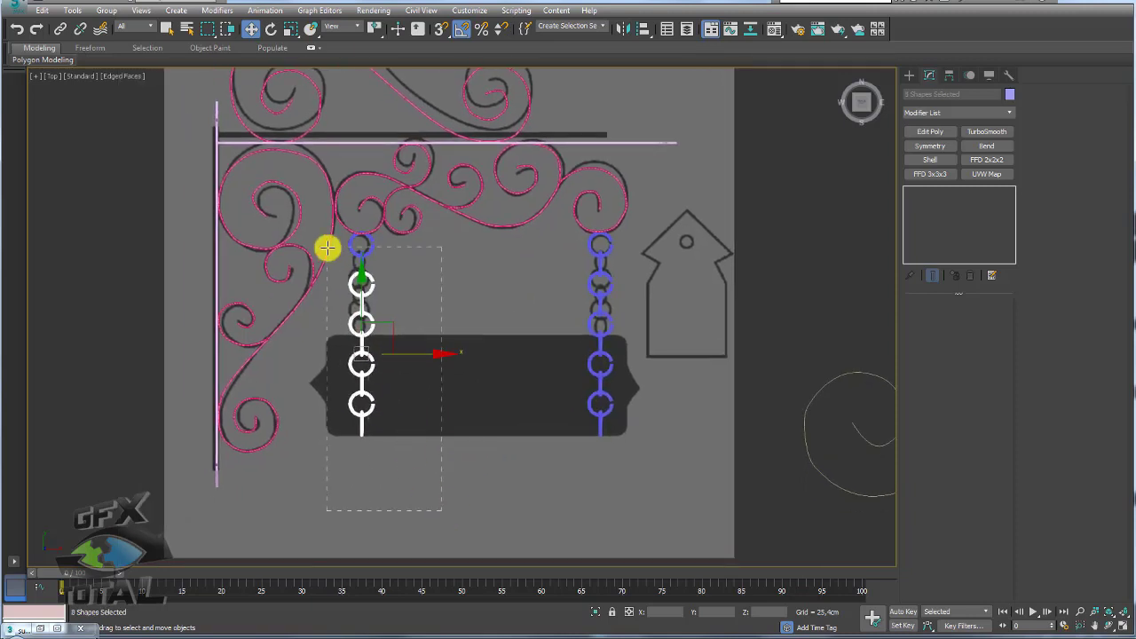
drag(326, 248, 329, 250)
middle_drag(410, 469, 442, 441)
Step: Window-select the bottom rings of both chains and delete them
drag(360, 366, 360, 366)
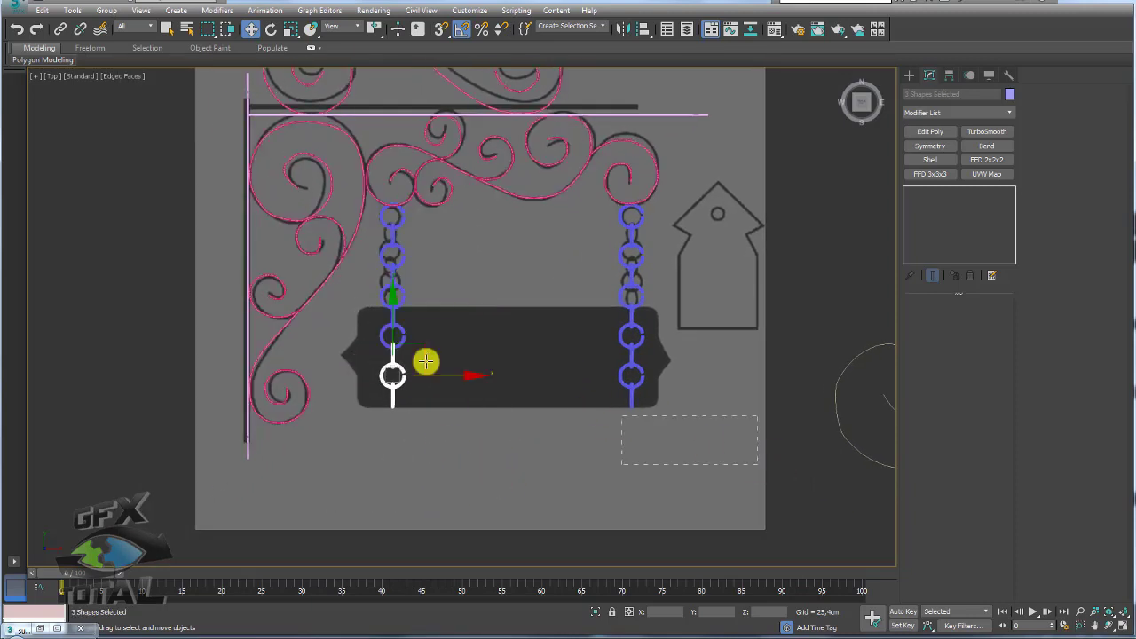
drag(753, 538, 340, 355)
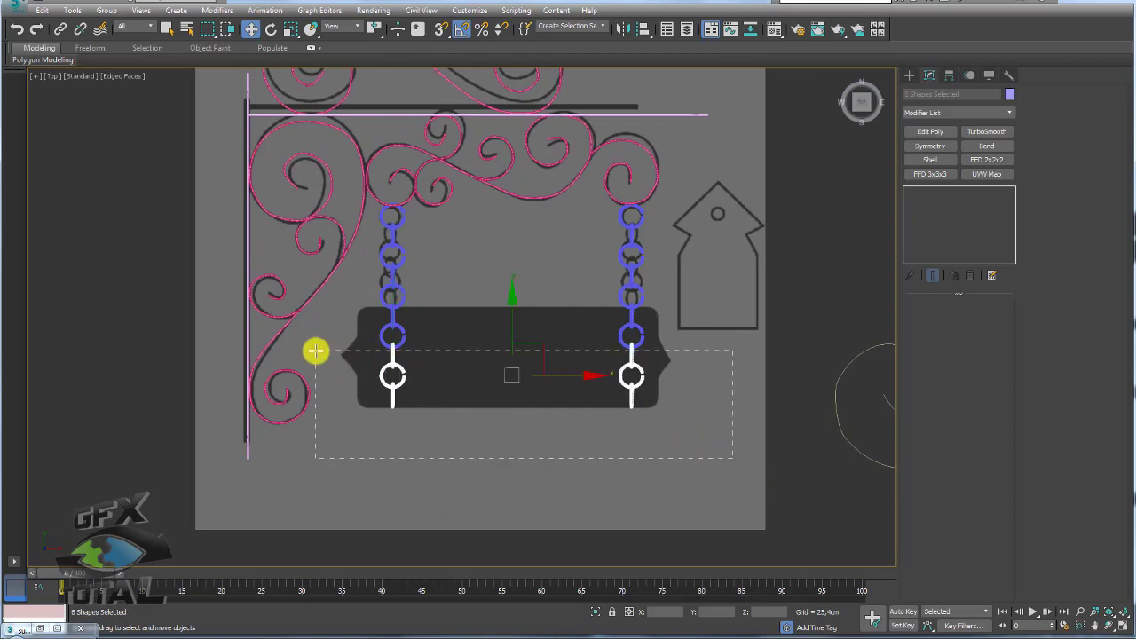
key(Delete)
middle_drag(524, 422, 621, 365)
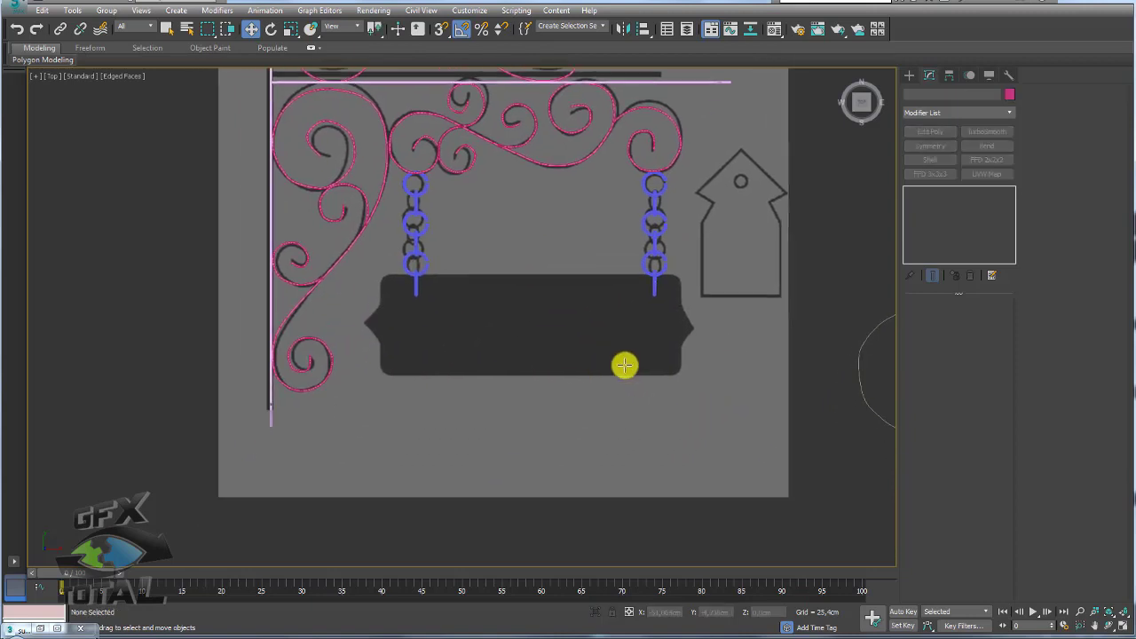
scroll(621, 364, up, 3)
Step: Draw a Rectangle spline over the sign board
click(908, 74)
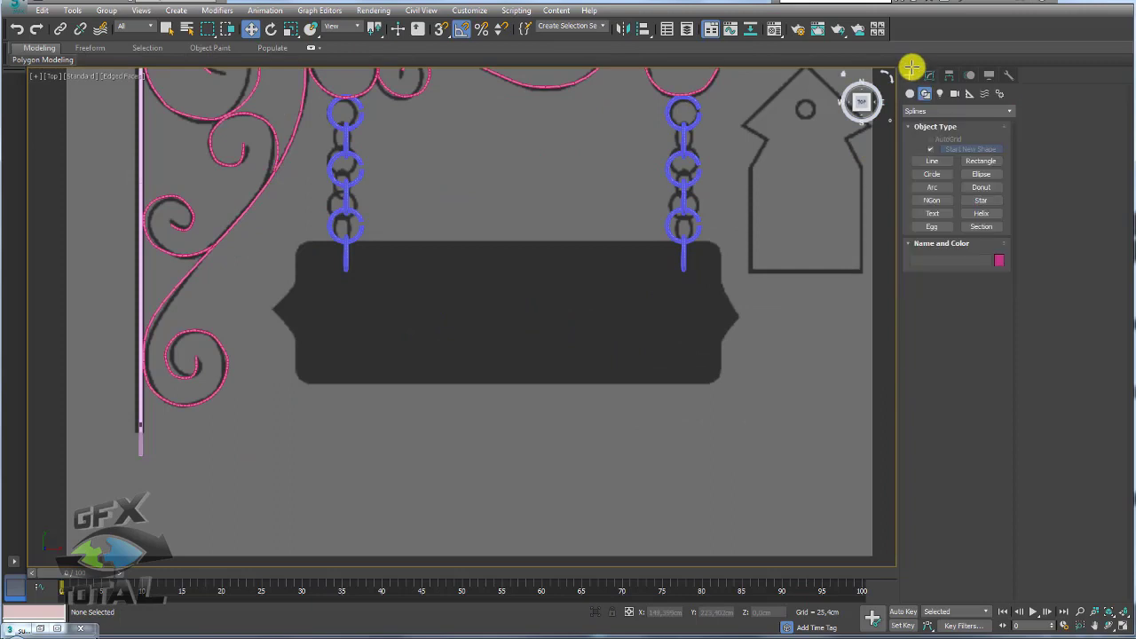
click(980, 161)
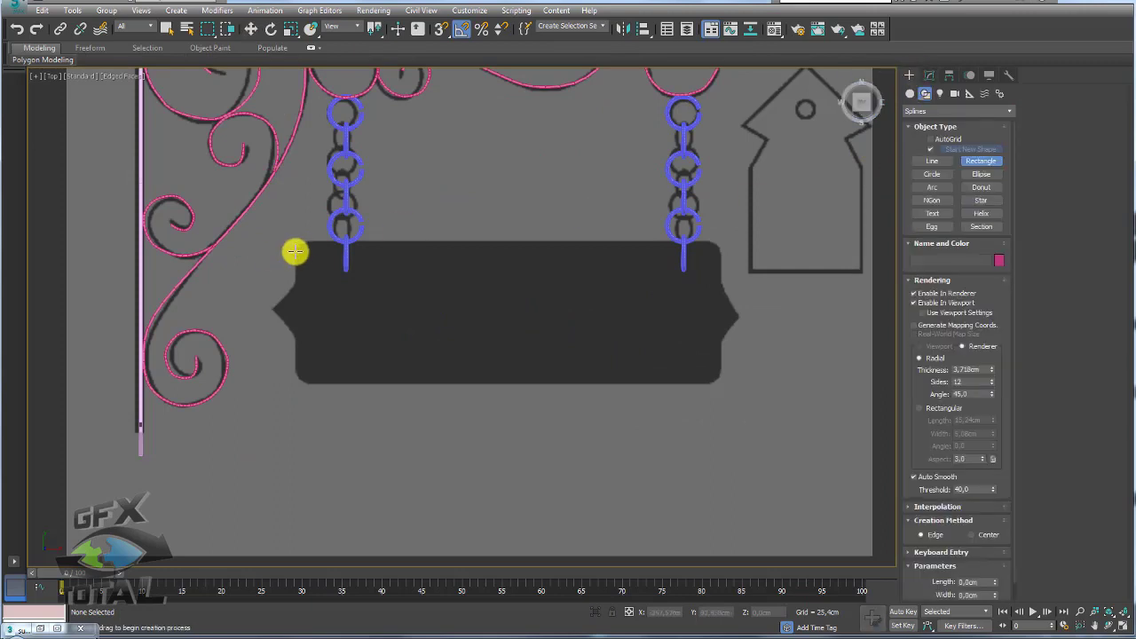
drag(302, 241, 715, 381)
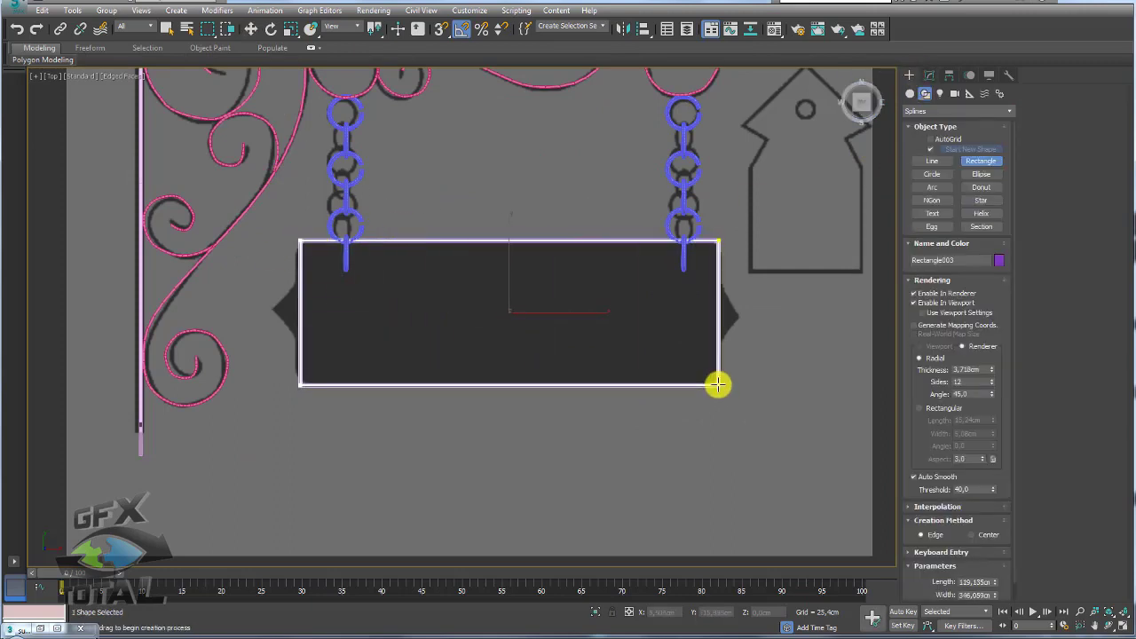
key(w)
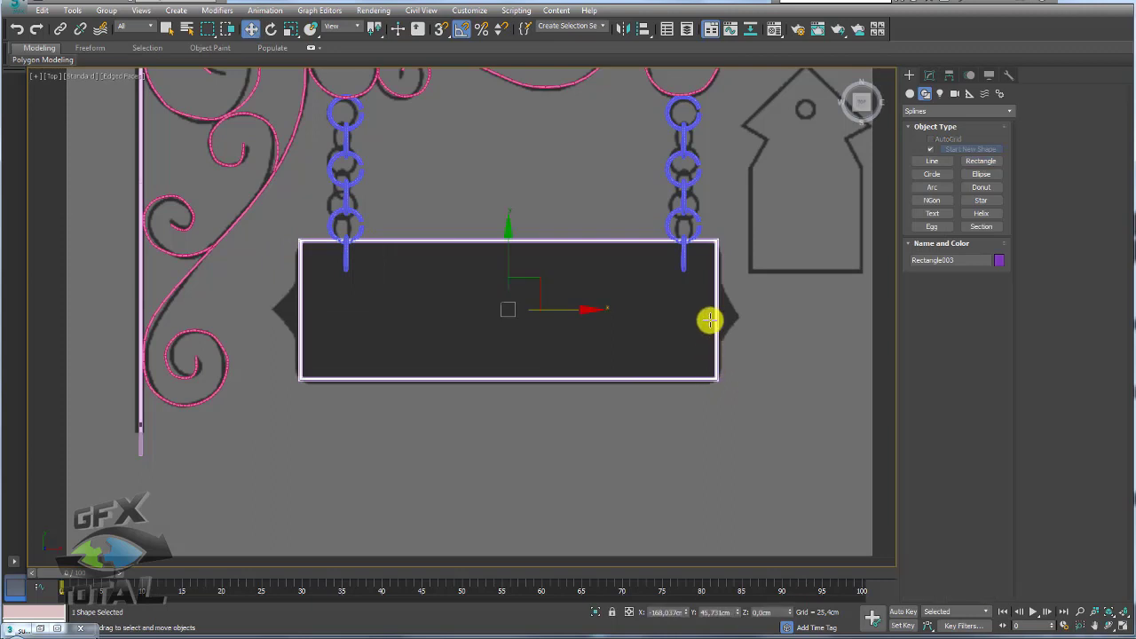
Step: Convert the rectangle to an editable spline, select its four vertices and activate Fillet
right_click(710, 320)
mouse_move(770, 464)
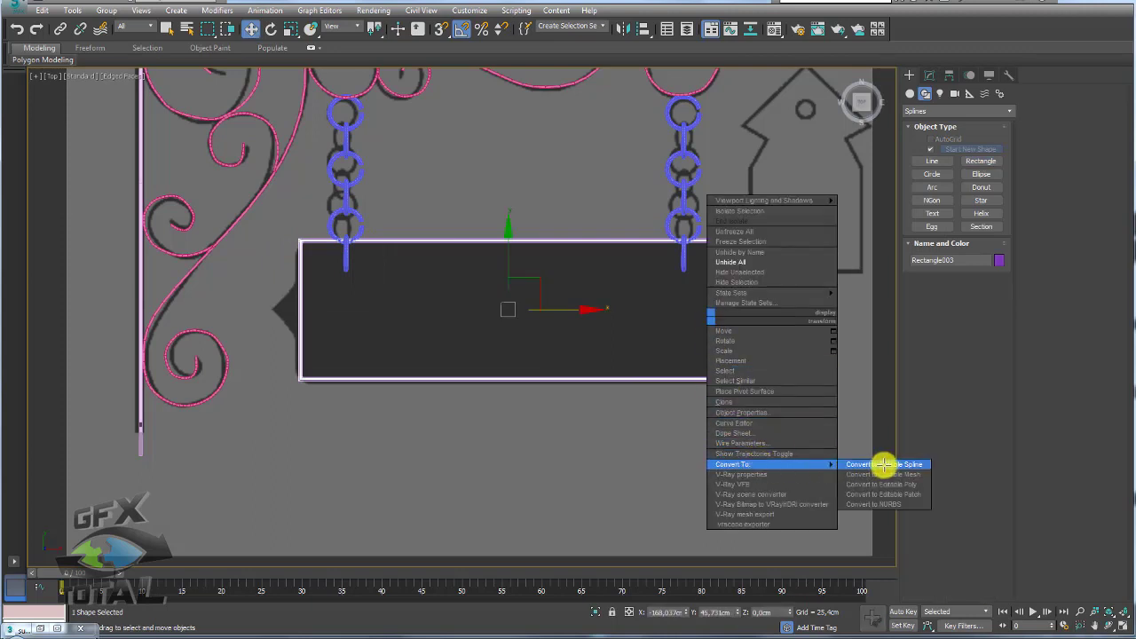
click(883, 464)
click(1057, 108)
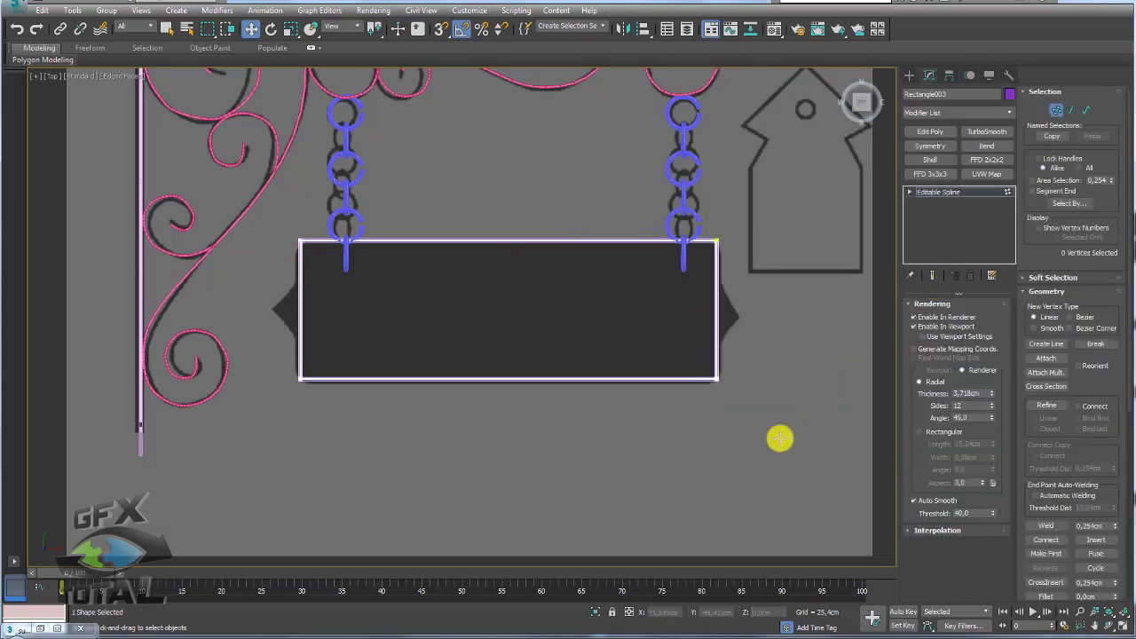
drag(247, 209, 248, 212)
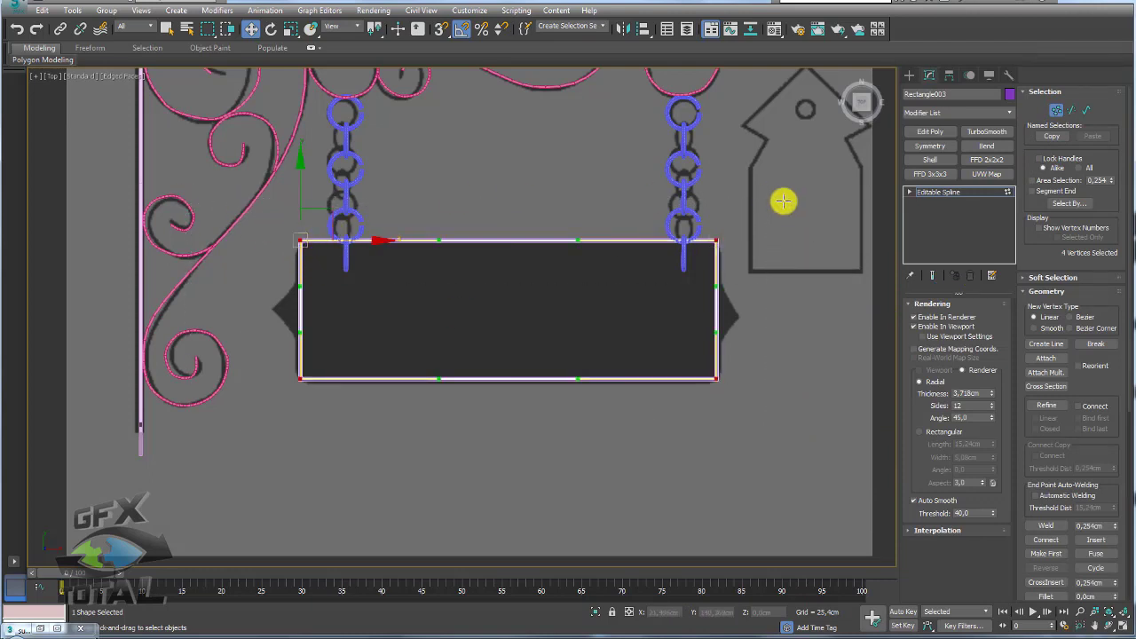
drag(1098, 459, 1097, 272)
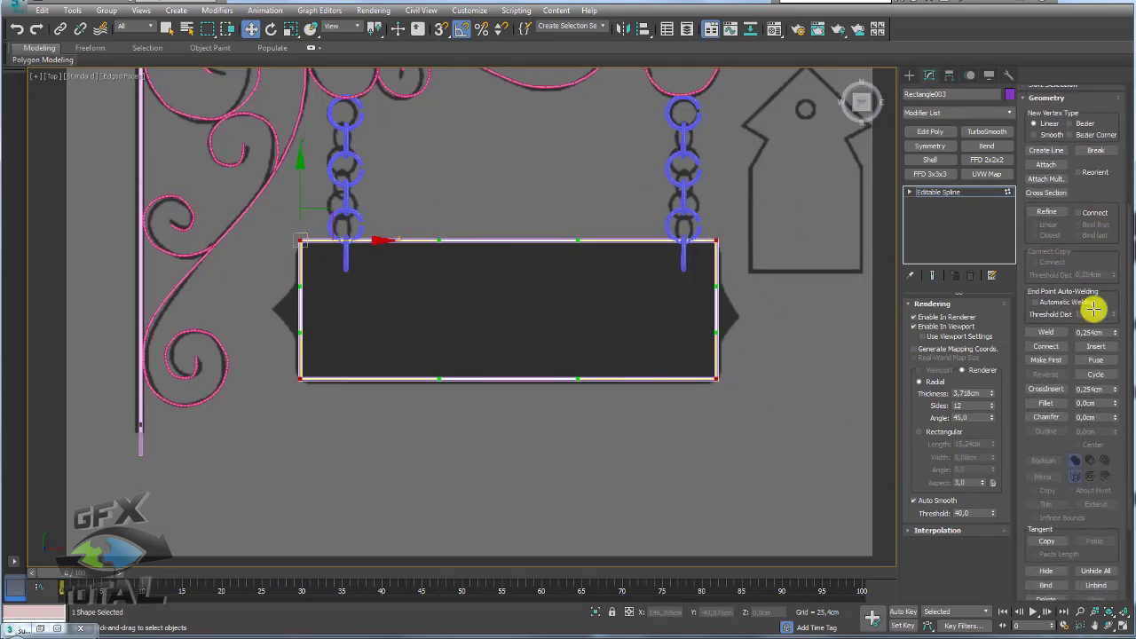
click(1045, 403)
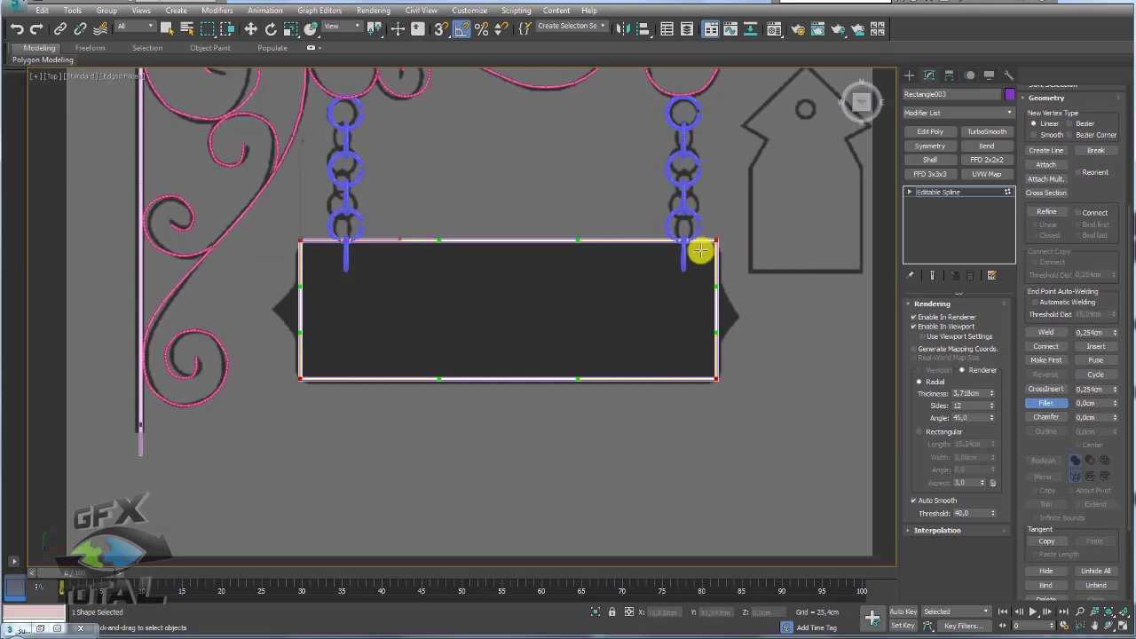
Step: Fillet the four corners at about 25 cm, then clear the vertex selection
mouse_move(700, 252)
mouse_down()
mouse_move(723, 233)
mouse_move(728, 157)
mouse_move(717, 229)
mouse_up()
right_click(715, 230)
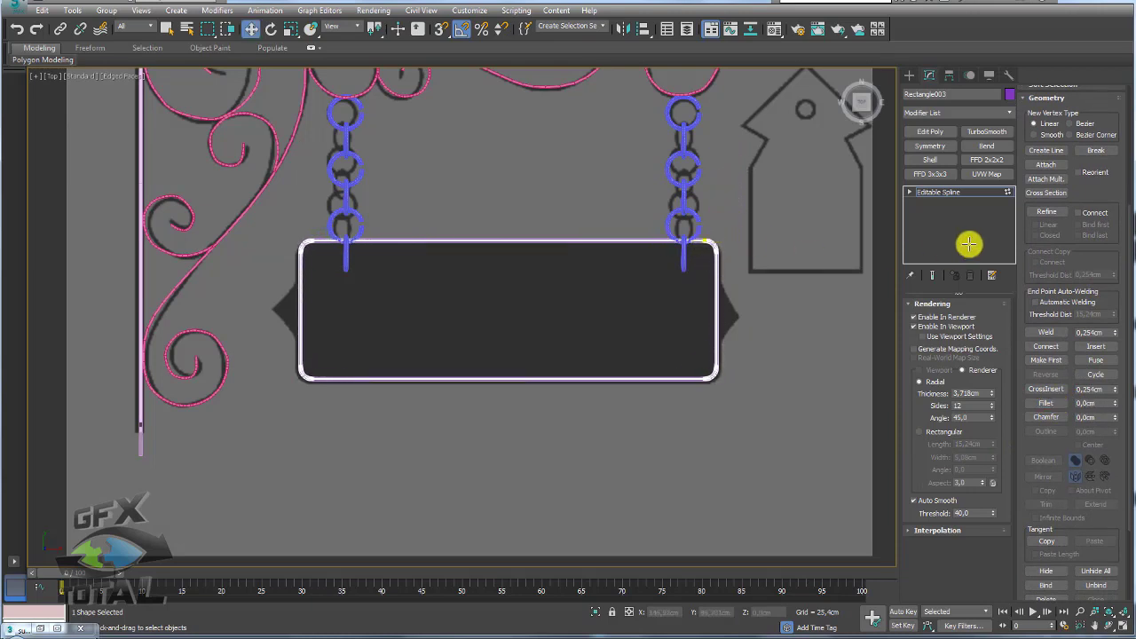
click(909, 191)
click(720, 268)
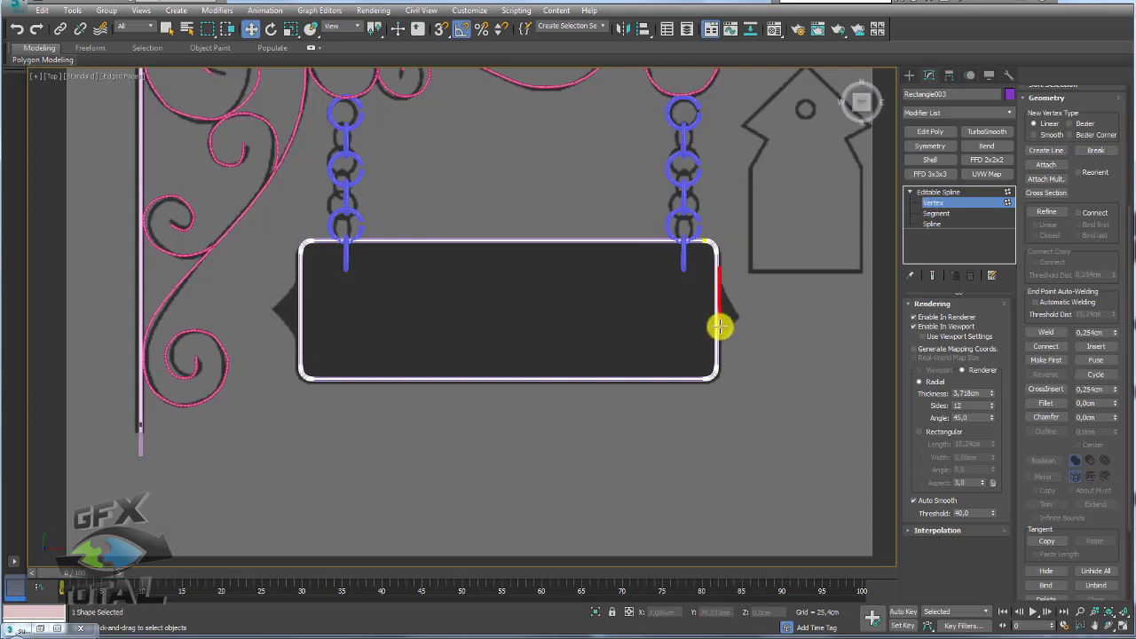
click(306, 293)
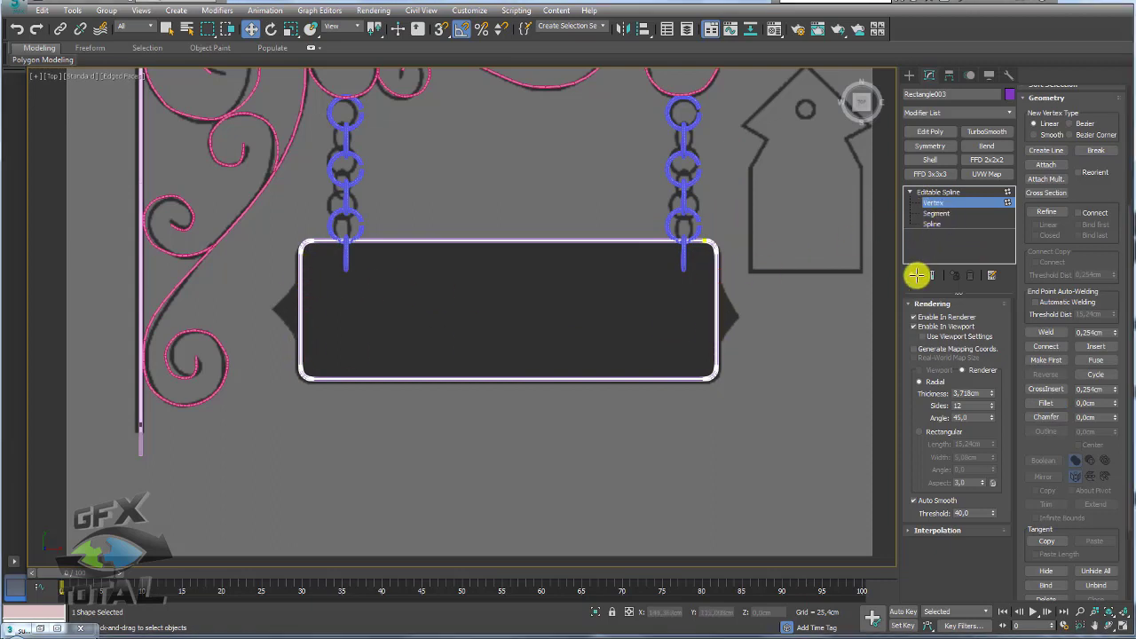
Step: At Segment level, select the rectangle's left and right side segments
click(936, 213)
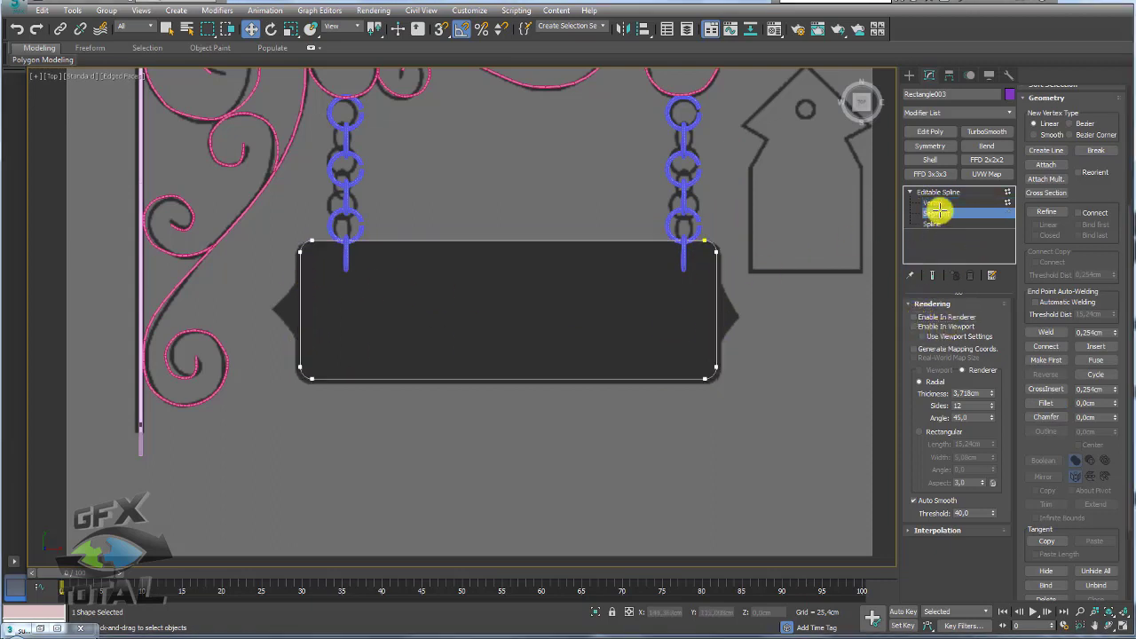
drag(761, 309, 129, 319)
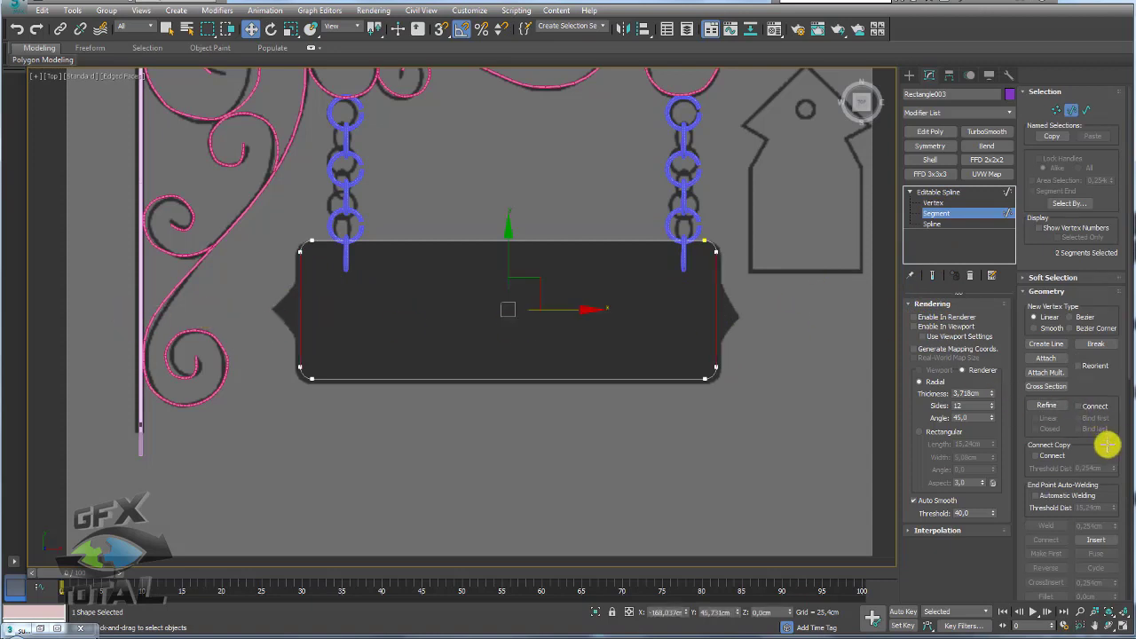
drag(1103, 443, 1097, 142)
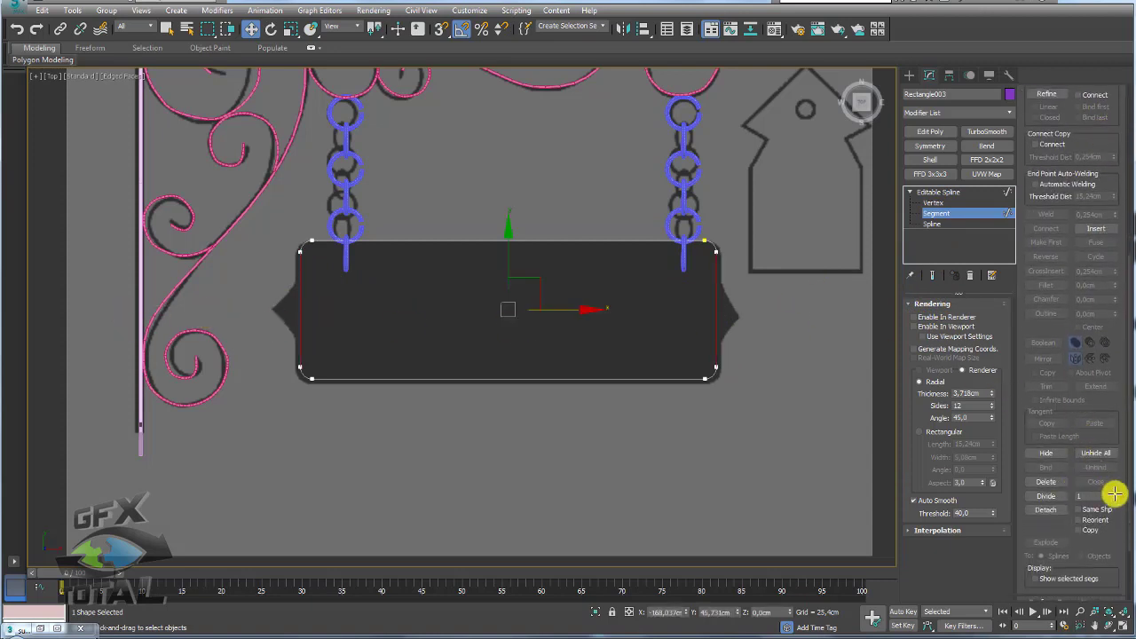
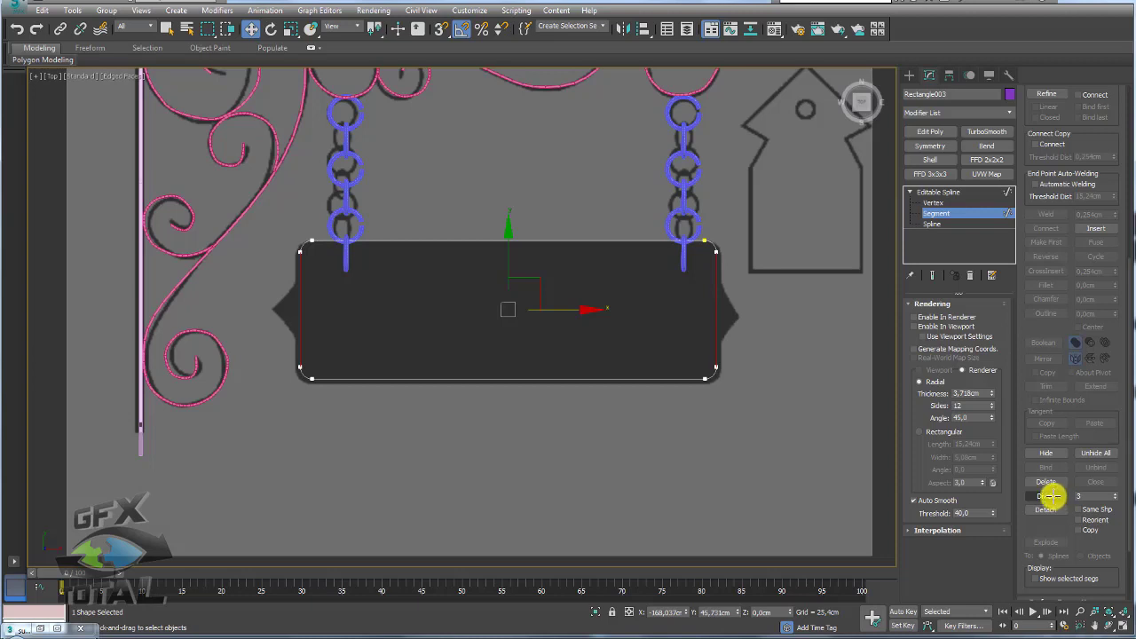
Step: Scale the plaque outline's two side tip vertices outward to 111% in X
click(931, 202)
drag(251, 316, 257, 316)
key(e)
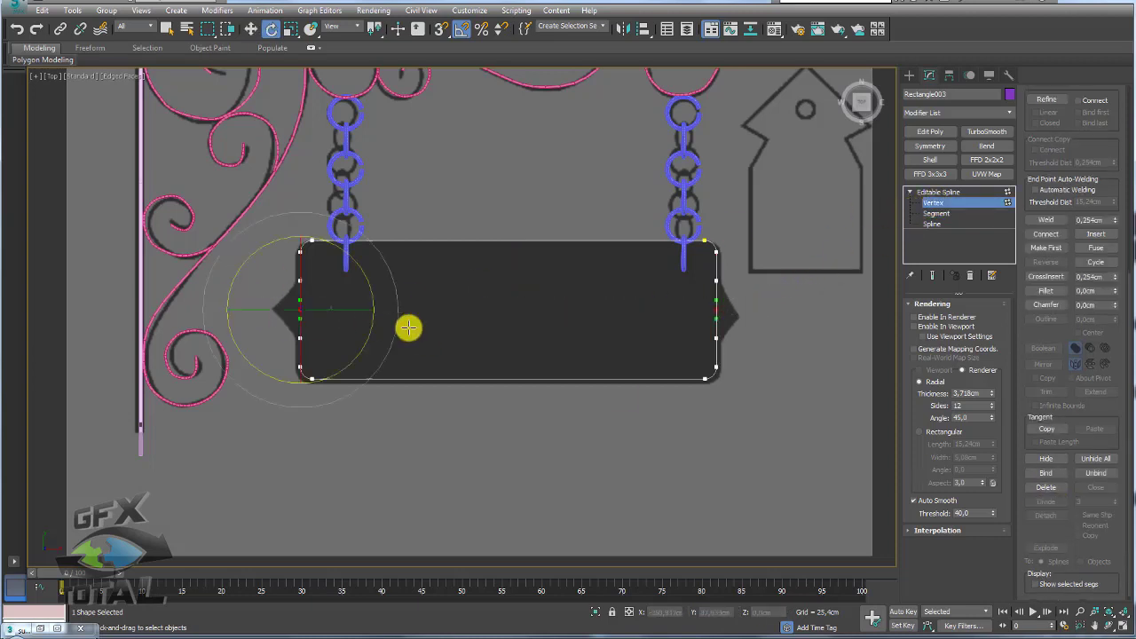
ctrl+click(714, 310)
right_click(715, 310)
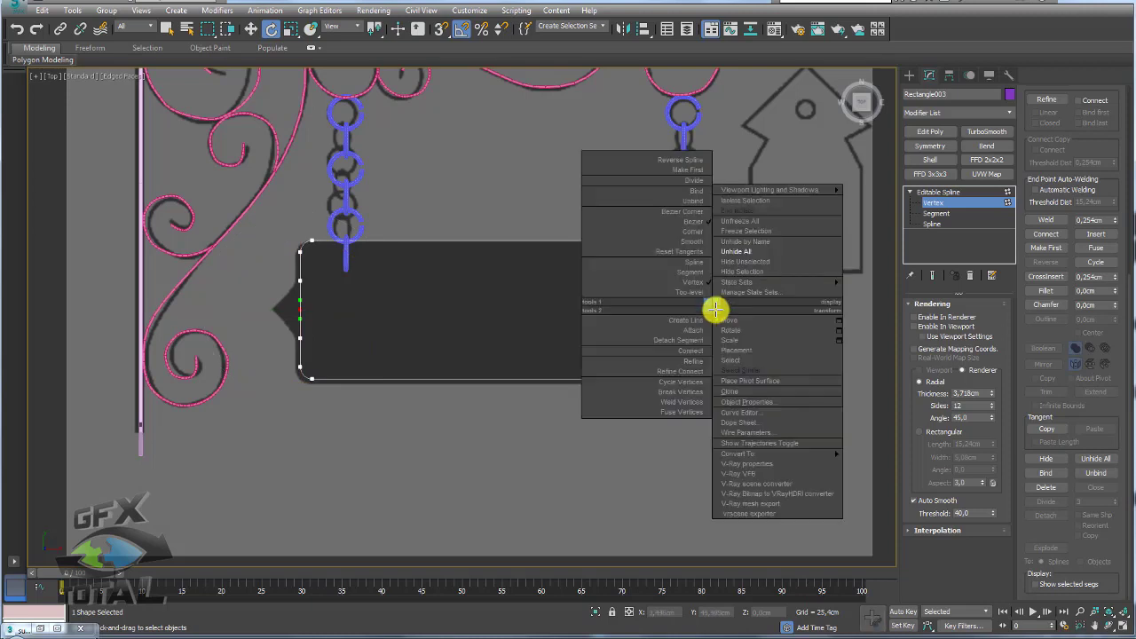
click(690, 231)
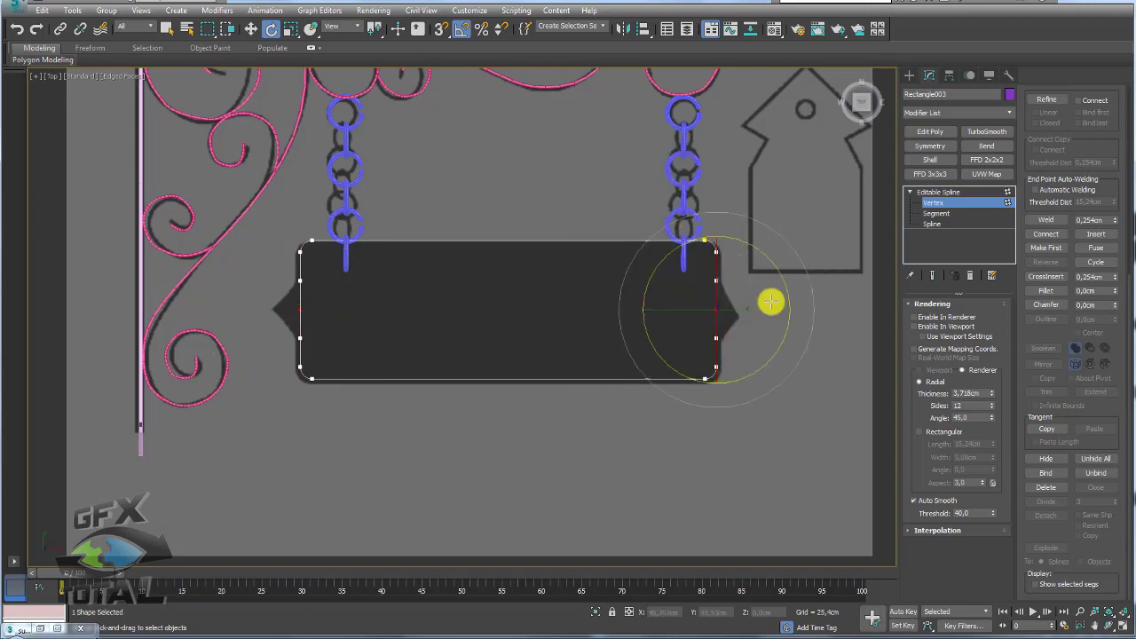
key(r)
drag(599, 308, 604, 308)
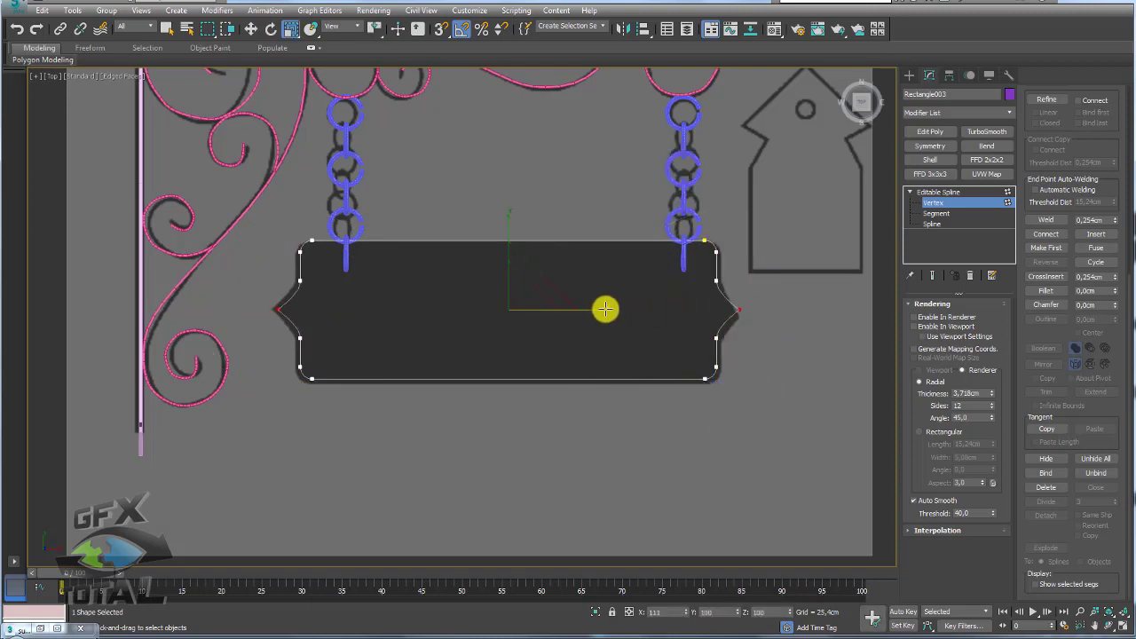
Step: Leave vertex editing and orbit the outline in a perspective view
click(938, 192)
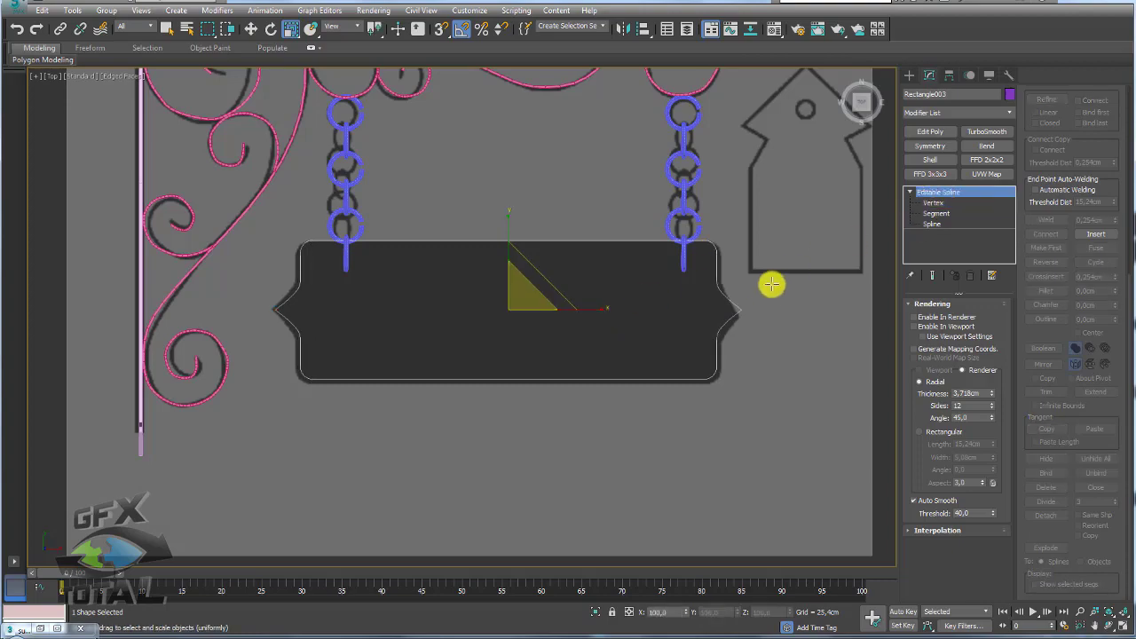
key(p)
mouse_move(747, 374)
alt+middle_down()
mouse_move(686, 364)
mouse_move(677, 293)
mouse_move(654, 248)
mouse_move(641, 245)
mouse_move(611, 321)
alt+middle_up()
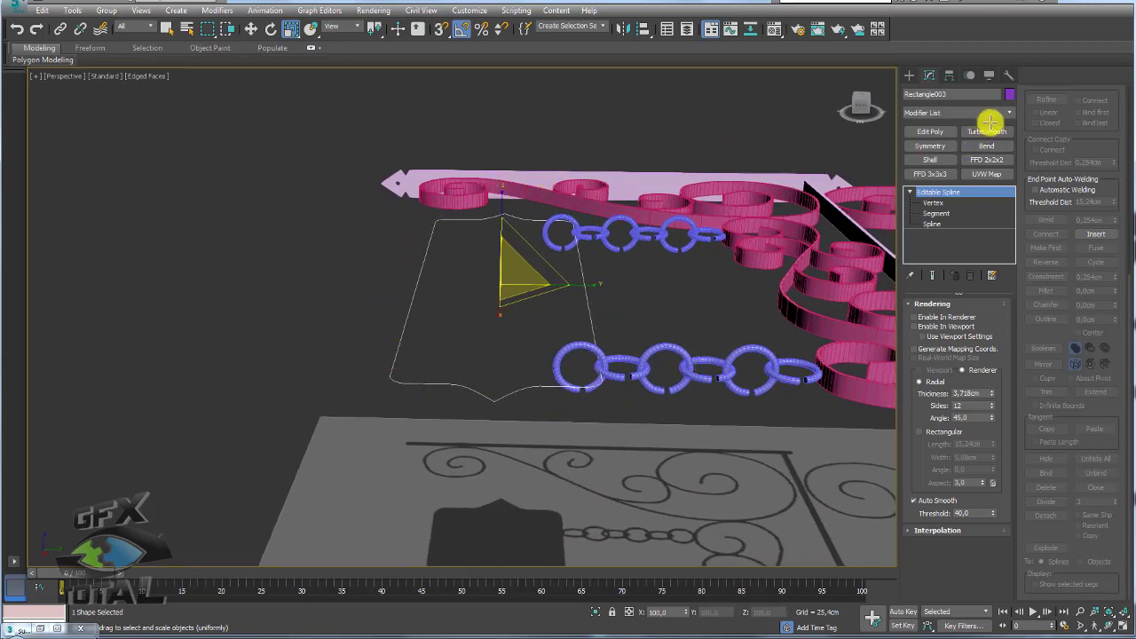
Step: Extrude the plaque outline into a 2.54 cm thick slab
click(1006, 113)
drag(1009, 122, 1008, 177)
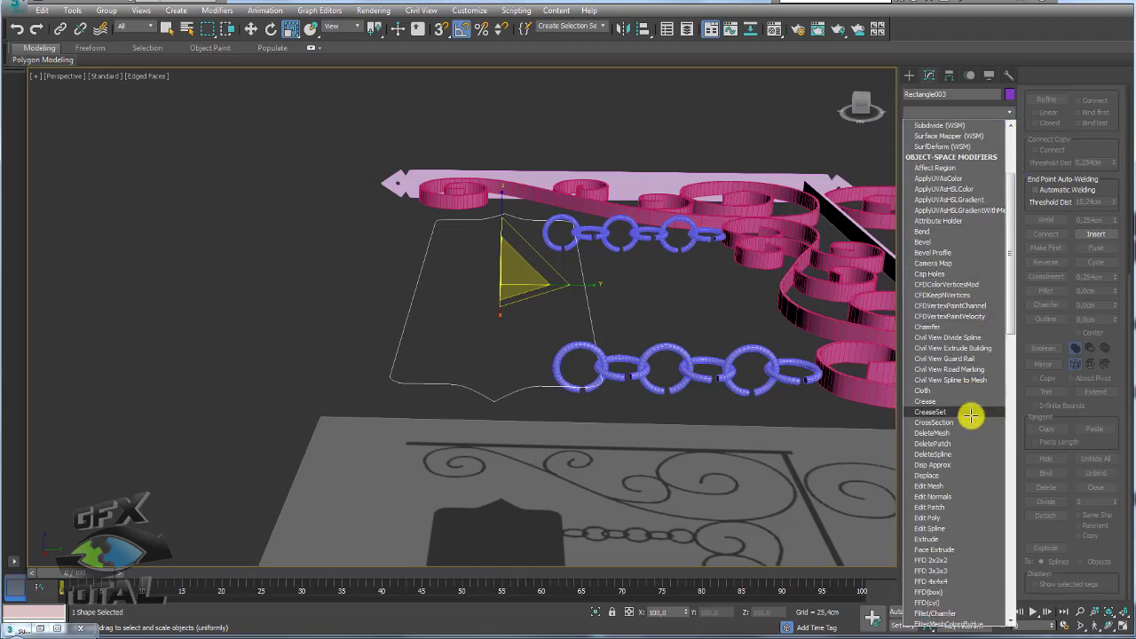
click(926, 539)
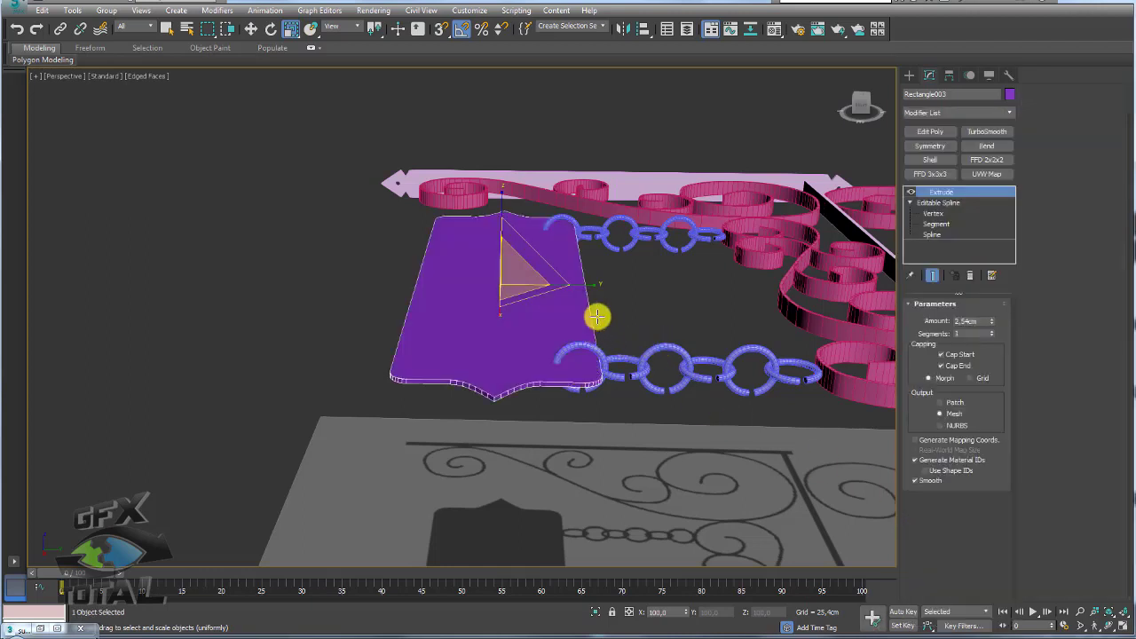
Step: Move the plaque along Y to hang beneath the chains, then select all sign parts
key(w)
drag(565, 287, 495, 280)
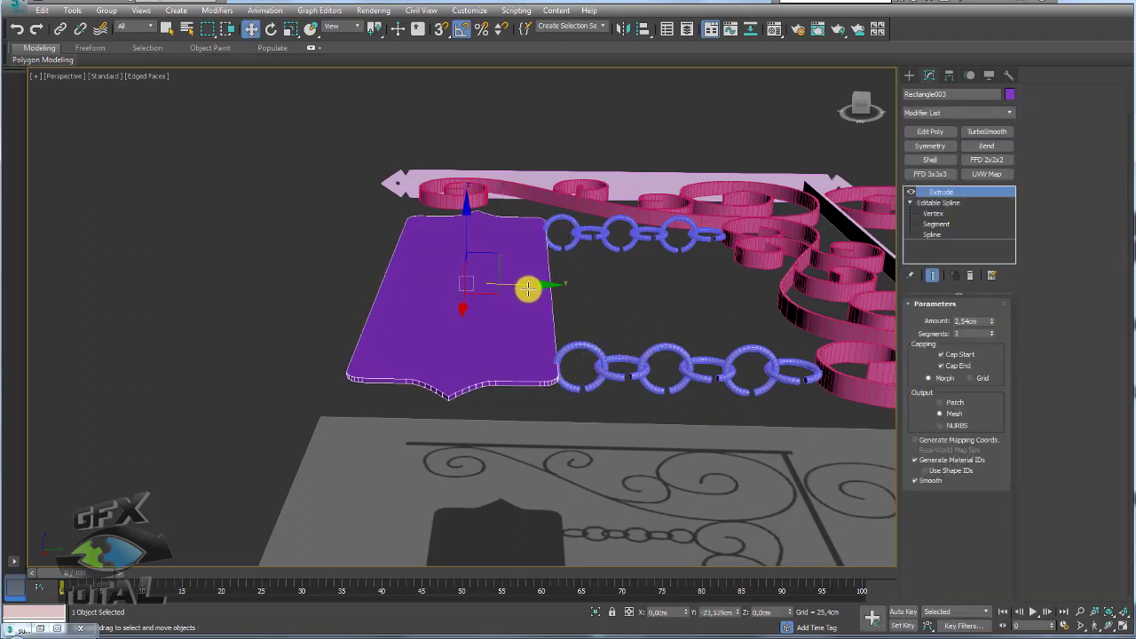
alt+middle_drag(494, 281, 601, 322)
scroll(469, 107, down, 3)
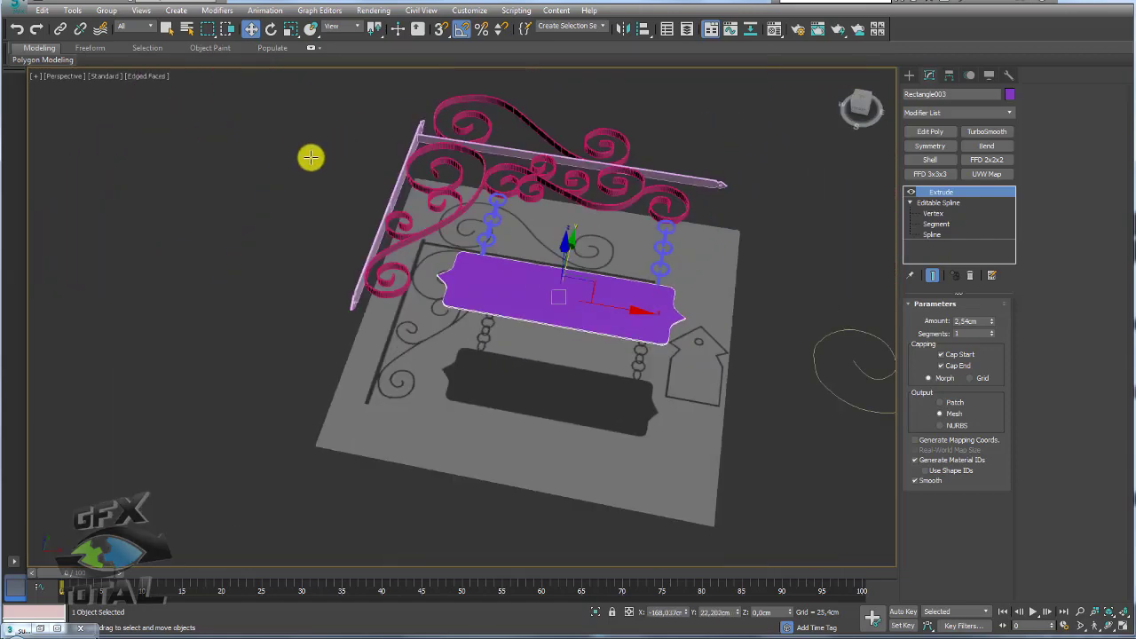
mouse_move(310, 157)
alt+middle_down()
mouse_move(388, 220)
mouse_move(370, 279)
alt+middle_up()
scroll(585, 365, down, 4)
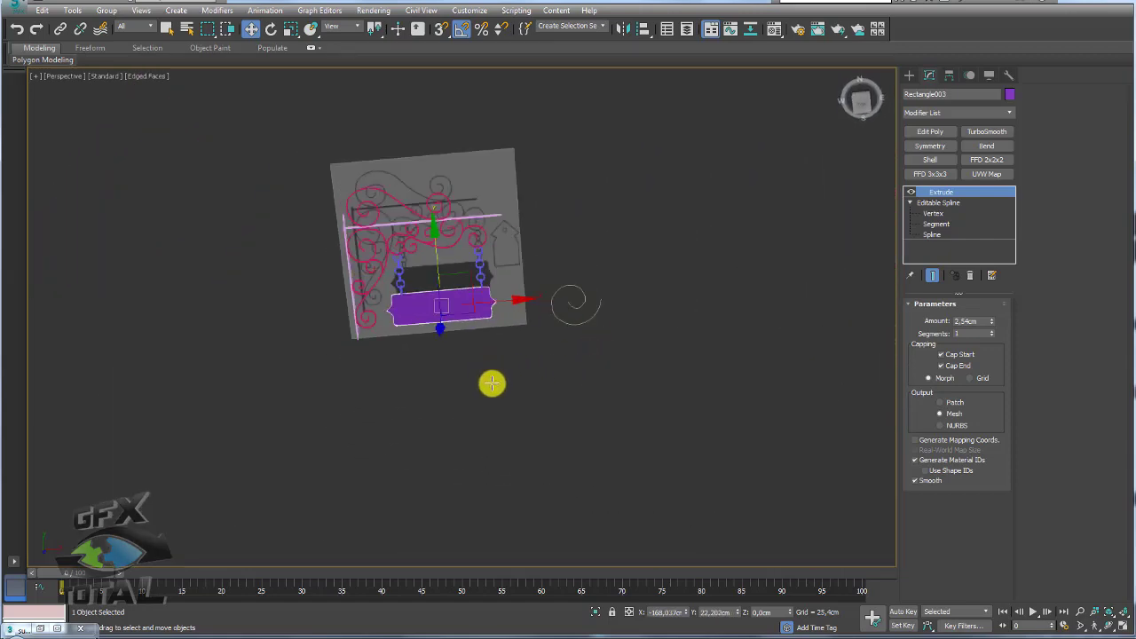
mouse_move(489, 385)
alt+middle_down()
mouse_move(505, 498)
mouse_move(494, 541)
mouse_move(509, 519)
alt+middle_up()
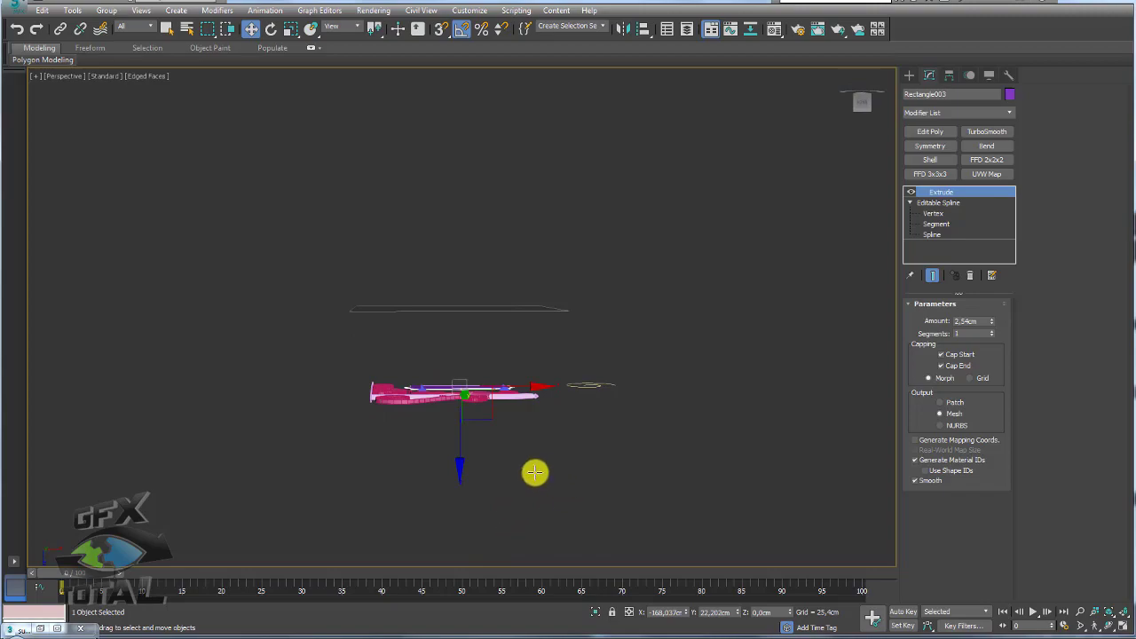
drag(533, 471, 337, 364)
mouse_move(436, 398)
alt+middle_down()
mouse_move(515, 409)
mouse_move(522, 320)
mouse_move(601, 228)
mouse_move(667, 183)
alt+middle_up()
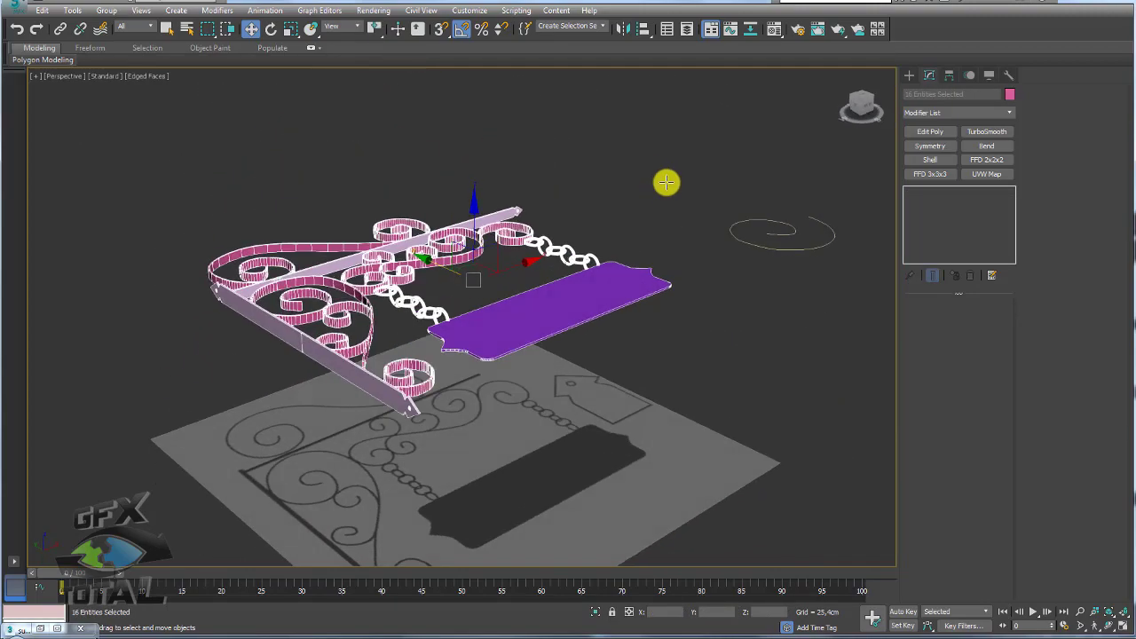
Step: Set the selected parts' object colour to black
click(1009, 94)
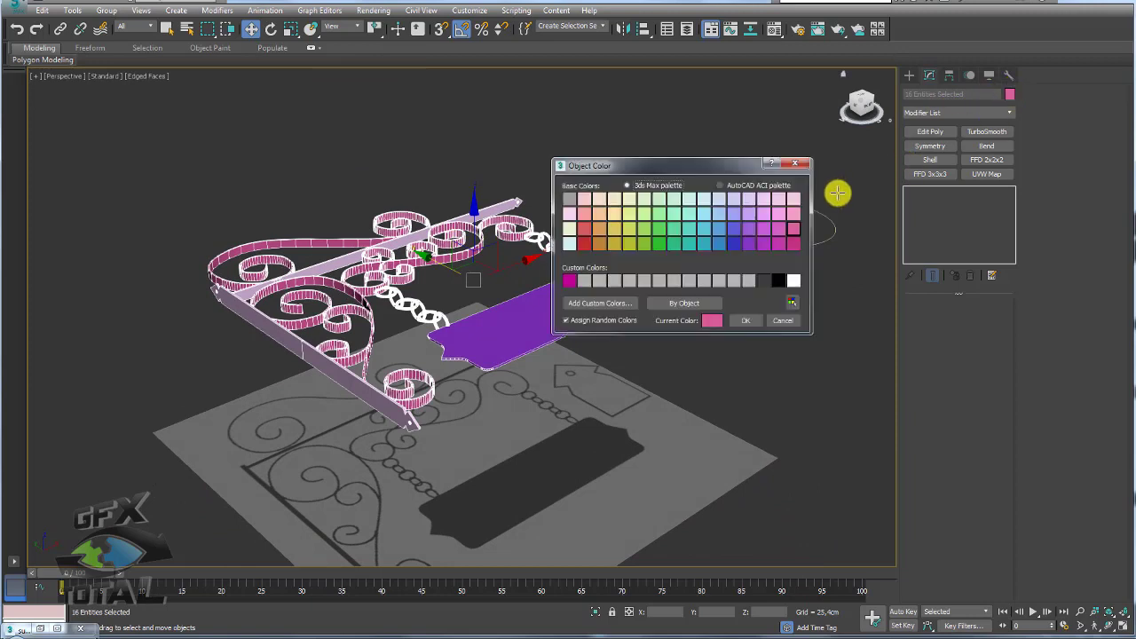
click(778, 279)
click(751, 323)
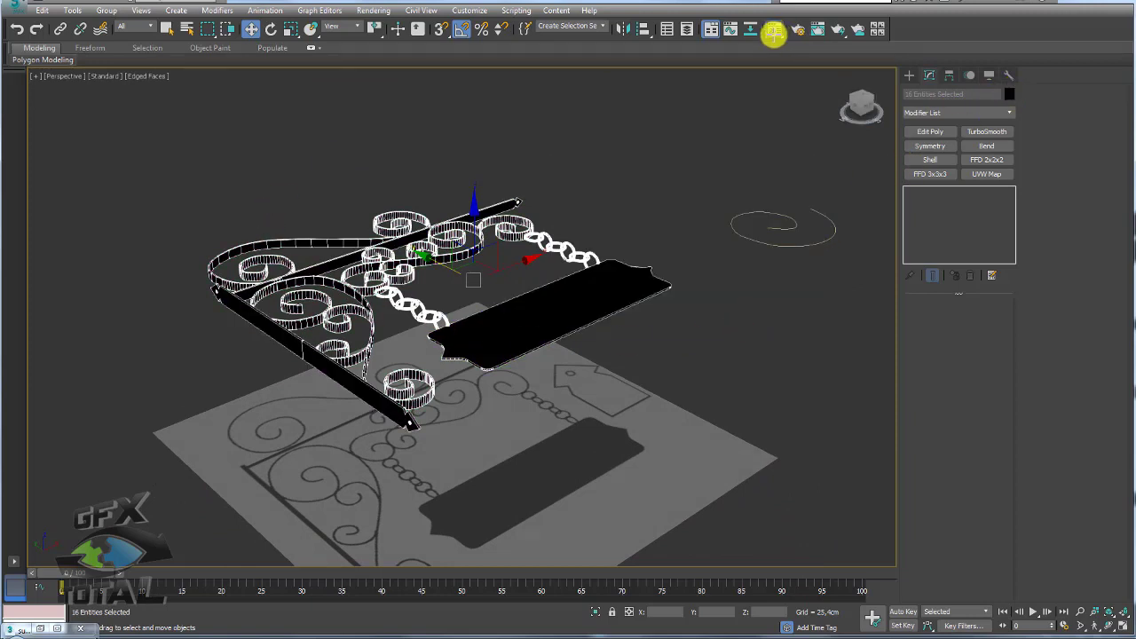
Step: Assign the 02 - Default material from the Material Editor to the selected parts
click(773, 31)
click(111, 111)
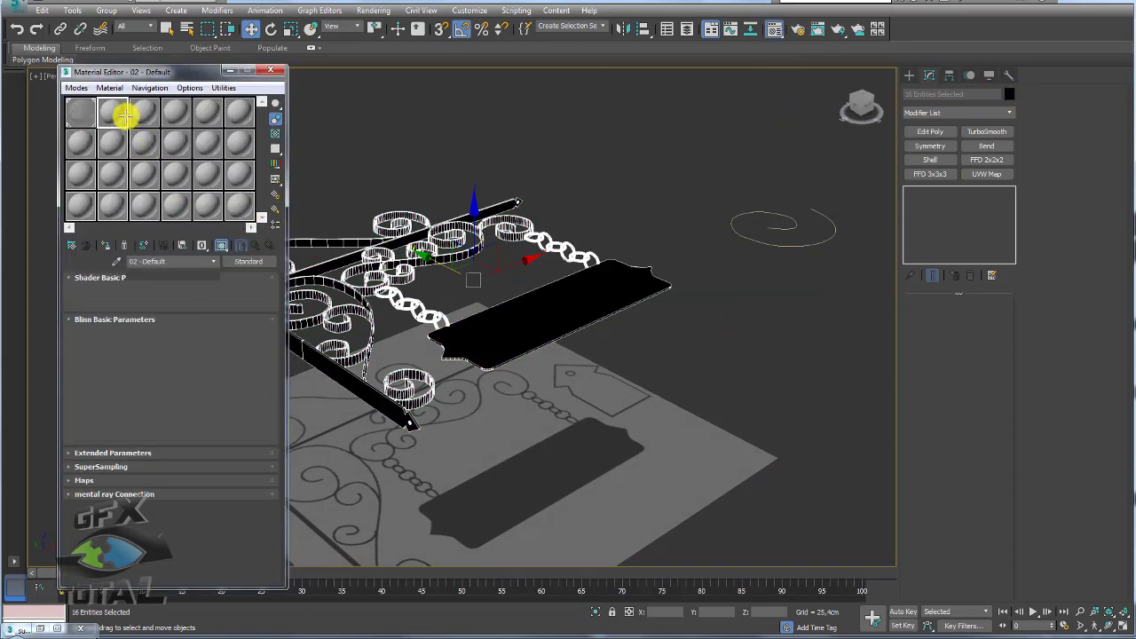
click(105, 245)
click(269, 70)
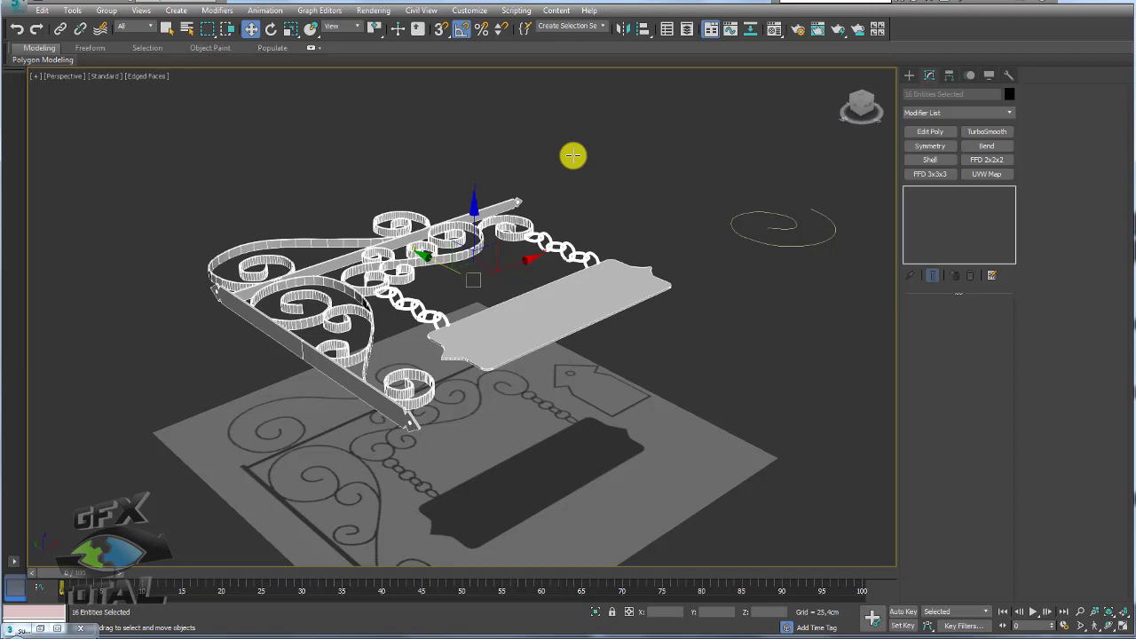
alt+middle_drag(603, 187, 557, 242)
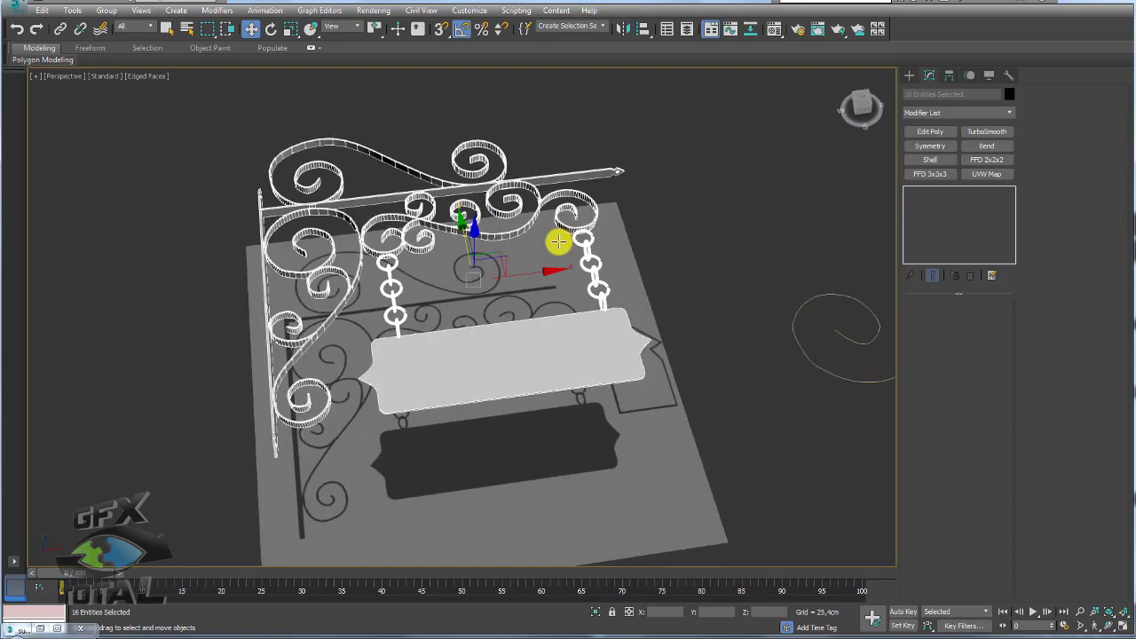
mouse_move(551, 374)
alt+middle_down()
mouse_move(511, 375)
mouse_move(466, 310)
mouse_move(540, 342)
mouse_move(586, 327)
alt+middle_up()
scroll(467, 326, up, 3)
click(455, 328)
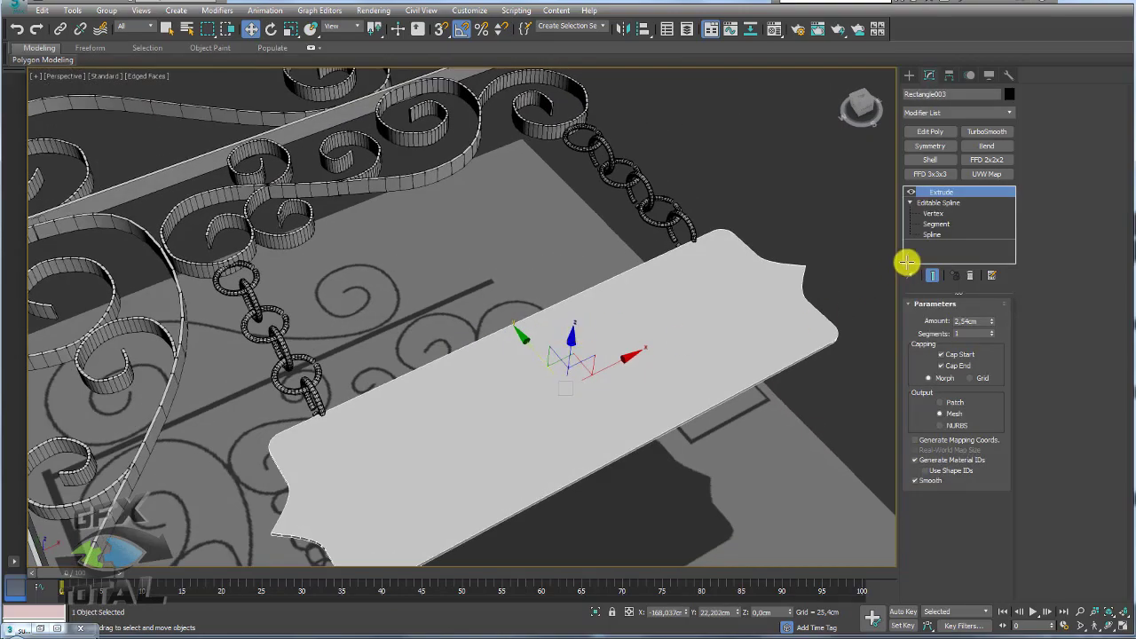
click(910, 192)
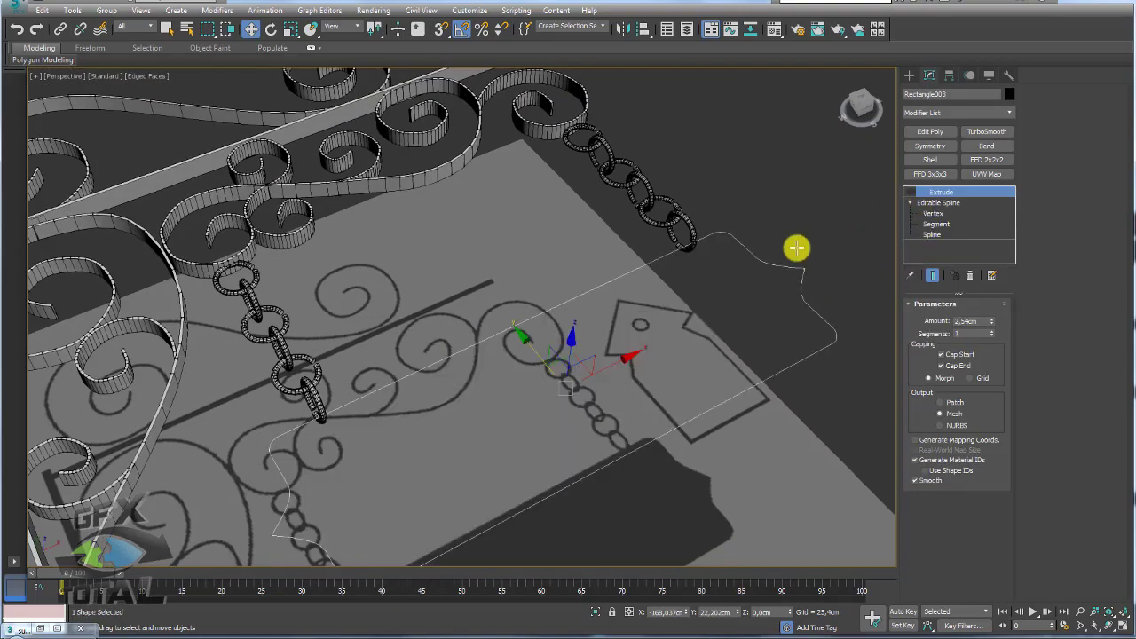
mouse_move(799, 248)
alt+middle_down()
mouse_move(751, 286)
mouse_move(807, 297)
mouse_move(667, 237)
alt+middle_up()
scroll(667, 237, up, 2)
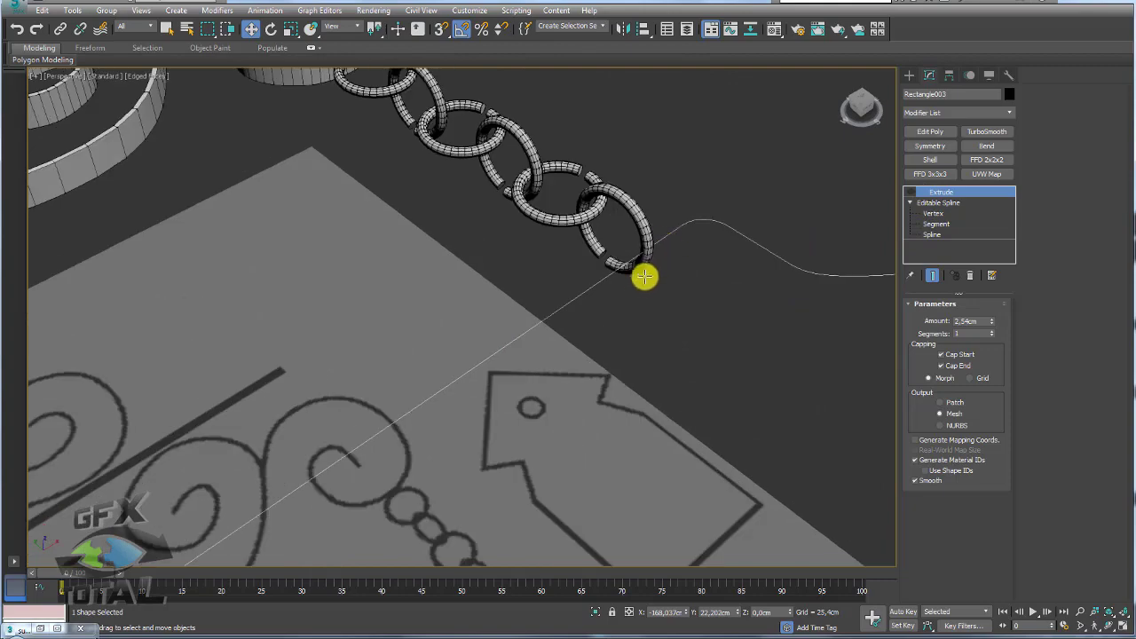
click(648, 259)
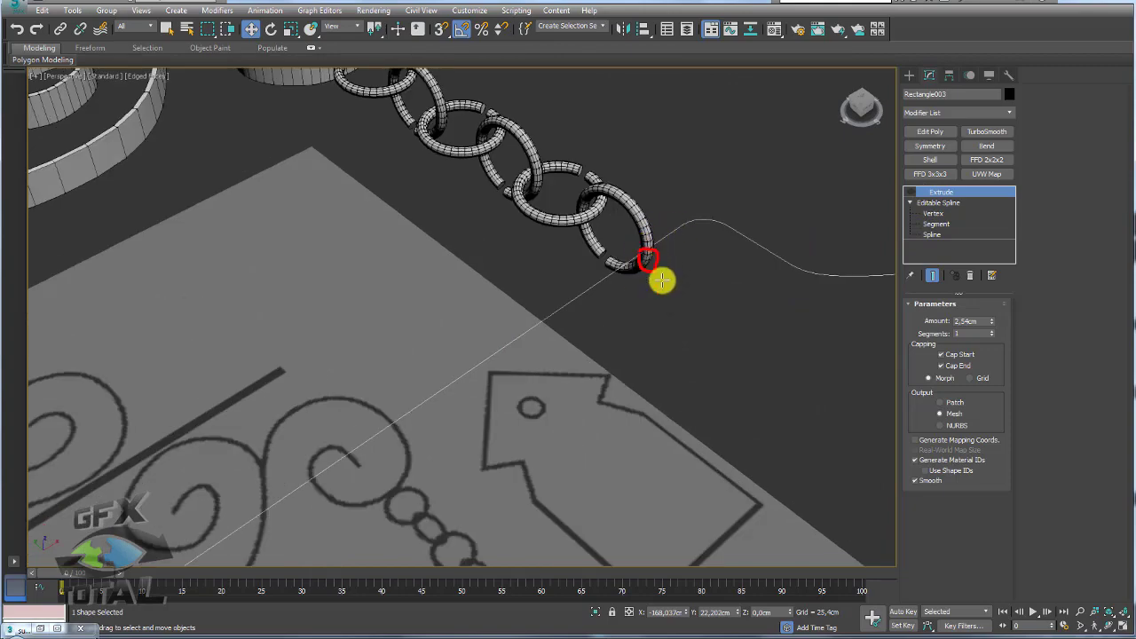
key(z)
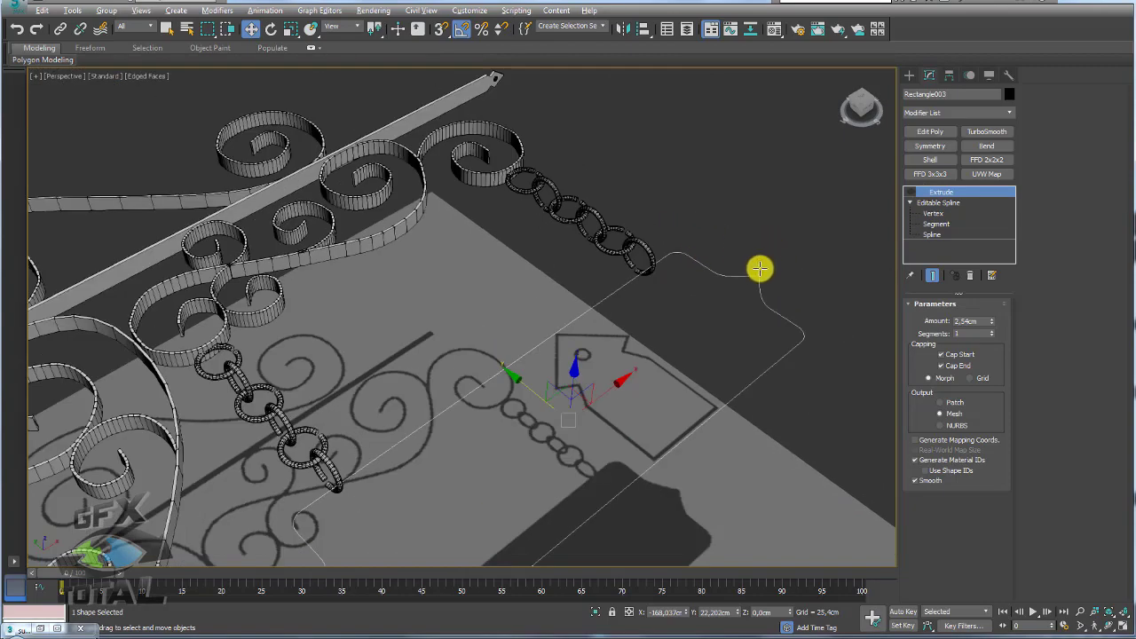
Step: In Top view, draw a small circle at the left chain's lower end
click(909, 76)
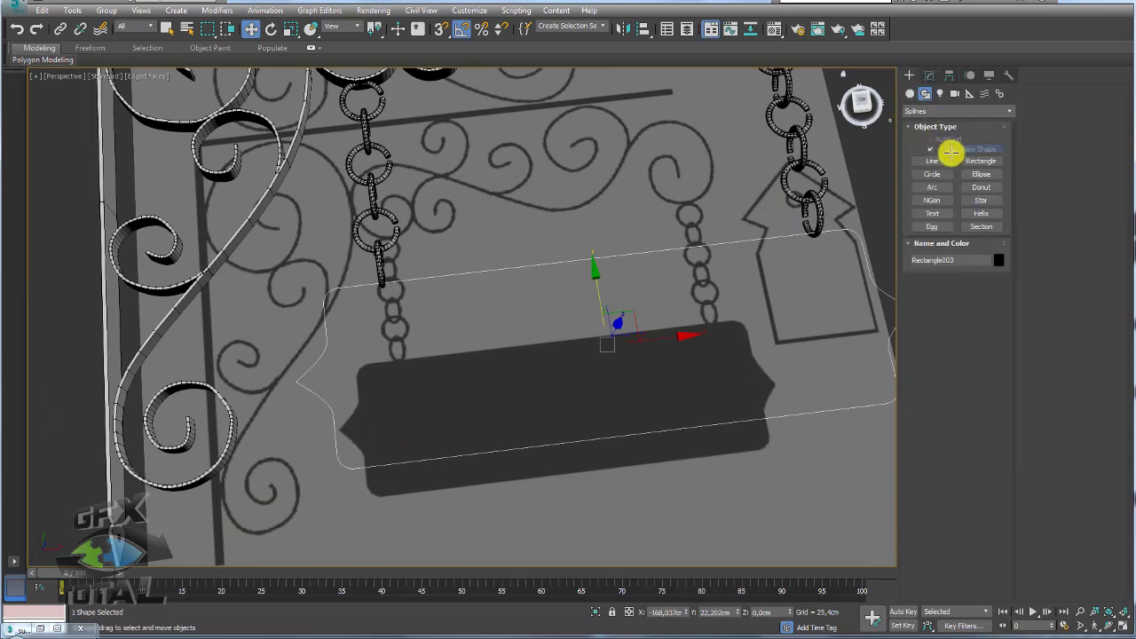
click(931, 174)
alt+middle_drag(380, 304, 375, 317)
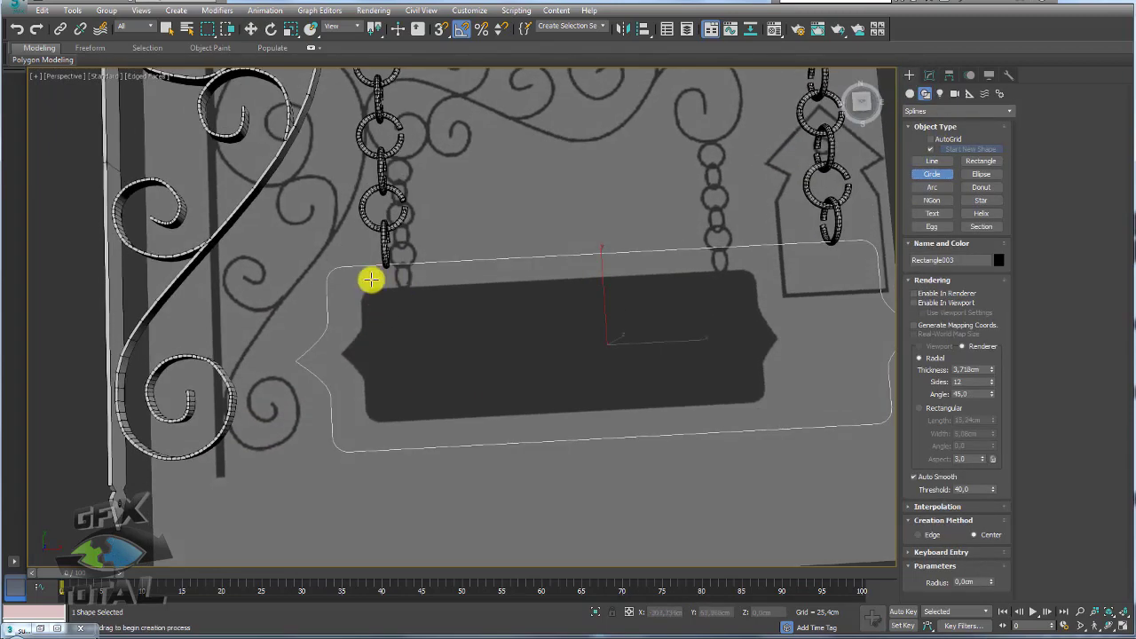
key(t)
scroll(355, 293, up, 5)
click(325, 308)
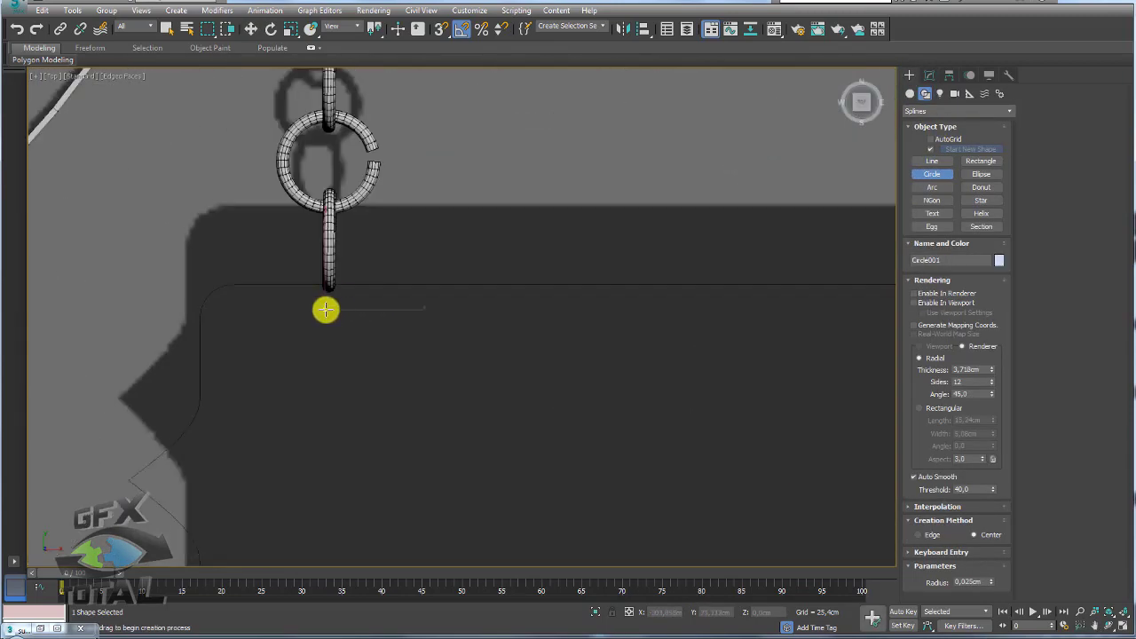
key(w)
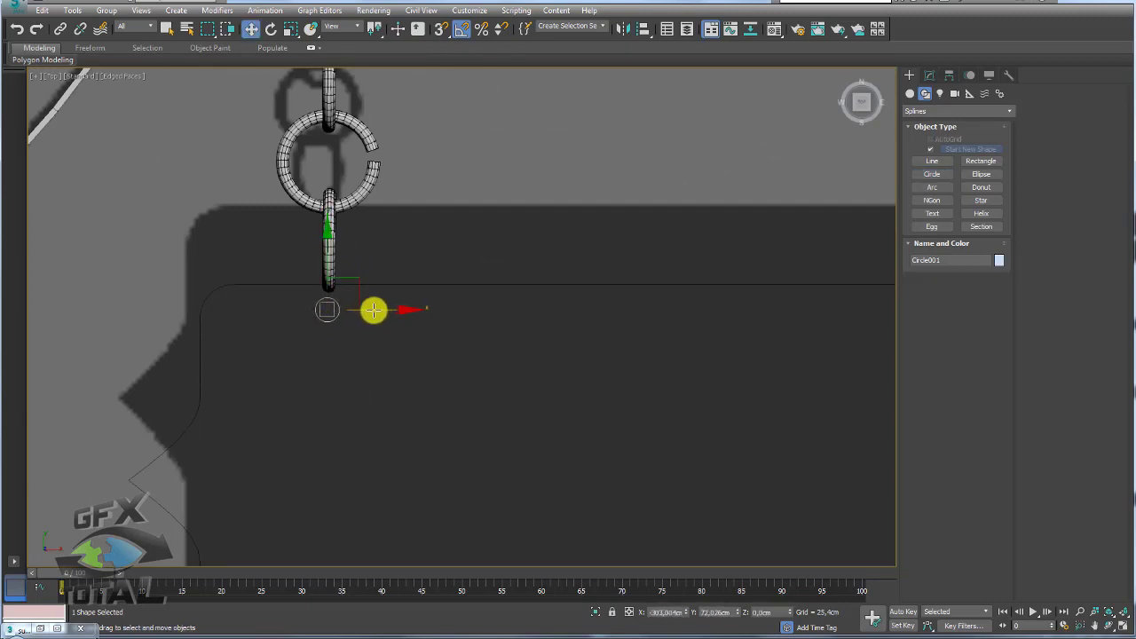
Step: Shift-copy the circle to the right chain's end, then select the plaque outline
scroll(373, 310, down, 4)
middle_drag(420, 312, 286, 314)
mouse_move(287, 314)
shift+mouse_down()
mouse_move(733, 322)
mouse_move(756, 311)
shift+mouse_up()
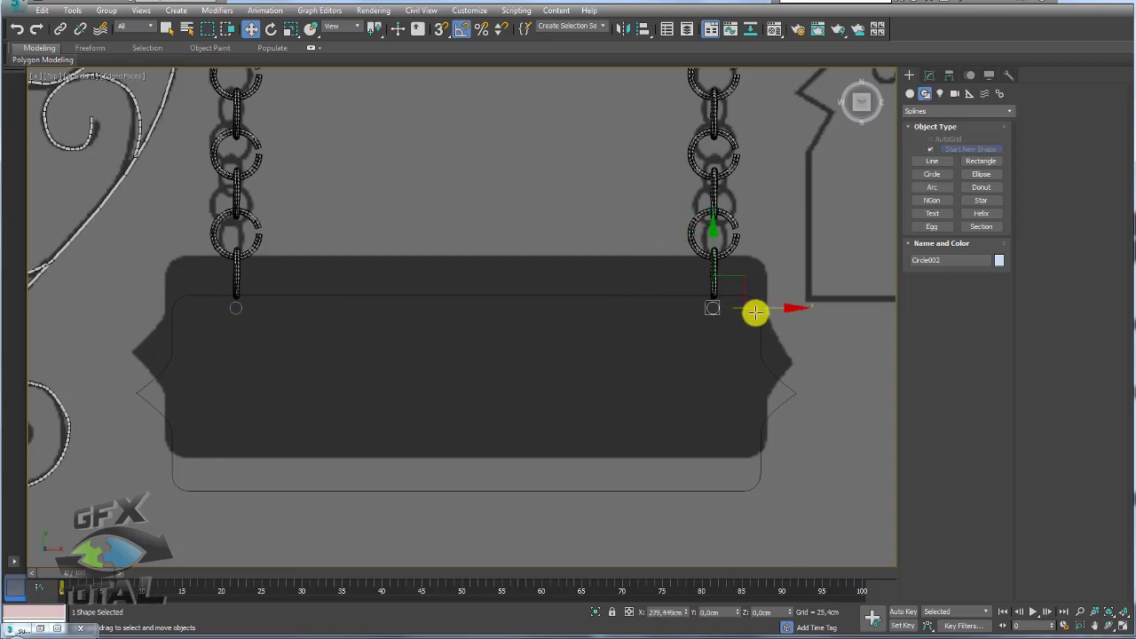
click(572, 369)
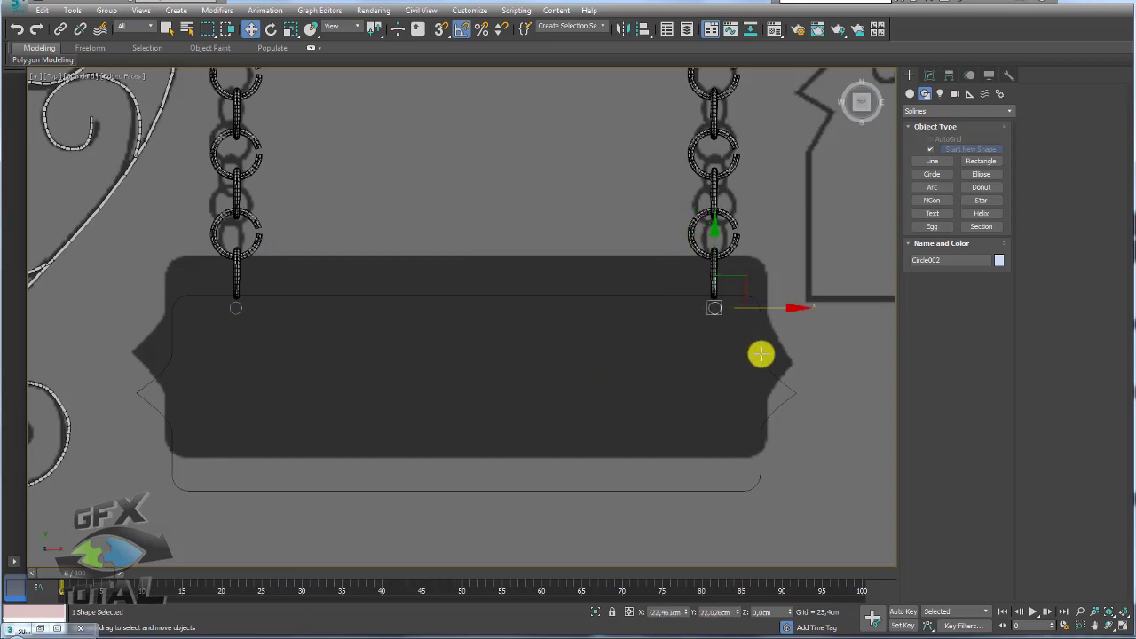
click(761, 350)
Step: Attach both circles to the plaque's Editable Spline outline
click(928, 74)
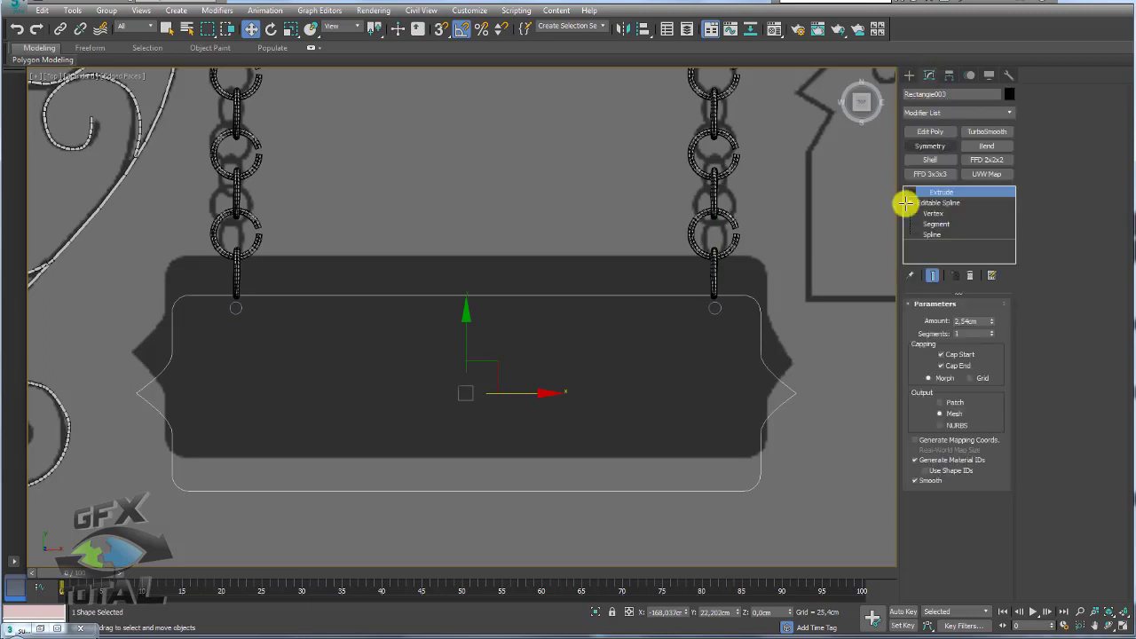
click(939, 202)
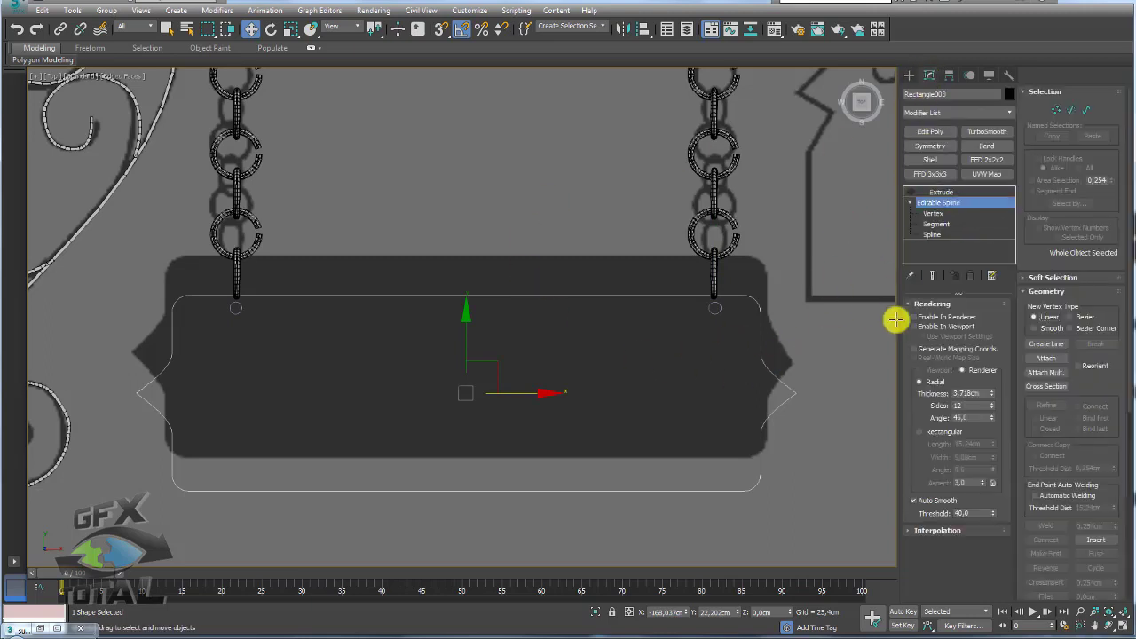
click(1045, 358)
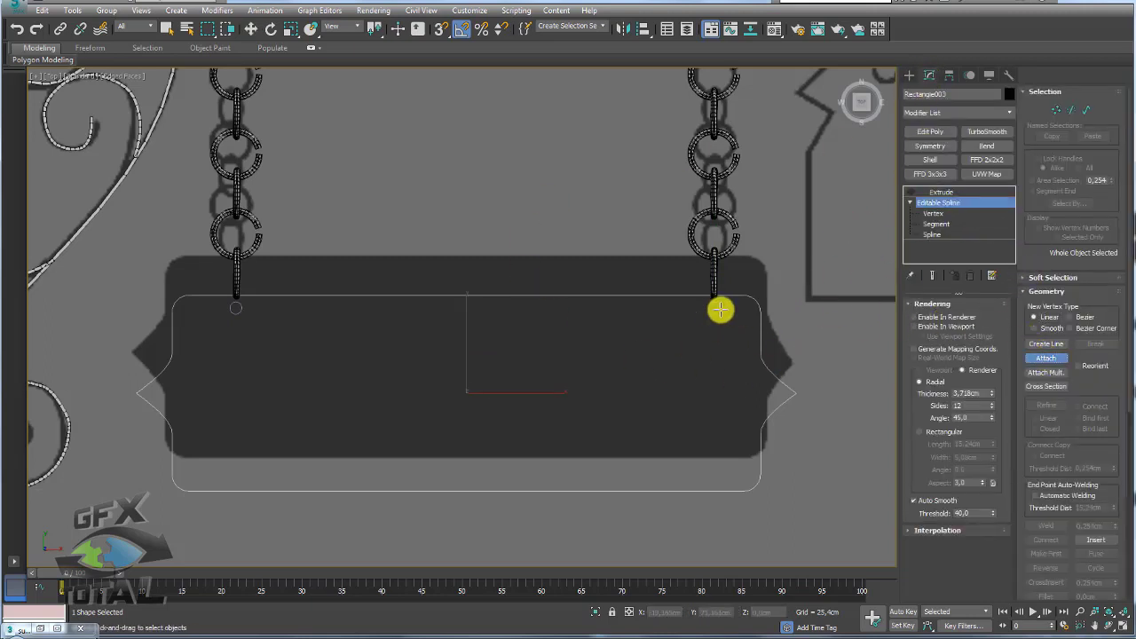
right_click(241, 309)
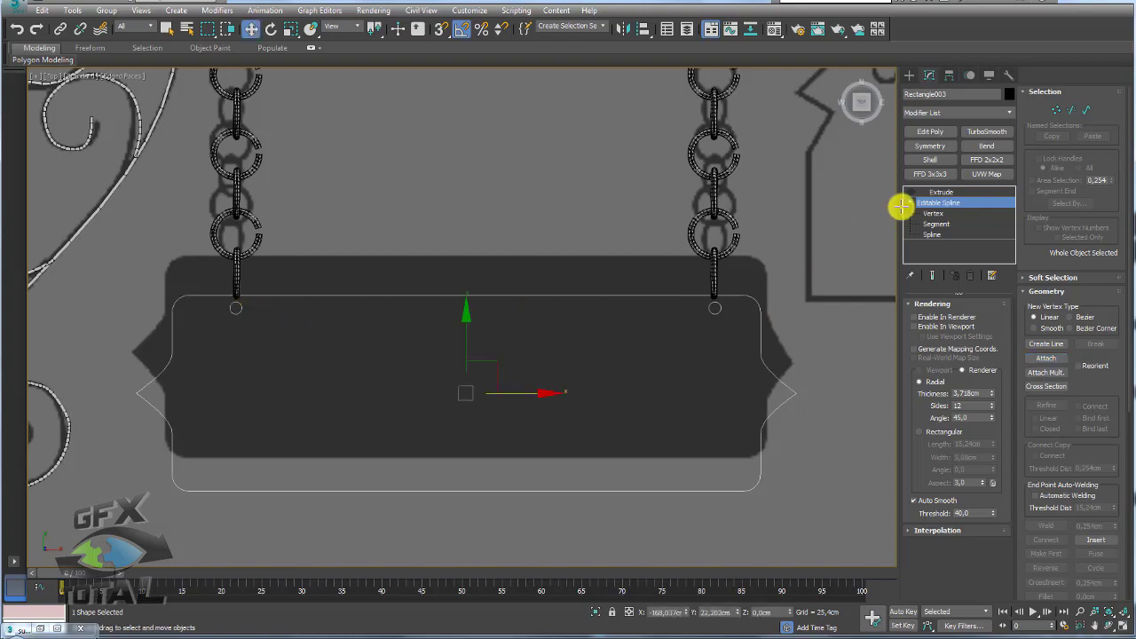
Step: Return to the Extrude modifier to show the slab with its two holes
mouse_move(621, 361)
alt+middle_down()
mouse_move(677, 317)
mouse_move(875, 216)
alt+middle_up()
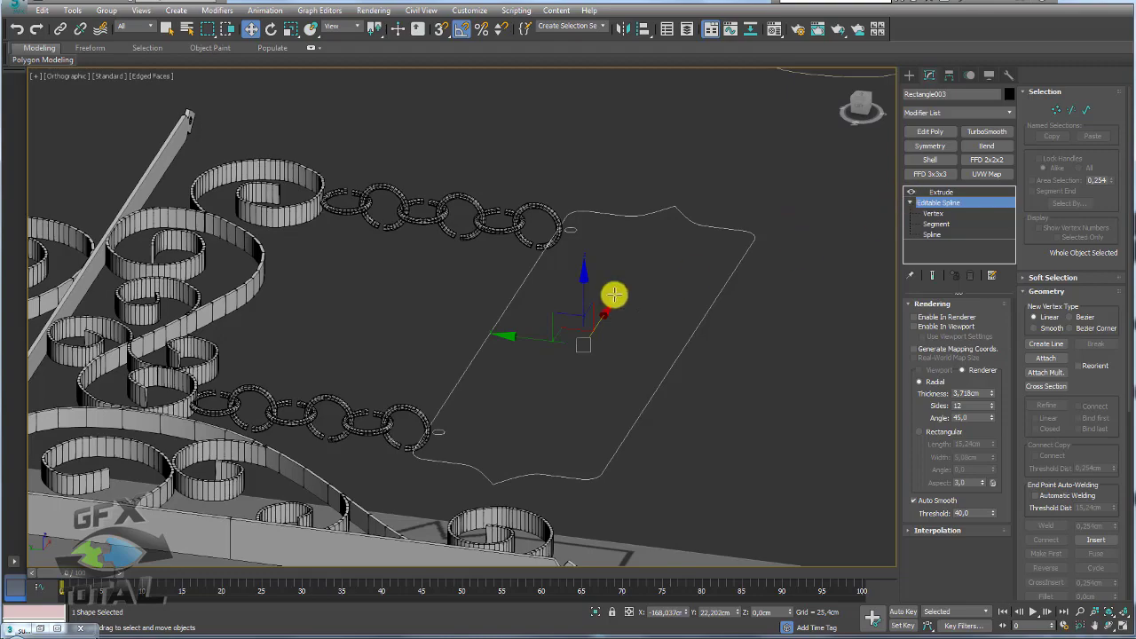
click(941, 194)
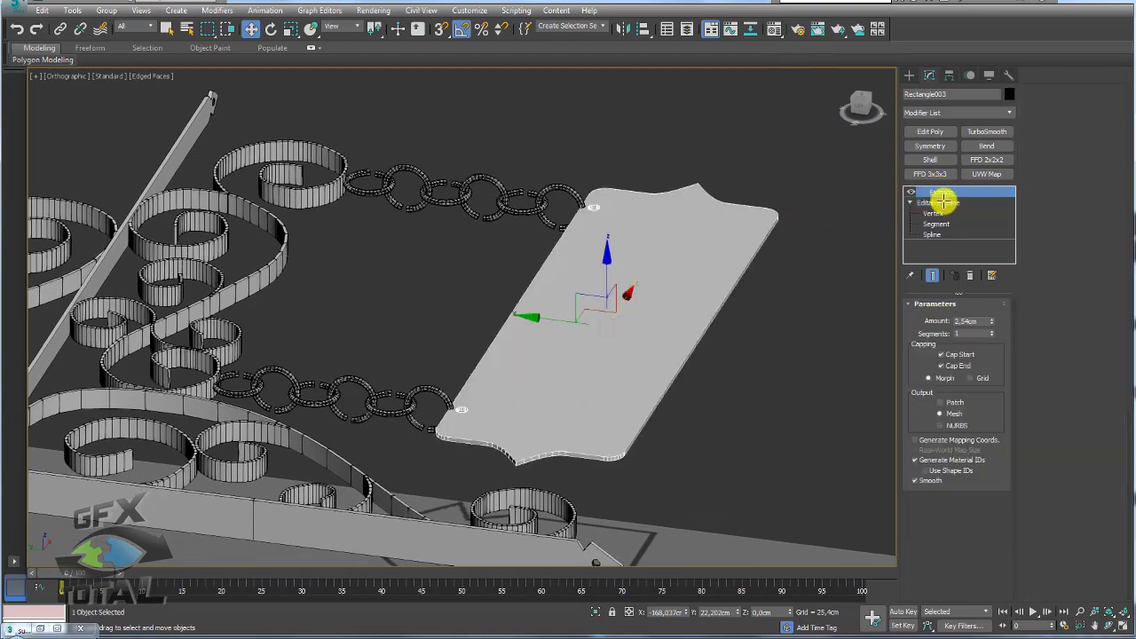
scroll(610, 334, up, 2)
scroll(489, 292, up, 2)
scroll(476, 393, up, 2)
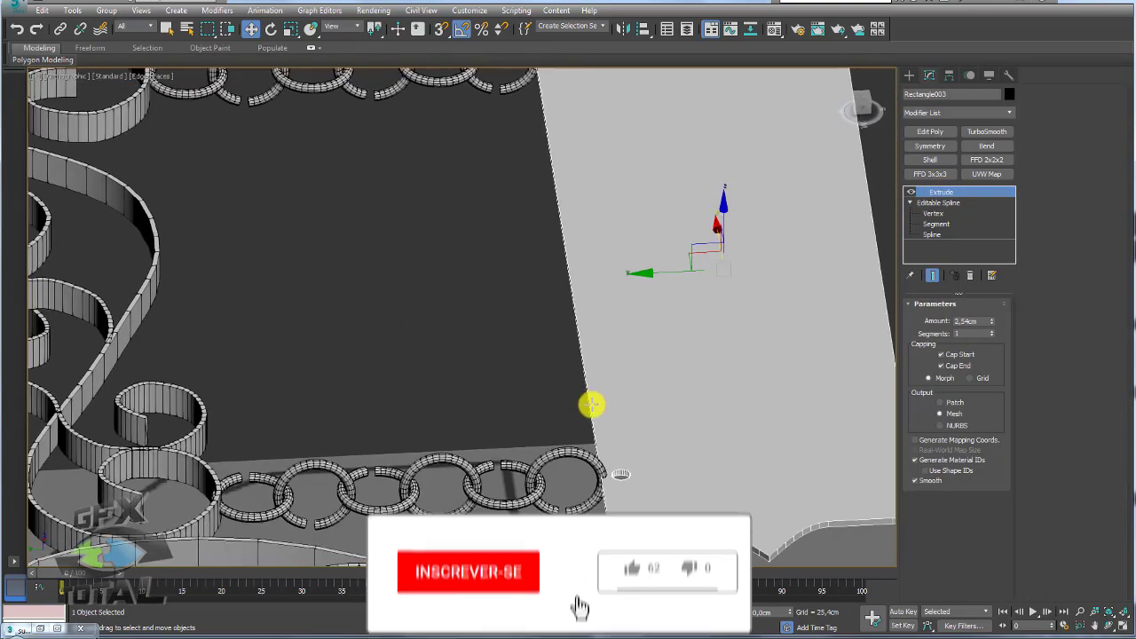
scroll(588, 400, up, 2)
drag(659, 116, 644, 129)
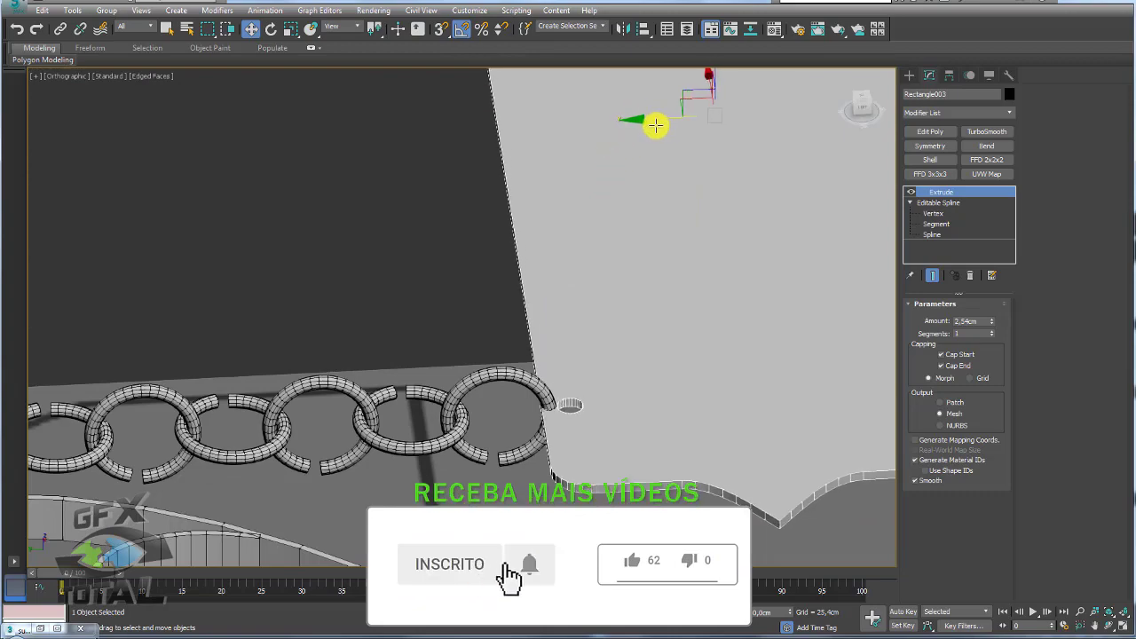
scroll(638, 133, down, 5)
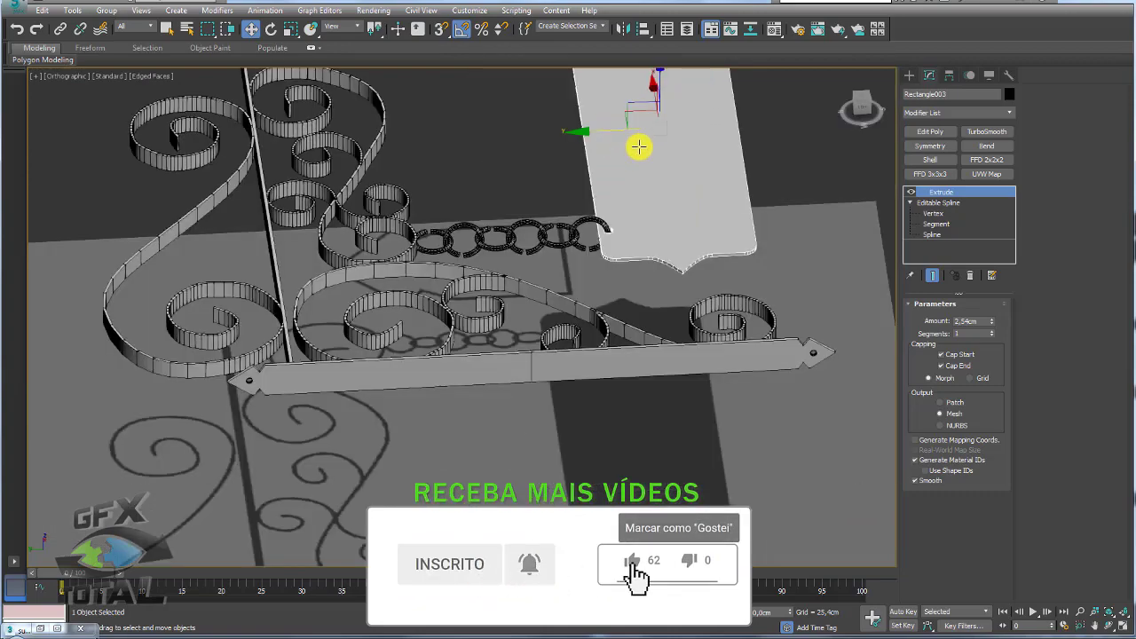
mouse_move(659, 239)
alt+middle_down()
mouse_move(598, 452)
mouse_move(684, 431)
mouse_move(604, 477)
mouse_move(513, 379)
mouse_move(540, 322)
mouse_move(596, 269)
mouse_move(648, 314)
mouse_move(580, 406)
mouse_move(446, 435)
mouse_move(453, 399)
mouse_move(414, 286)
mouse_move(77, 284)
mouse_move(371, 401)
alt+middle_up()
scroll(598, 452, down, 3)
Step: Hide the reference picture plane and loose spiral, leaving only the sign, then review it
drag(371, 401, 522, 420)
right_click(436, 363)
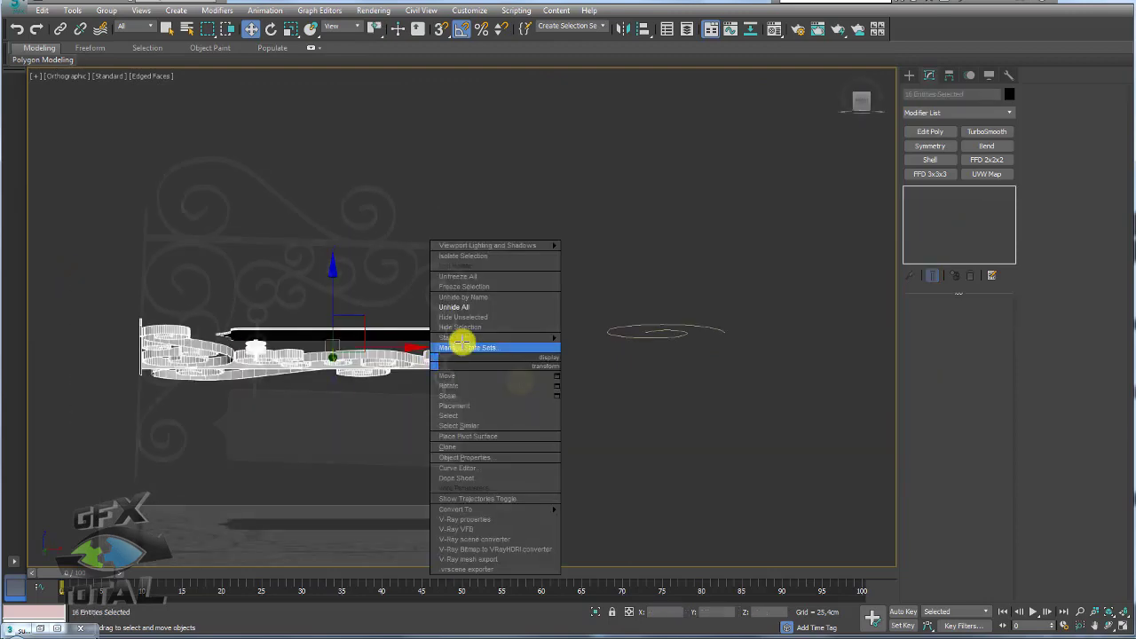
click(475, 321)
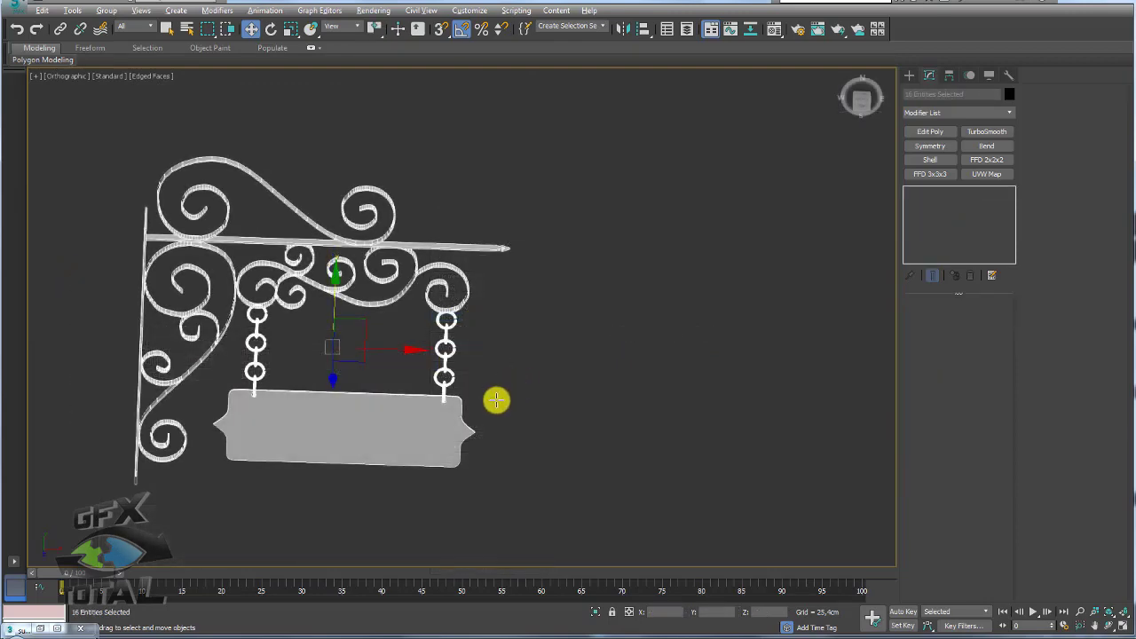
mouse_move(496, 400)
alt+middle_down()
mouse_move(530, 355)
mouse_move(707, 332)
mouse_move(751, 203)
alt+middle_up()
click(701, 342)
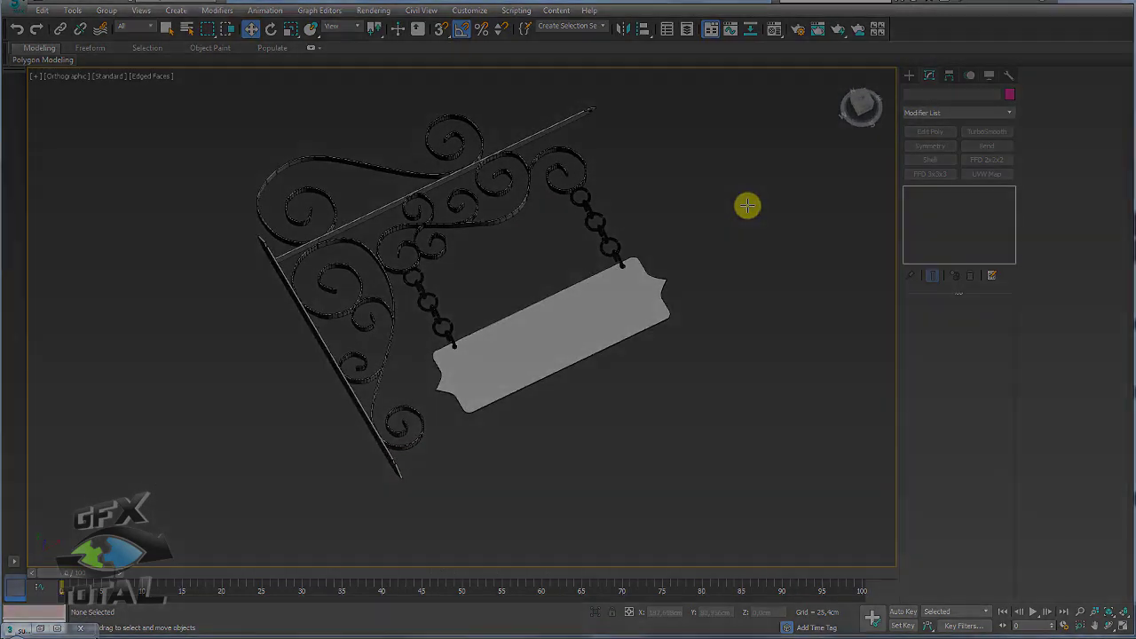